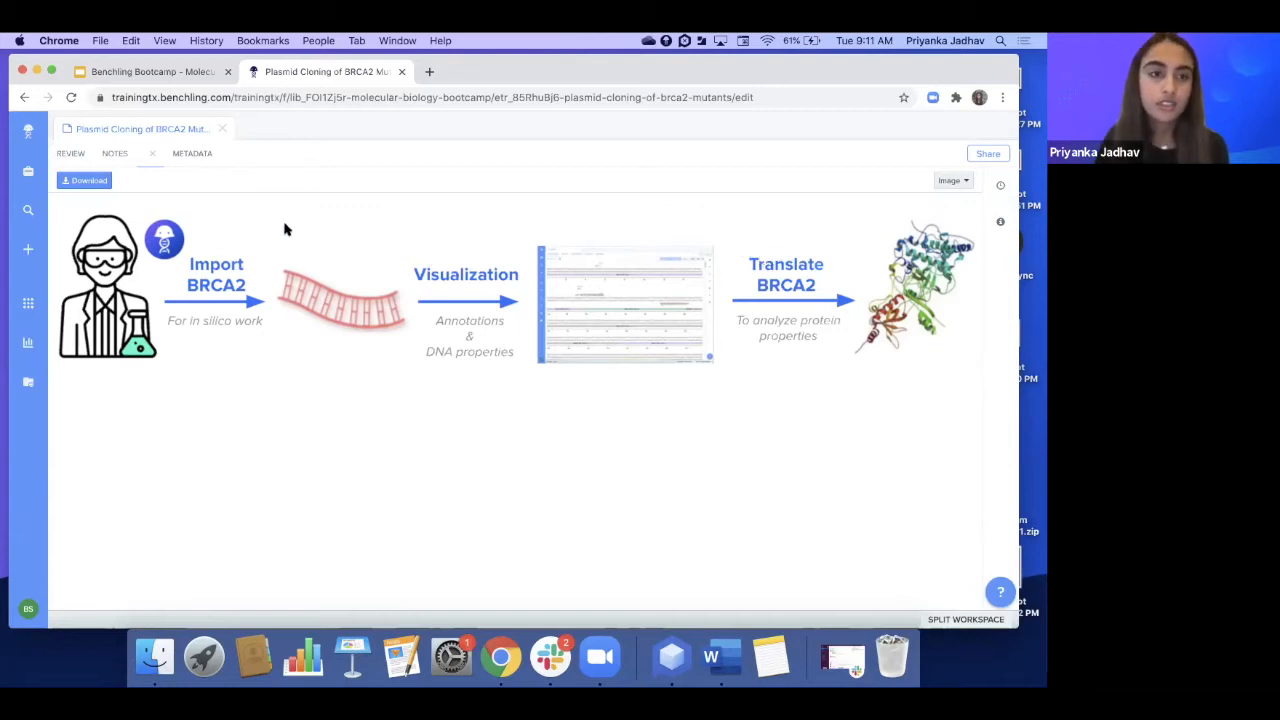
Close the workflow image preview and review the in silico Visualization and Design checklist in the entry's notes
{"action": "left_click", "coordinate": [155, 158]}
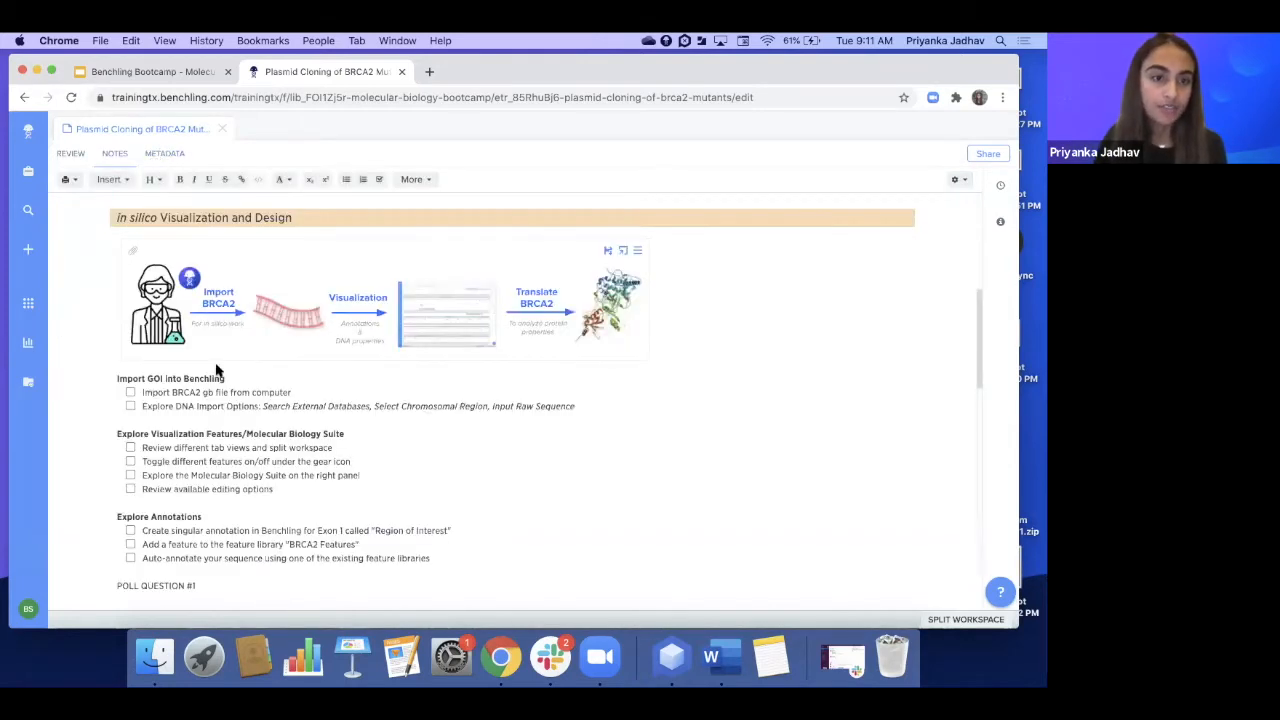
{"action": "scroll", "coordinate": [219, 396], "scroll_direction": "down", "scroll_amount": 2}
{"action": "scroll", "coordinate": [219, 396], "scroll_direction": "down", "scroll_amount": 1}
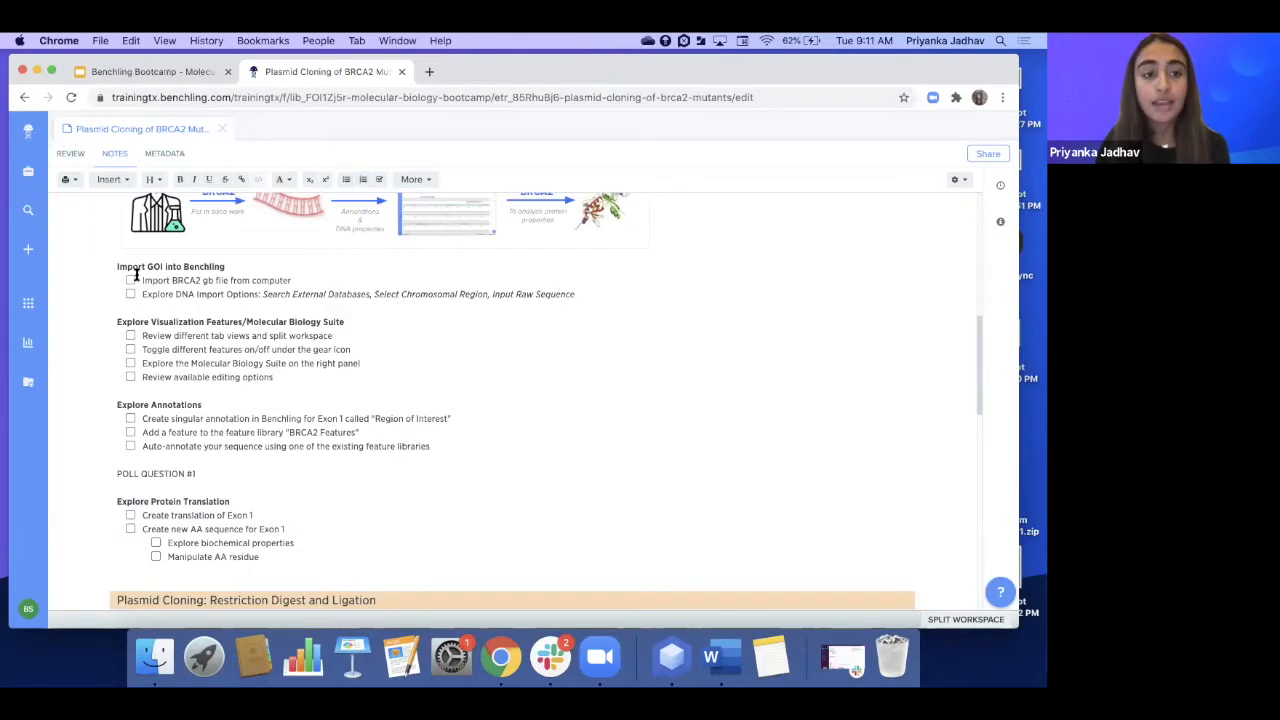
Import the brca2.gb file from Downloads as a new DNA sequence in the Molecular Biology Bootcamp project
{"action": "left_click", "coordinate": [27, 174]}
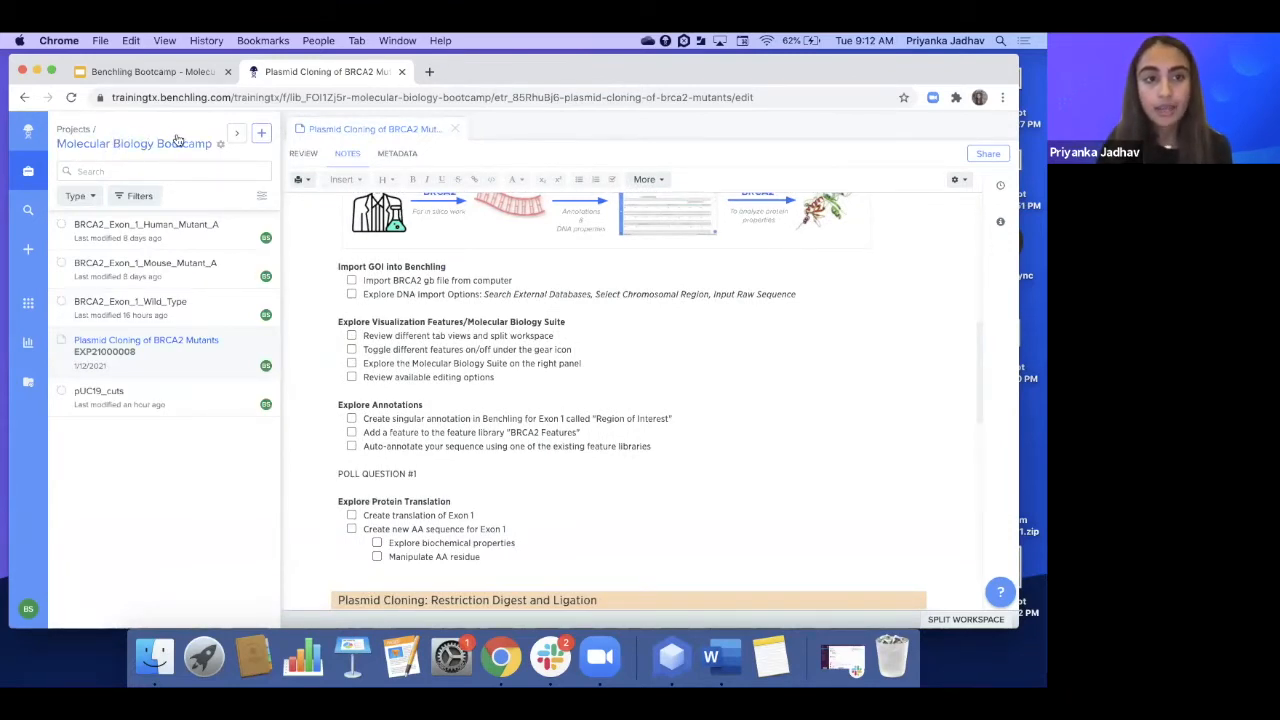
{"action": "left_click", "coordinate": [260, 134]}
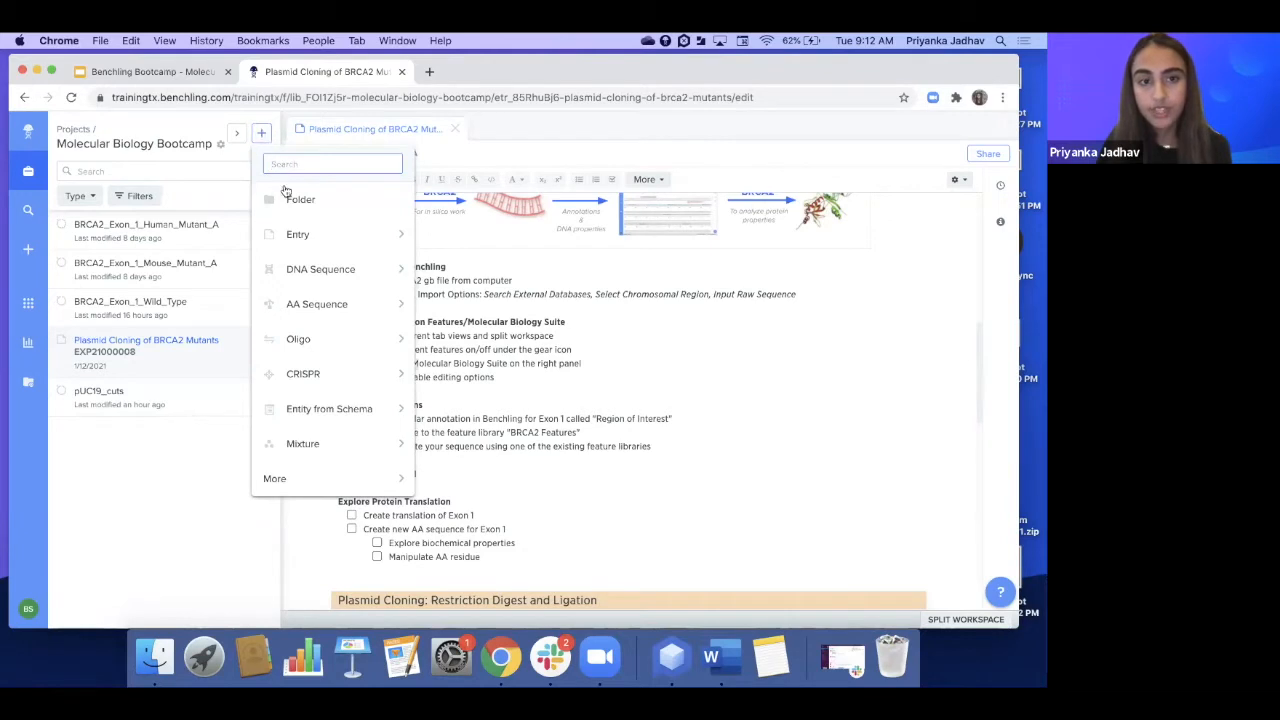
{"action": "mouse_move", "coordinate": [313, 270]}
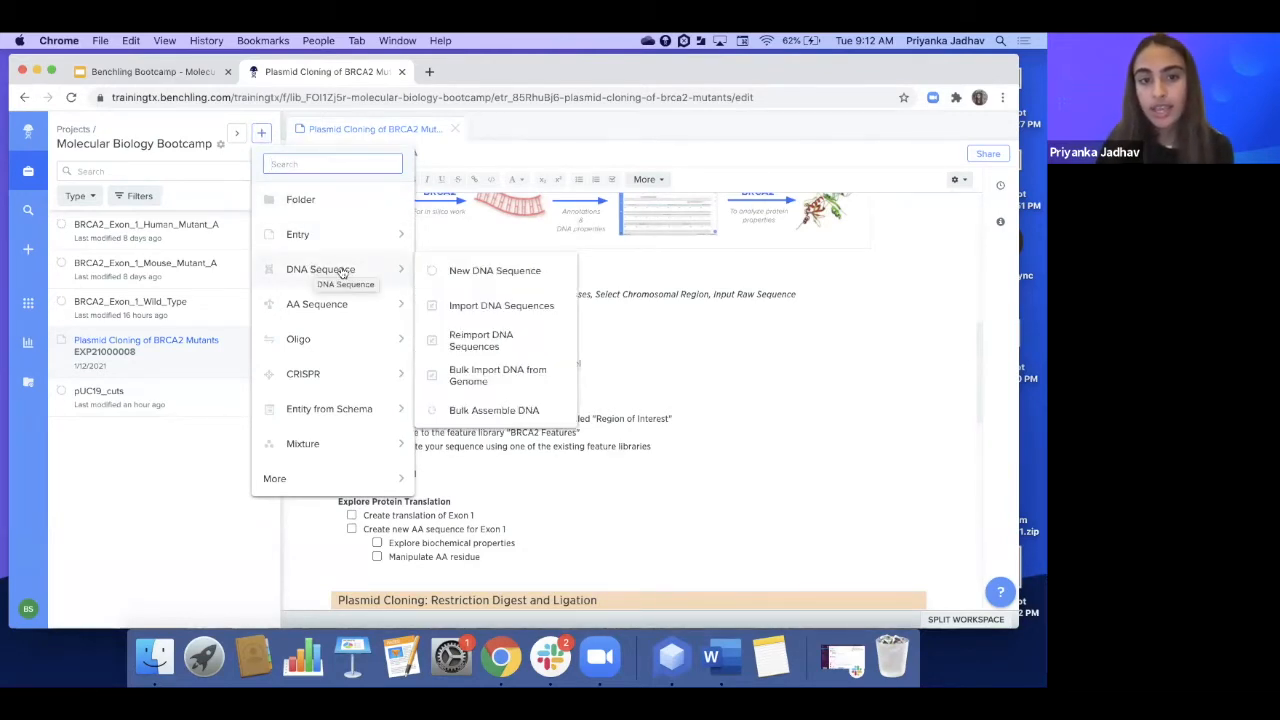
{"action": "left_click", "coordinate": [478, 273]}
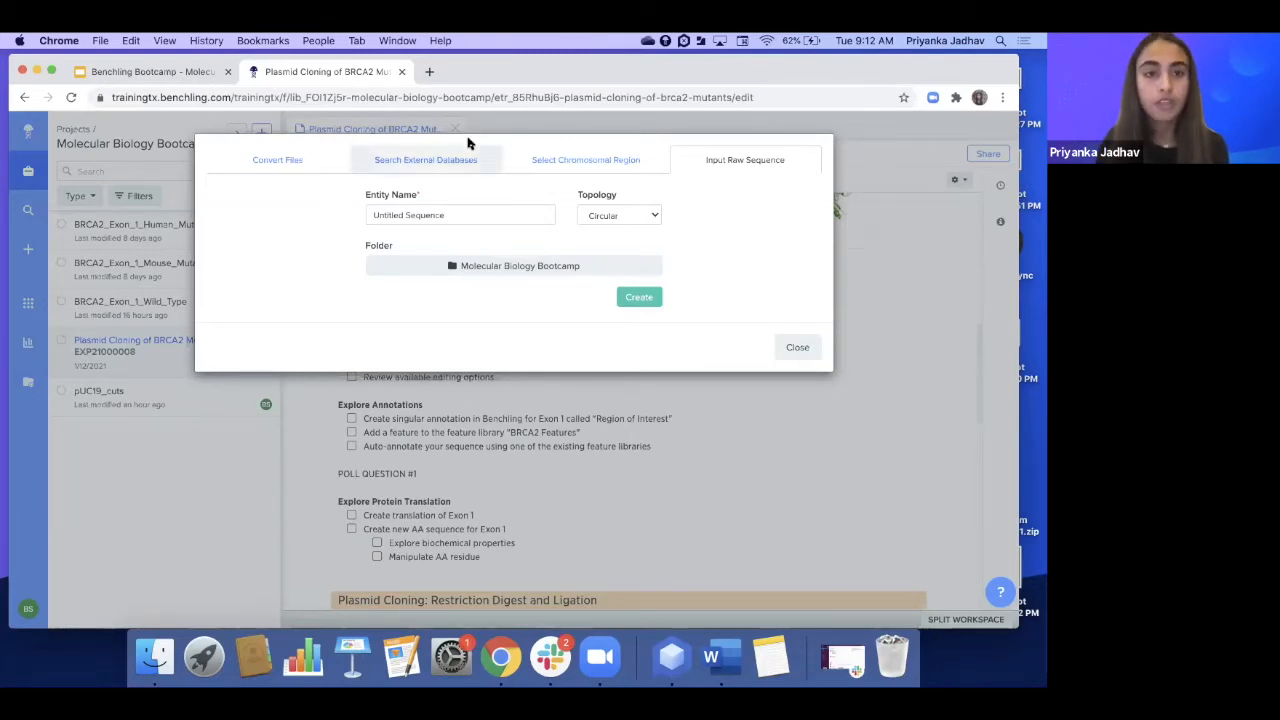
{"action": "left_click", "coordinate": [294, 163]}
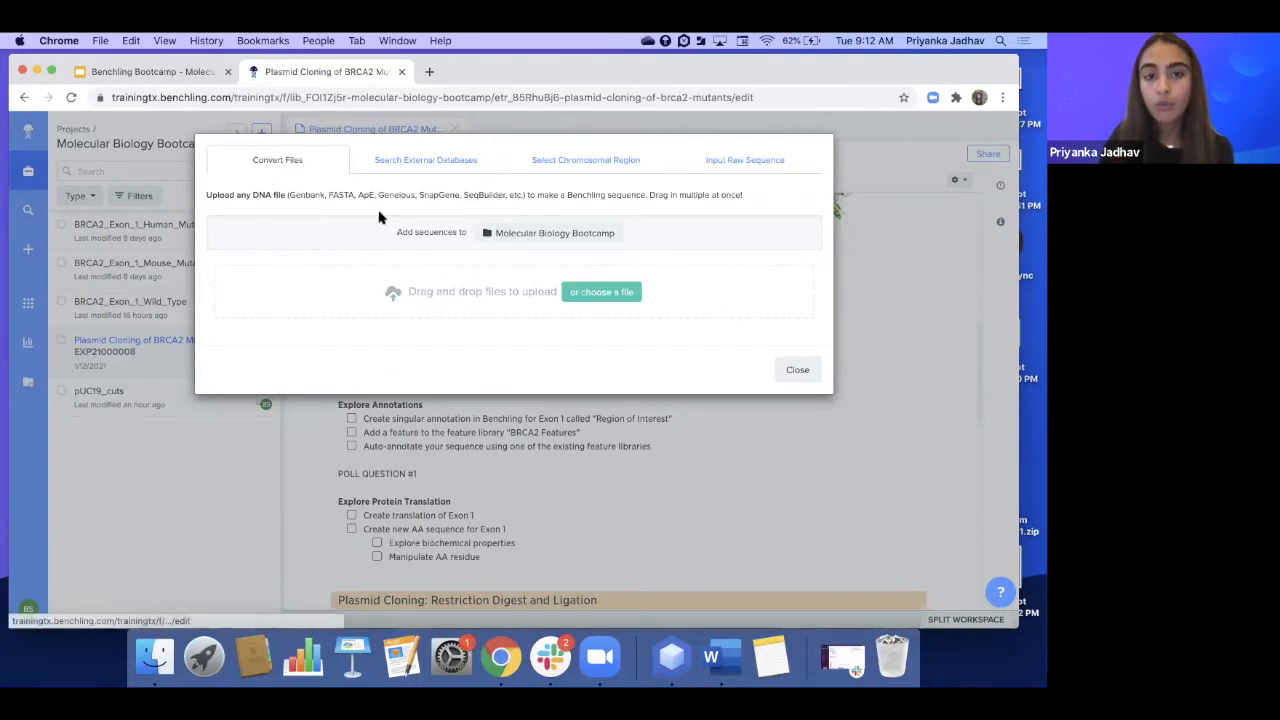
{"action": "left_click", "coordinate": [600, 292]}
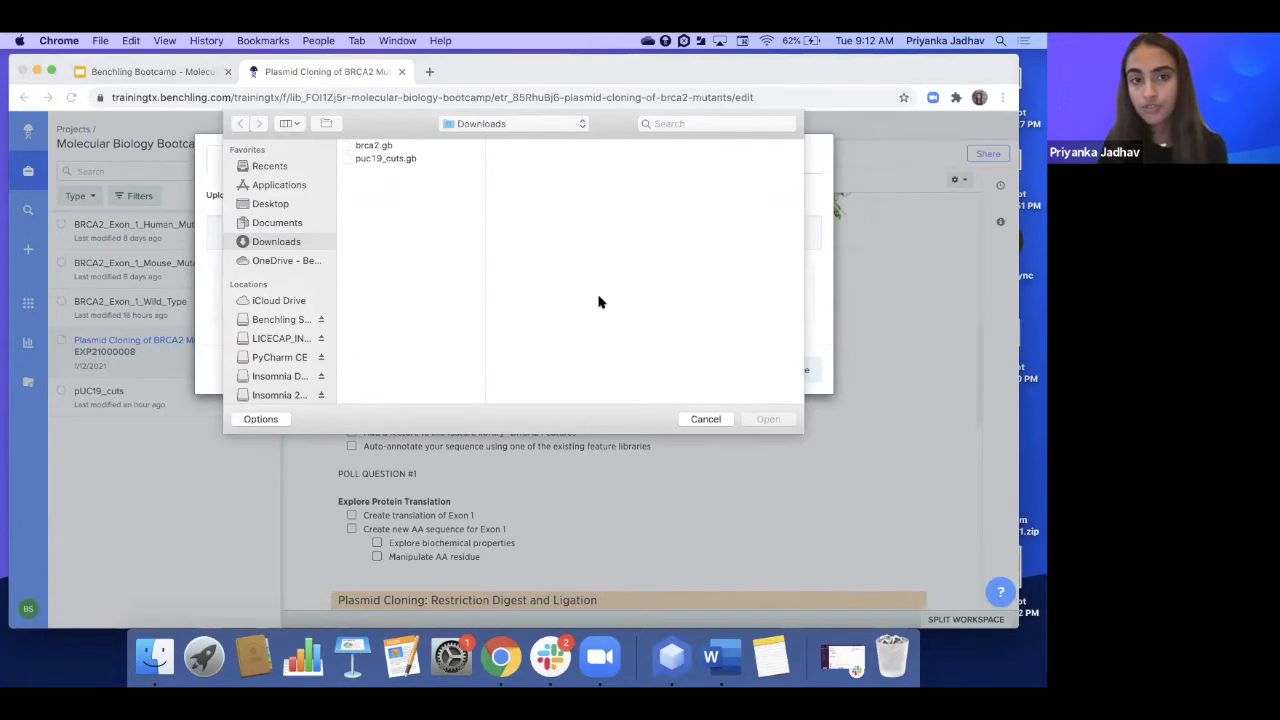
{"action": "left_click", "coordinate": [371, 146]}
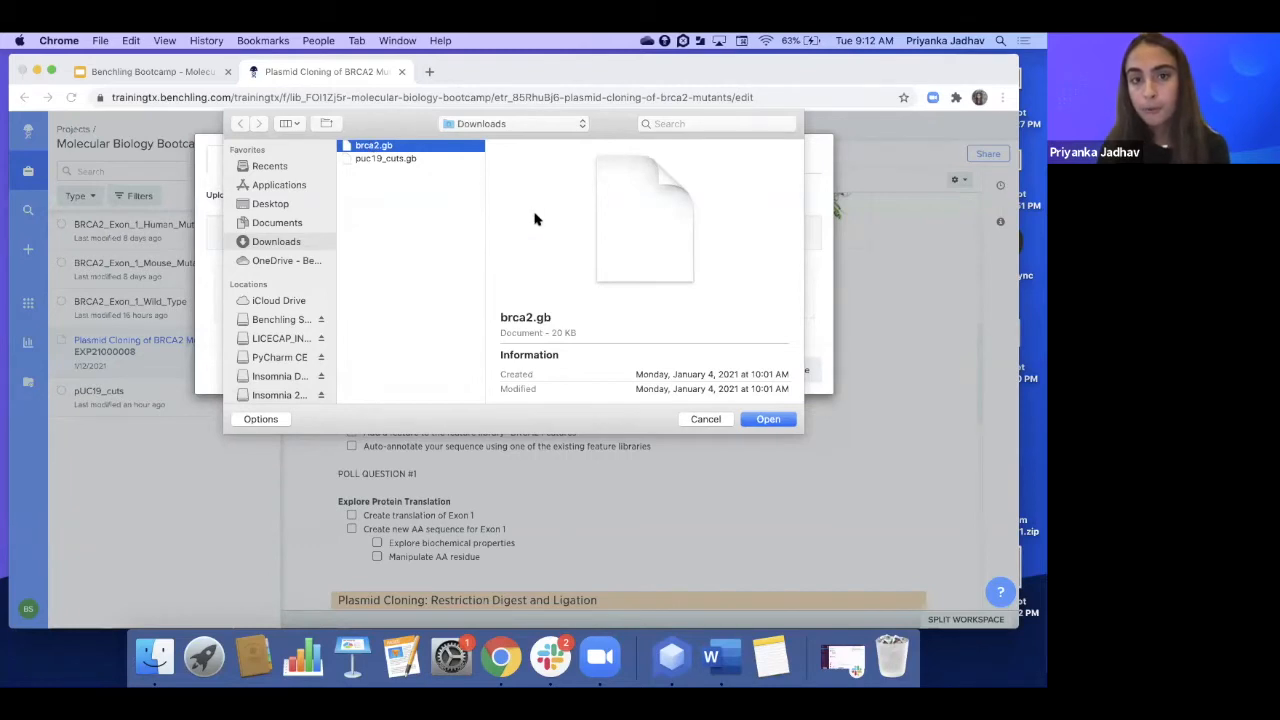
{"action": "left_click", "coordinate": [757, 419]}
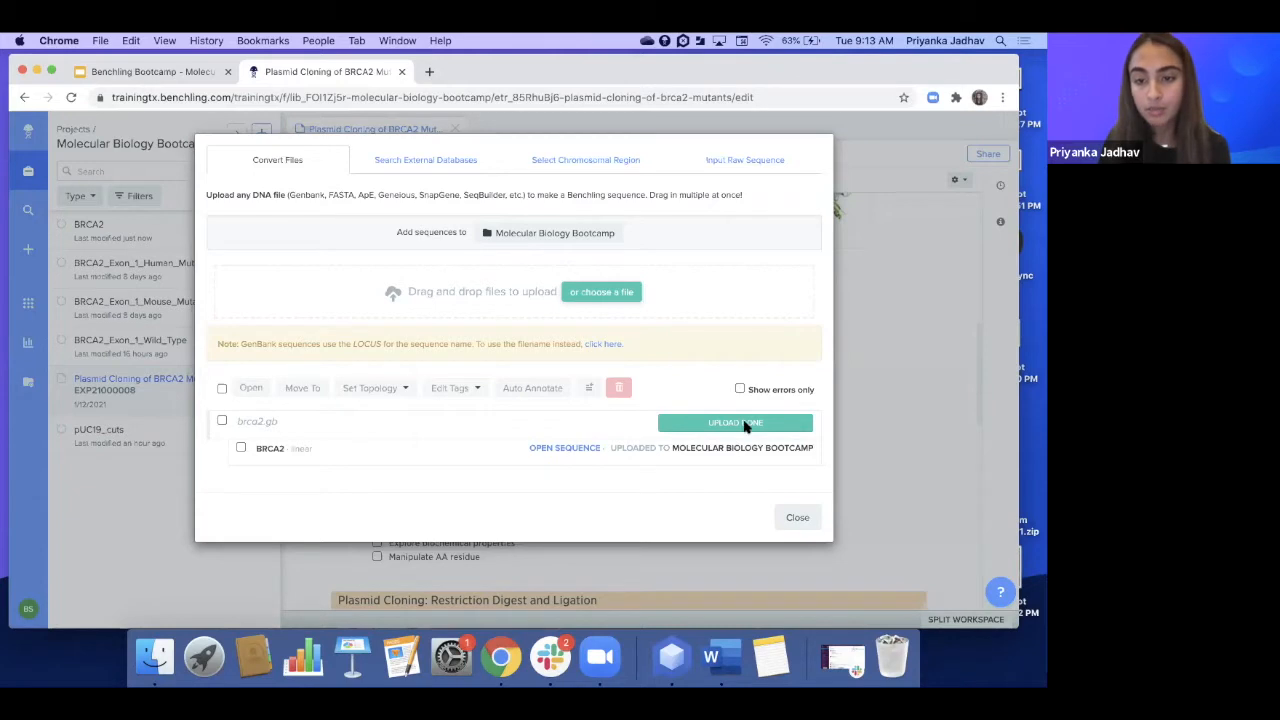
Open the imported BRCA2 sequence, collapse the project list, and enlarge the linear map
{"action": "left_click", "coordinate": [572, 449]}
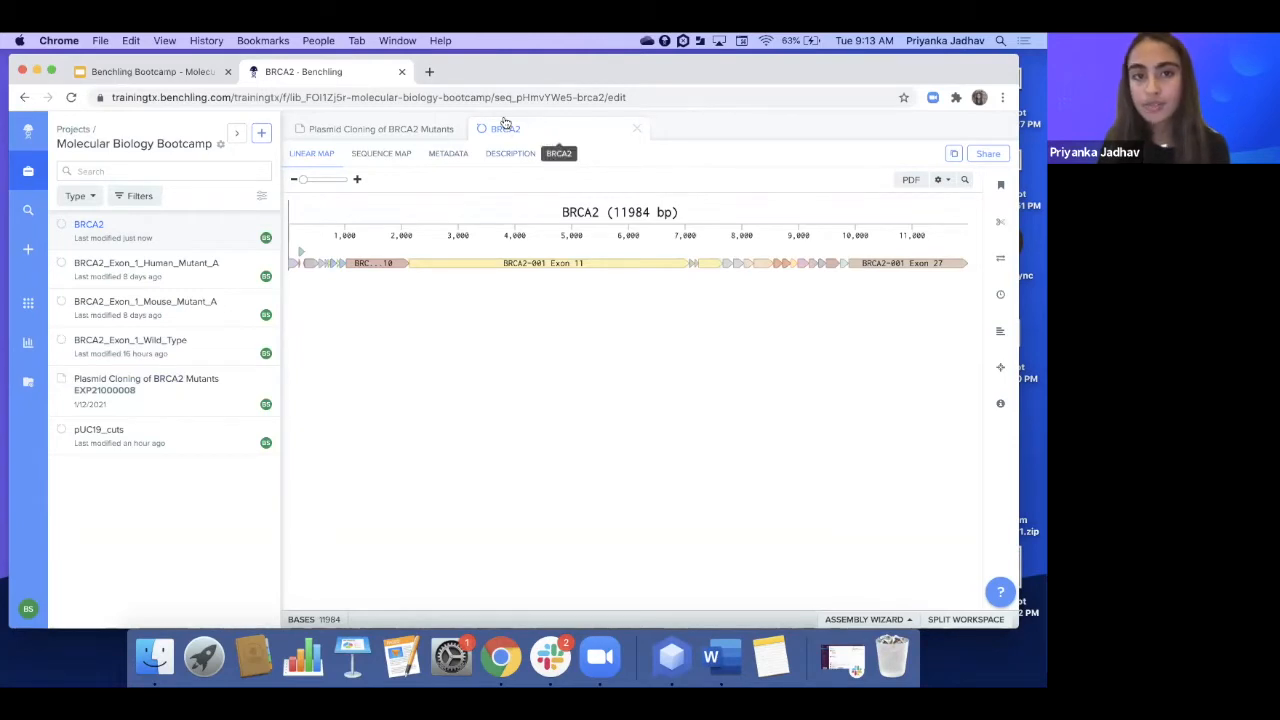
{"action": "left_click", "coordinate": [29, 171]}
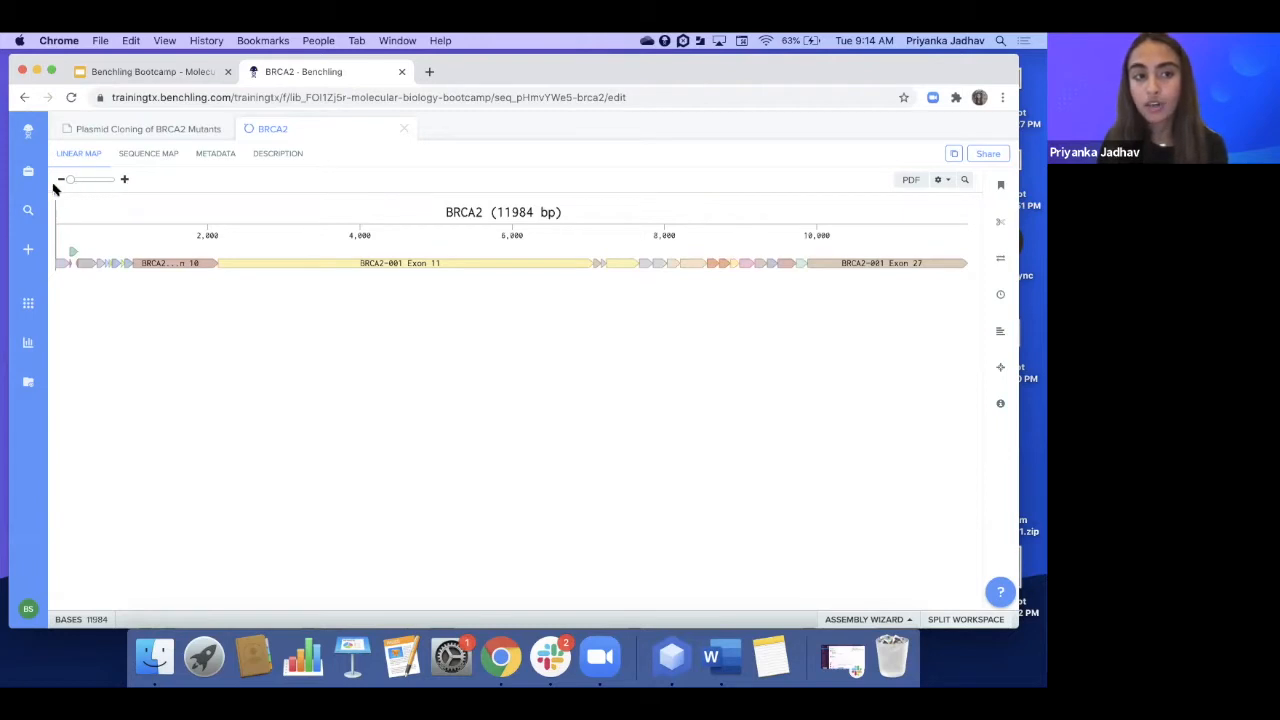
{"action": "mouse_move", "coordinate": [69, 183]}
{"action": "left_mouse_down"}
{"action": "mouse_move", "coordinate": [96, 183]}
{"action": "mouse_move", "coordinate": [82, 186]}
{"action": "left_mouse_up"}
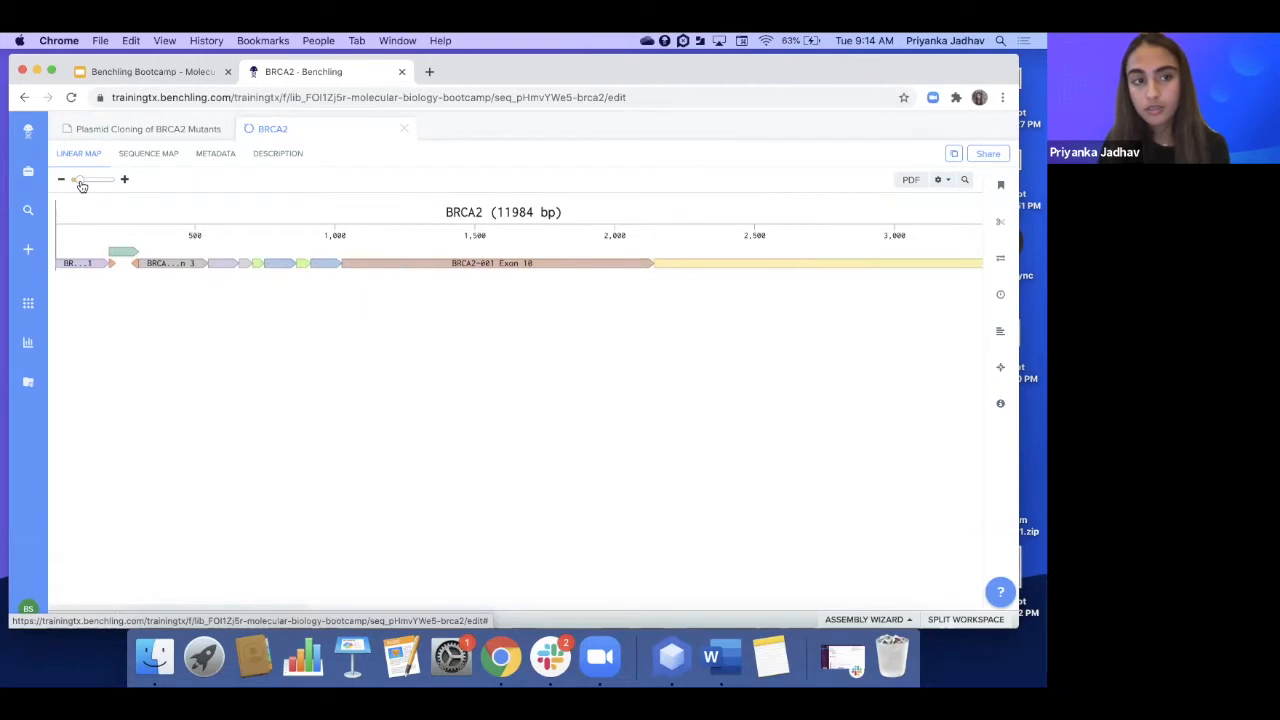
Look through BRCA2's sequence map, metadata and description, and return to its linear map
{"action": "left_click", "coordinate": [150, 154]}
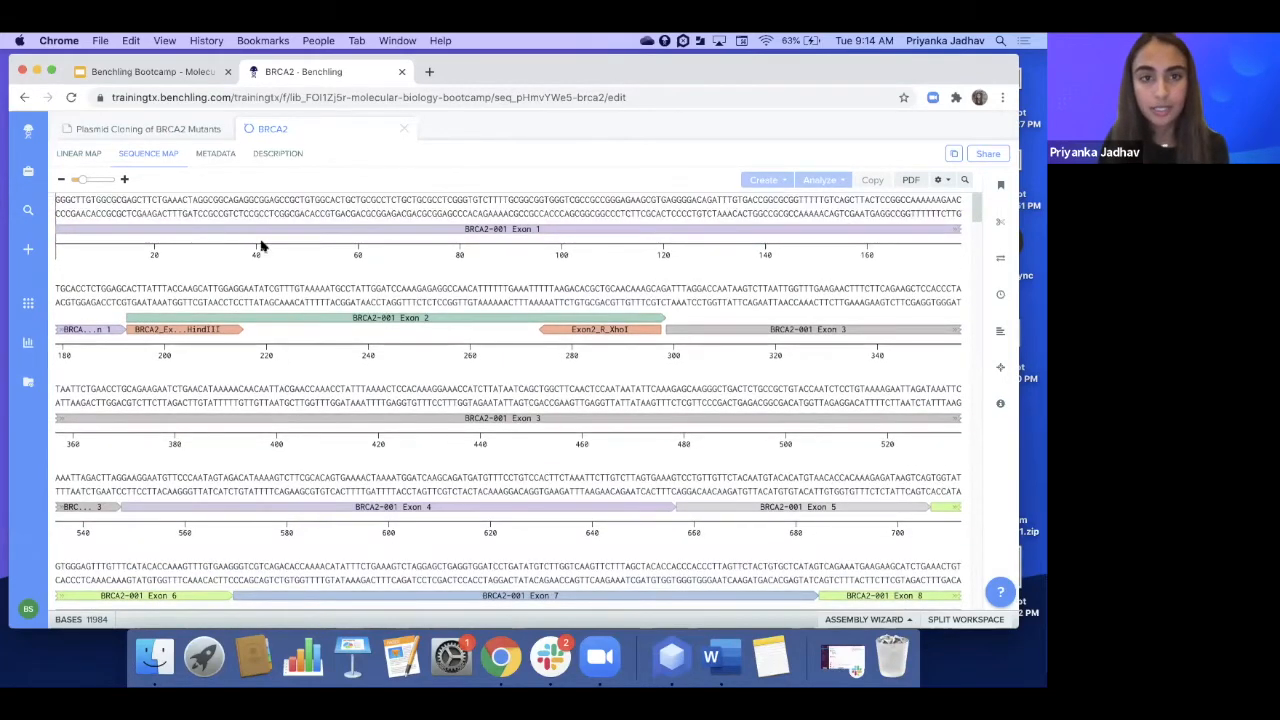
{"action": "left_click", "coordinate": [220, 153]}
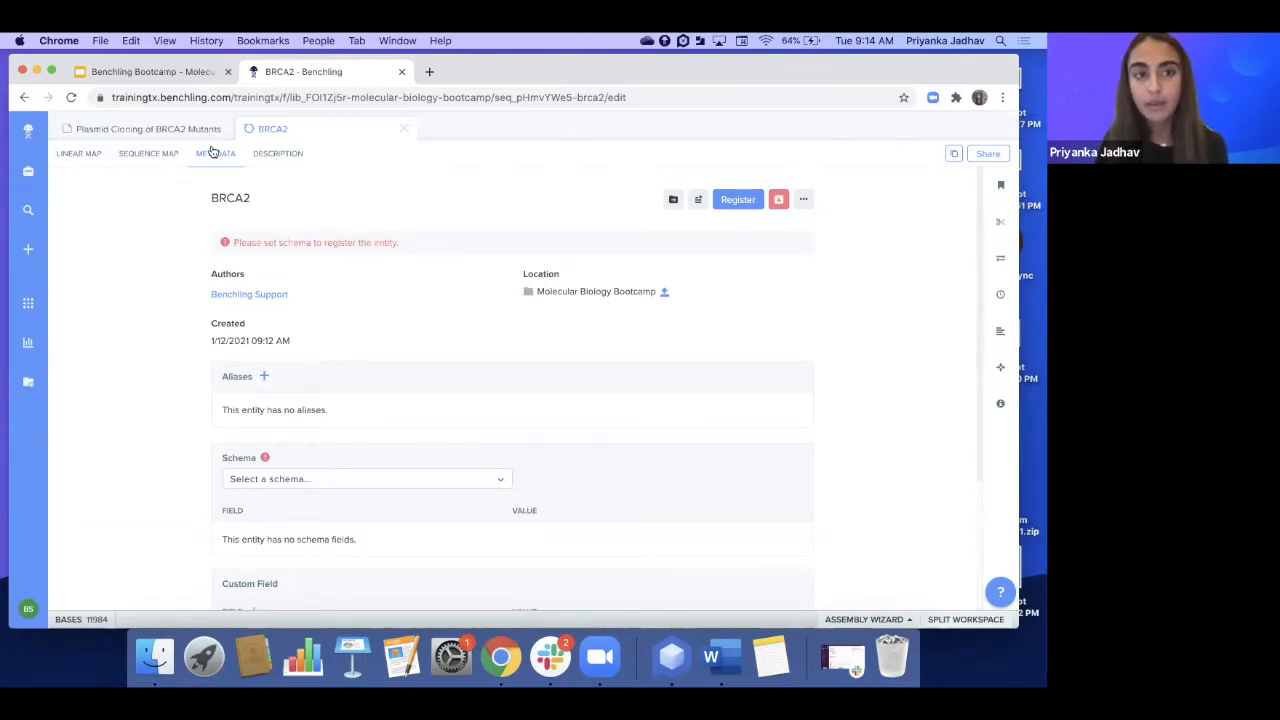
{"action": "left_click", "coordinate": [284, 155]}
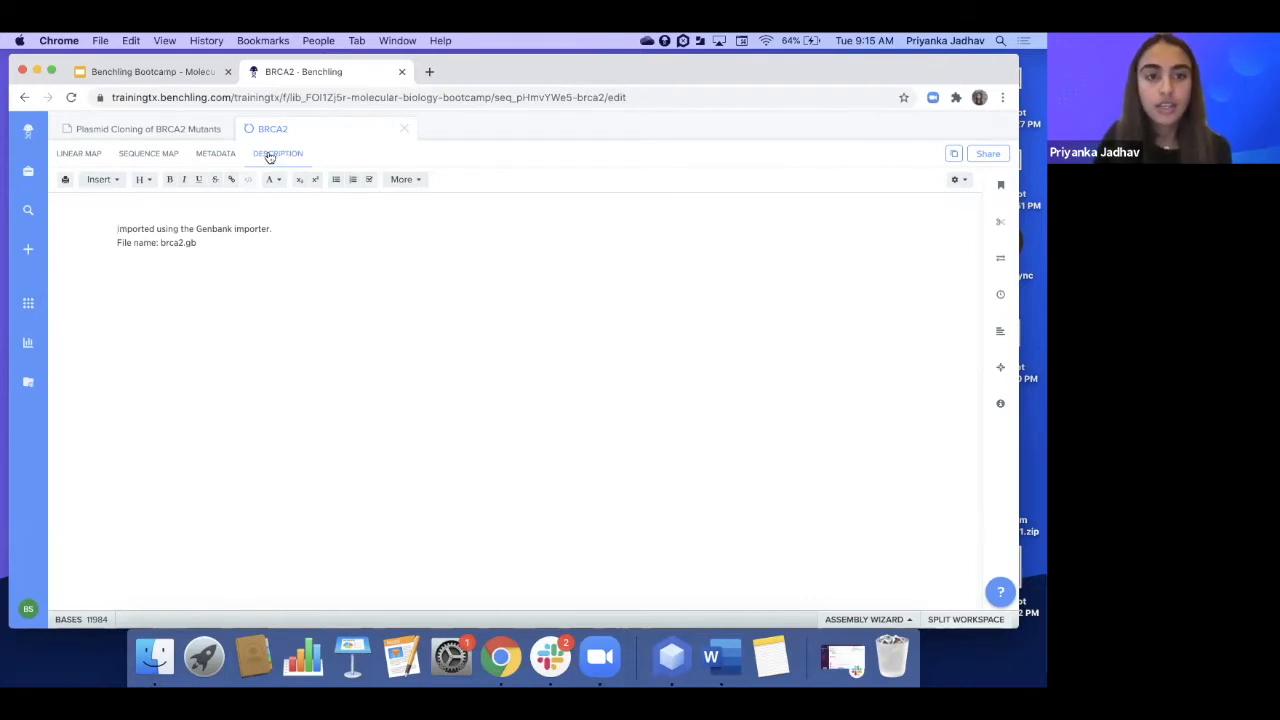
{"action": "left_click", "coordinate": [217, 155]}
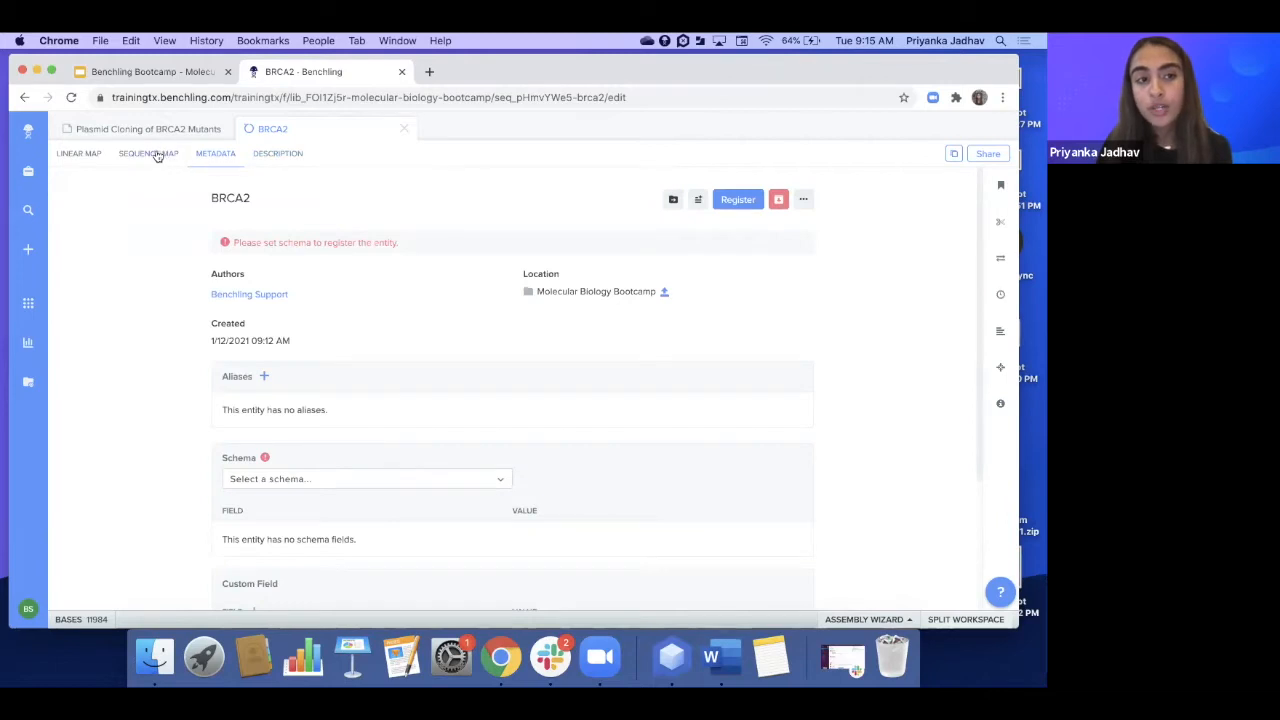
{"action": "left_click", "coordinate": [155, 155]}
{"action": "left_click", "coordinate": [88, 155]}
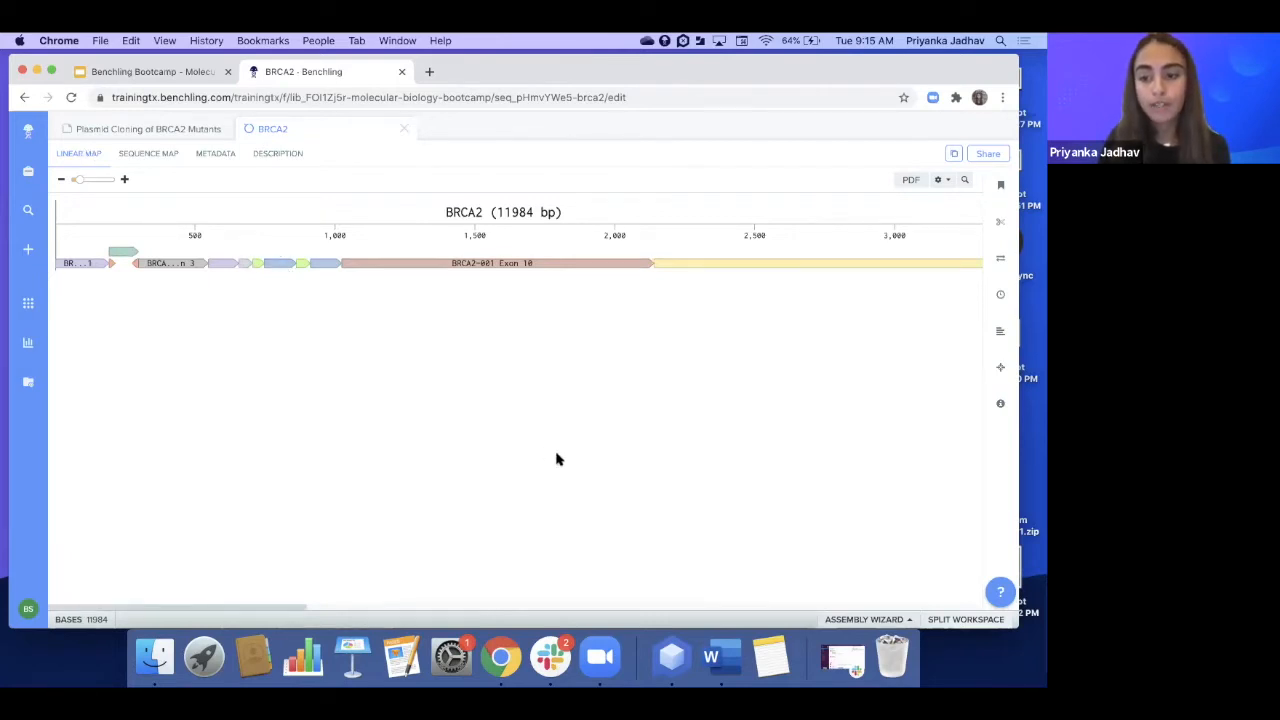
Split the workspace and move the linear map into the same pane as the sequence map
{"action": "left_click", "coordinate": [960, 620]}
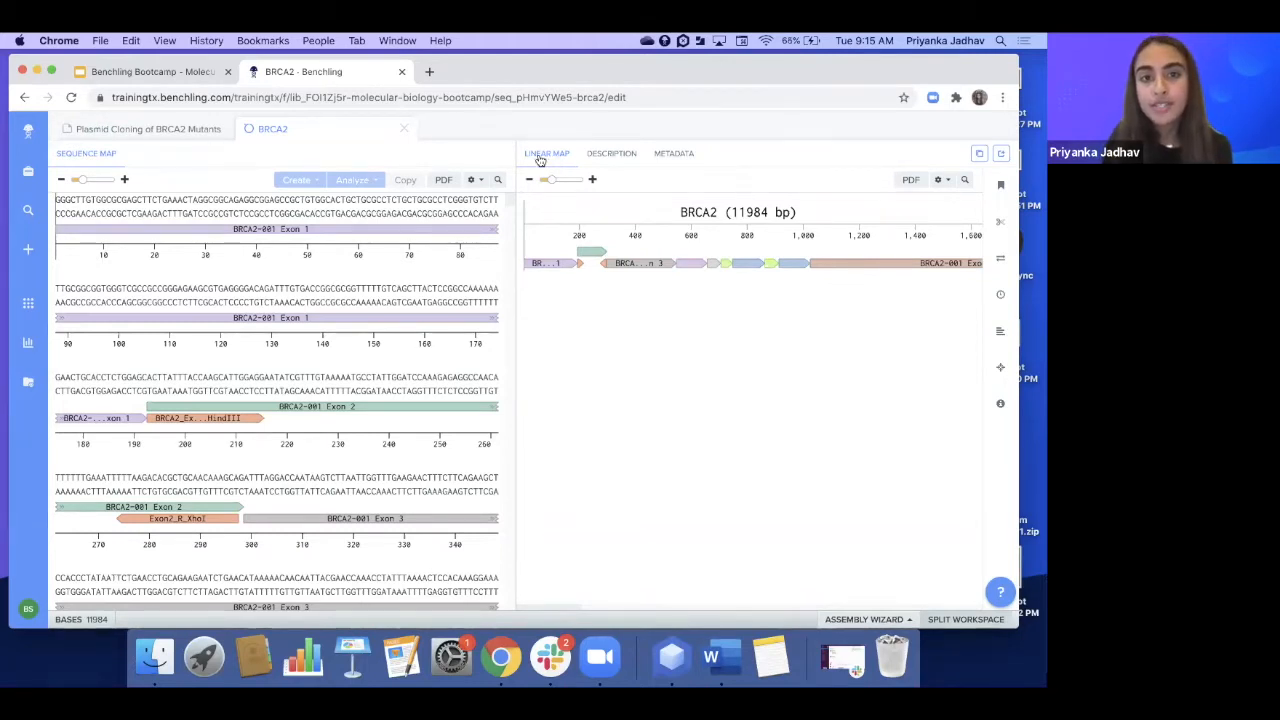
{"action": "left_click_drag", "start_coordinate": [553, 154], "coordinate": [349, 152]}
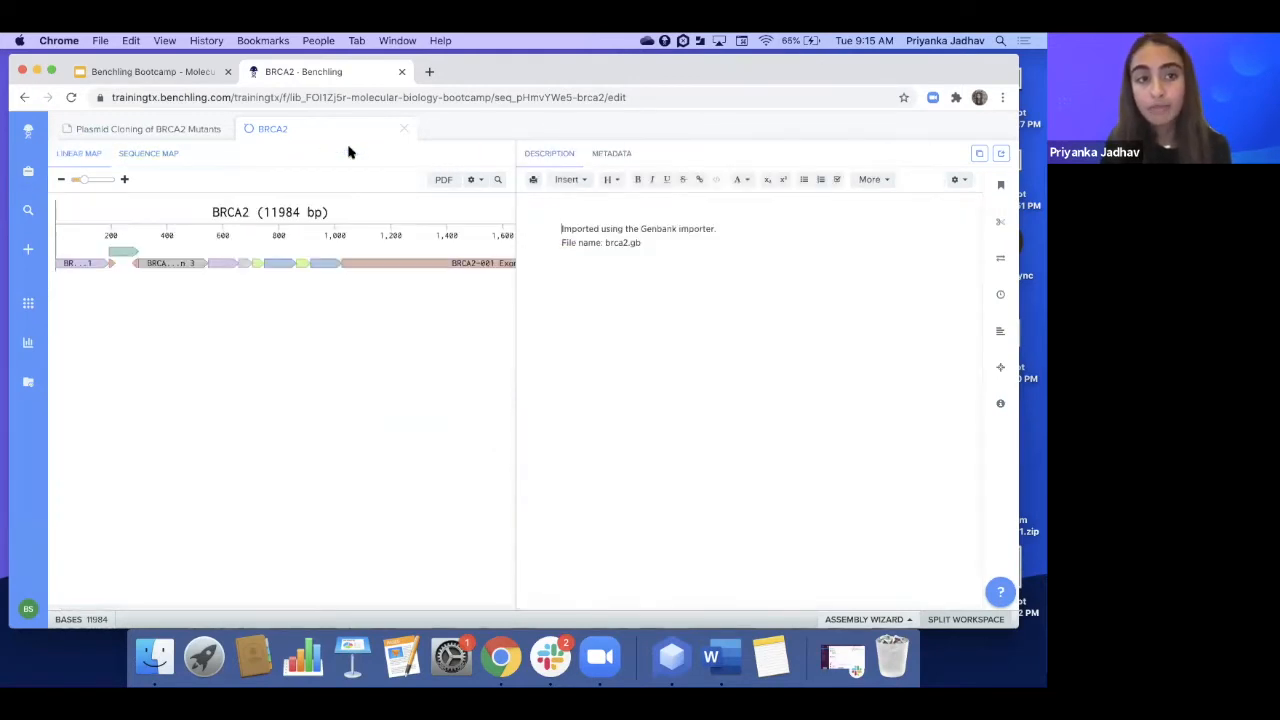
{"action": "left_click", "coordinate": [160, 154]}
{"action": "left_click", "coordinate": [88, 154]}
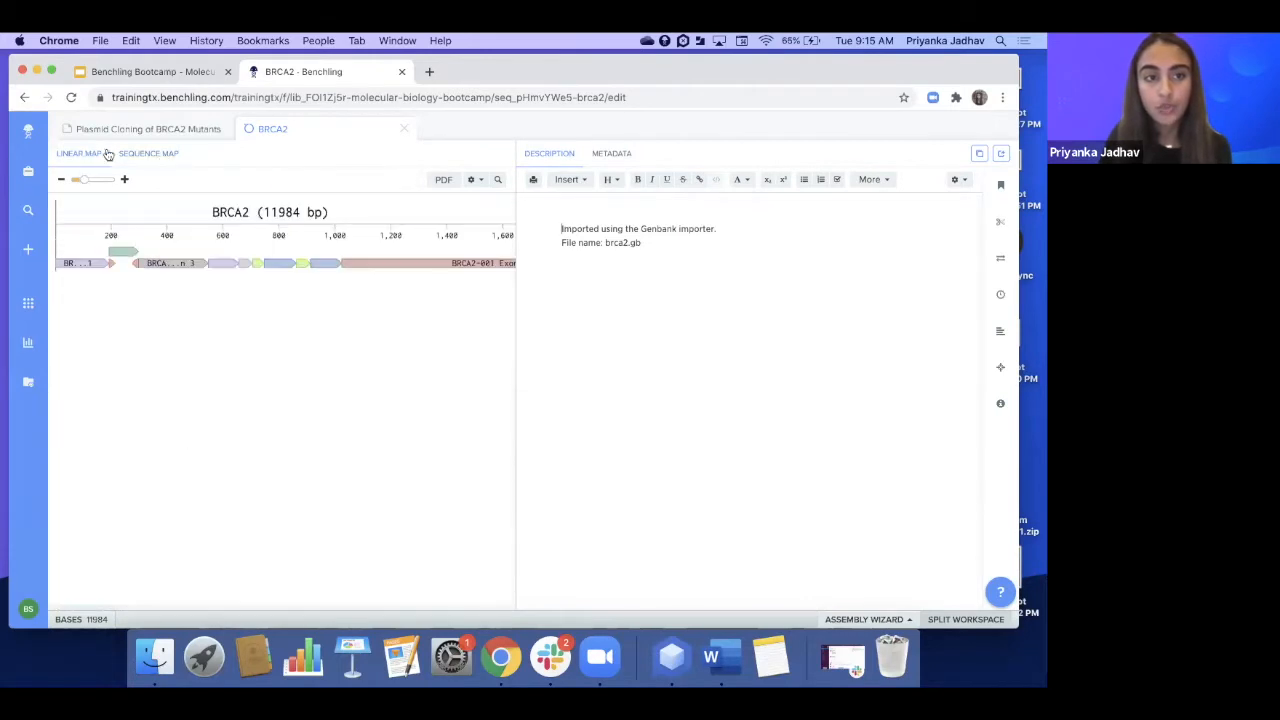
Check the metadata and description in the second pane, and return to a single workspace showing the sequence map
{"action": "left_click", "coordinate": [625, 154]}
{"action": "left_click", "coordinate": [559, 155]}
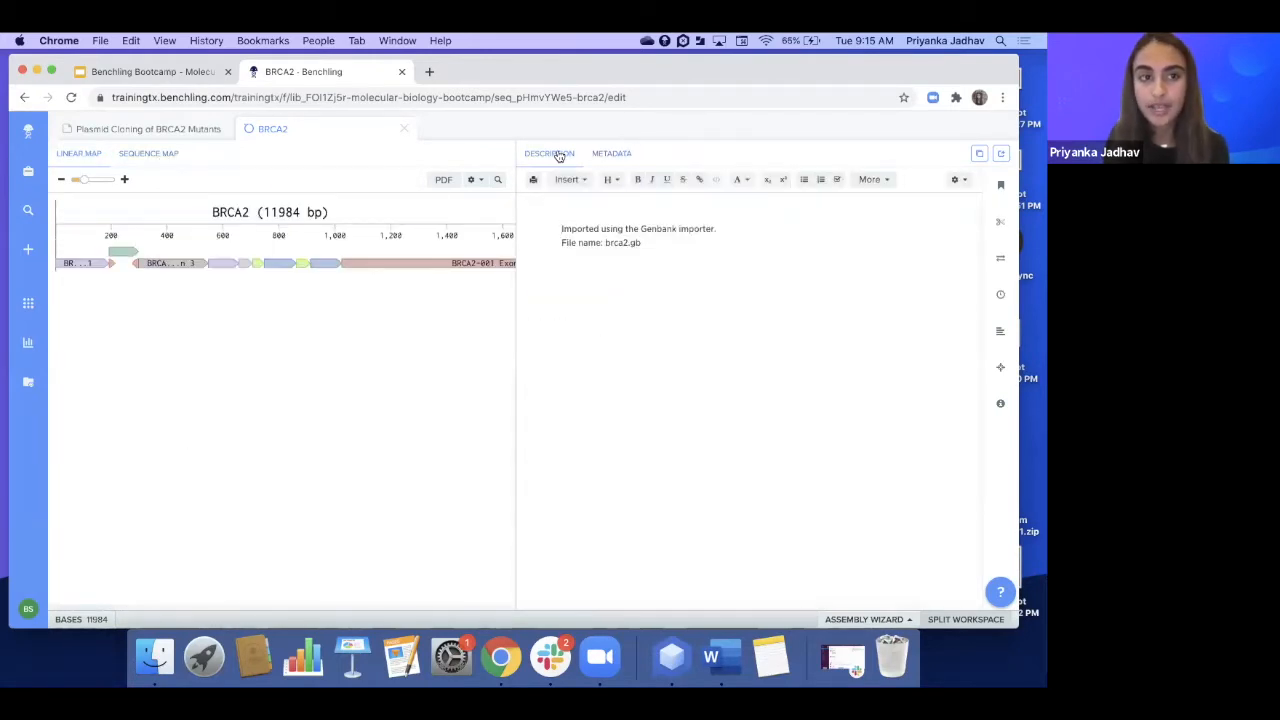
{"action": "left_click", "coordinate": [187, 157]}
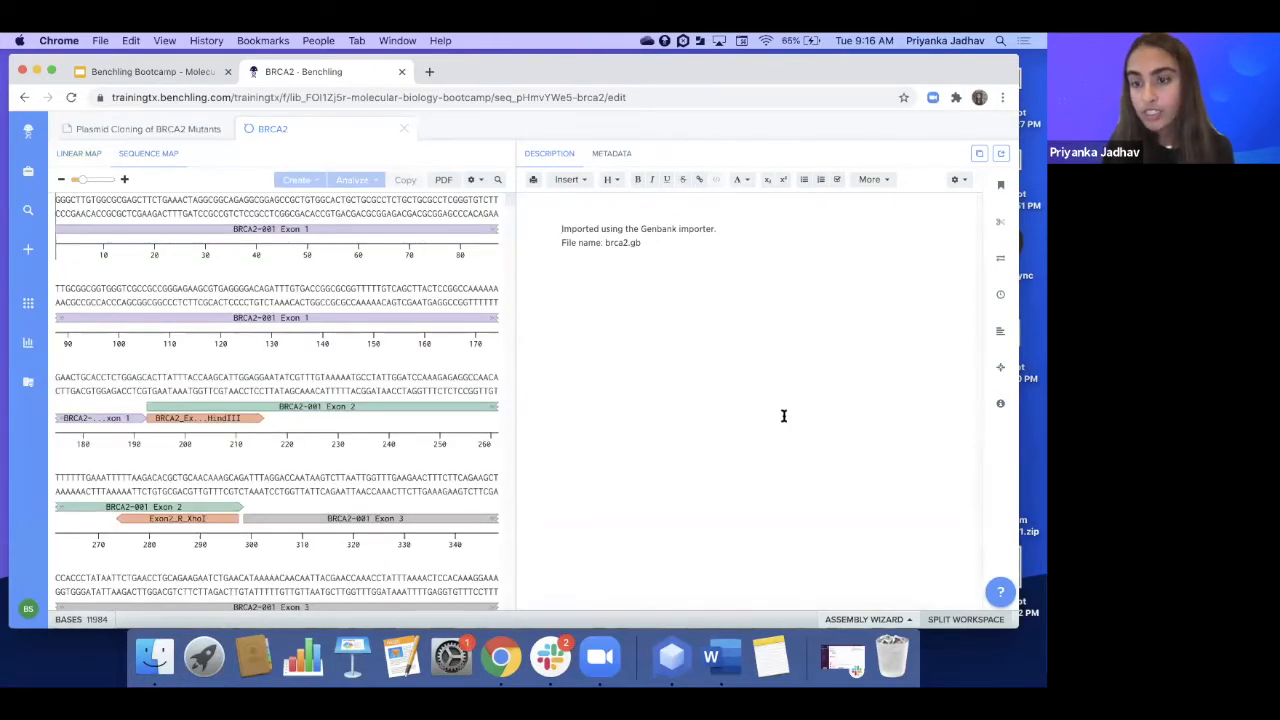
{"action": "left_click", "coordinate": [958, 620]}
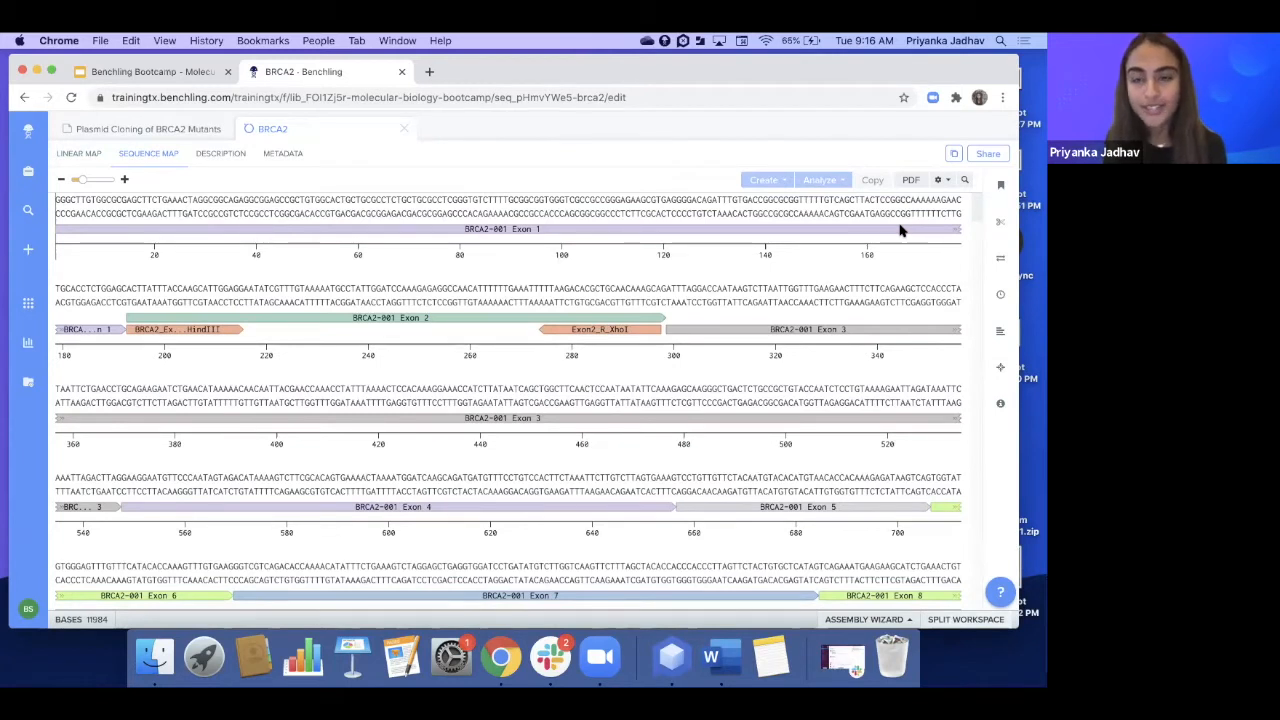
Examine which features the sequence map can display, such as annotations, primers, cut sites, ORFs and translations
{"action": "left_click", "coordinate": [940, 182]}
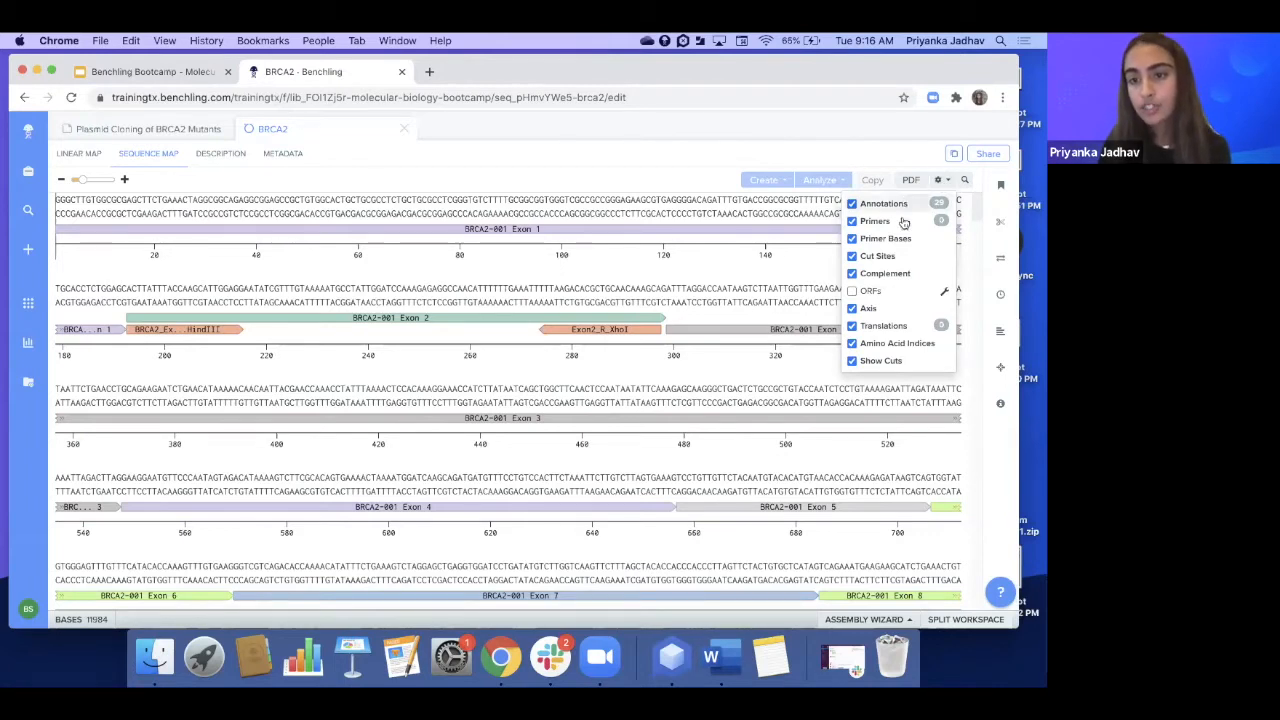
{"action": "left_click", "coordinate": [942, 183]}
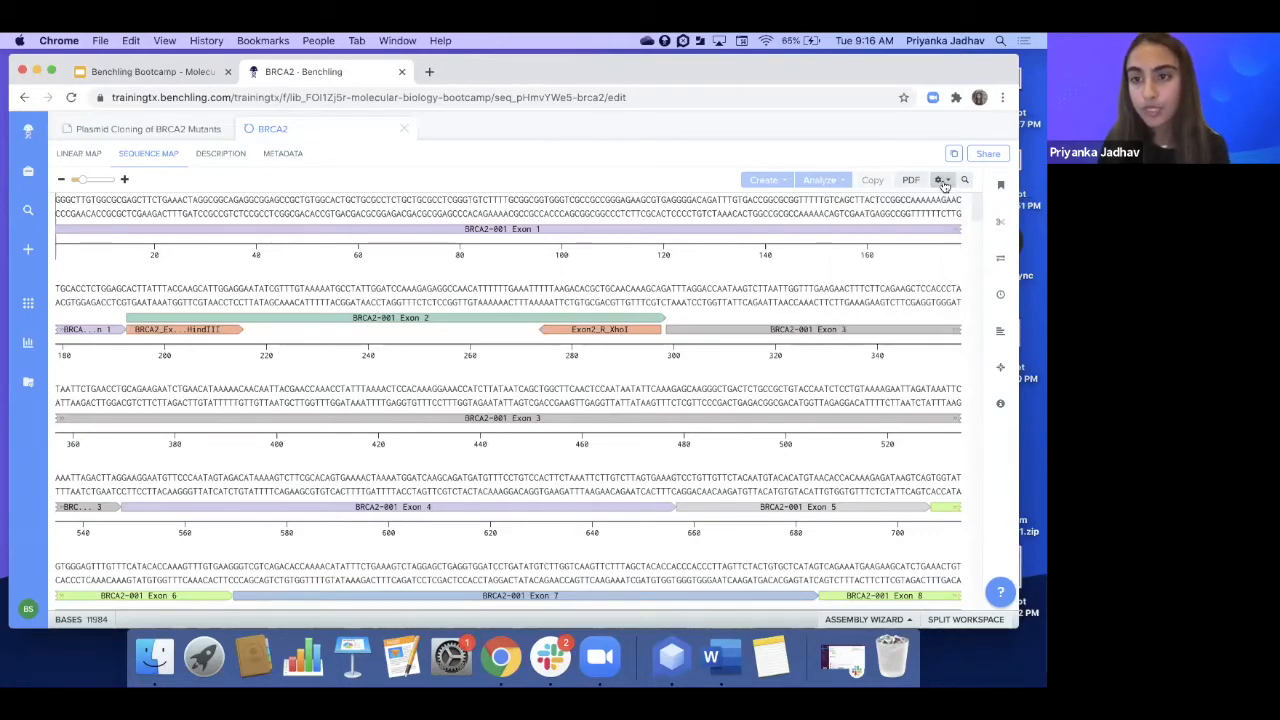
{"action": "left_click", "coordinate": [1002, 188]}
{"action": "left_click", "coordinate": [1002, 188]}
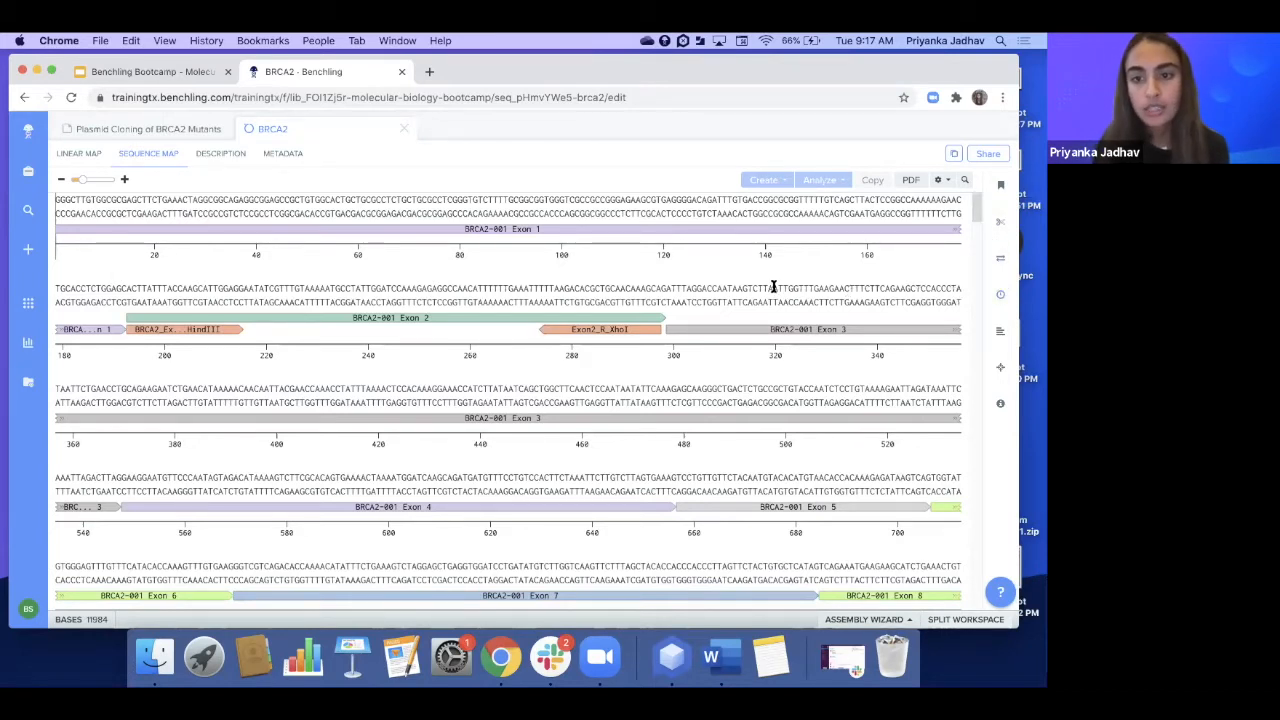
Delete bases 297 to 317 at the start of Exon 3 in the BRCA2 sequence
{"action": "left_click_drag", "start_coordinate": [762, 288], "coordinate": [659, 287]}
{"action": "key", "text": "BackSpace"}
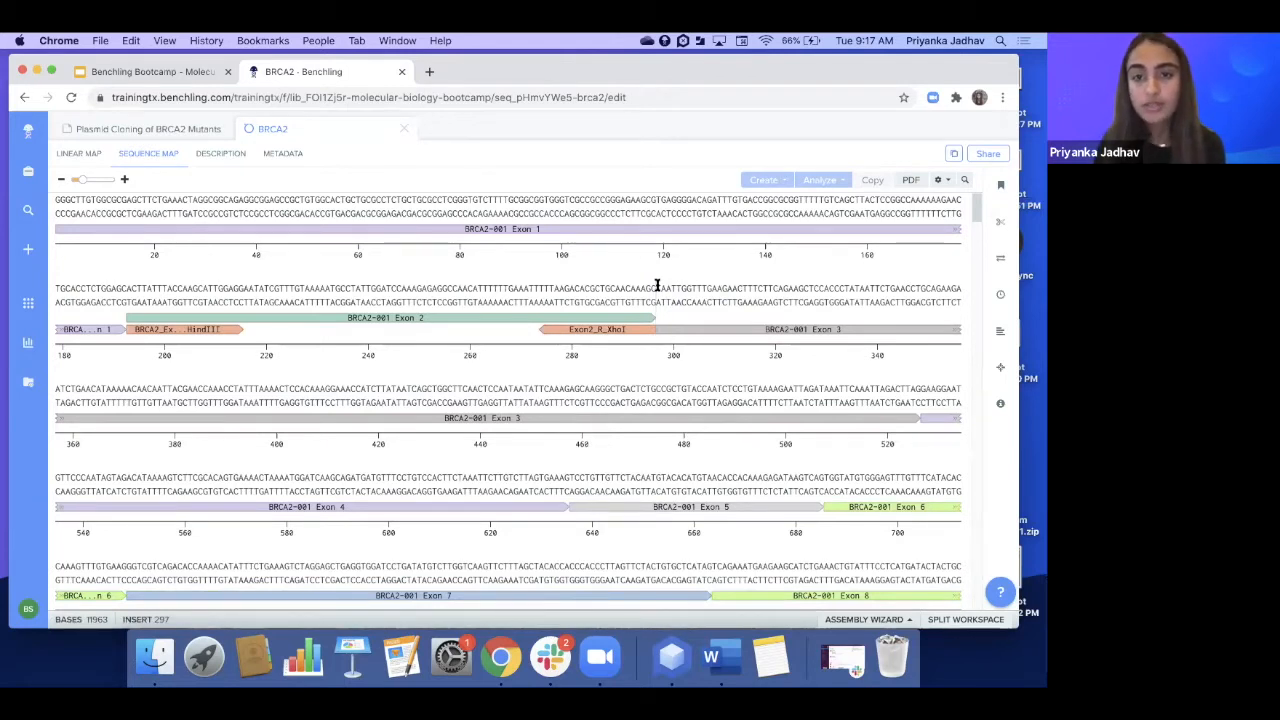
Reset BRCA2 to its Original Sequence version from the history, and review the options for cloning a version
{"action": "left_click", "coordinate": [999, 296]}
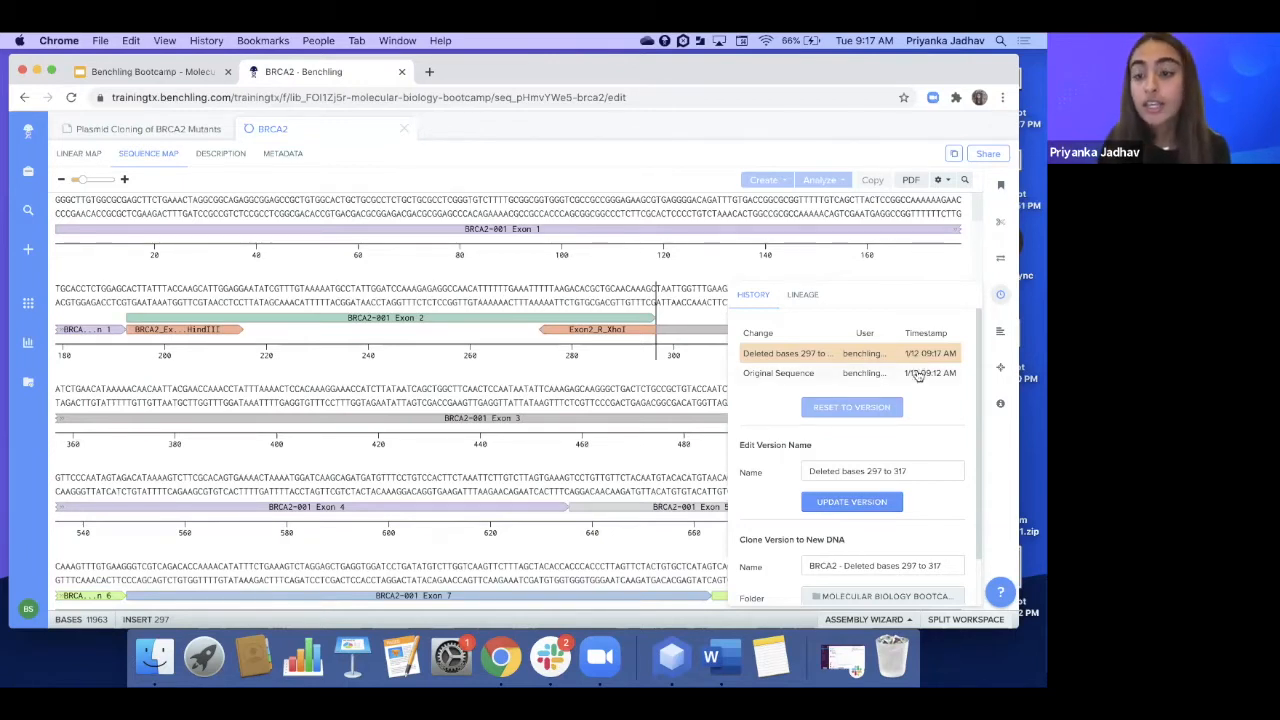
{"action": "left_click", "coordinate": [917, 373]}
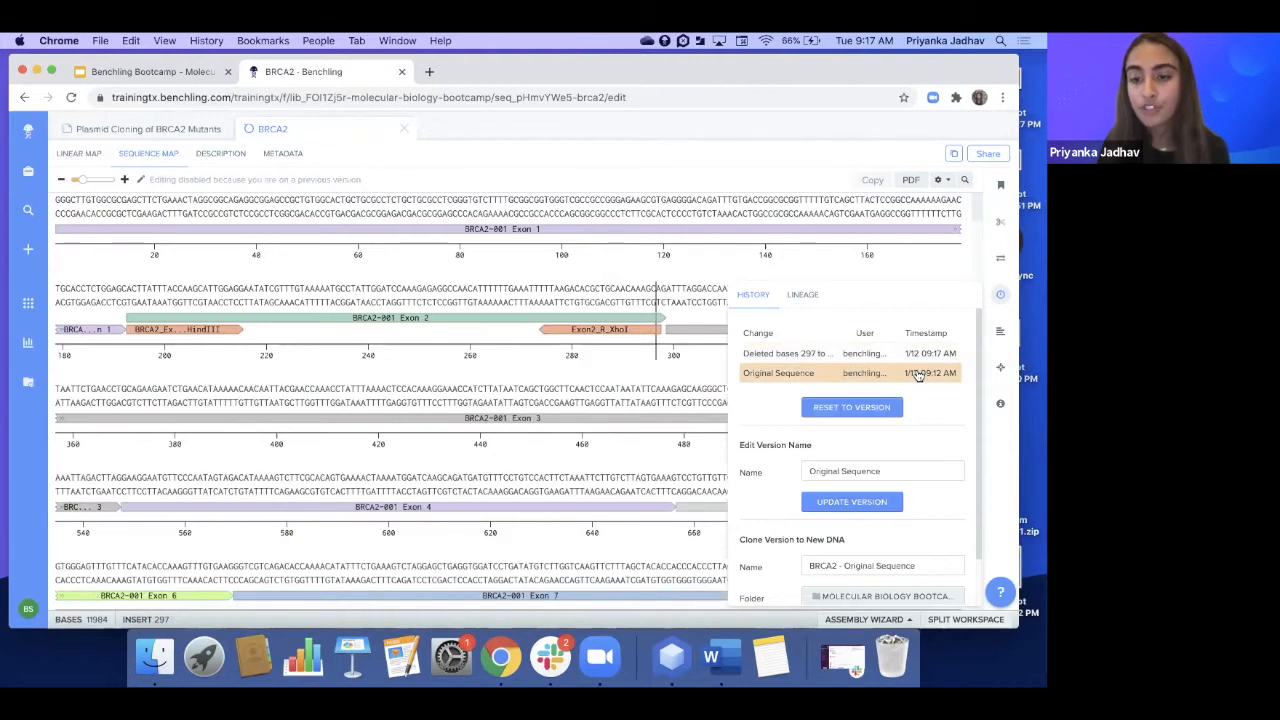
{"action": "left_click", "coordinate": [868, 407]}
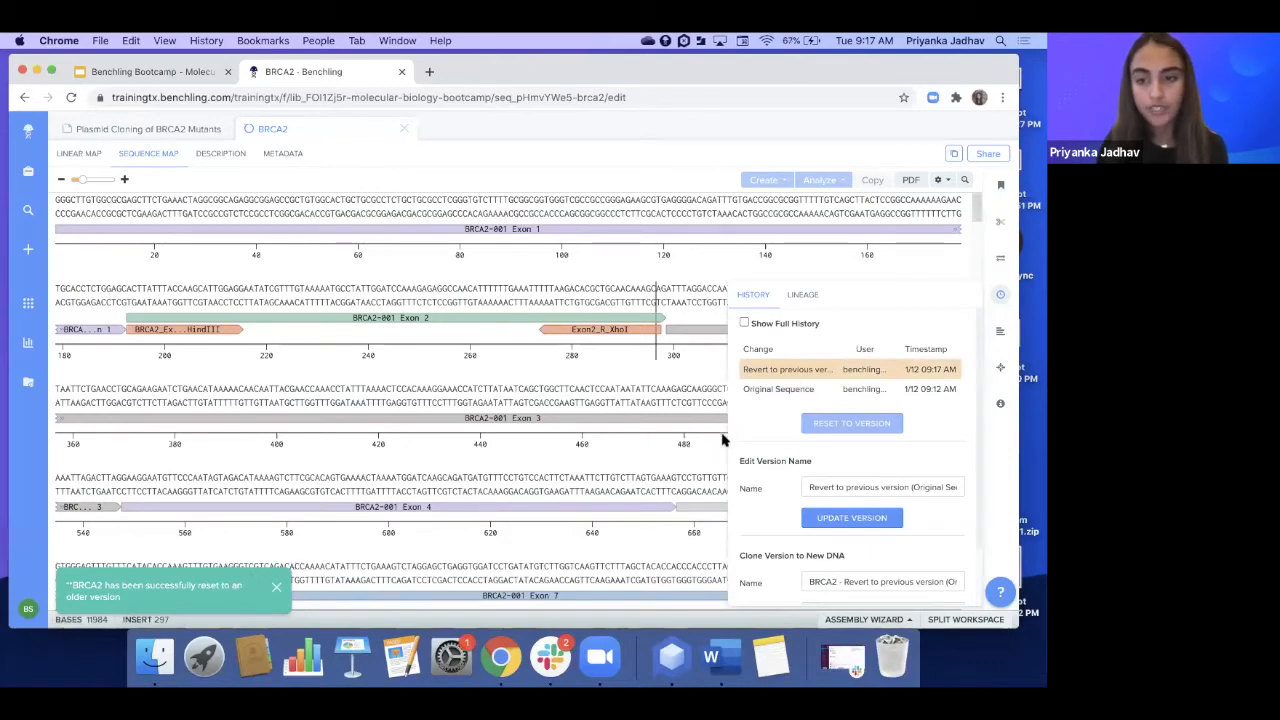
{"action": "scroll", "coordinate": [780, 443], "scroll_direction": "down", "scroll_amount": 3}
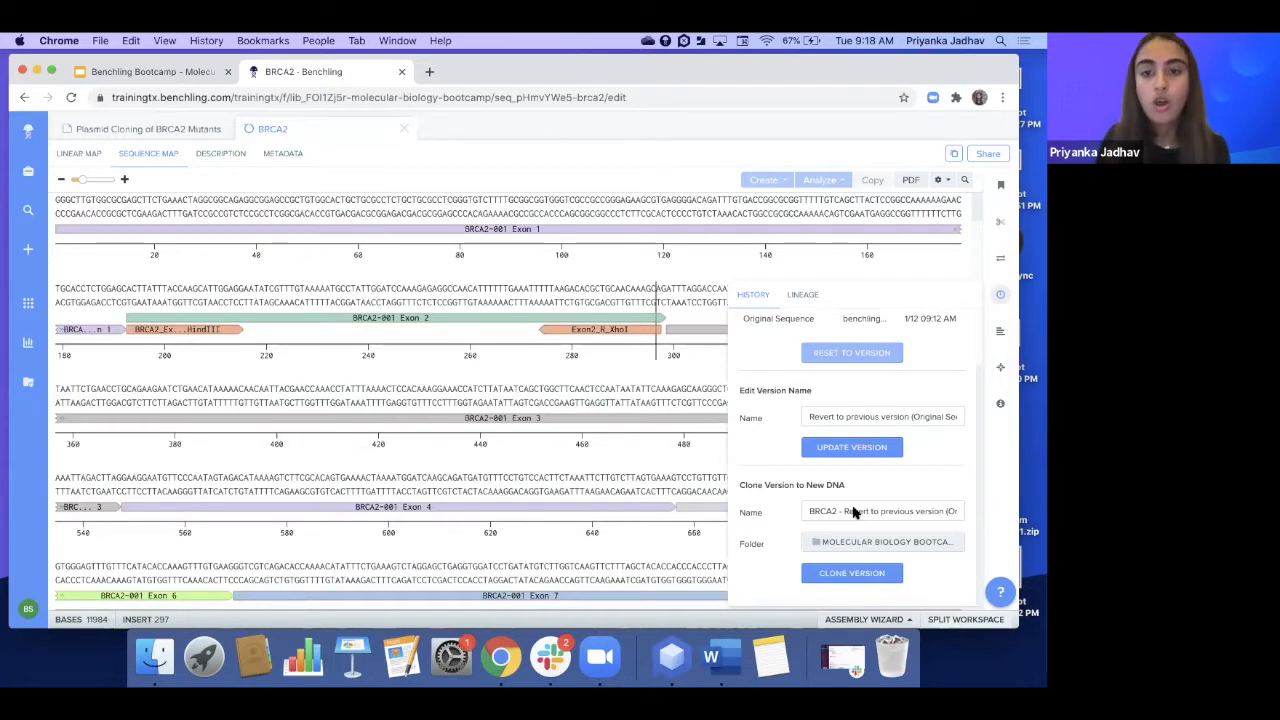
{"action": "left_click", "coordinate": [1001, 298]}
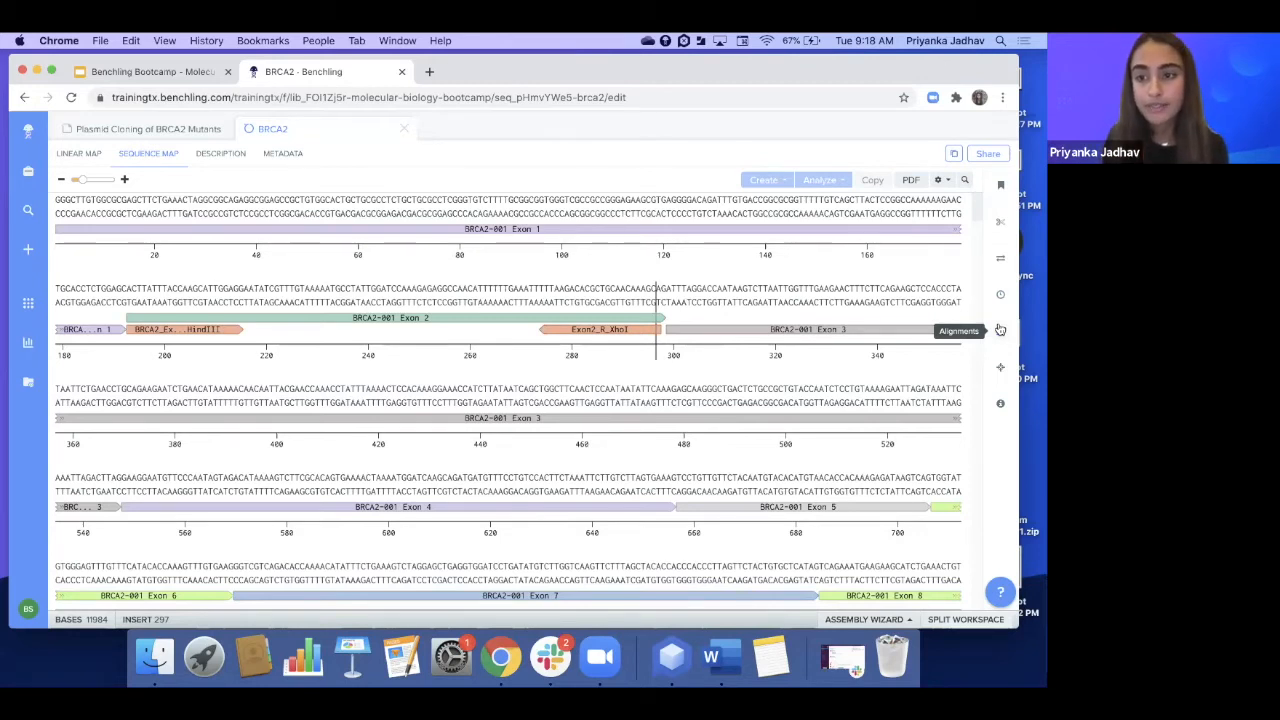
View BRCA2's sequence information, including its topology, lock setting, and export and archive options
{"action": "left_click", "coordinate": [1001, 405]}
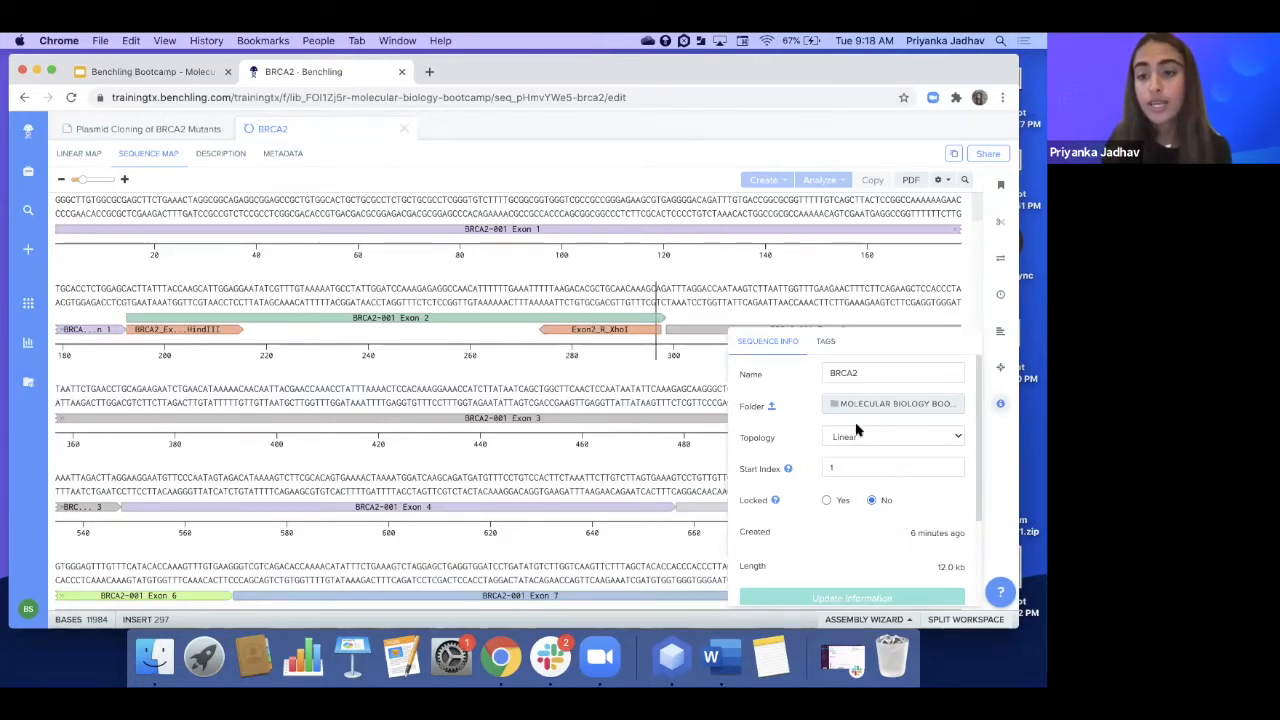
{"action": "scroll", "coordinate": [840, 411], "scroll_direction": "down", "scroll_amount": 1}
{"action": "scroll", "coordinate": [843, 408], "scroll_direction": "down", "scroll_amount": 3}
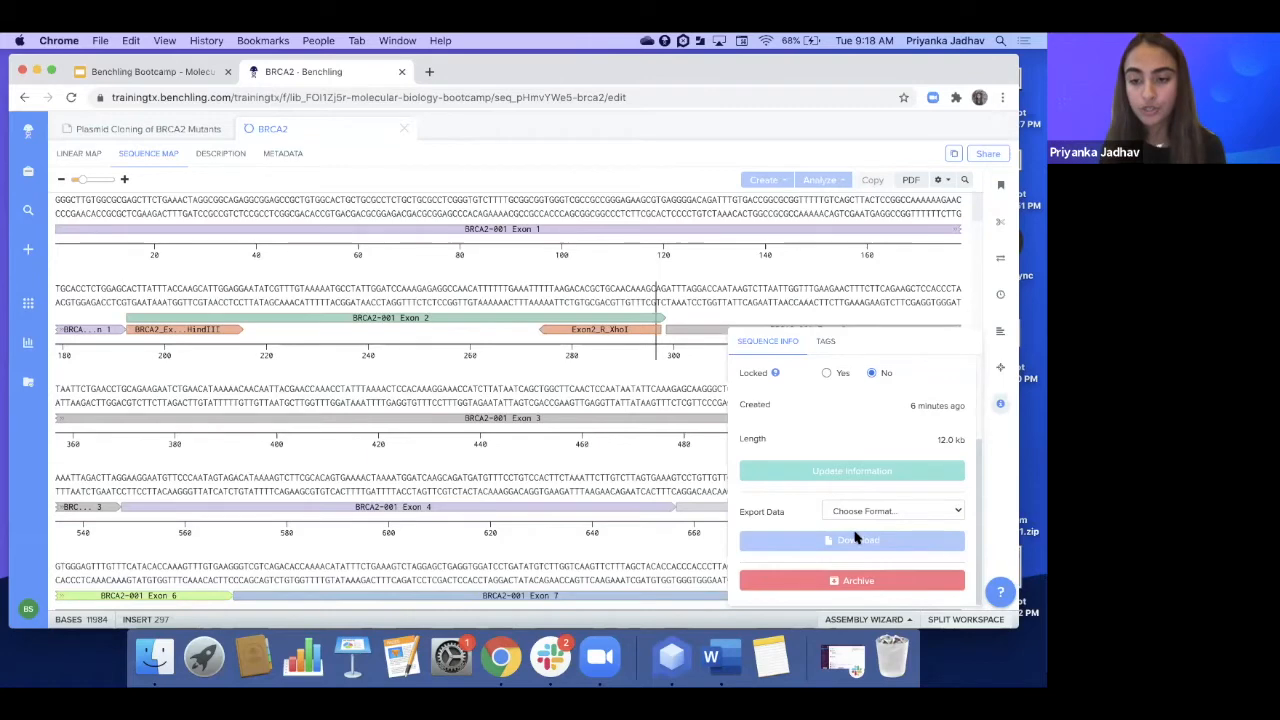
Select bases 219 to 240 within Exon 2 and review the editing and creation actions available for the selection
{"action": "left_click", "coordinate": [1001, 405]}
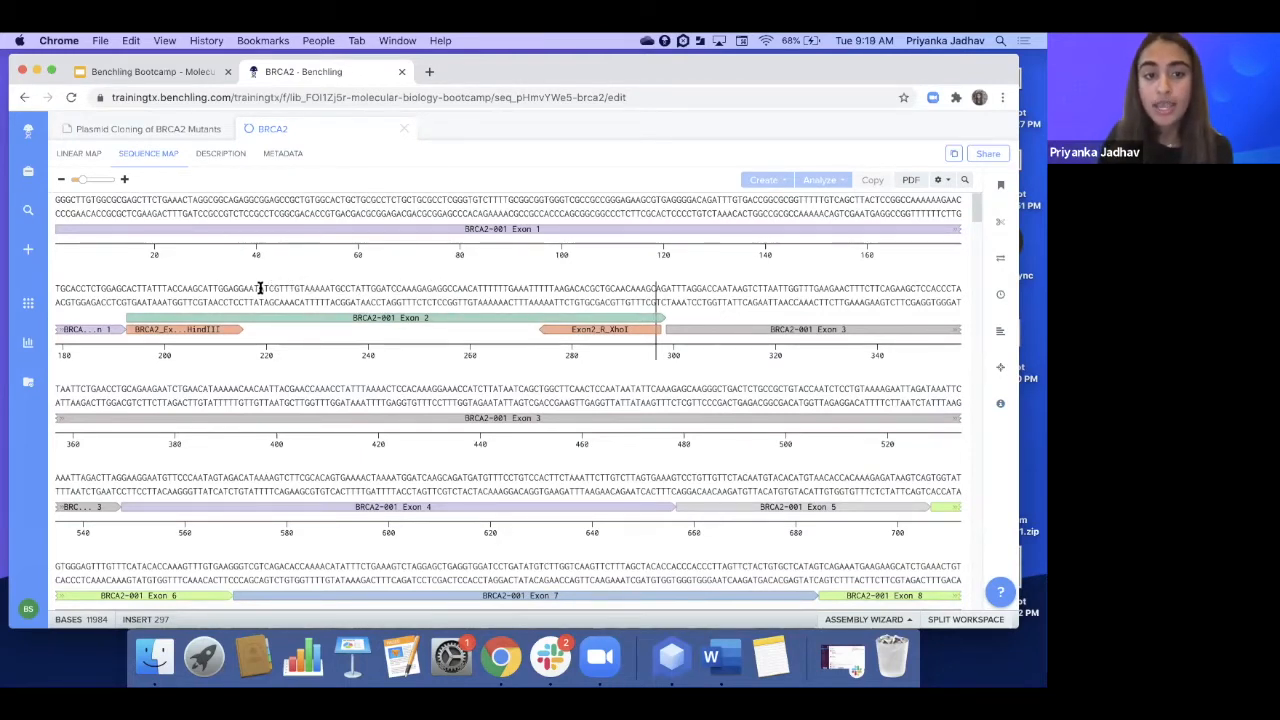
{"action": "left_click_drag", "start_coordinate": [259, 288], "coordinate": [370, 288]}
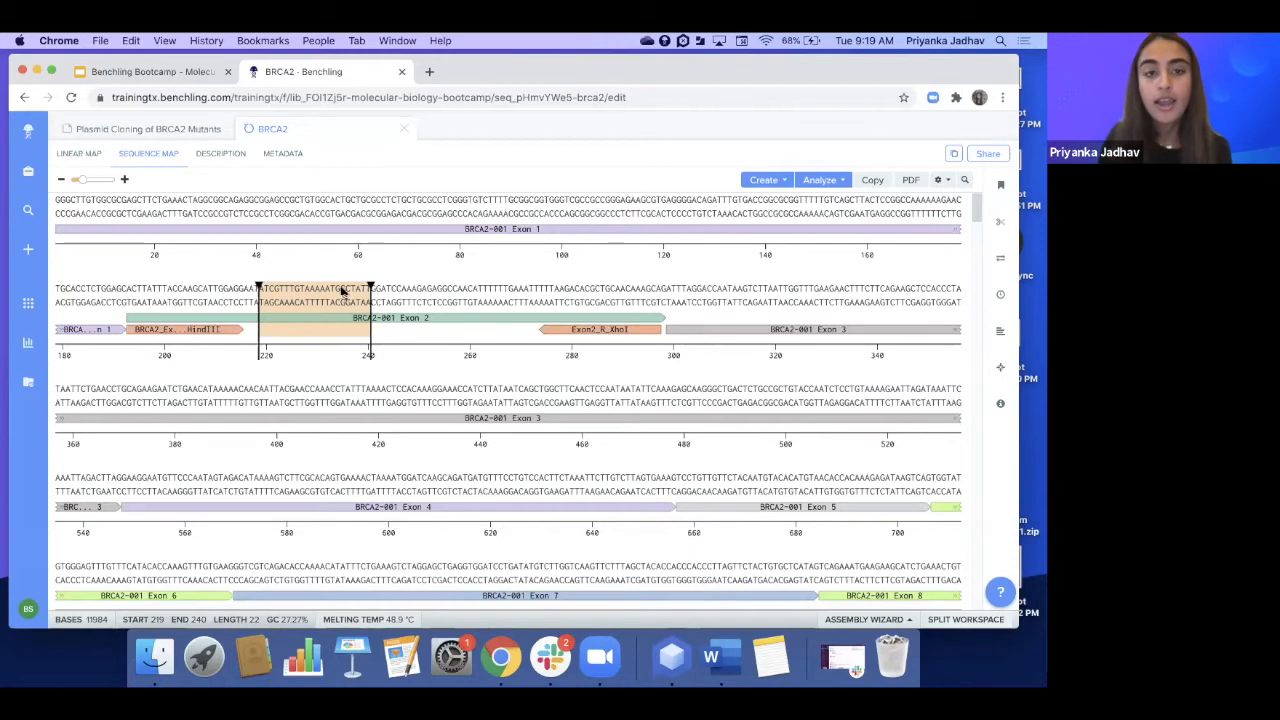
{"action": "right_click", "coordinate": [313, 305]}
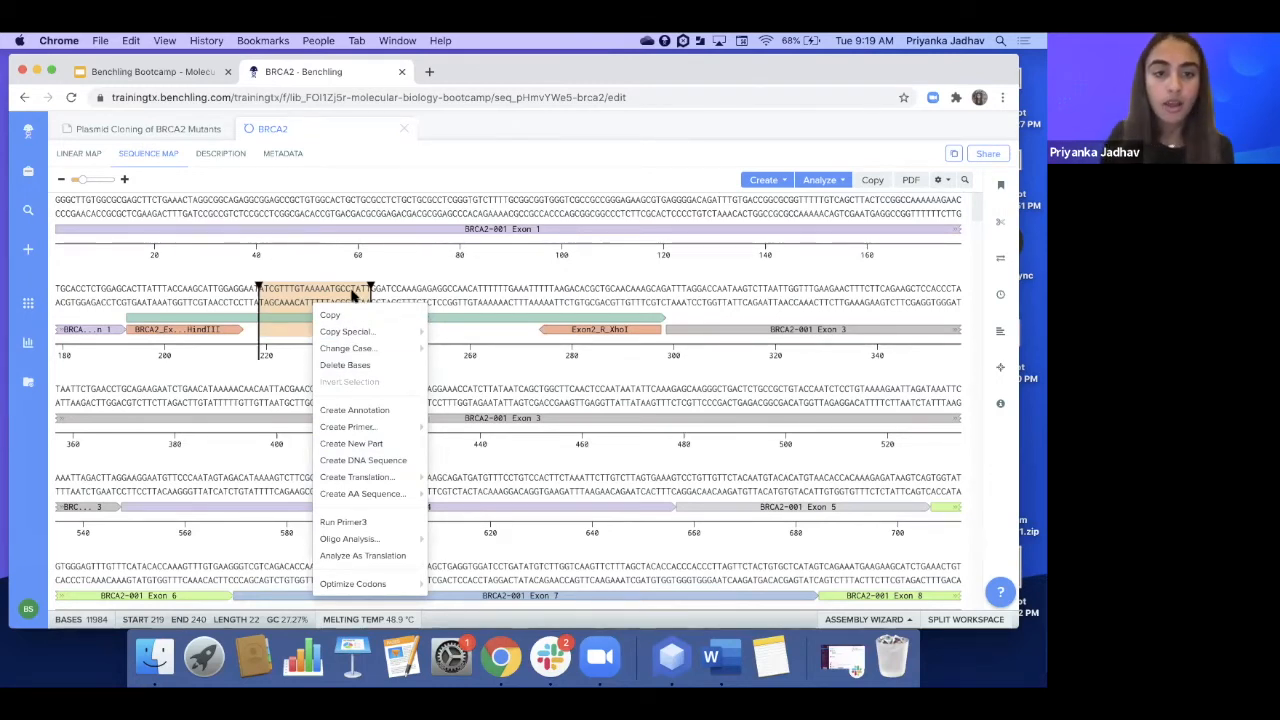
{"action": "left_click", "coordinate": [420, 255]}
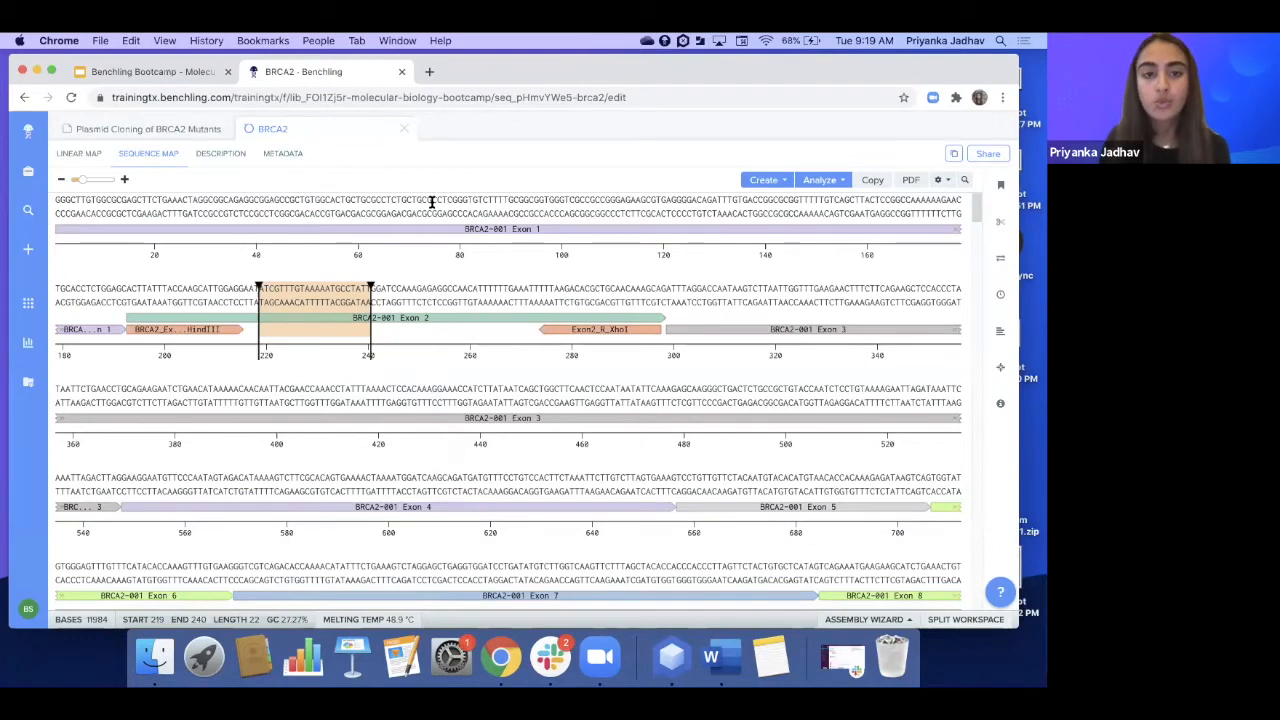
{"action": "left_click", "coordinate": [432, 202]}
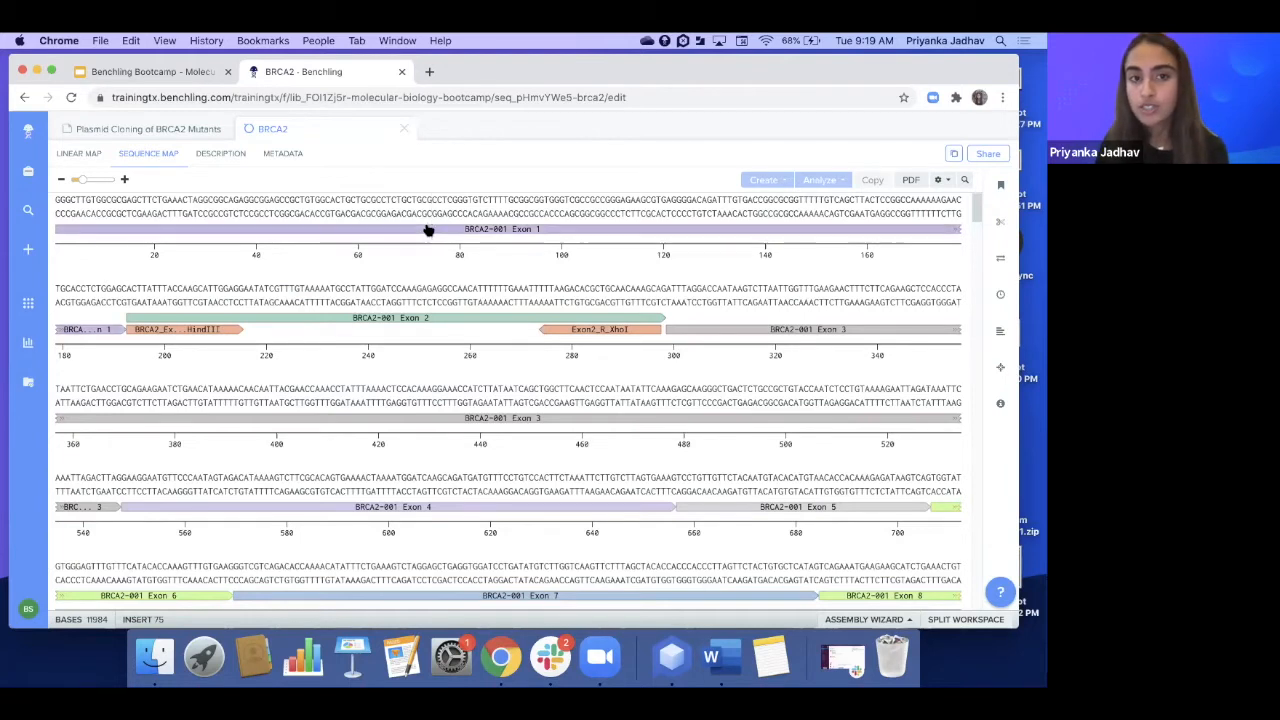
{"action": "left_click", "coordinate": [428, 229]}
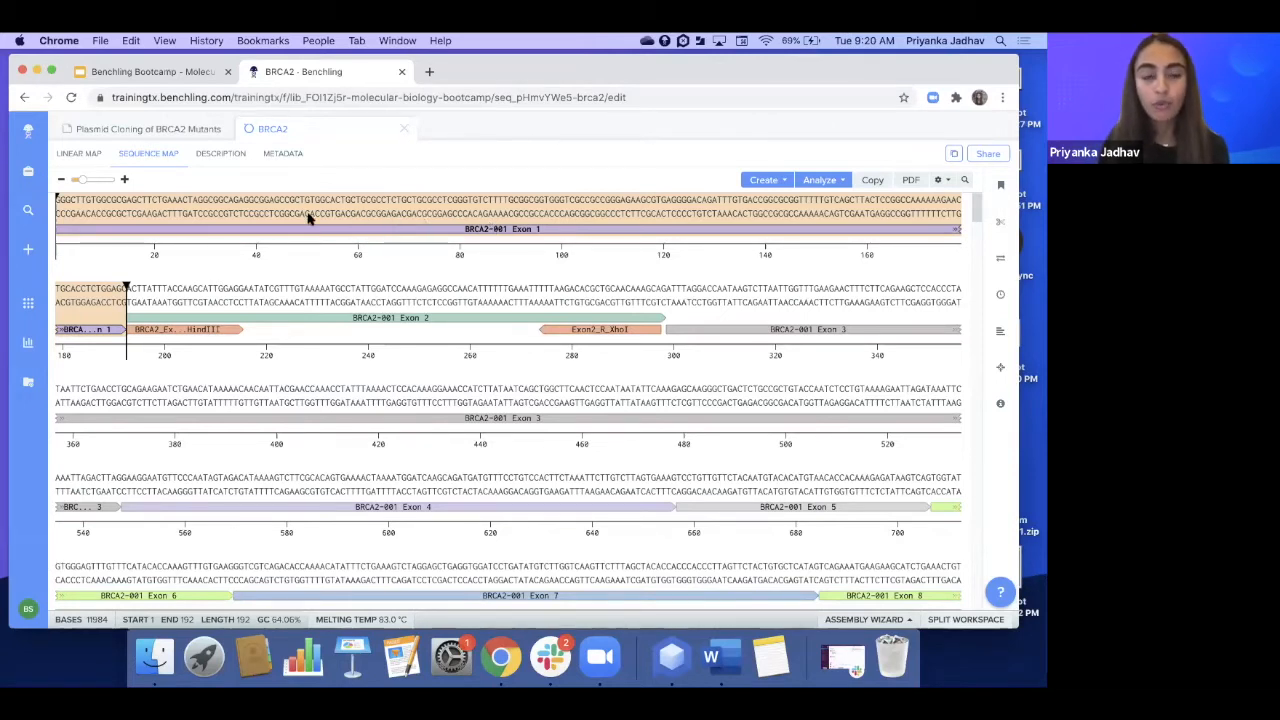
Mark both Import GOI into Benchling tasks as complete in the Plasmid Cloning of BRCA2 Mutants entry
{"action": "left_click", "coordinate": [180, 129]}
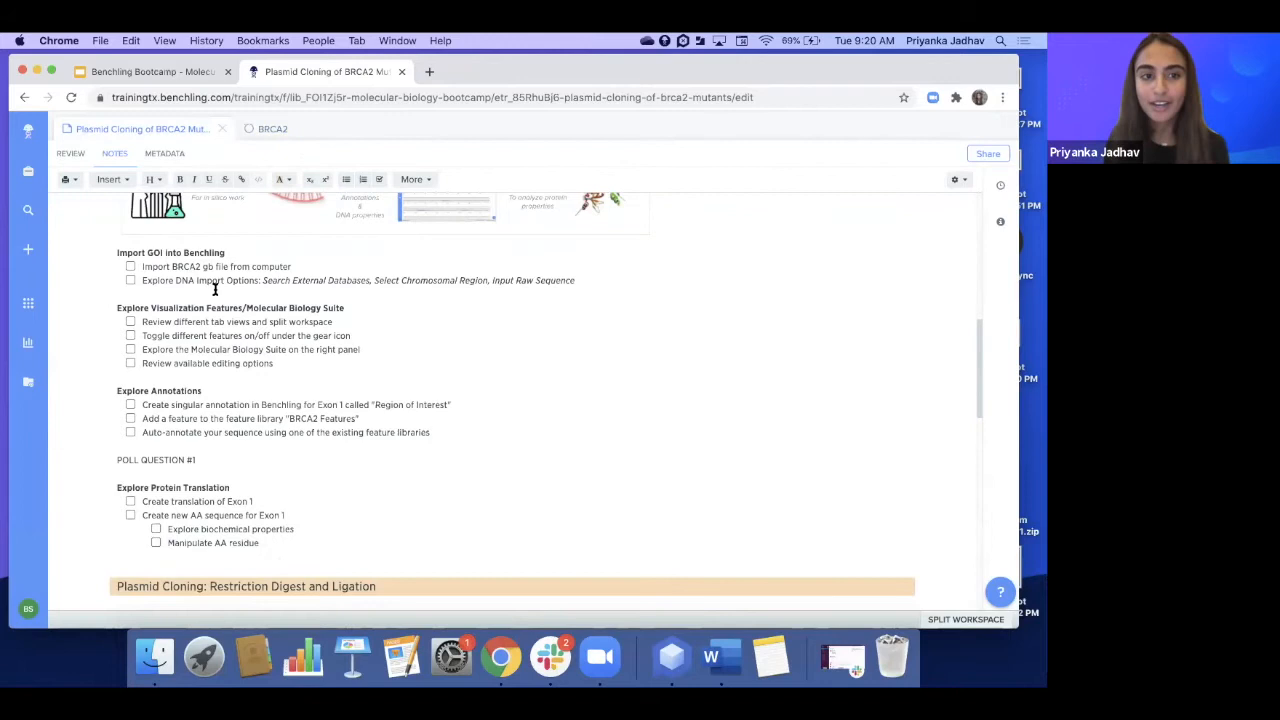
{"action": "left_click", "coordinate": [130, 267]}
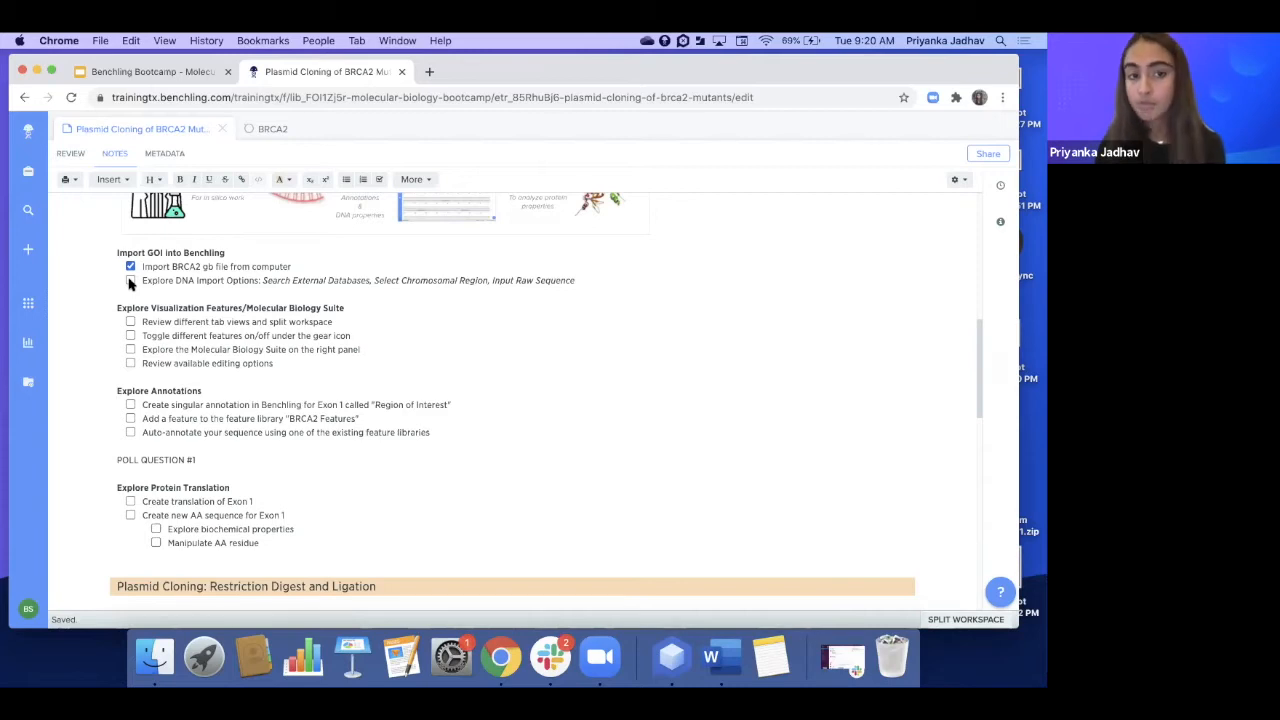
{"action": "left_click", "coordinate": [130, 281]}
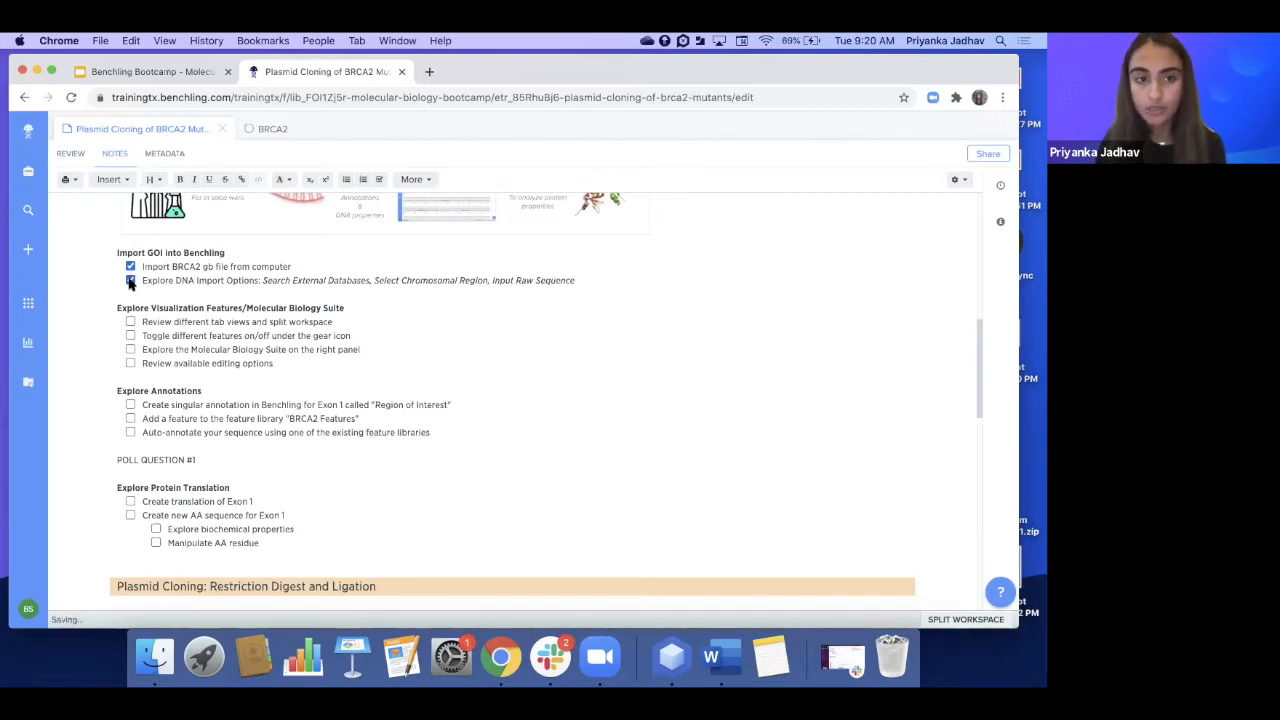
Review the options for creating and importing DNA sequences, and return to the Plasmid Cloning of BRCA2 Mutants entry
{"action": "left_click", "coordinate": [277, 130]}
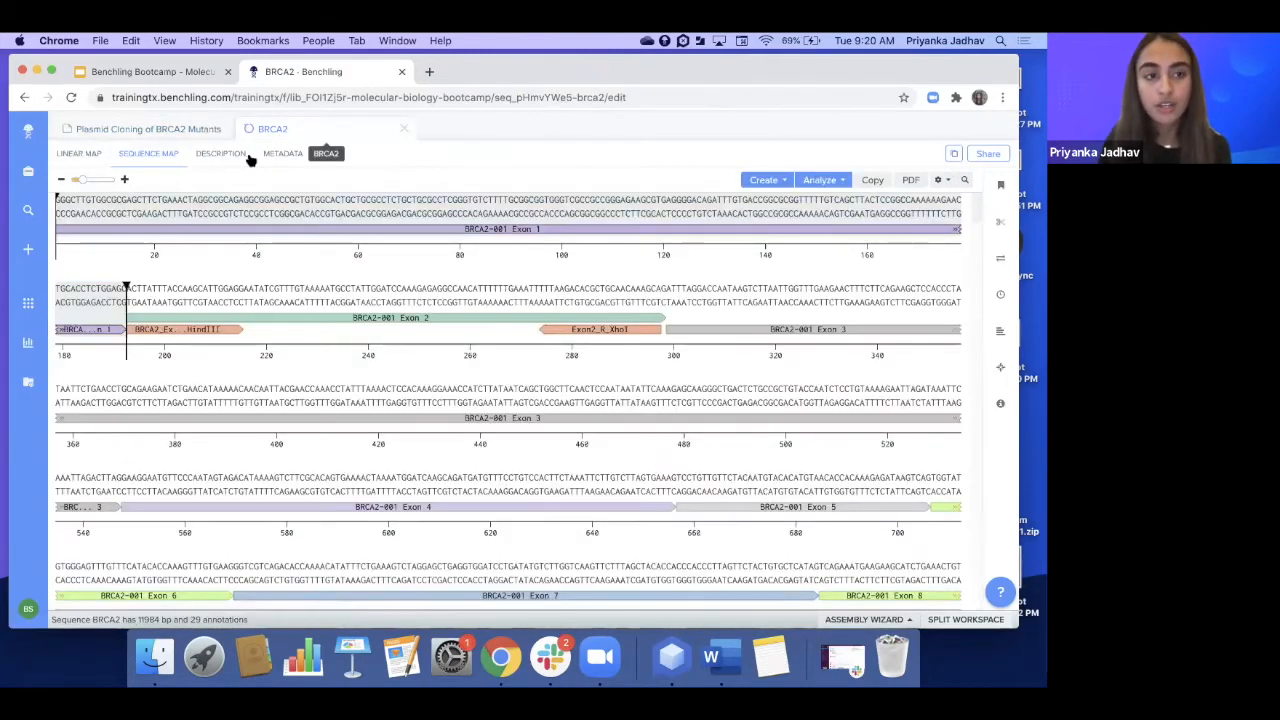
{"action": "left_click", "coordinate": [30, 252]}
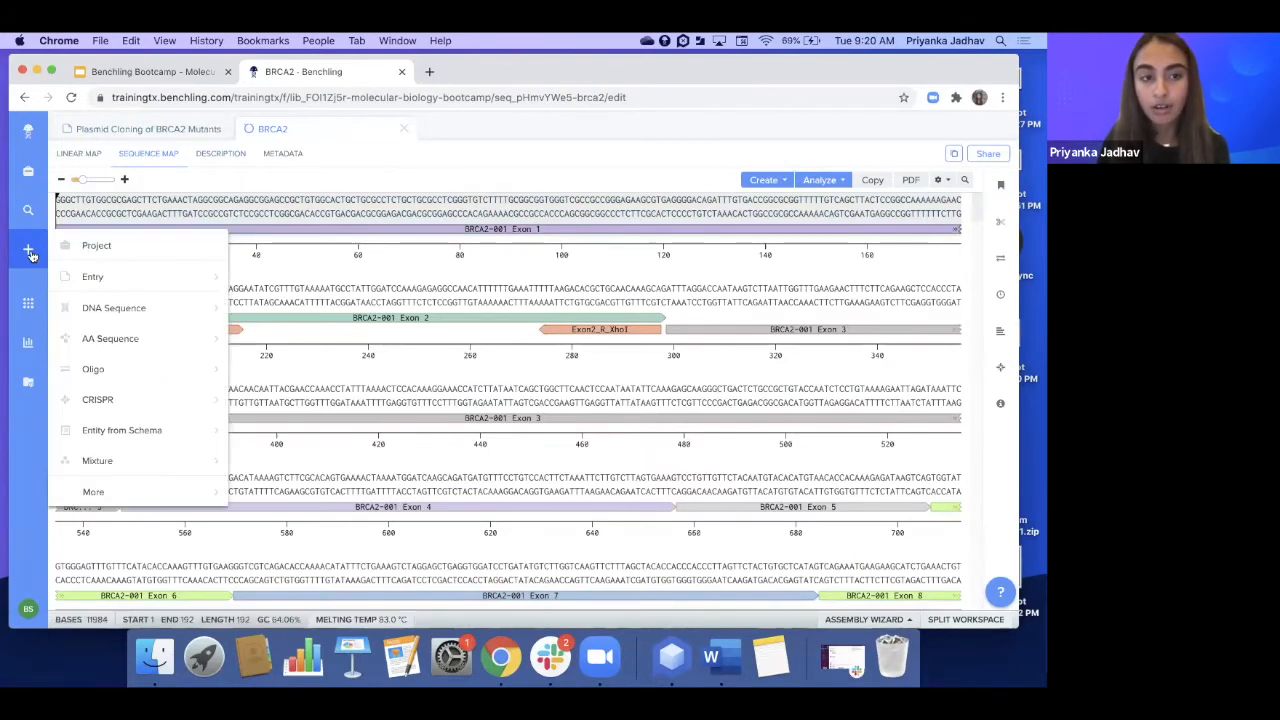
{"action": "mouse_move", "coordinate": [128, 306]}
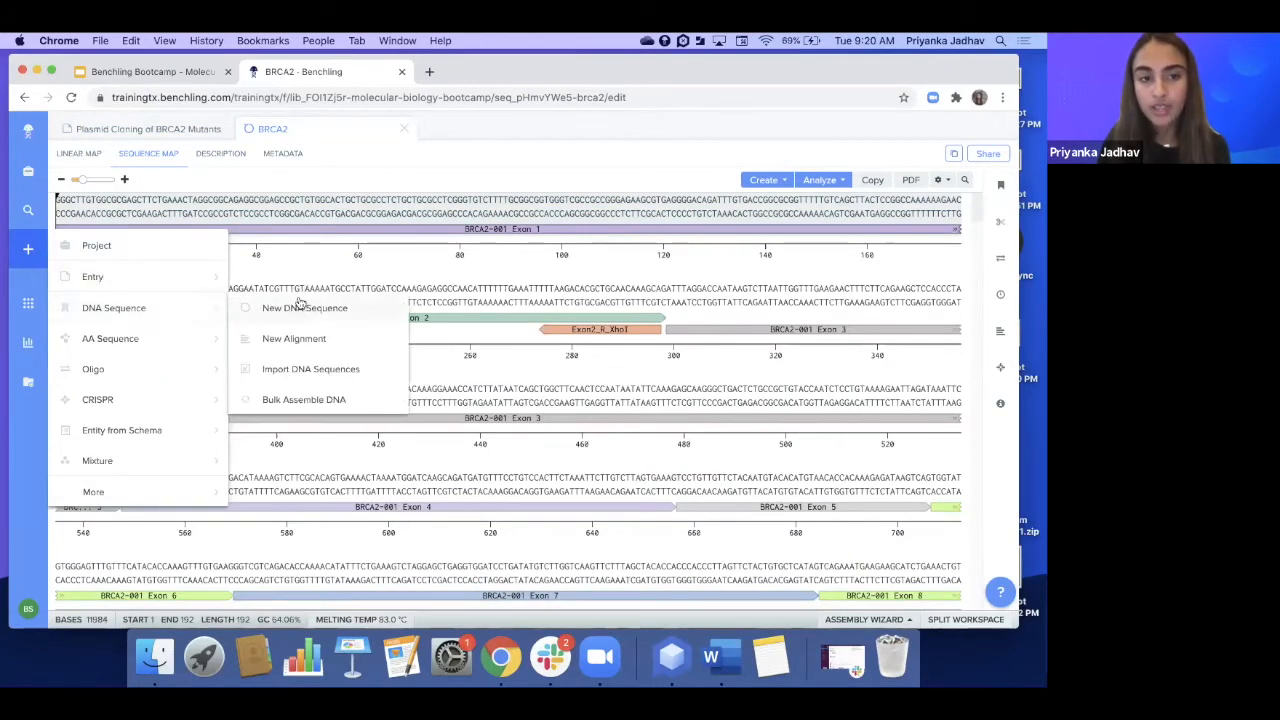
{"action": "left_click", "coordinate": [302, 207]}
{"action": "left_click", "coordinate": [190, 131]}
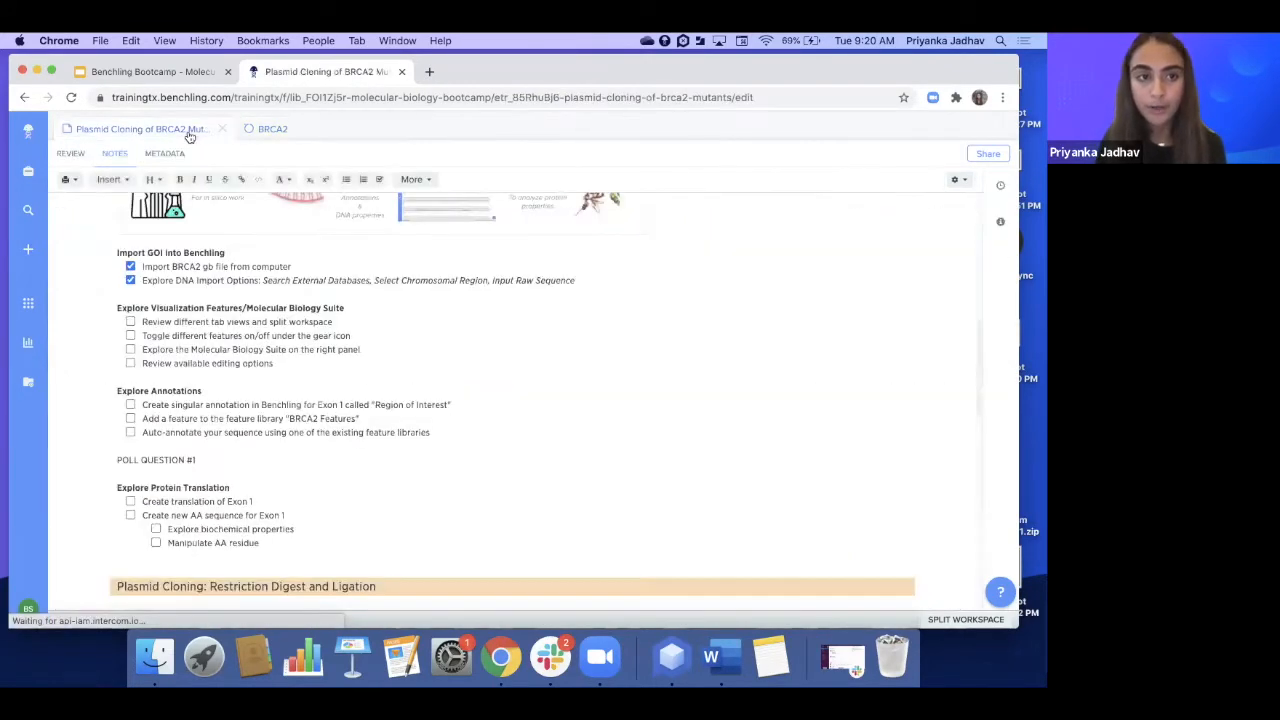
Mark all four Explore Visualization Features/Molecular Biology Suite tasks as complete in the entry, revisiting the BRCA2 sequence in between
{"action": "scroll", "coordinate": [208, 328], "scroll_direction": "down", "scroll_amount": 1}
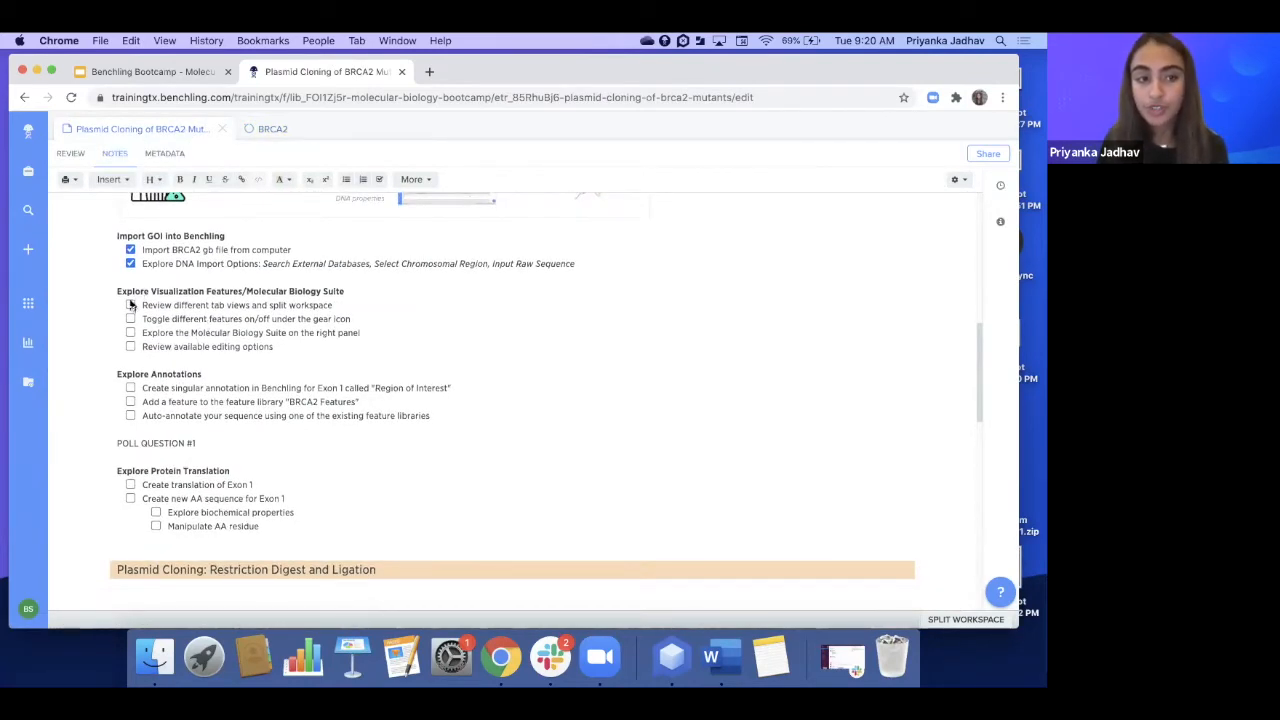
{"action": "left_click", "coordinate": [282, 128]}
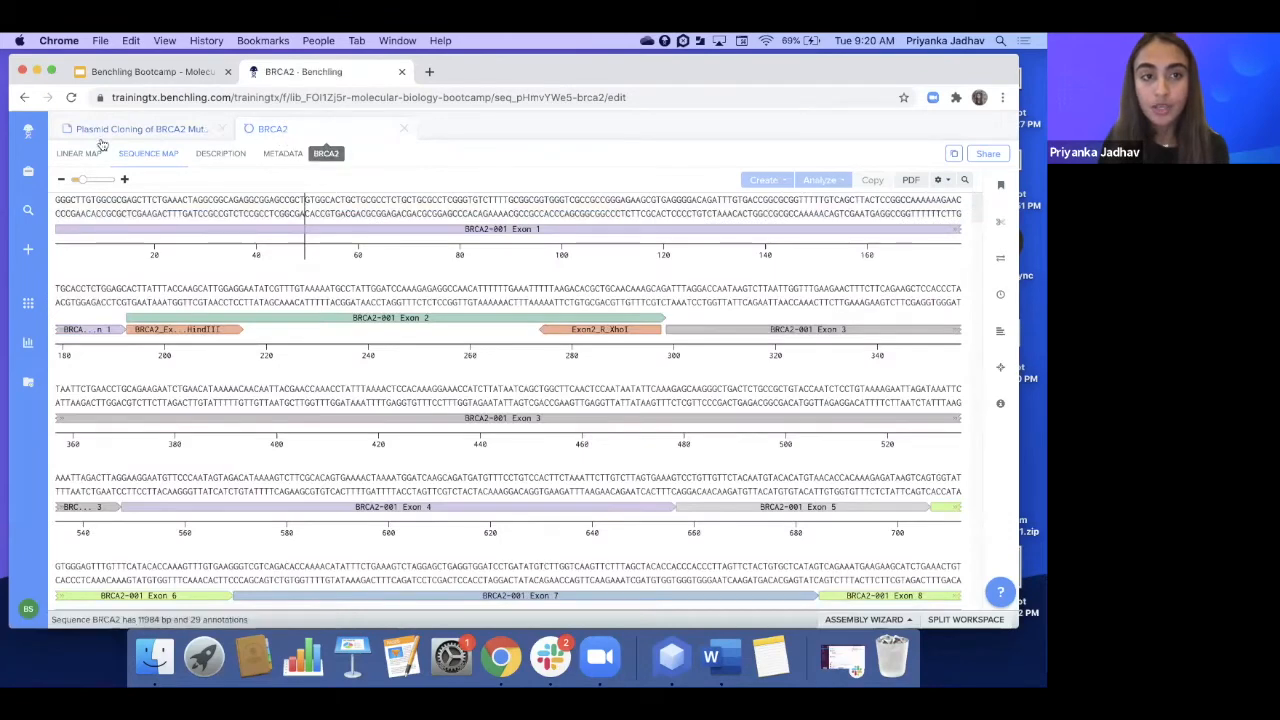
{"action": "left_click", "coordinate": [191, 130]}
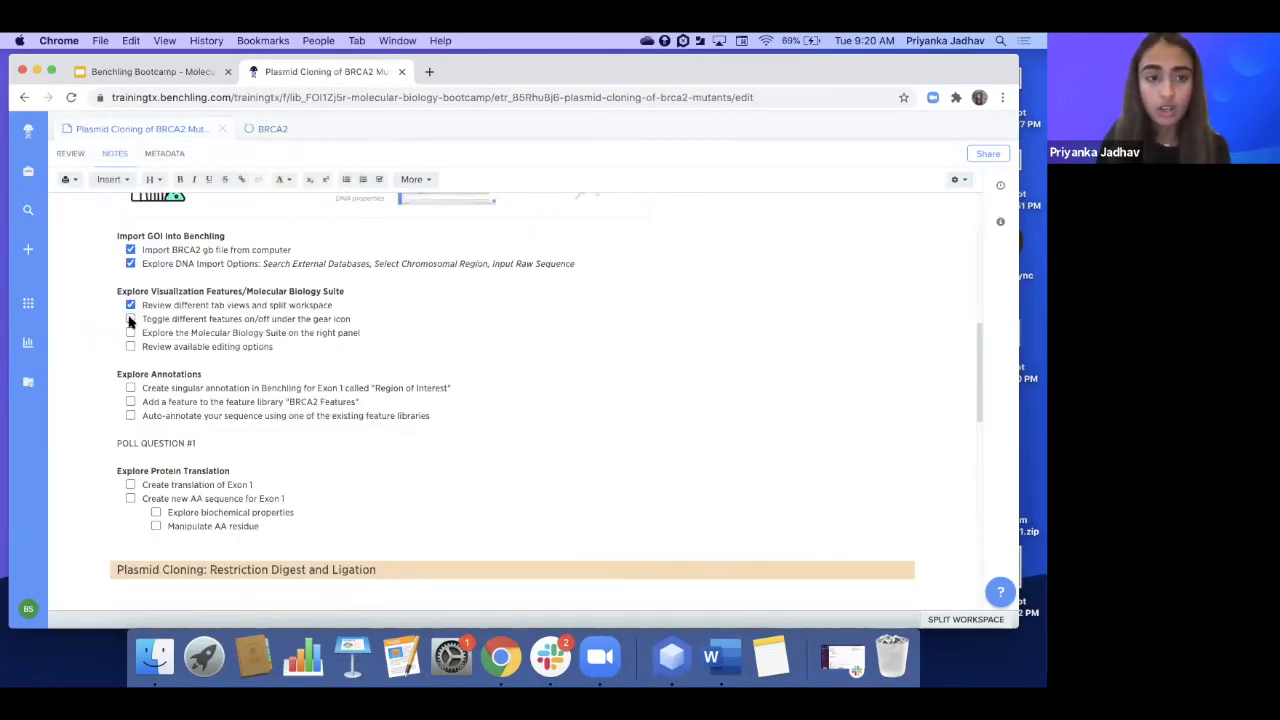
{"action": "left_click", "coordinate": [275, 130]}
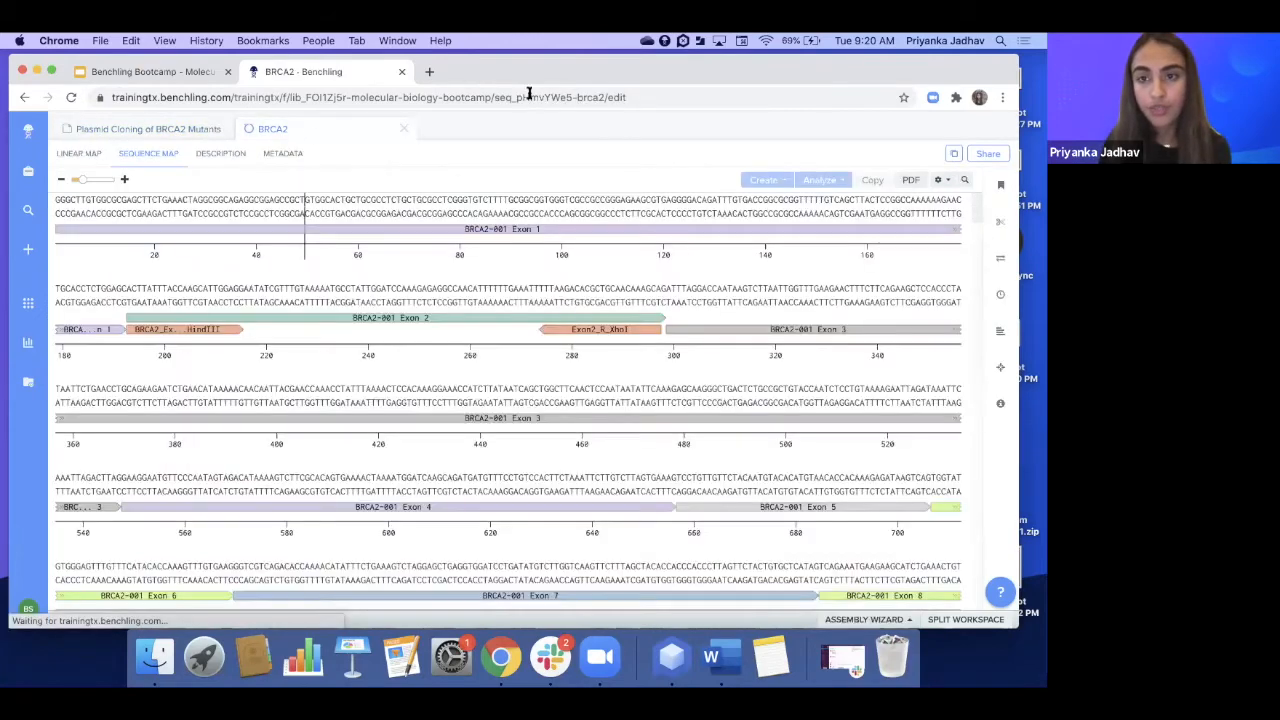
{"action": "left_click", "coordinate": [183, 133]}
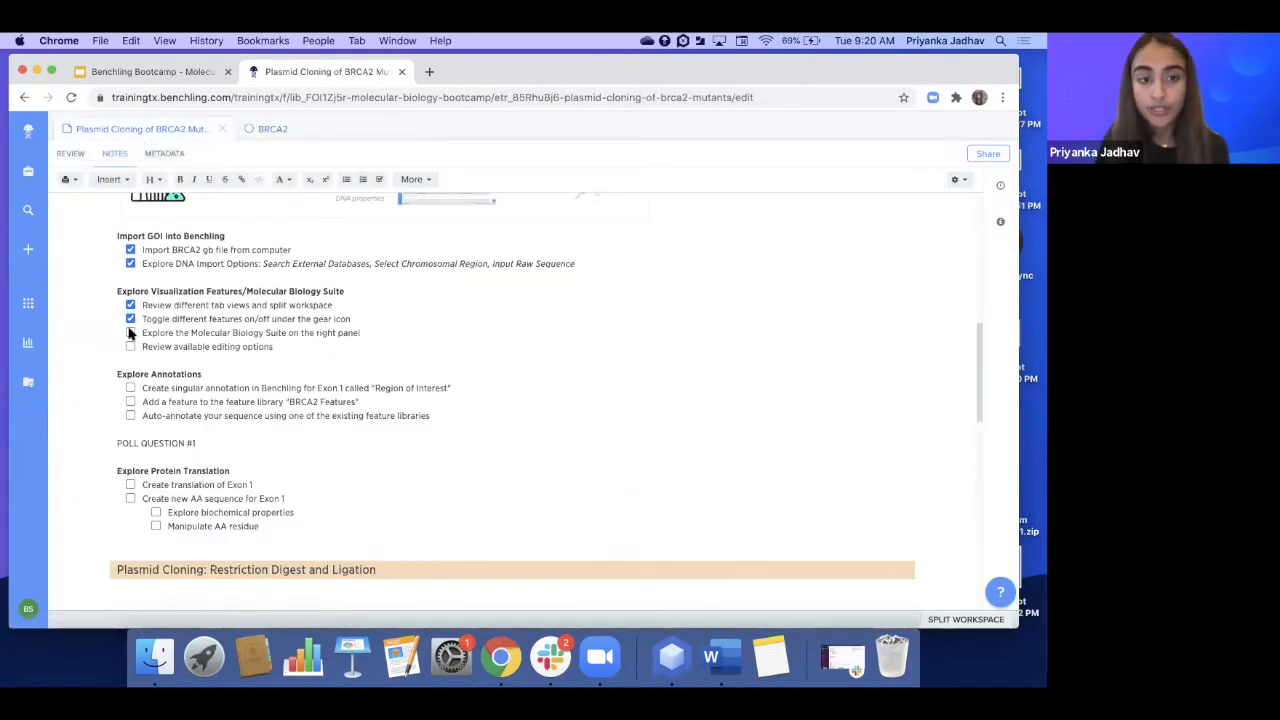
{"action": "left_click", "coordinate": [130, 333]}
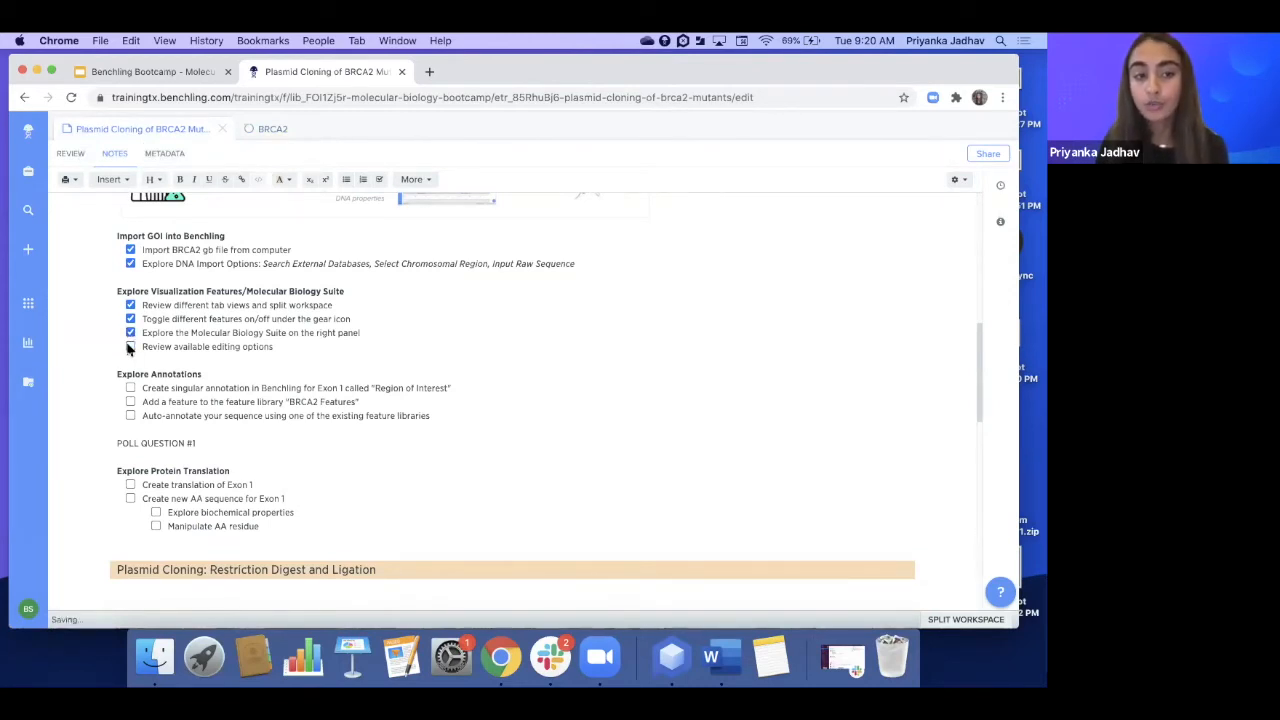
{"action": "left_click", "coordinate": [130, 347]}
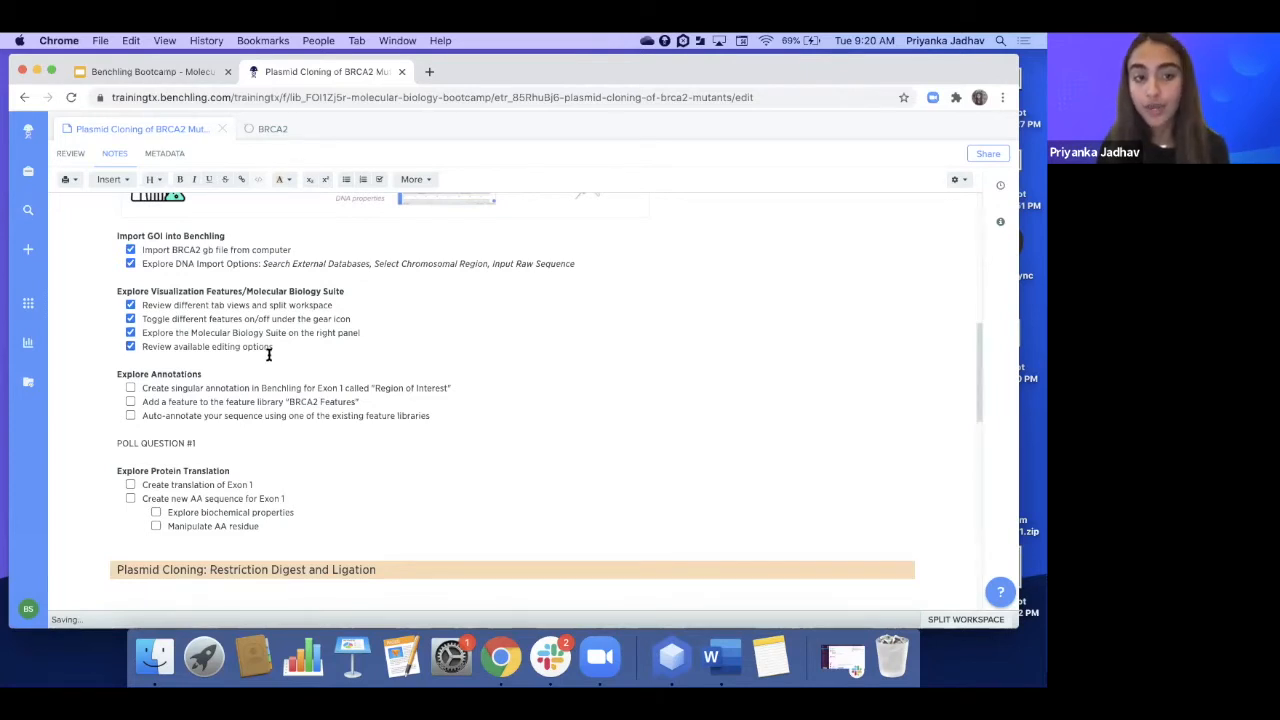
Start a new annotation spanning Exon 1 of the BRCA2 sequence and name it "Region of Interest"
{"action": "left_click", "coordinate": [320, 137]}
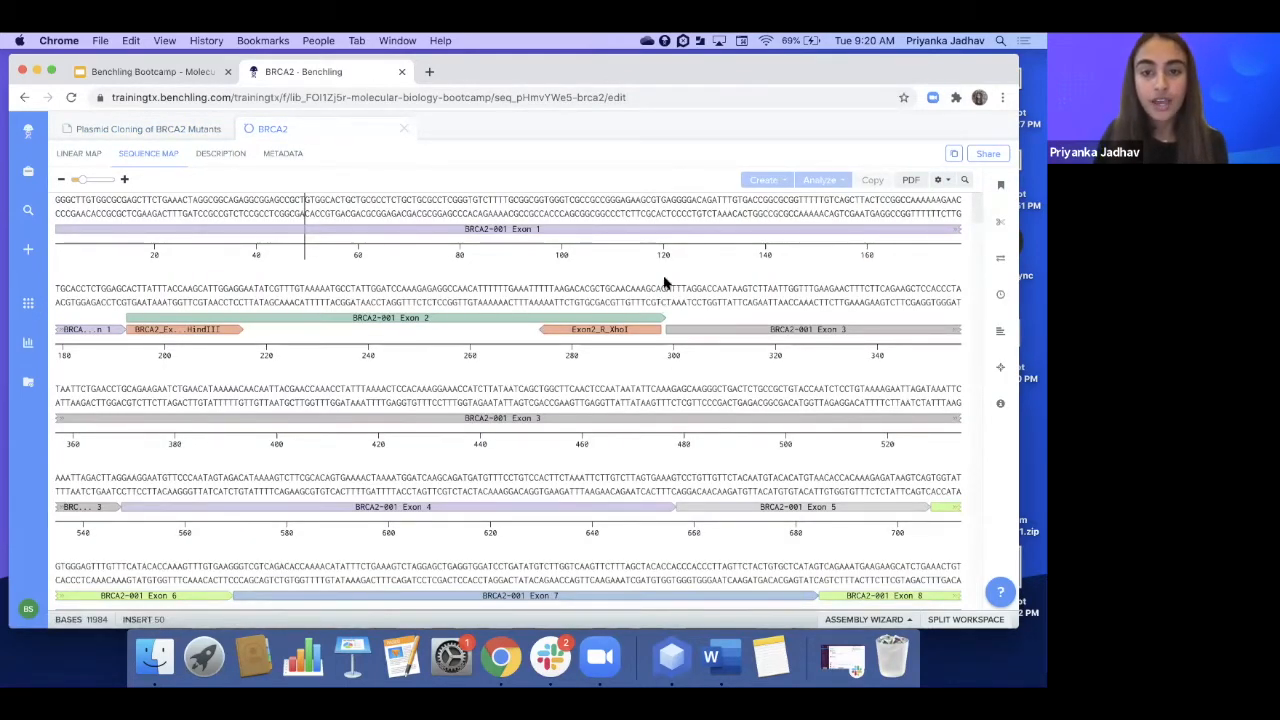
{"action": "left_click", "coordinate": [632, 287]}
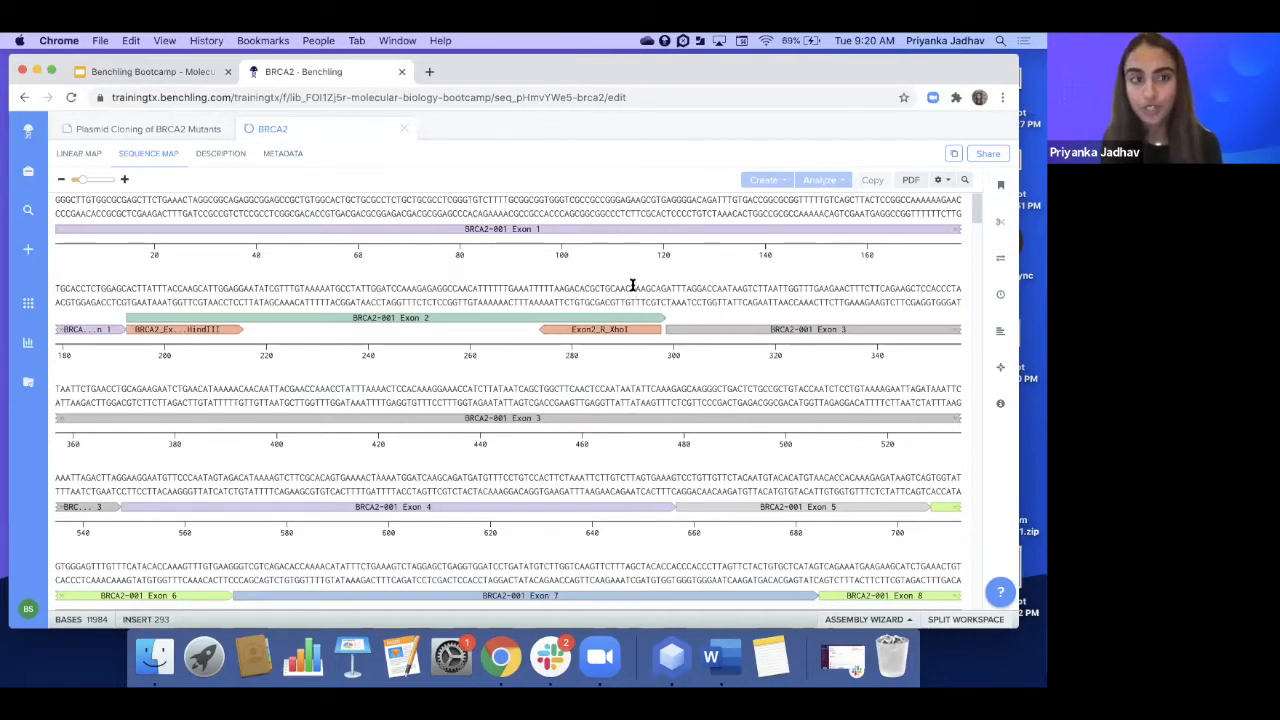
{"action": "left_click", "coordinate": [607, 230]}
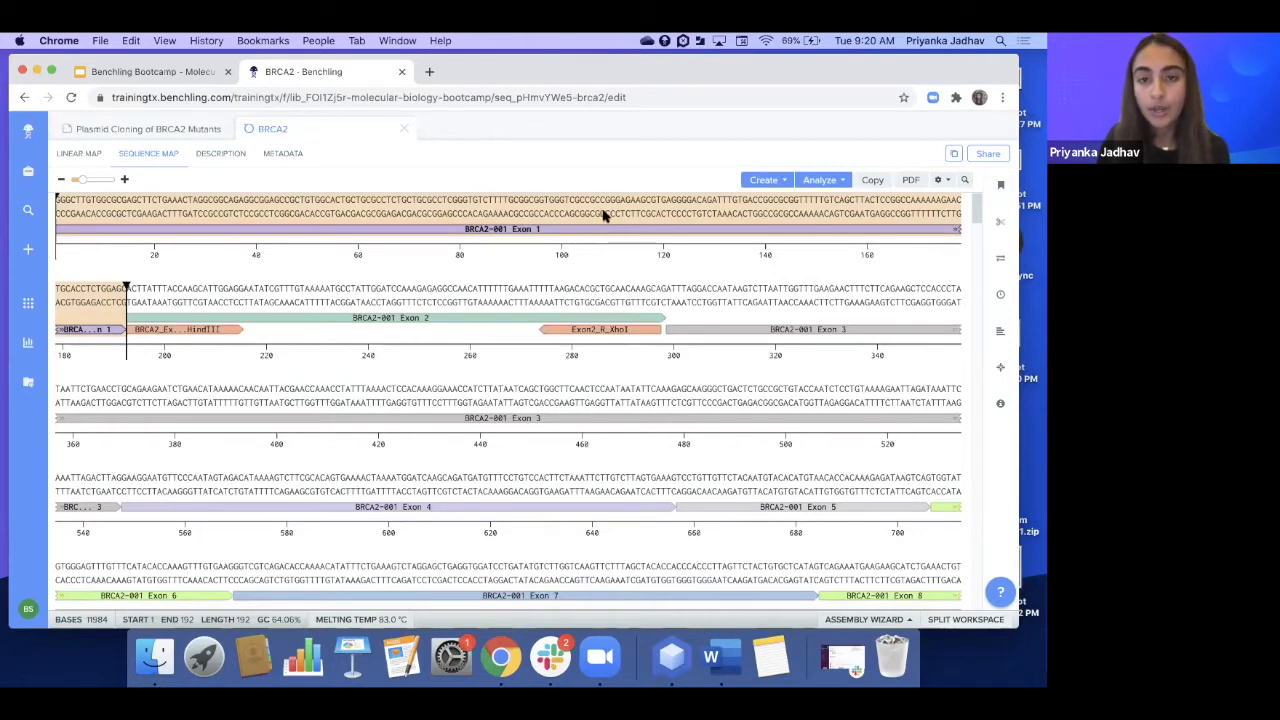
{"action": "right_click", "coordinate": [603, 215]}
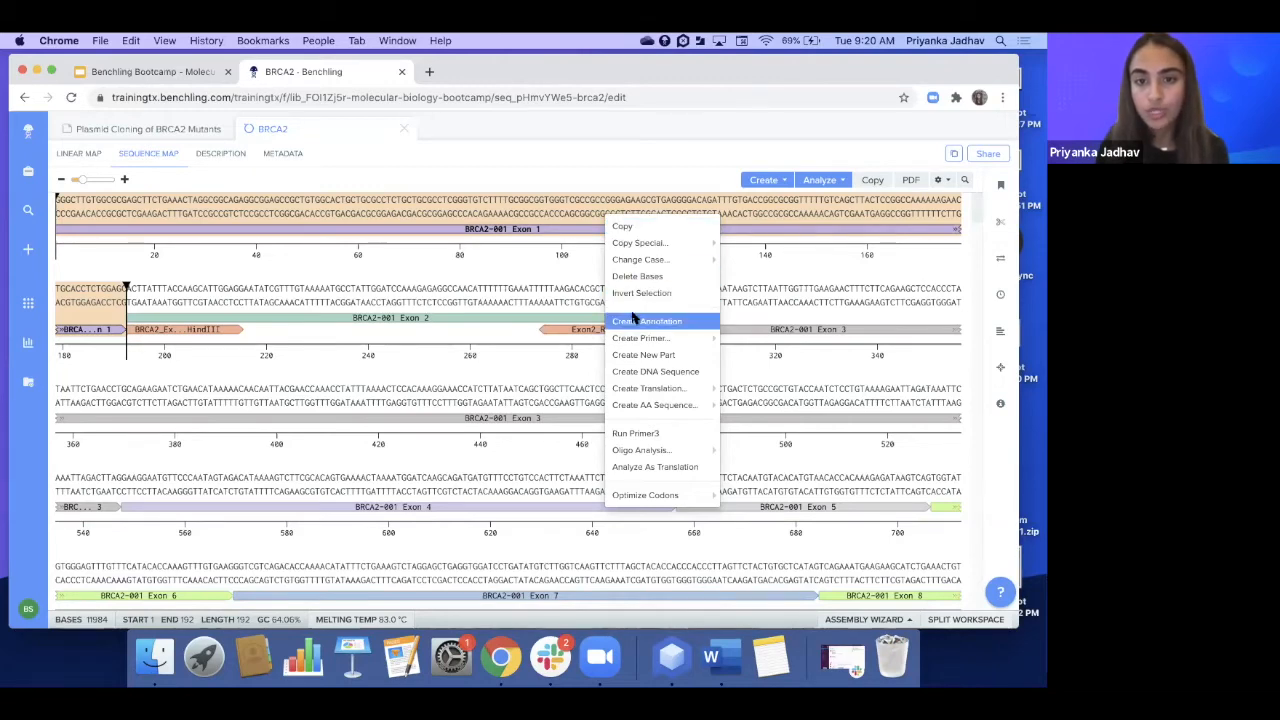
{"action": "left_click", "coordinate": [632, 318]}
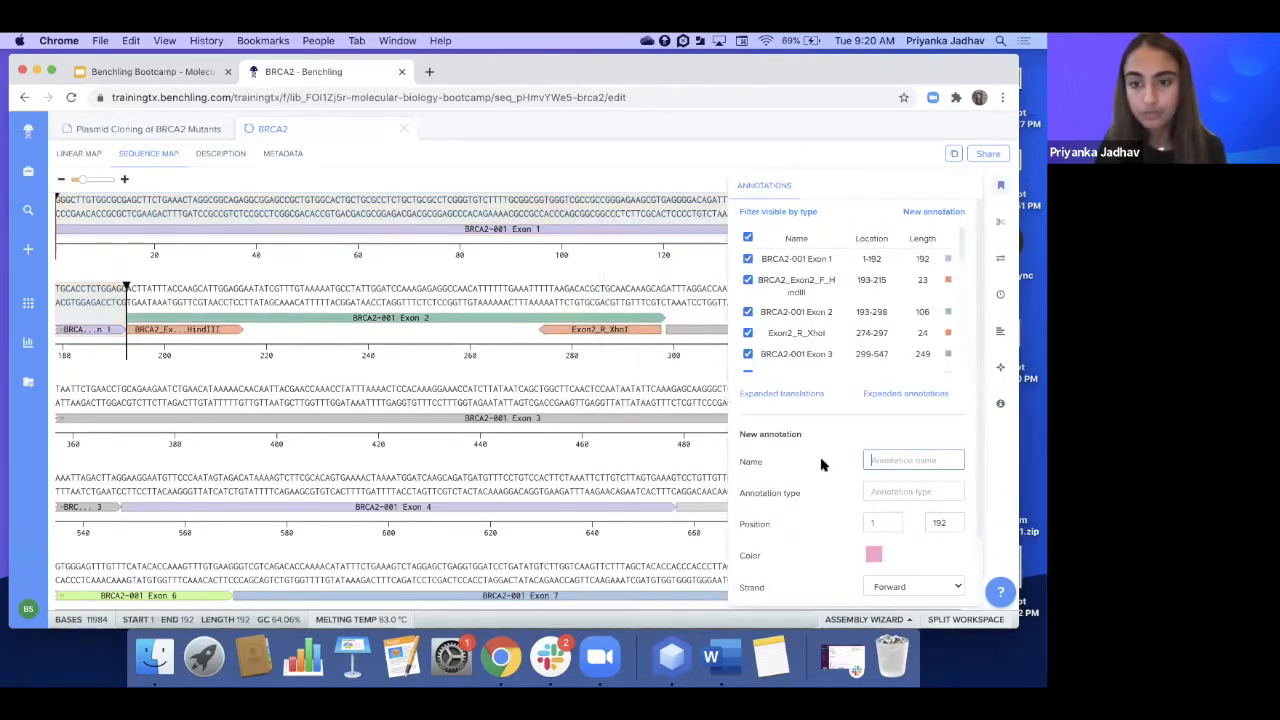
{"action": "scroll", "coordinate": [794, 471], "scroll_direction": "down", "scroll_amount": 3}
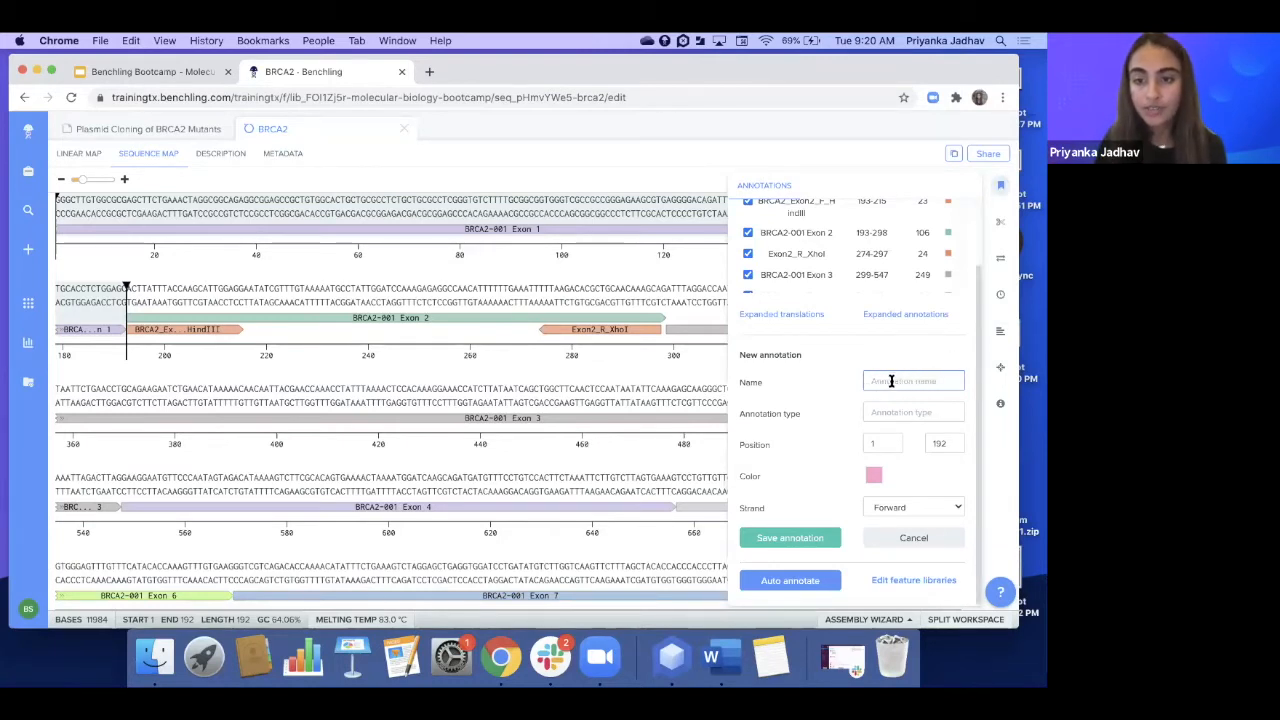
{"action": "type", "text": "Region of Interest"}
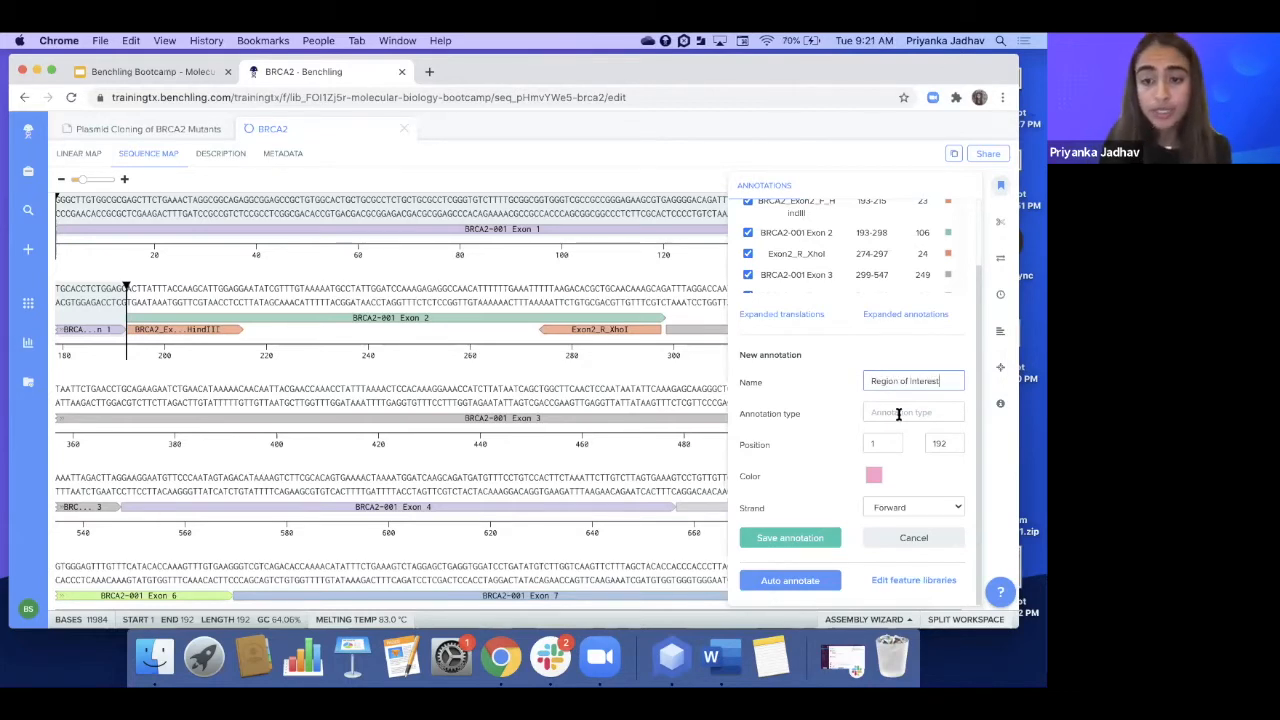
Set the annotation type to Mutation, keep the pink color and Forward strand, and save the annotation
{"action": "left_click", "coordinate": [898, 414]}
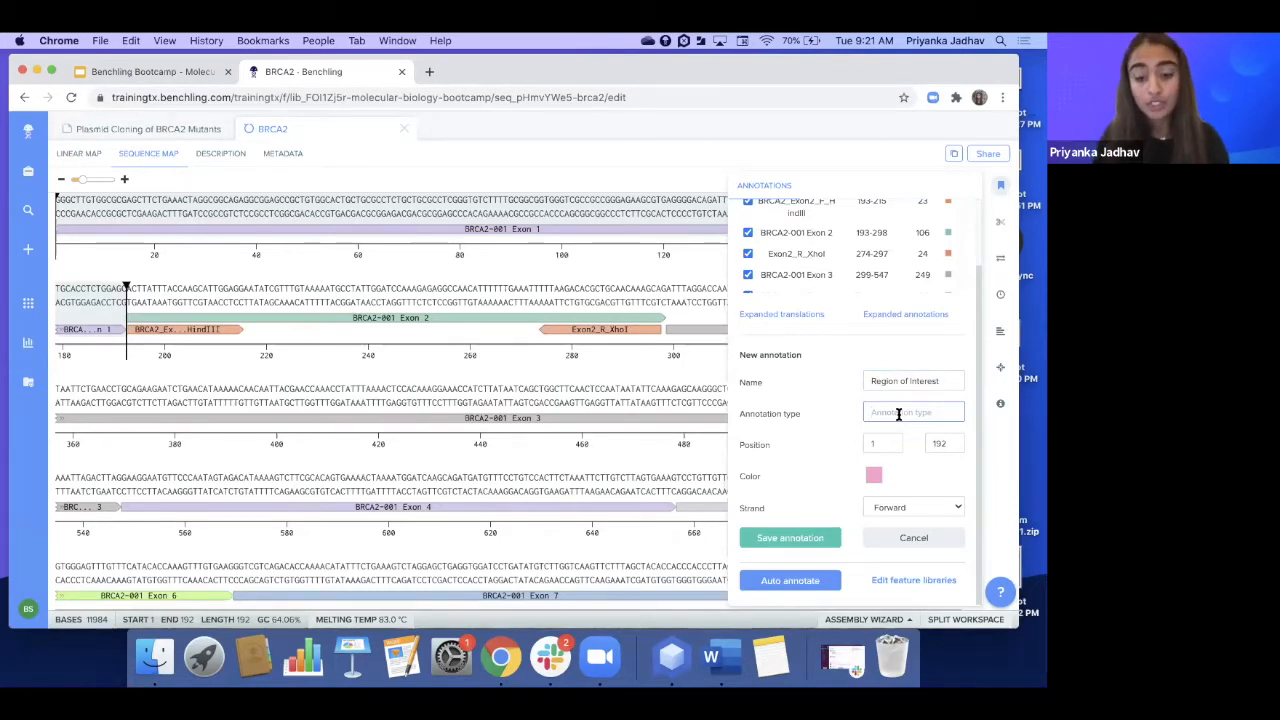
{"action": "type", "text": "Mutation"}
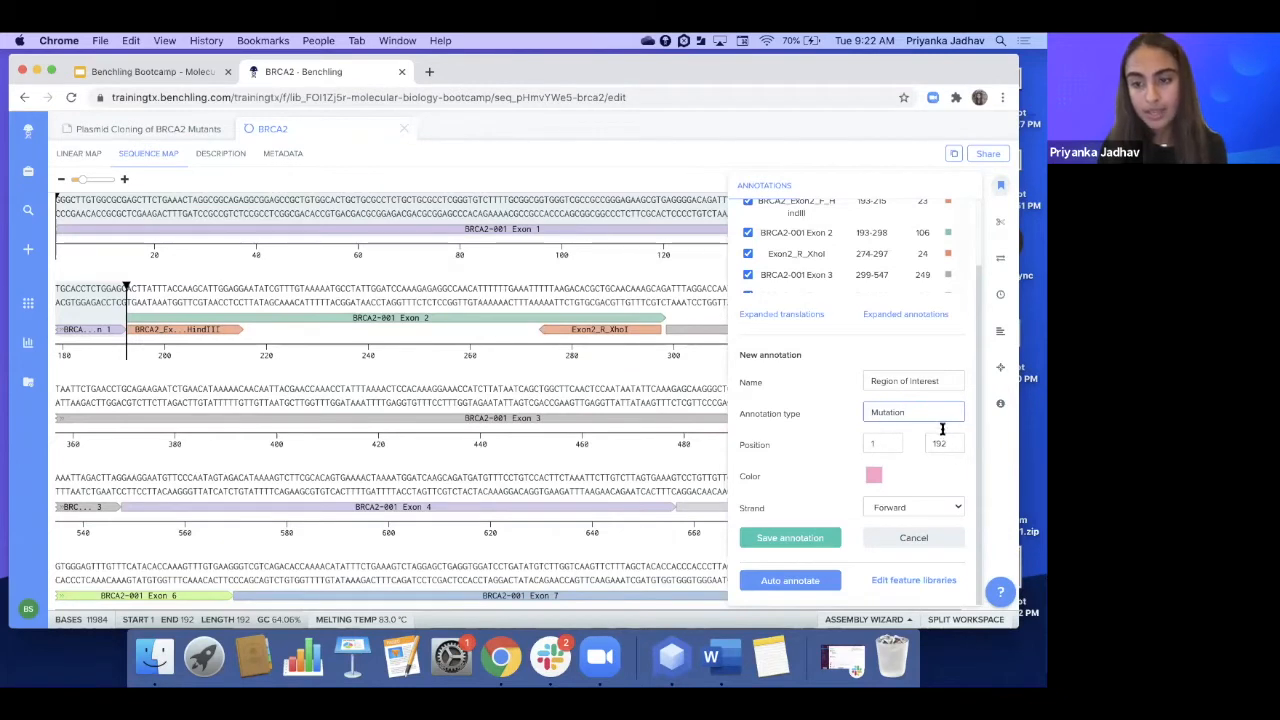
{"action": "left_click", "coordinate": [874, 474]}
{"action": "left_click", "coordinate": [874, 474]}
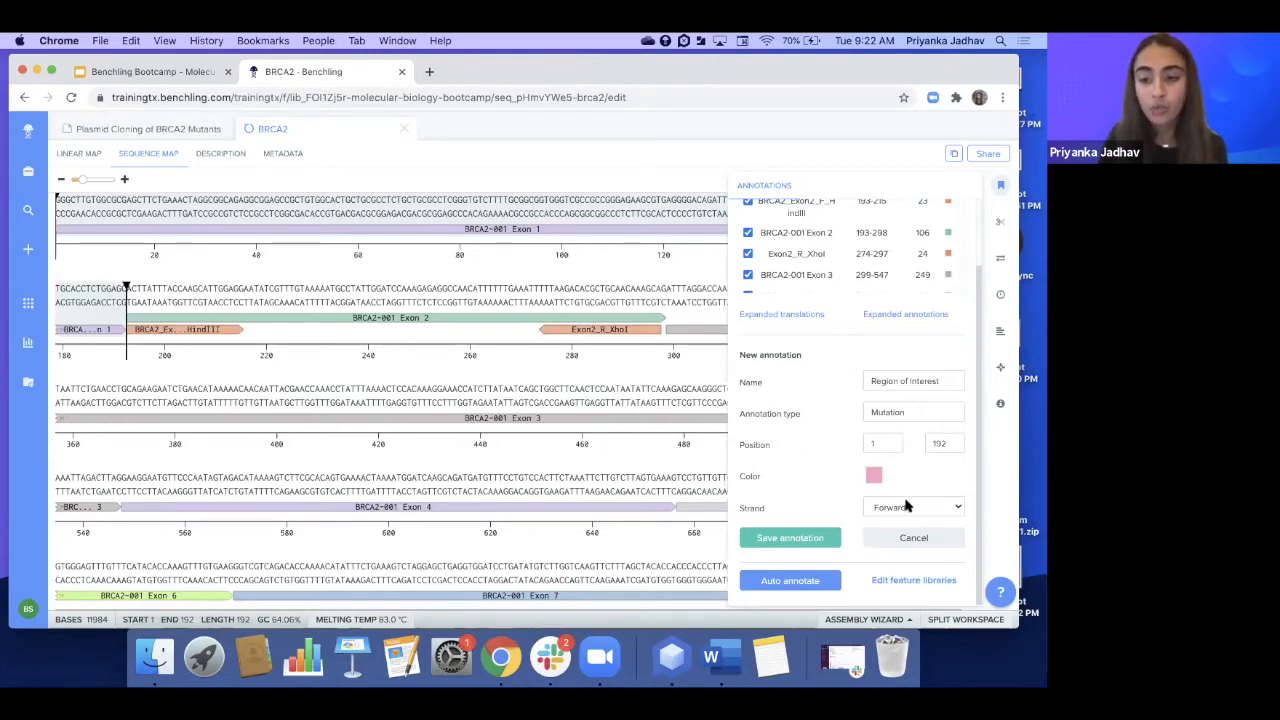
{"action": "left_click", "coordinate": [903, 507]}
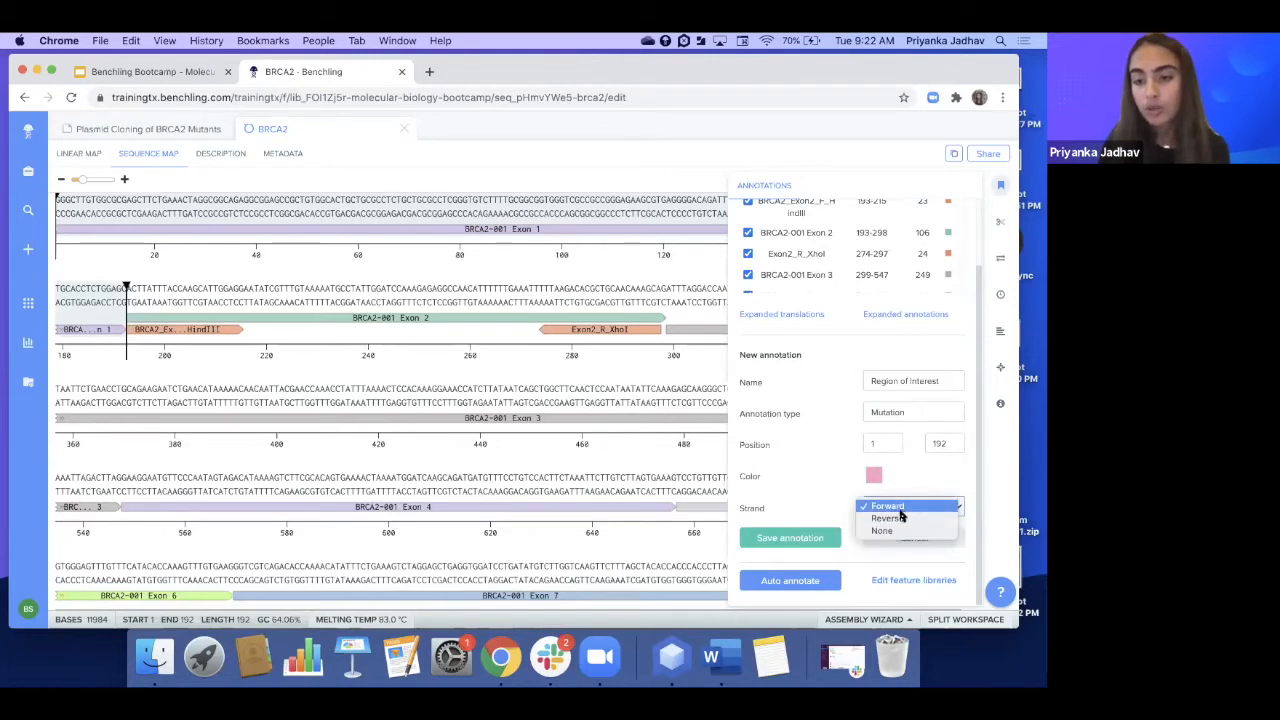
{"action": "left_click", "coordinate": [905, 506]}
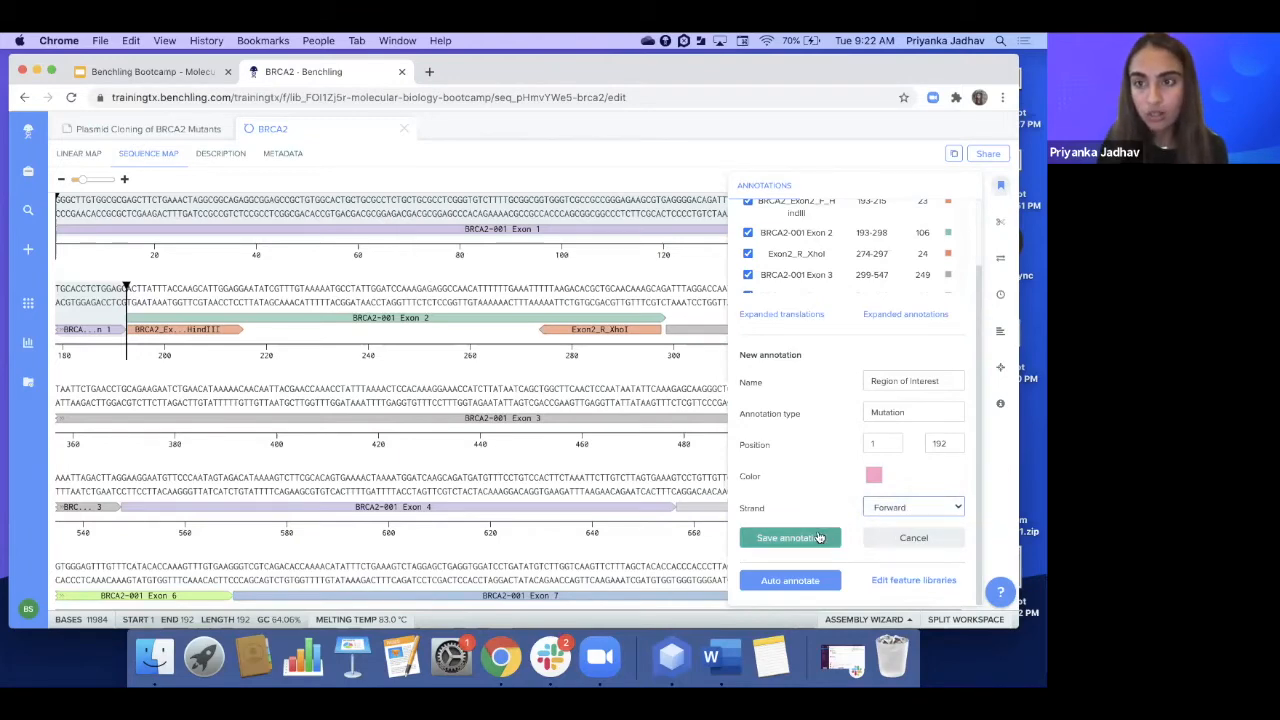
{"action": "left_click", "coordinate": [818, 537]}
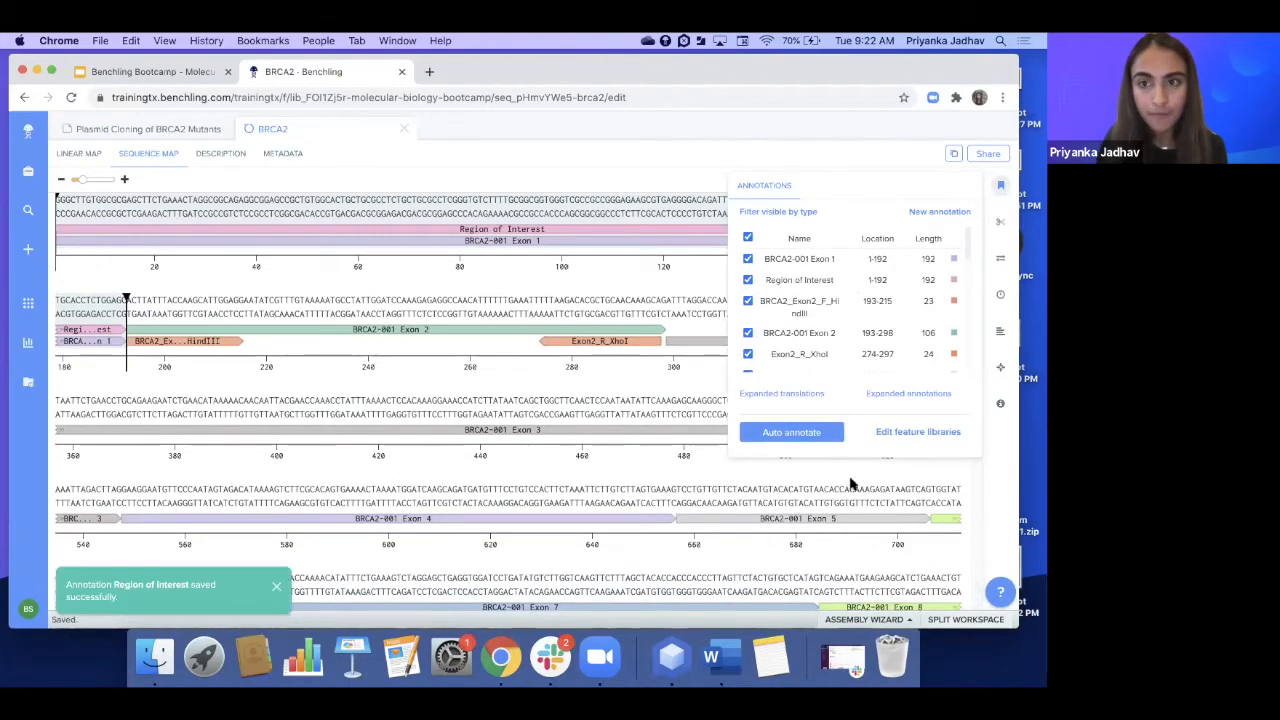
View the Region of Interest annotation on the unobstructed sequence map and bring the annotations list back up
{"action": "left_click", "coordinate": [1000, 186]}
{"action": "left_click", "coordinate": [525, 231]}
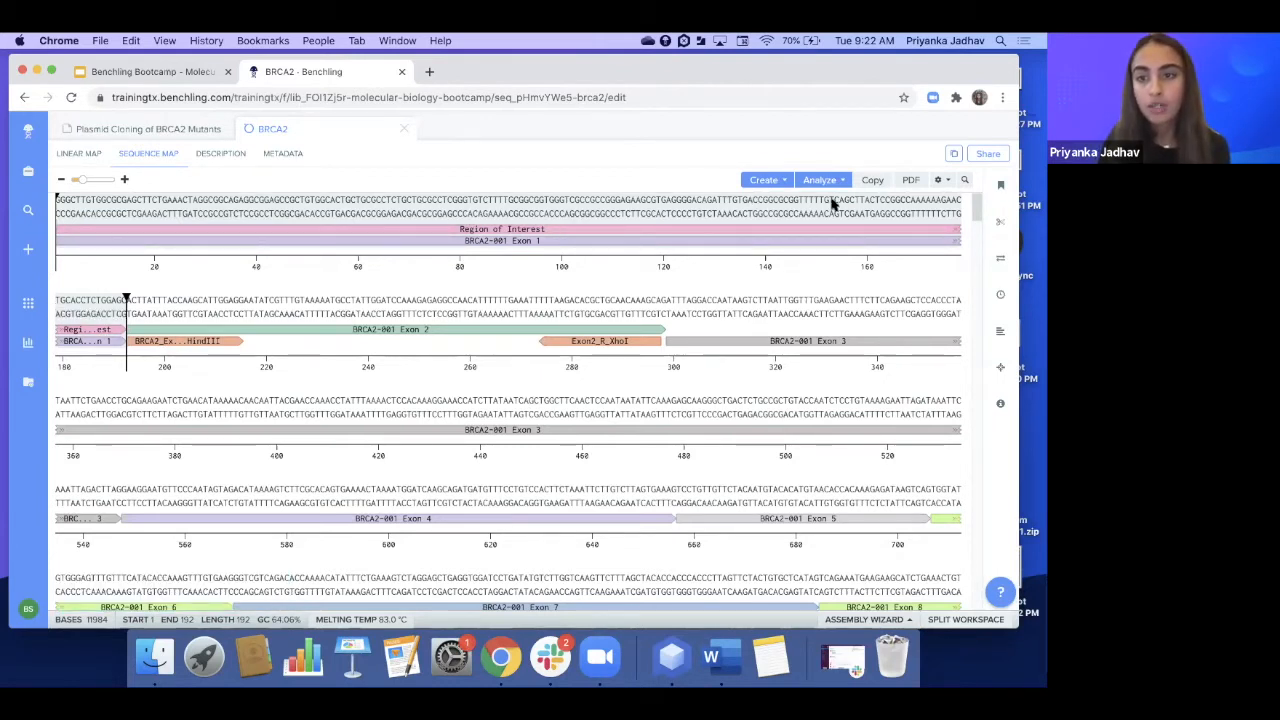
{"action": "left_click", "coordinate": [1001, 186]}
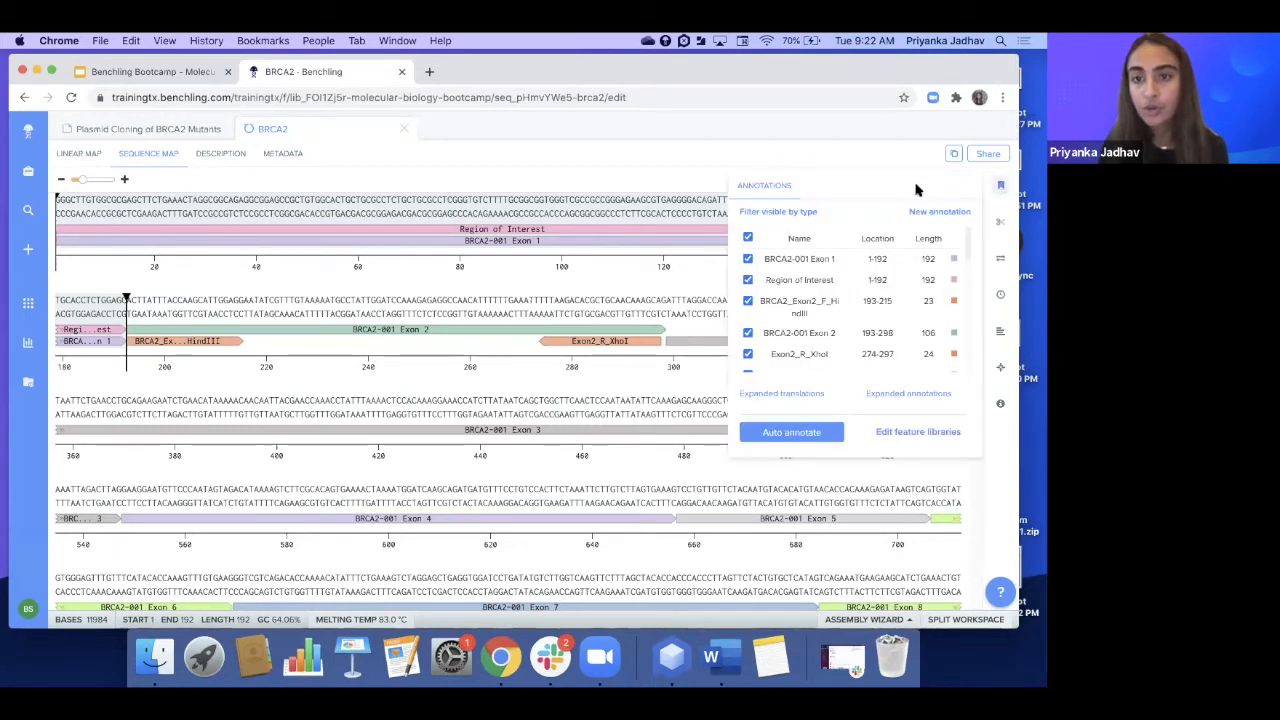
Filter the BRCA2 annotations by type, hiding exon and primer to isolate Mutation, and restore both types before closing the annotations list
{"action": "left_click", "coordinate": [805, 212]}
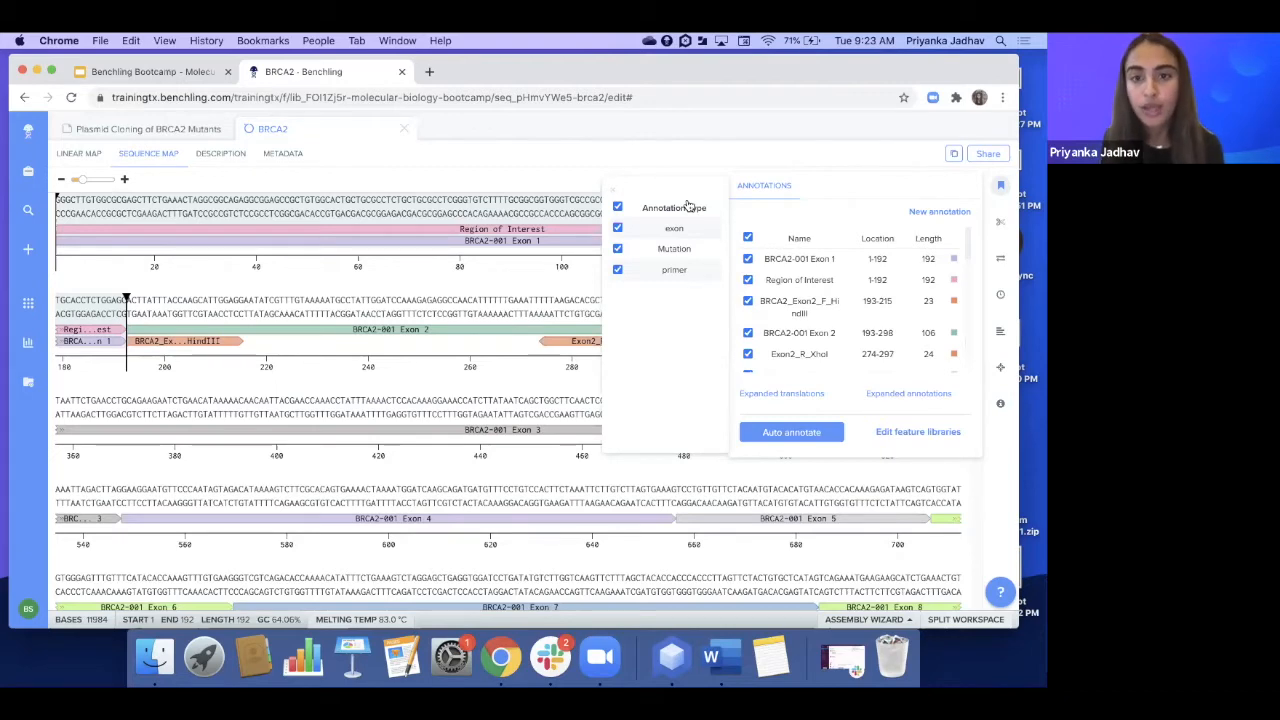
{"action": "left_click", "coordinate": [617, 228]}
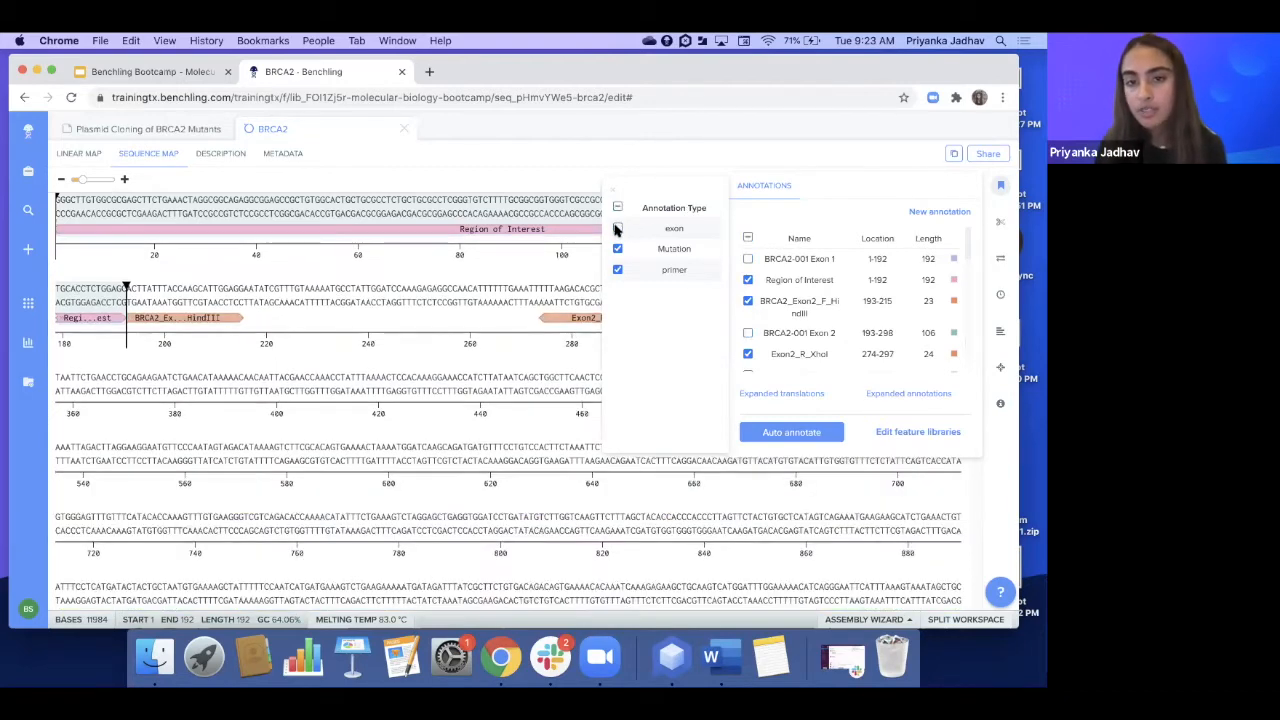
{"action": "left_click", "coordinate": [617, 269]}
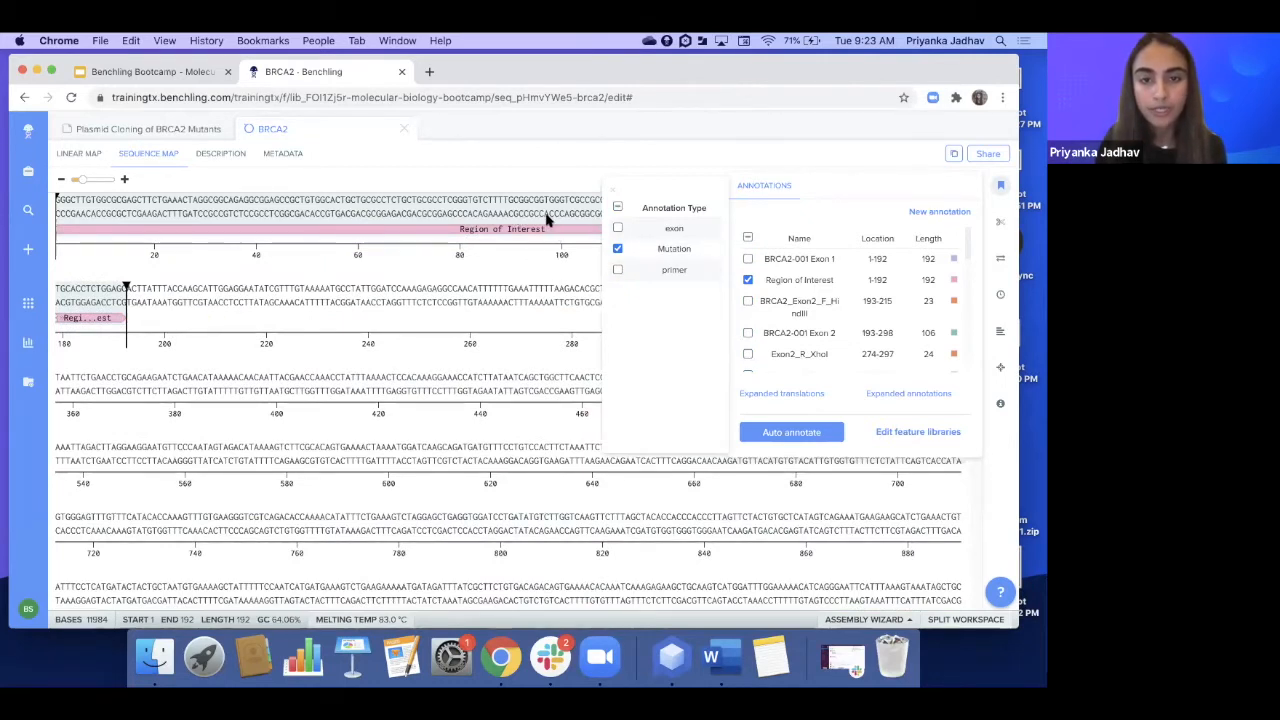
{"action": "left_click", "coordinate": [617, 228]}
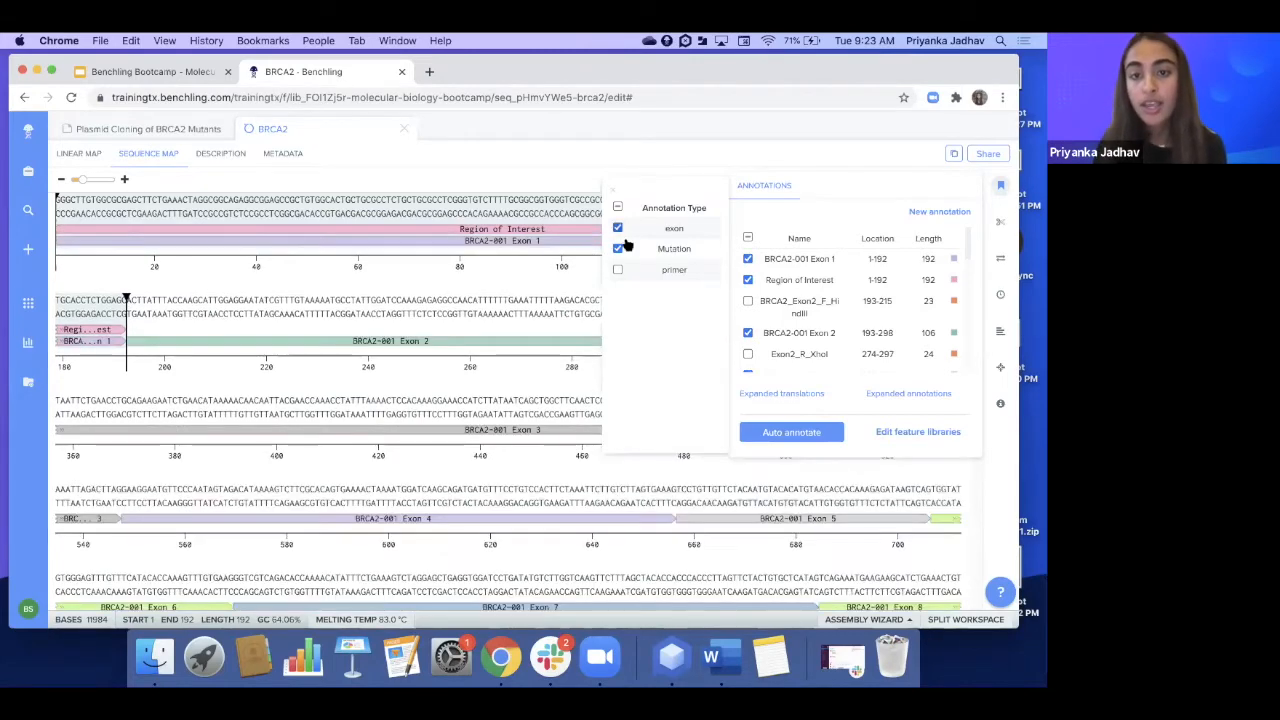
{"action": "left_click", "coordinate": [617, 270]}
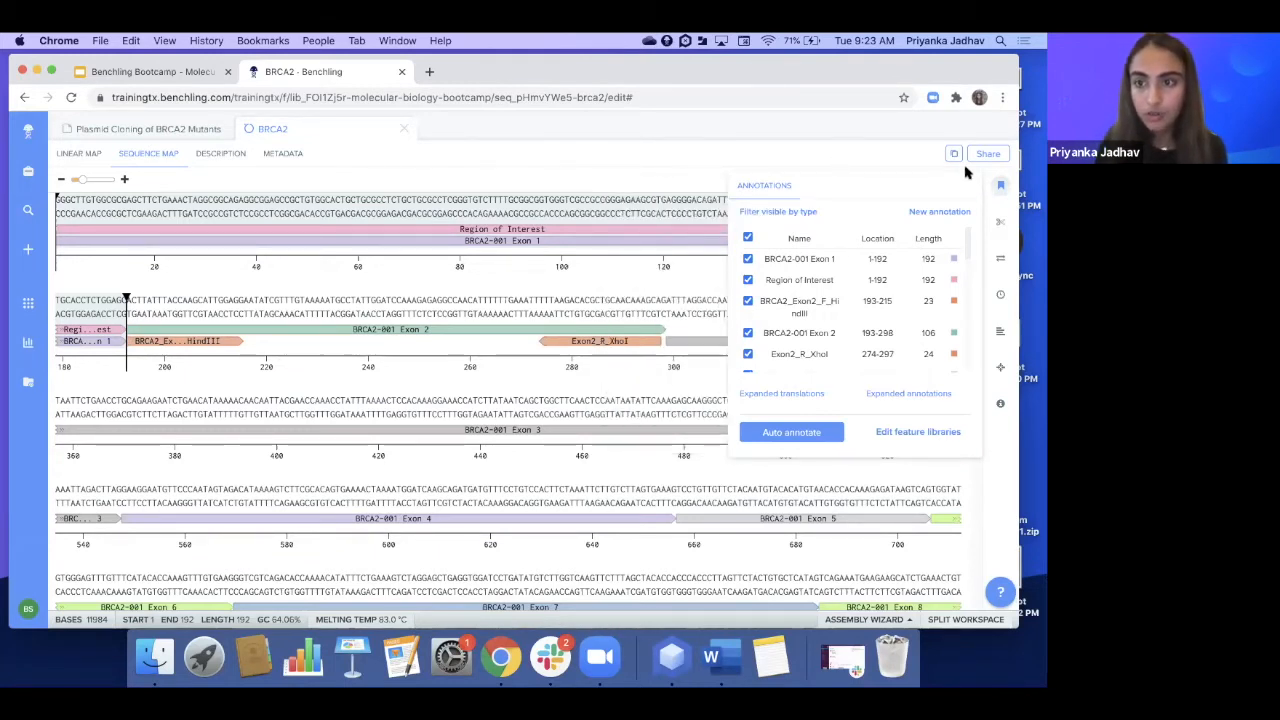
{"action": "left_click", "coordinate": [1000, 186]}
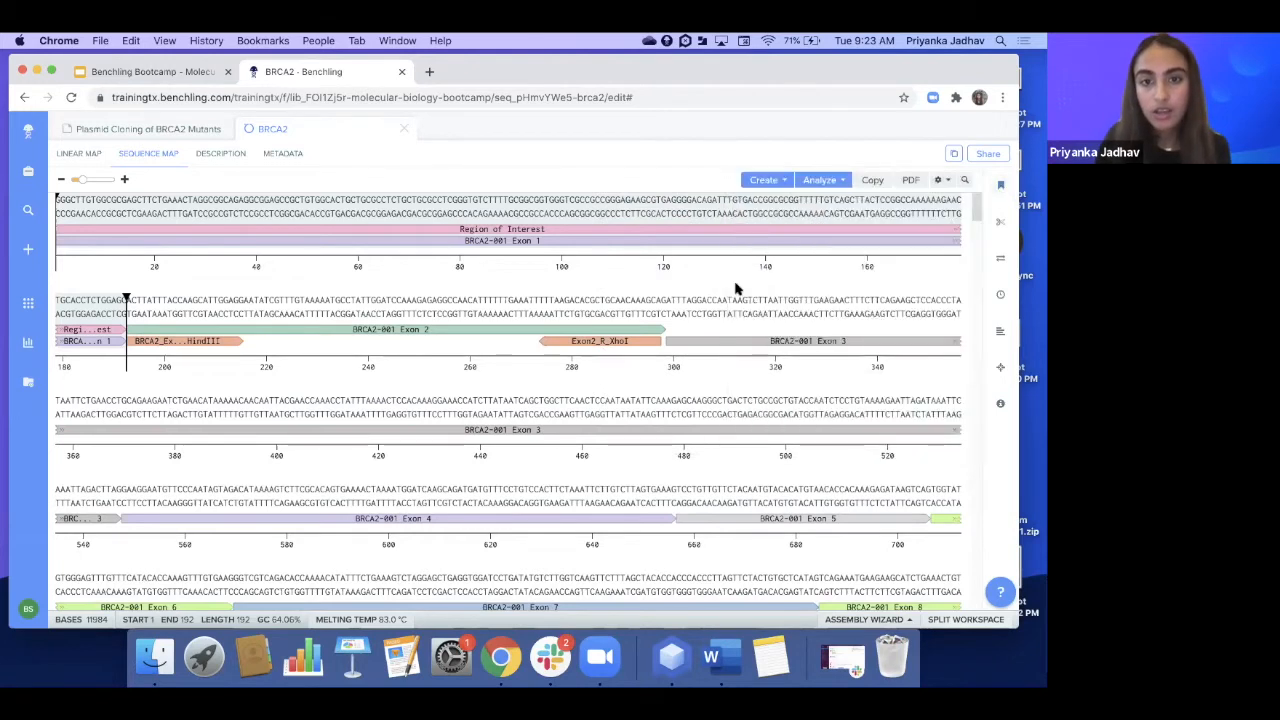
{"action": "left_click", "coordinate": [721, 206]}
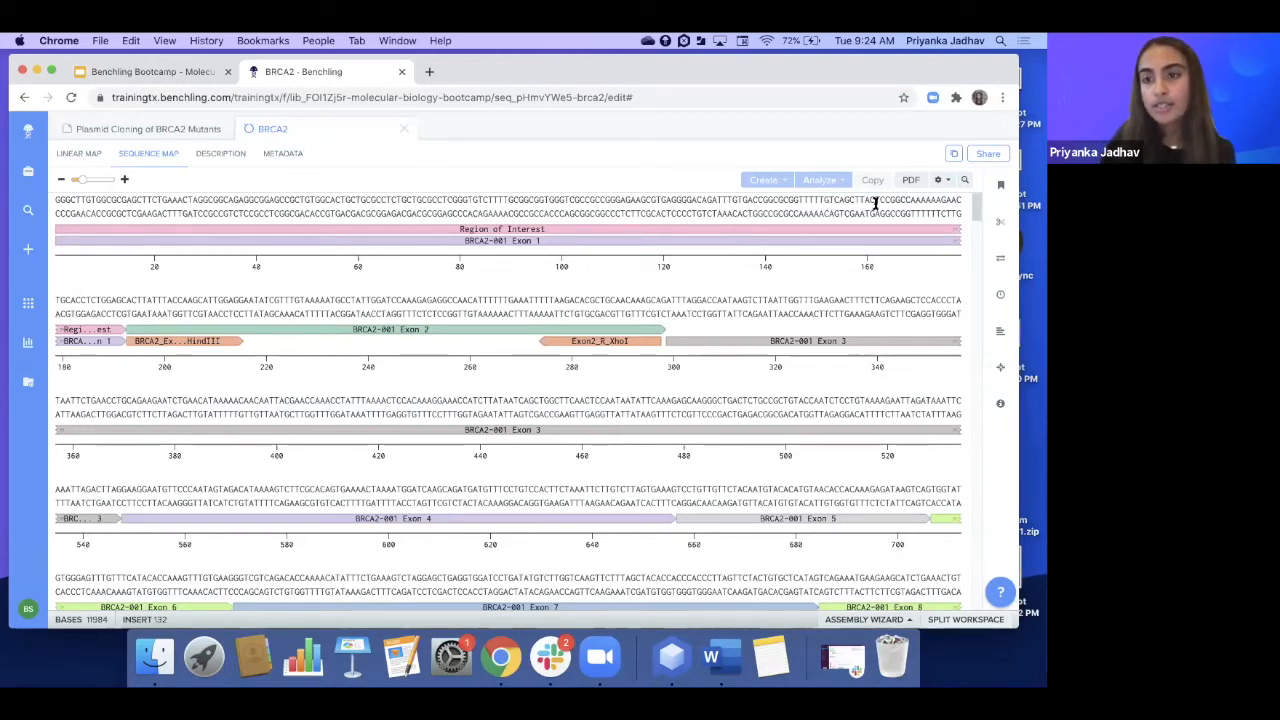
Open the feature libraries for editing and bring up the existing BRCA2 Features library with its feature list
{"action": "left_click", "coordinate": [1002, 188]}
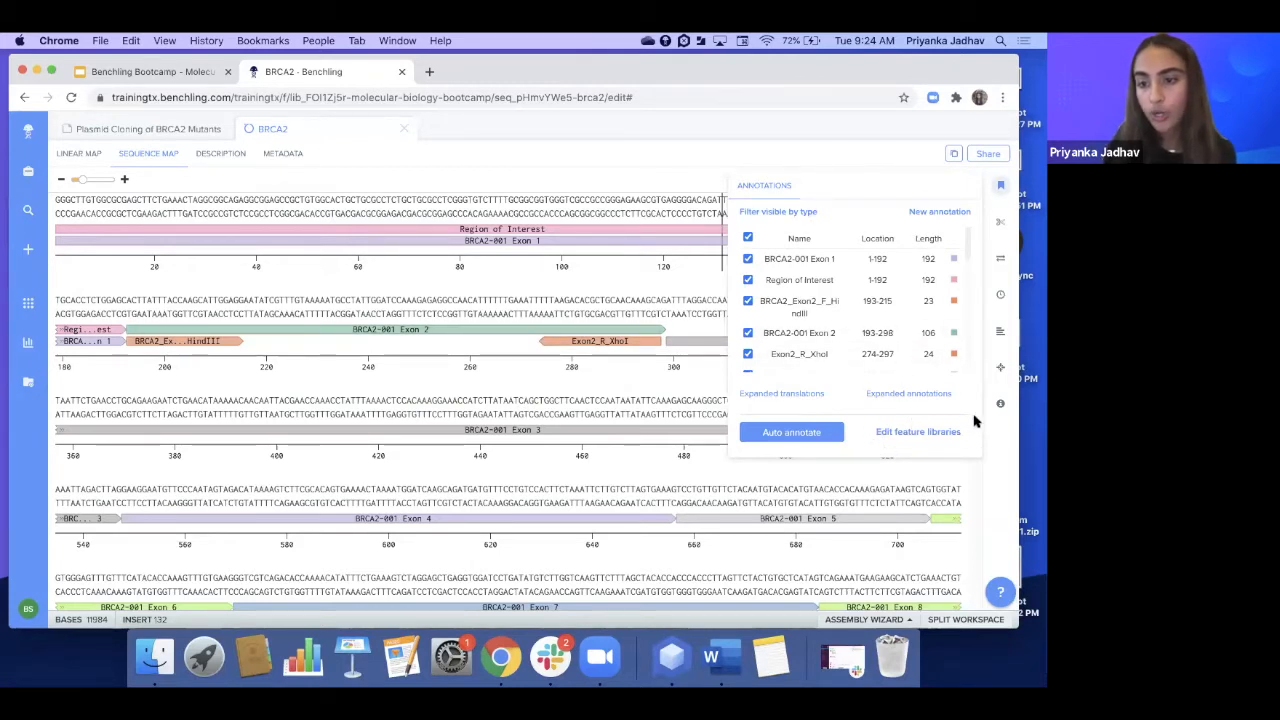
{"action": "left_click", "coordinate": [903, 433]}
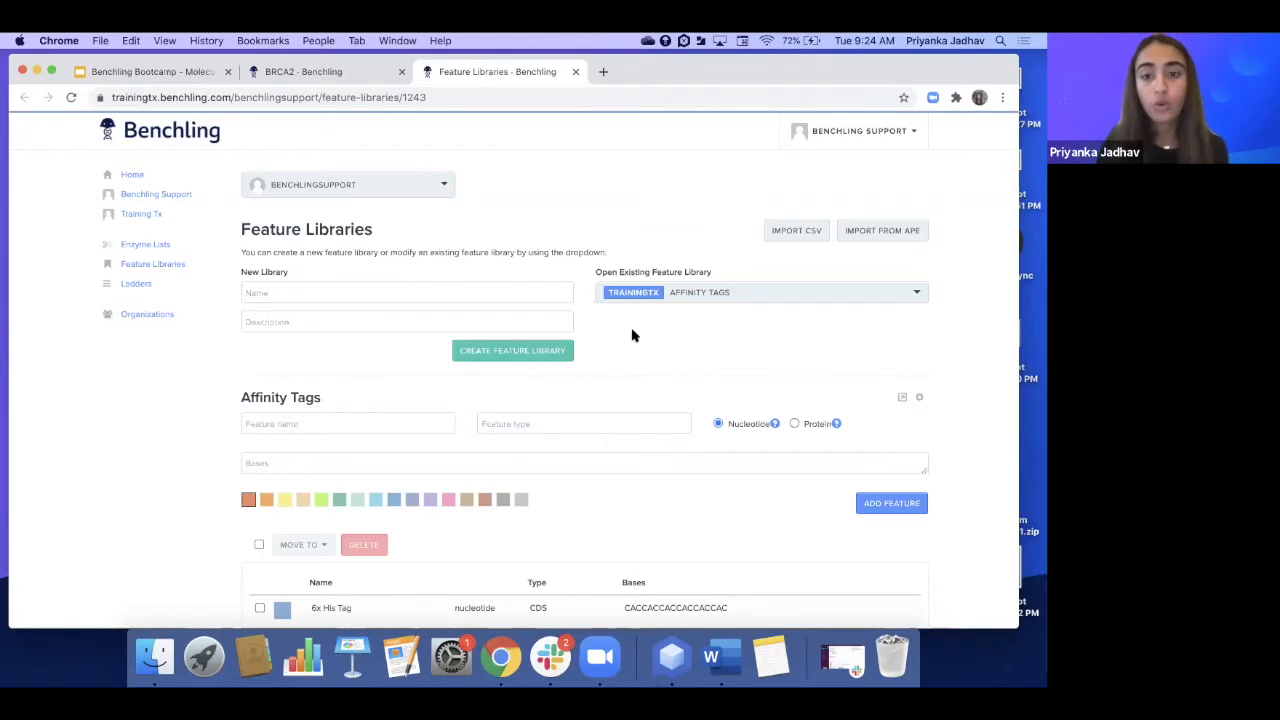
{"action": "scroll", "coordinate": [688, 314], "scroll_direction": "down", "scroll_amount": 1}
{"action": "left_click", "coordinate": [711, 260]}
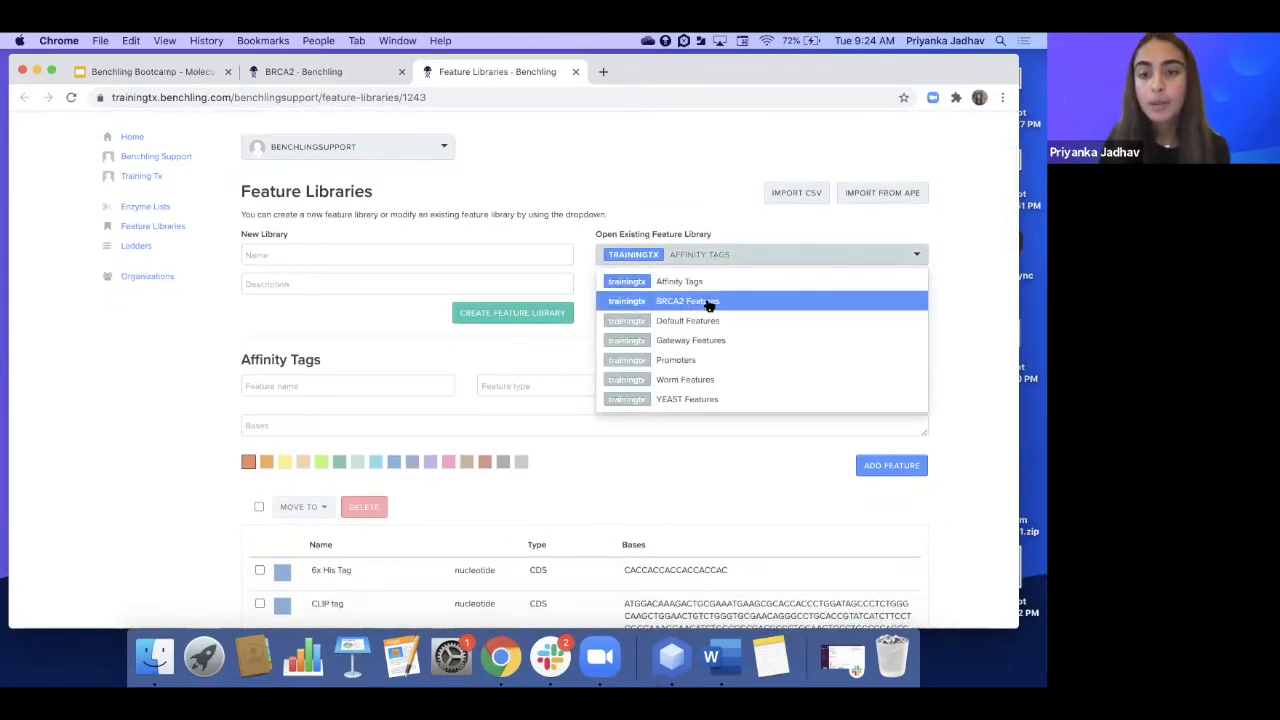
{"action": "left_click", "coordinate": [709, 302]}
{"action": "scroll", "coordinate": [688, 335], "scroll_direction": "down", "scroll_amount": 4}
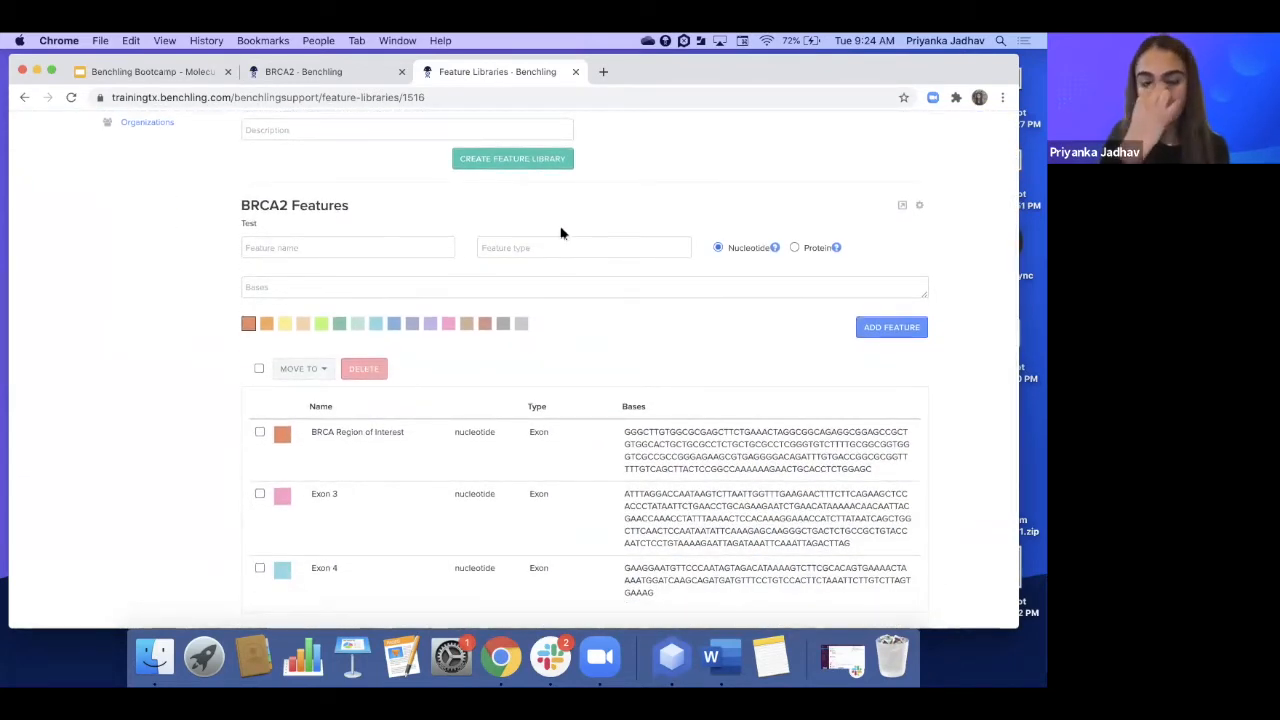
{"action": "scroll", "coordinate": [497, 329], "scroll_direction": "down", "scroll_amount": 1}
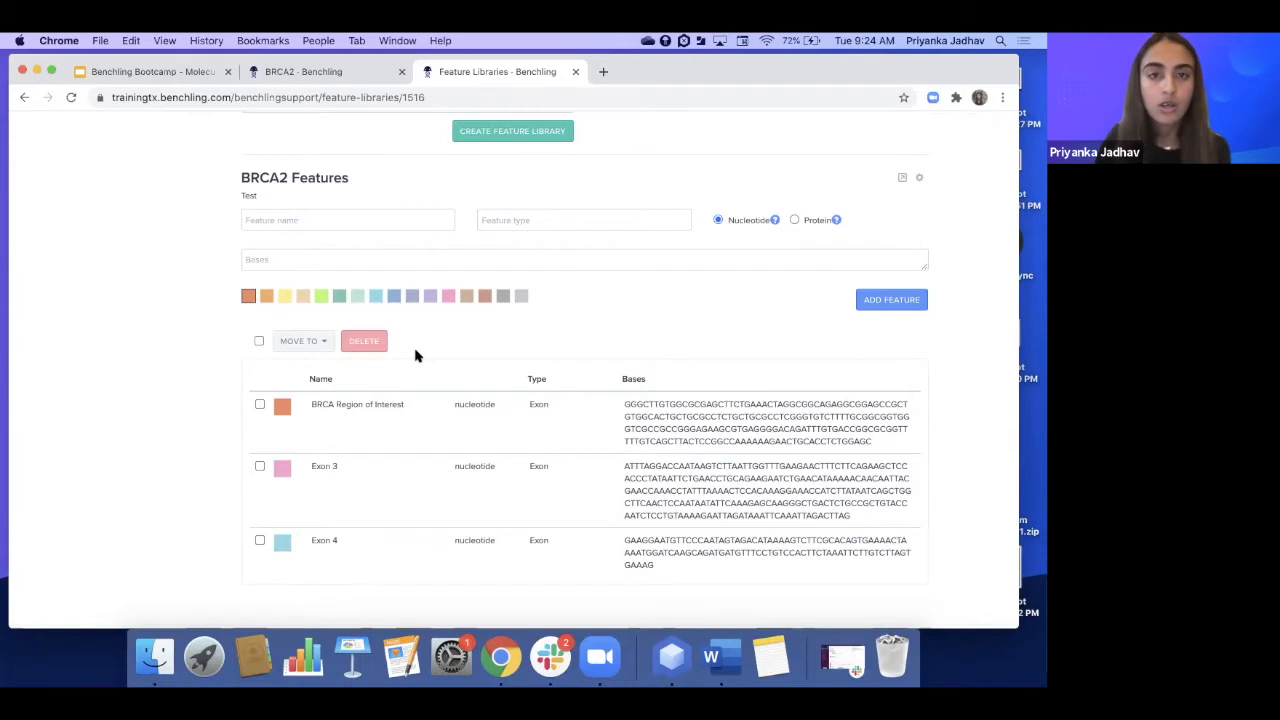
Name the new nucleotide feature "Exon 2" and set its feature type to "Exon" in the BRCA2 Features library
{"action": "left_click", "coordinate": [353, 218]}
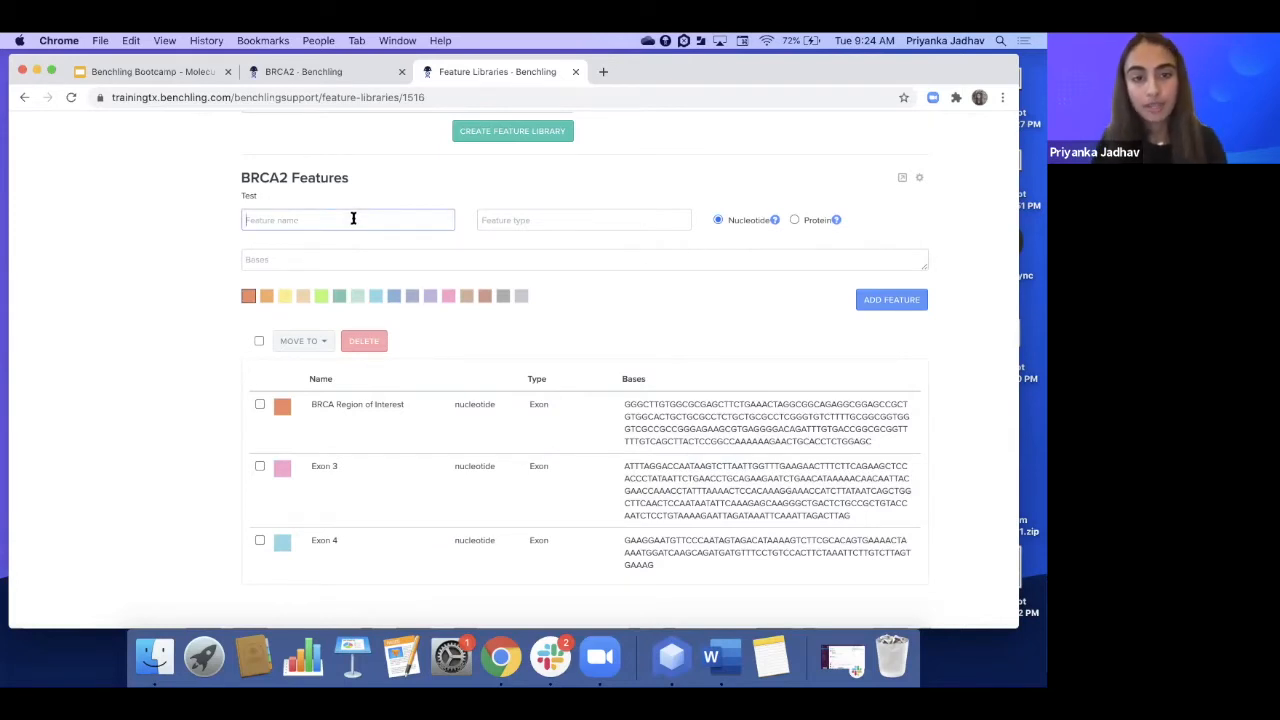
{"action": "type", "text": "Exon 2"}
{"action": "left_click", "coordinate": [562, 217]}
{"action": "type", "text": "E"}
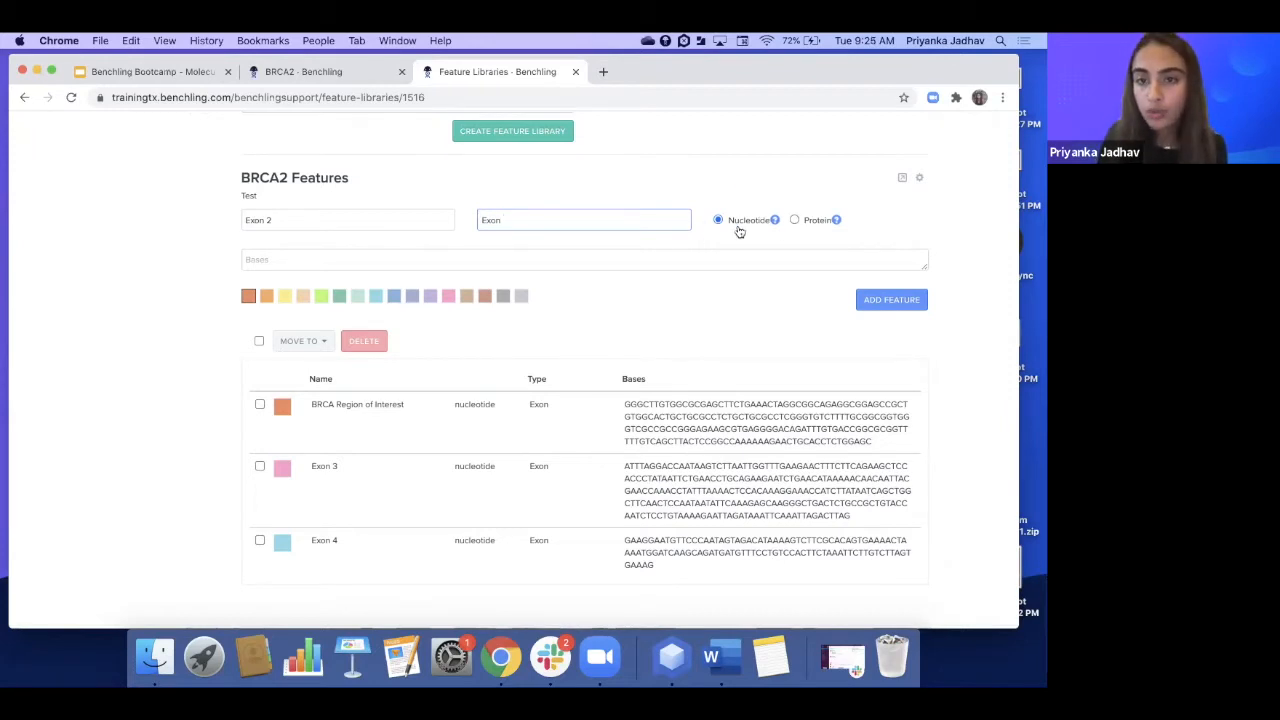
Copy the bases of BRCA2-001 Exon 2 from the sequence map into the new feature and add it to the BRCA2 Features library
{"action": "left_click", "coordinate": [508, 254]}
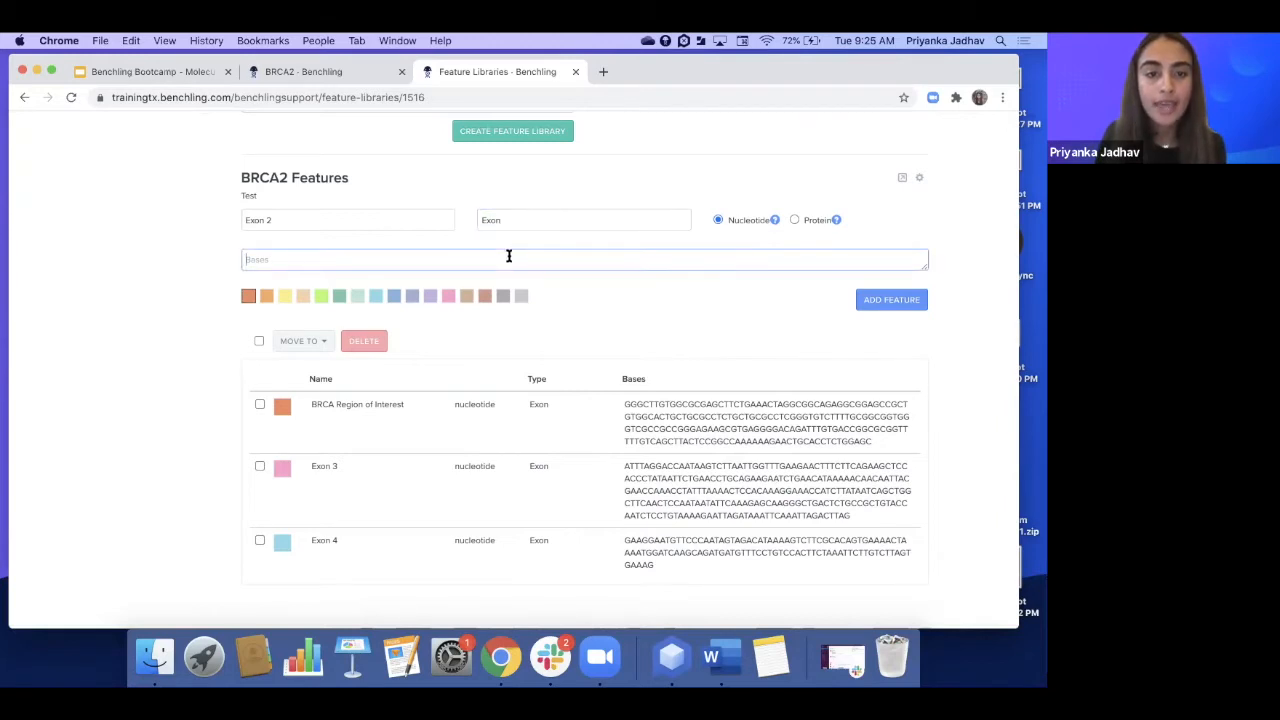
{"action": "left_click", "coordinate": [352, 72]}
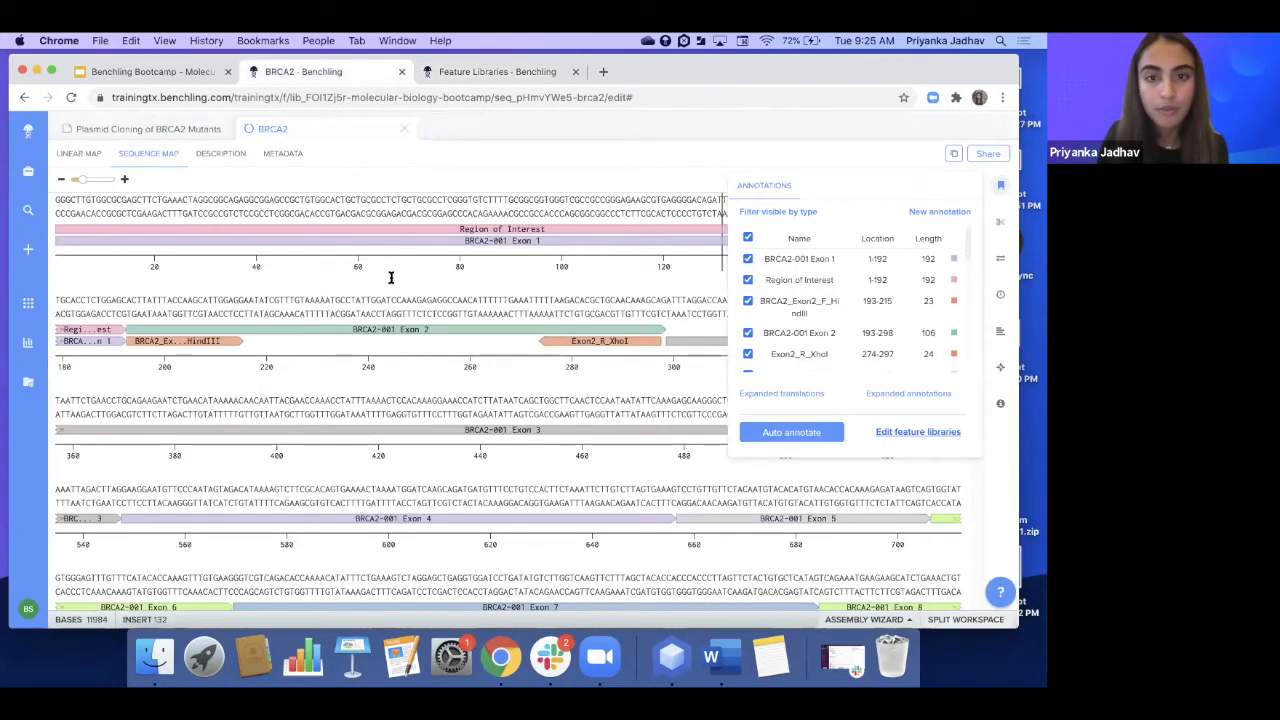
{"action": "left_click", "coordinate": [428, 330]}
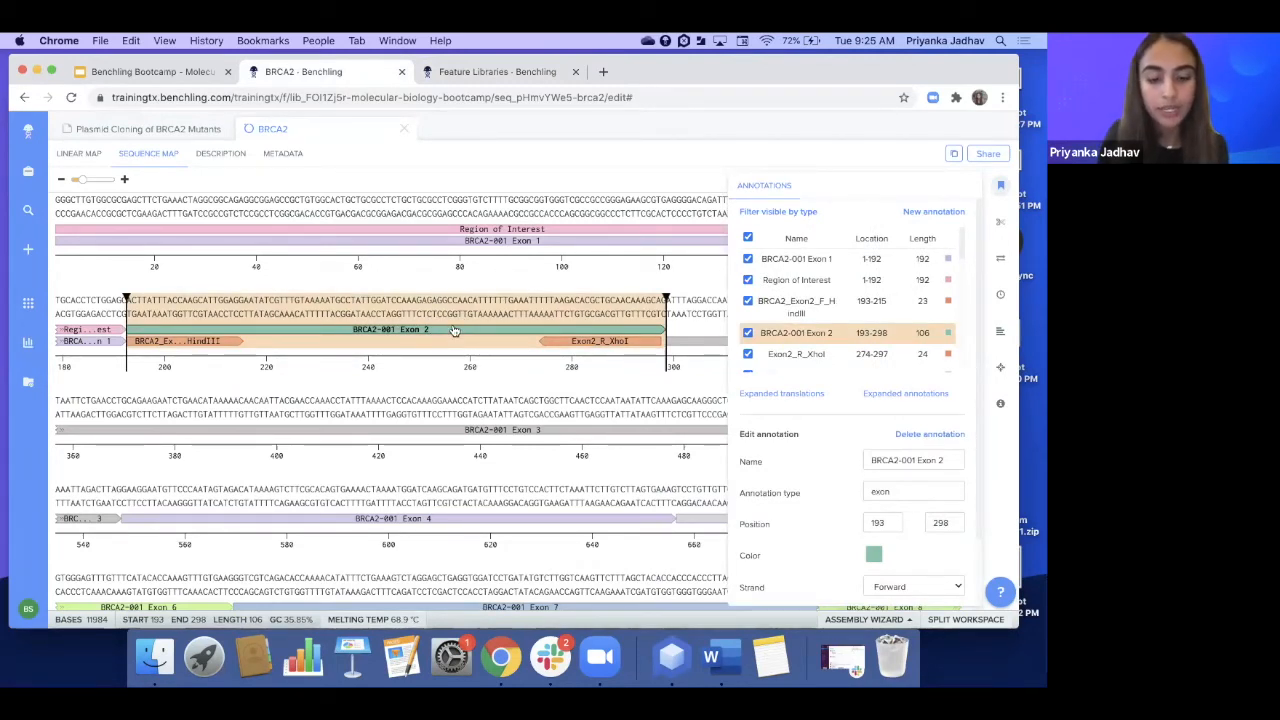
{"action": "key", "text": "super+c"}
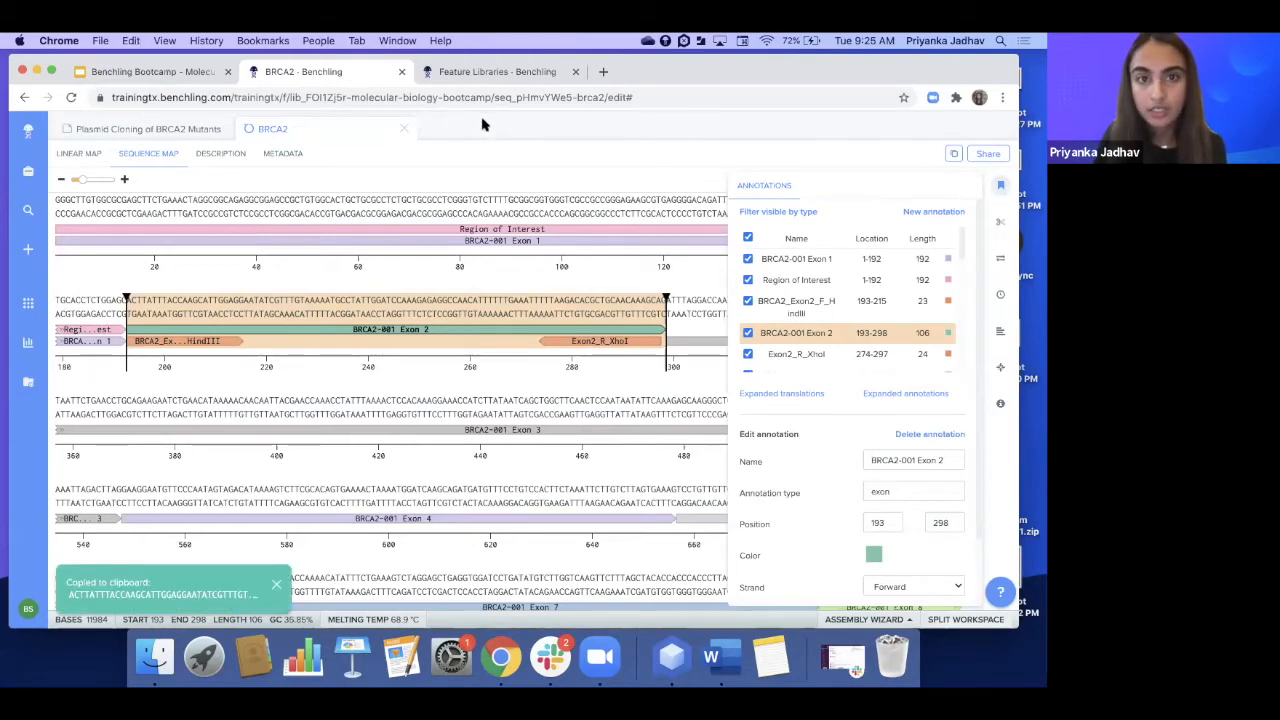
{"action": "left_click", "coordinate": [493, 74]}
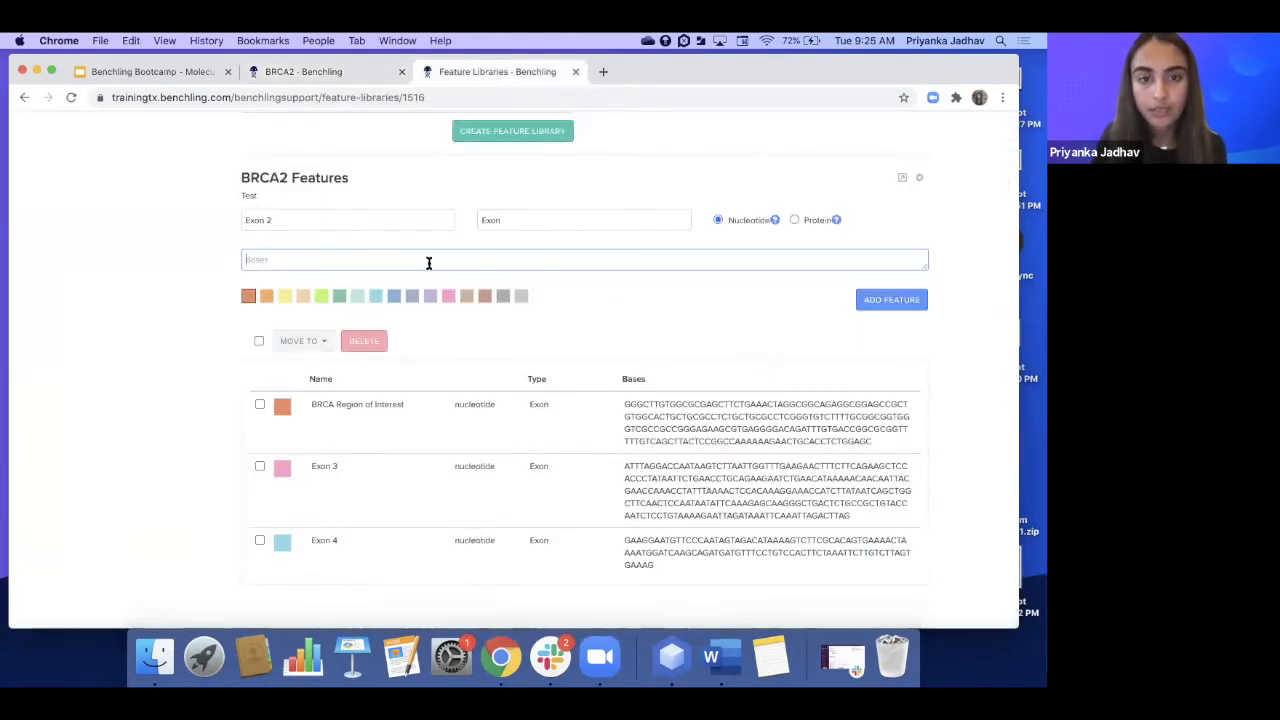
{"action": "key", "text": "super+v"}
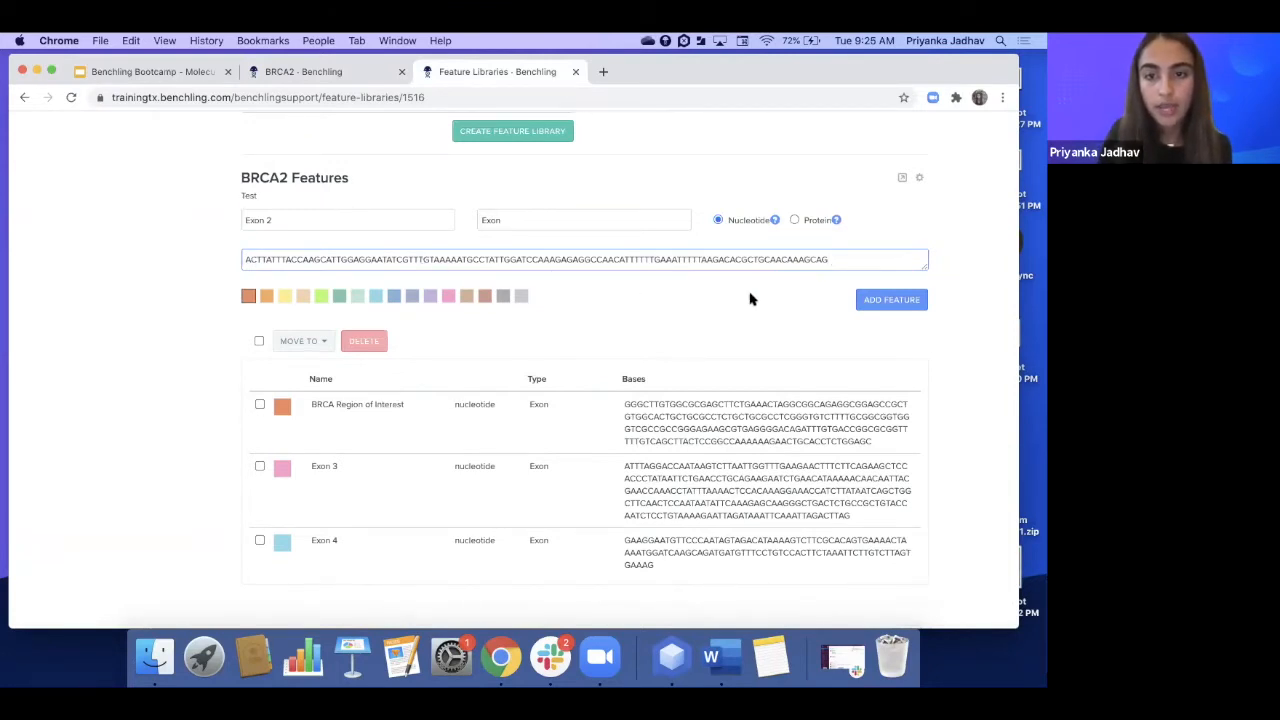
{"action": "left_click", "coordinate": [902, 305]}
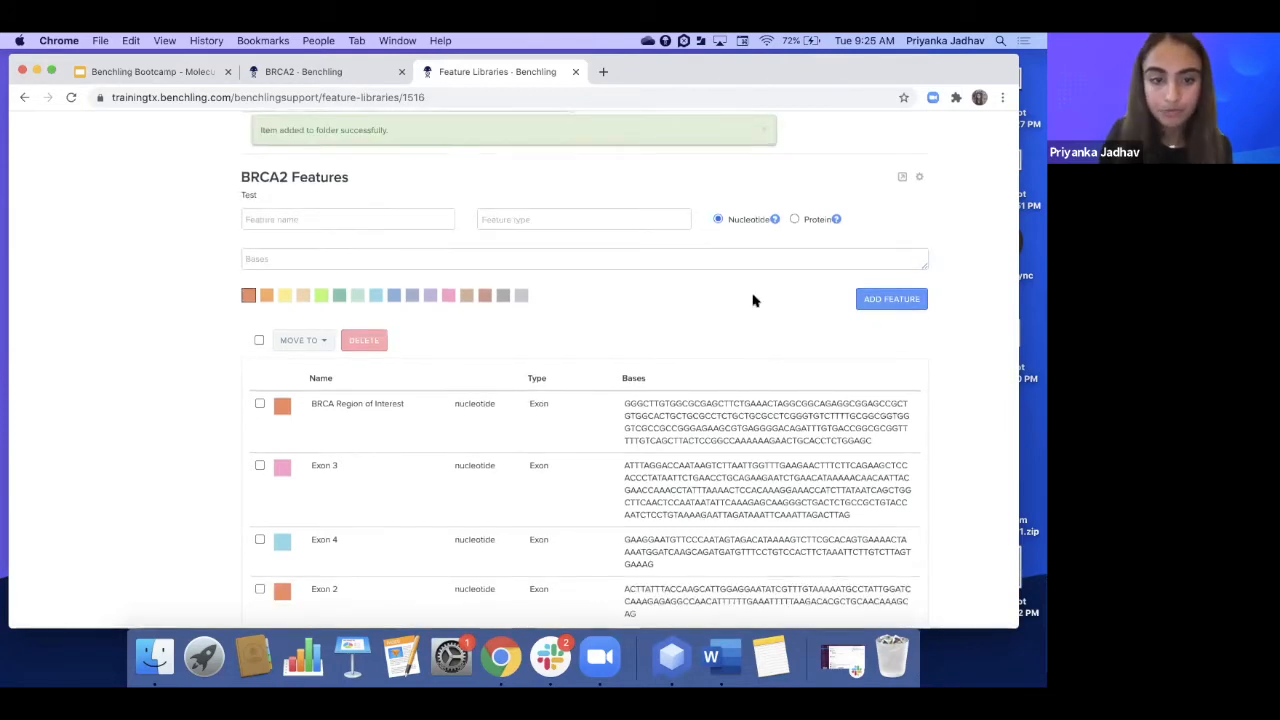
{"action": "scroll", "coordinate": [755, 300], "scroll_direction": "down", "scroll_amount": 2}
{"action": "scroll", "coordinate": [690, 324], "scroll_direction": "down", "scroll_amount": 1}
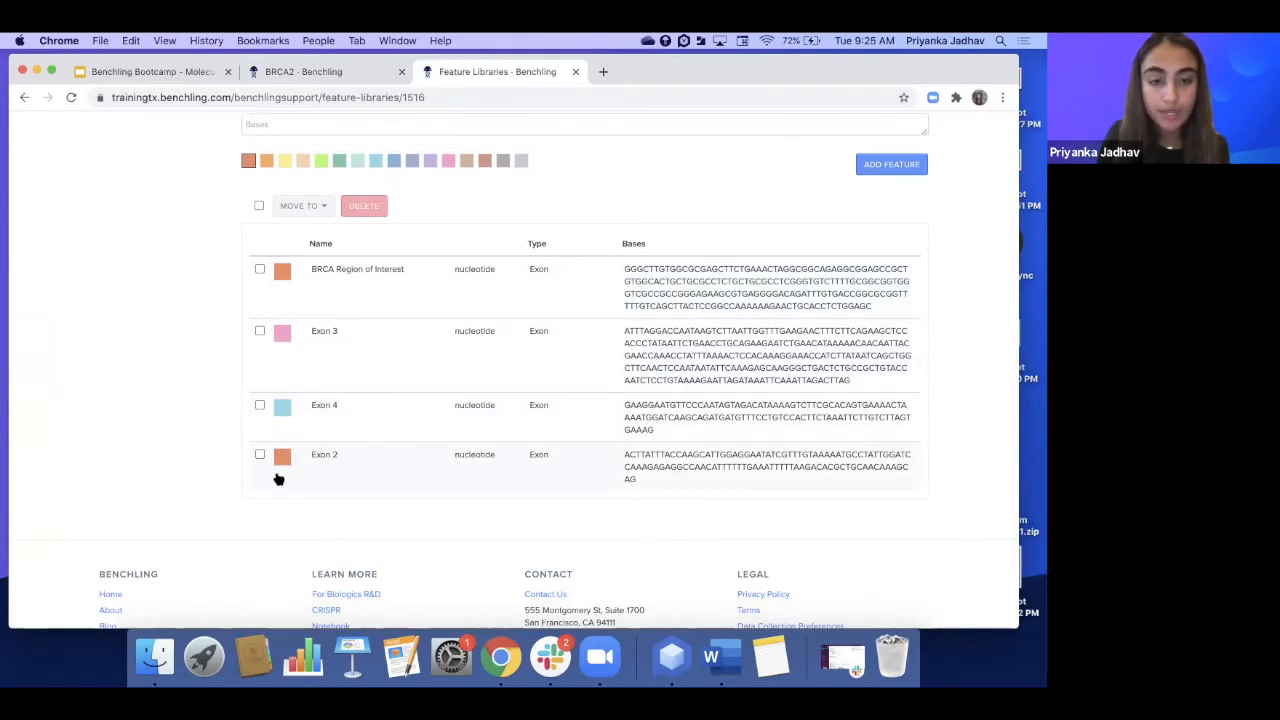
{"action": "scroll", "coordinate": [223, 457], "scroll_direction": "up", "scroll_amount": 3}
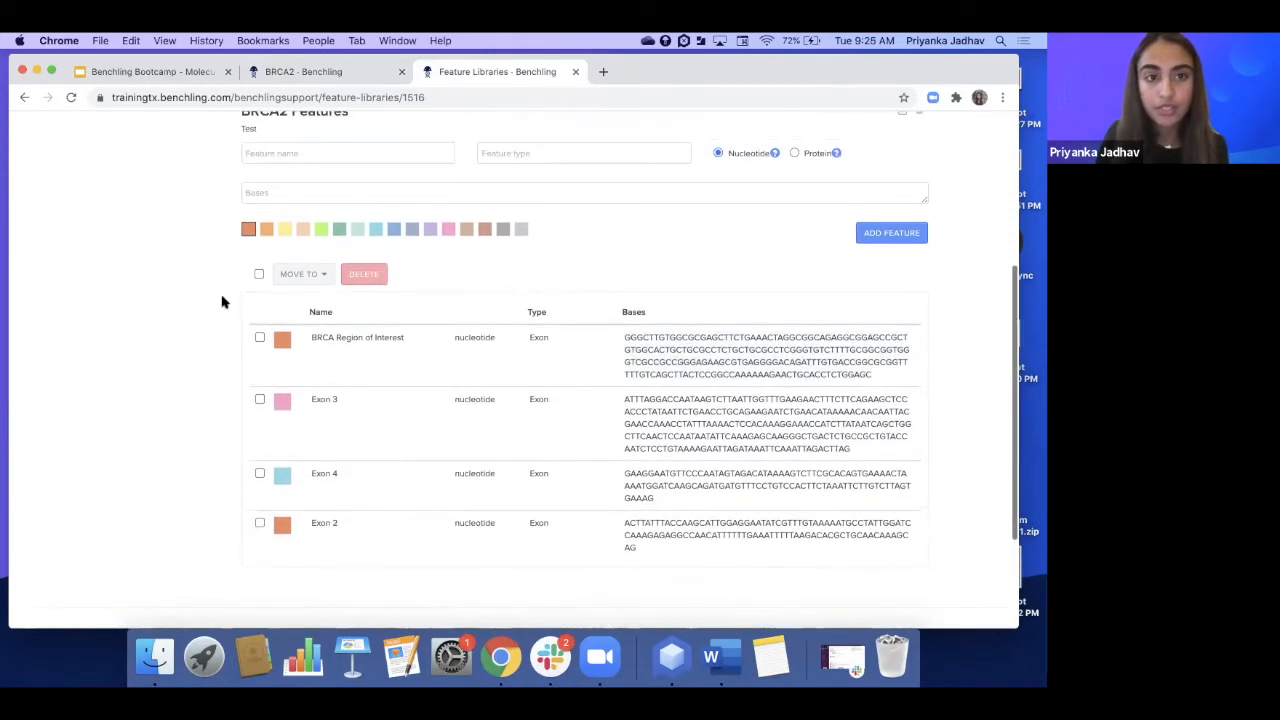
{"action": "scroll", "coordinate": [223, 302], "scroll_direction": "up", "scroll_amount": 1}
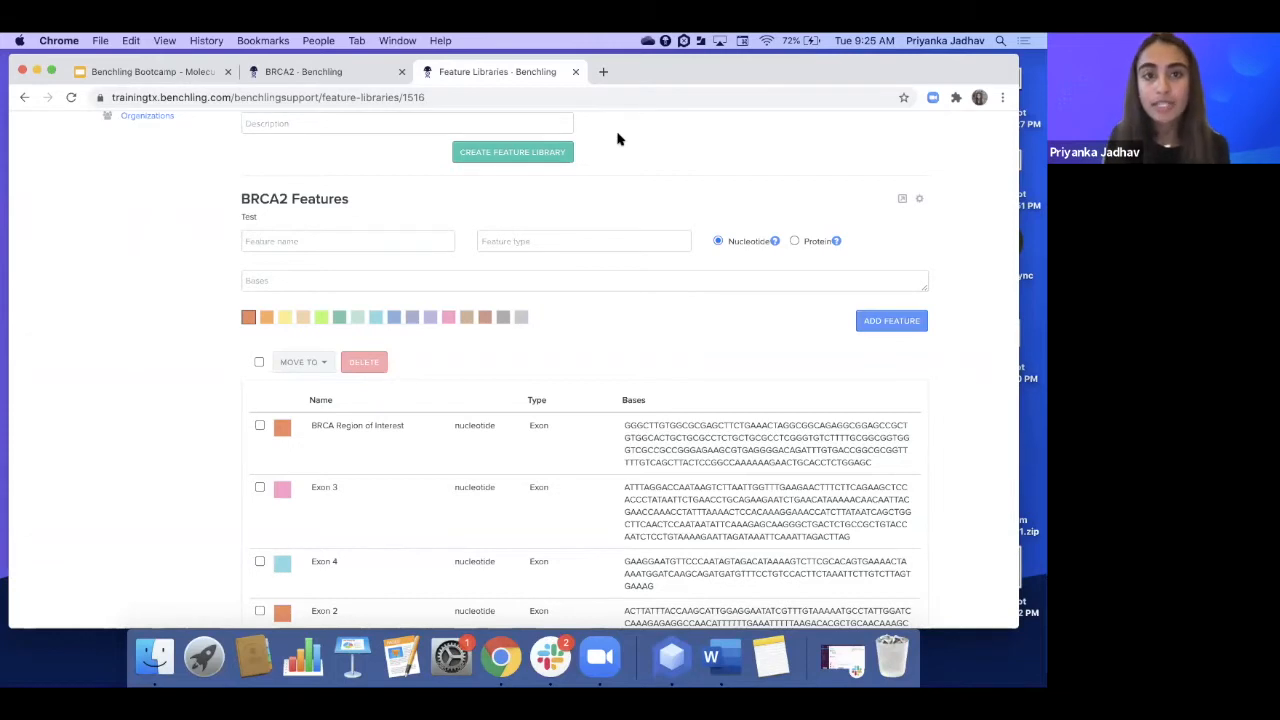
Auto-annotate the BRCA2 sequence from the BRCA2 Features library, adding Exon 2, Exon 3 and Exon 4 but excluding BRCA Region of Interest
{"action": "left_click", "coordinate": [575, 72]}
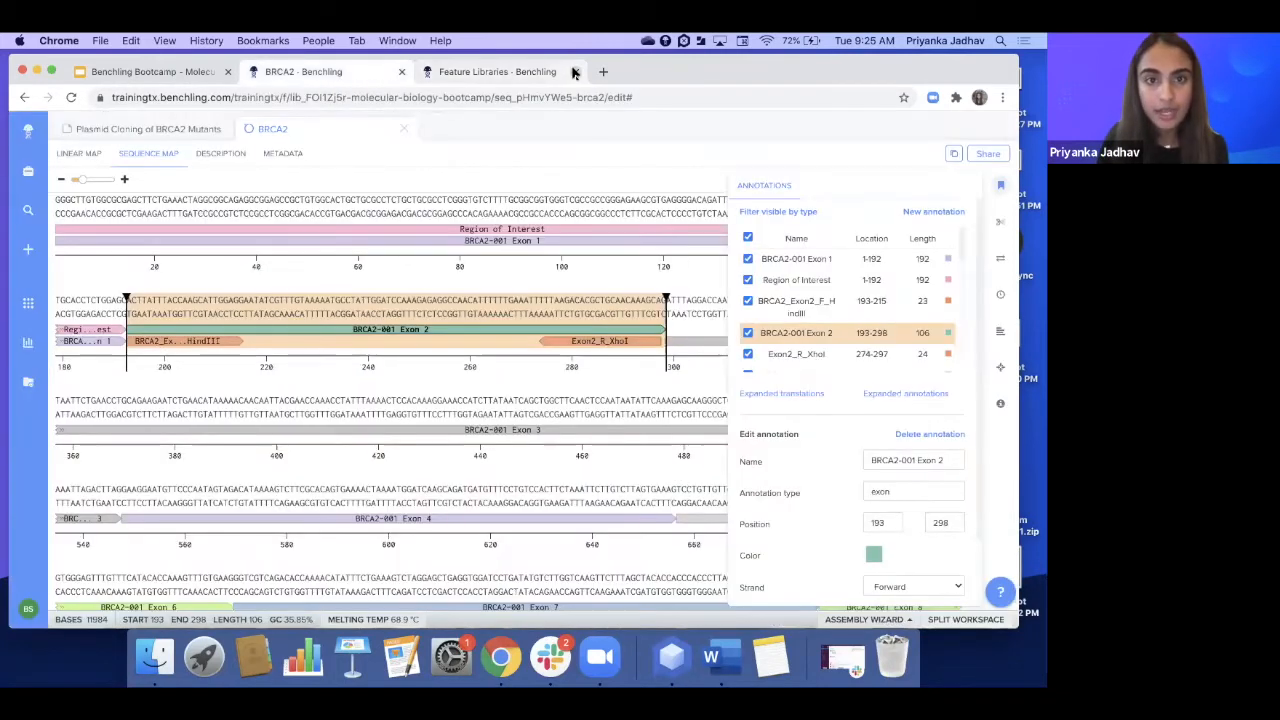
{"action": "left_click", "coordinate": [999, 189]}
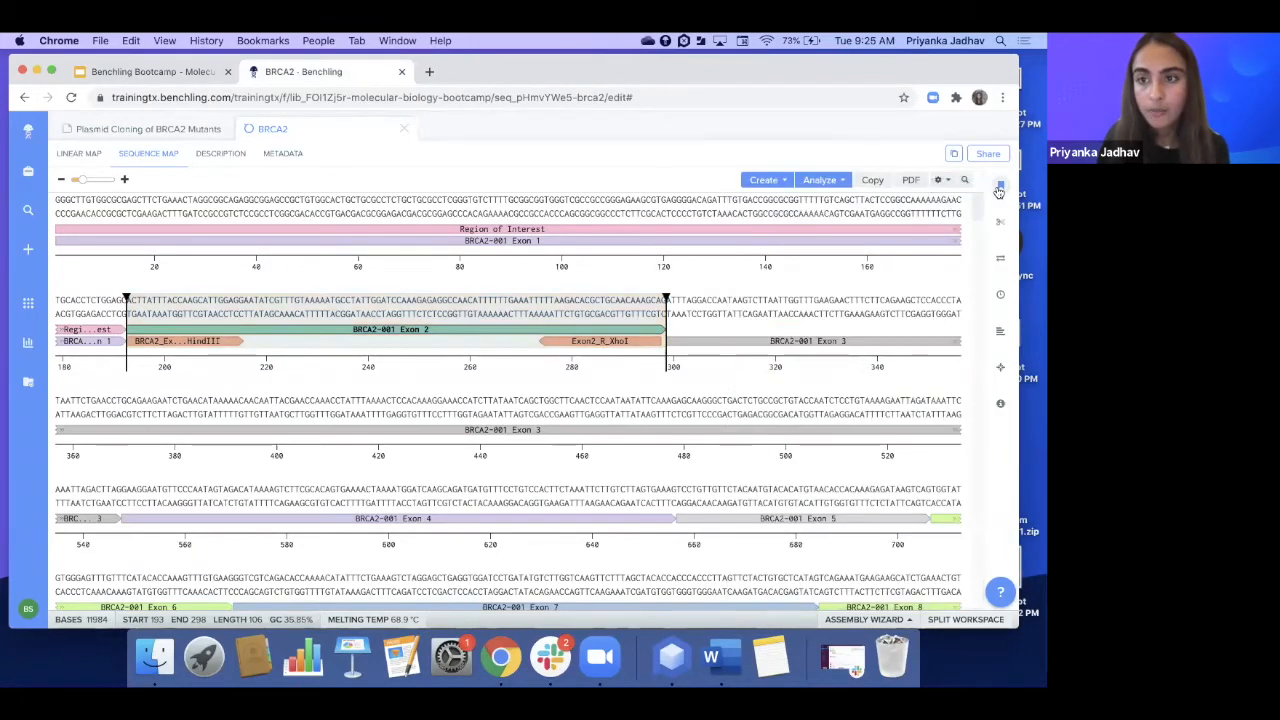
{"action": "left_click", "coordinate": [999, 189]}
{"action": "scroll", "coordinate": [880, 340], "scroll_direction": "down", "scroll_amount": 3}
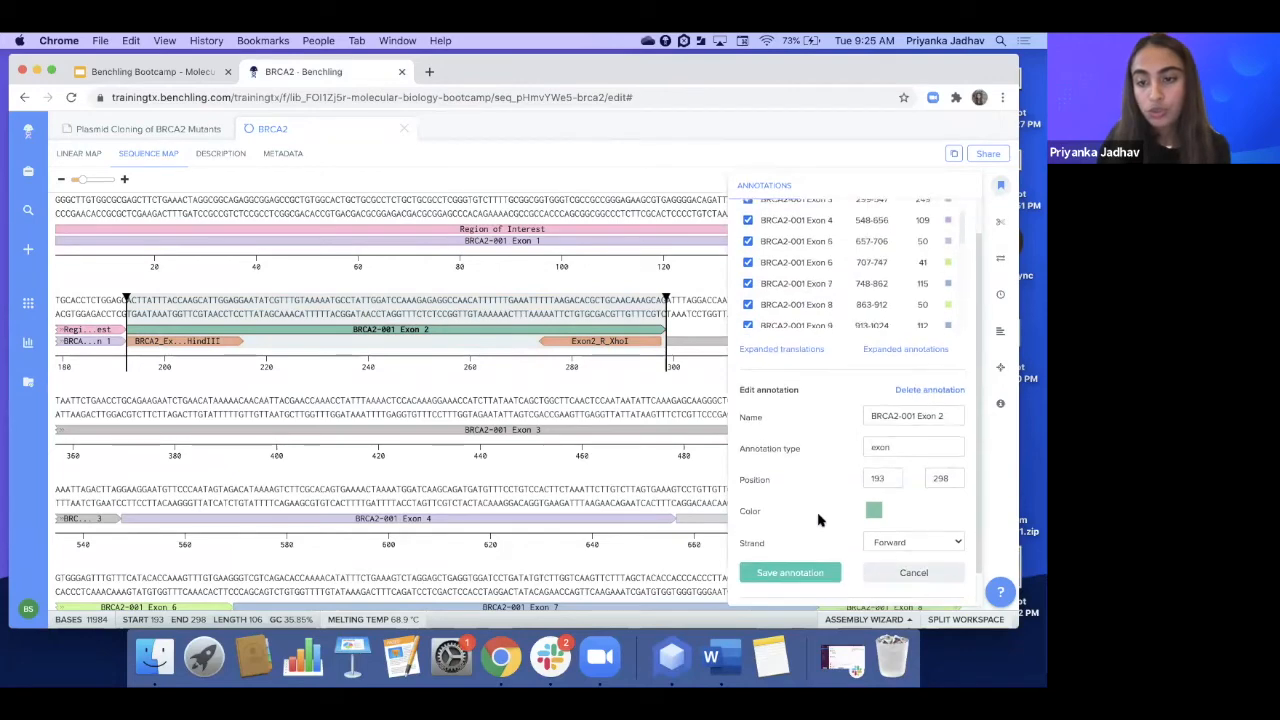
{"action": "scroll", "coordinate": [818, 519], "scroll_direction": "down", "scroll_amount": 1}
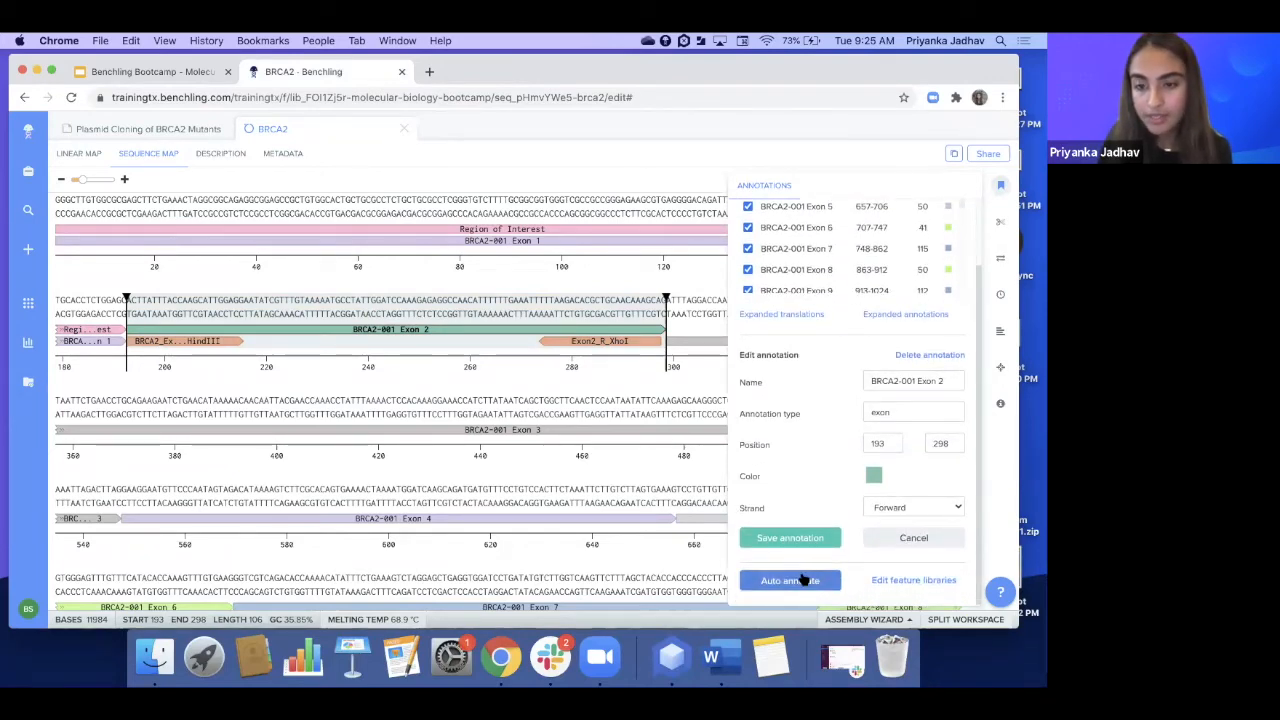
{"action": "left_click", "coordinate": [803, 580]}
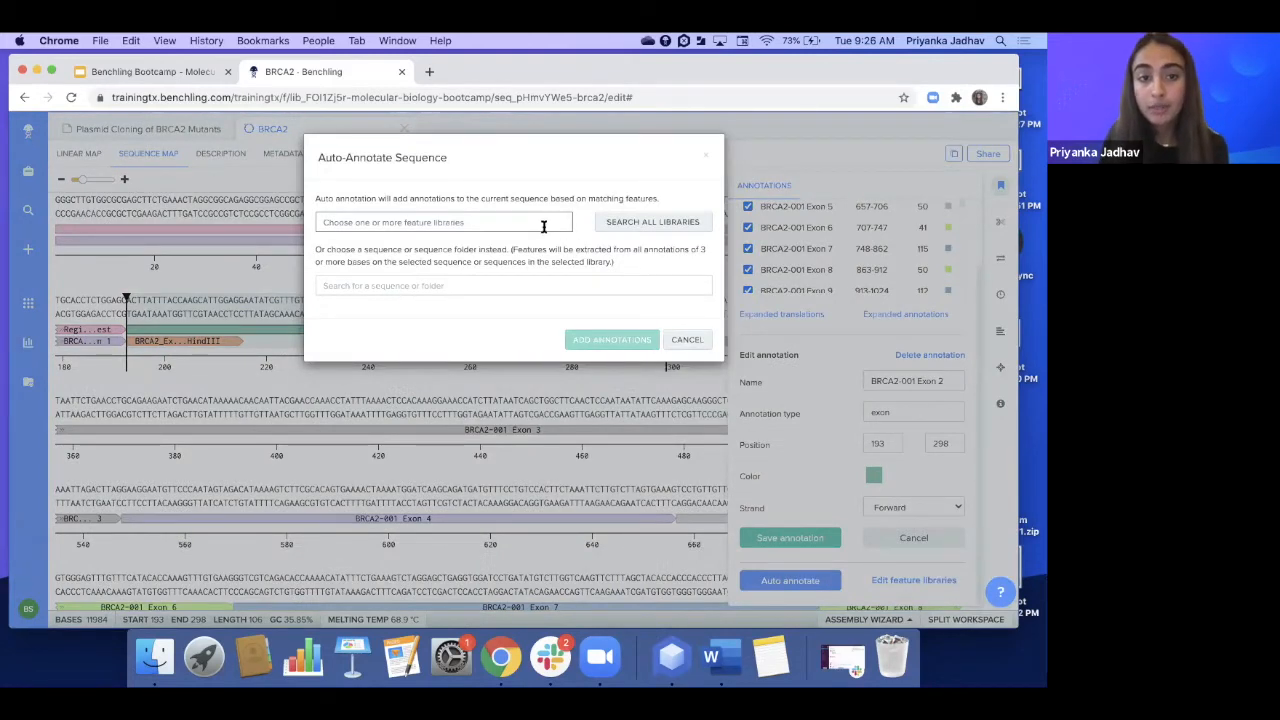
{"action": "left_click", "coordinate": [415, 222]}
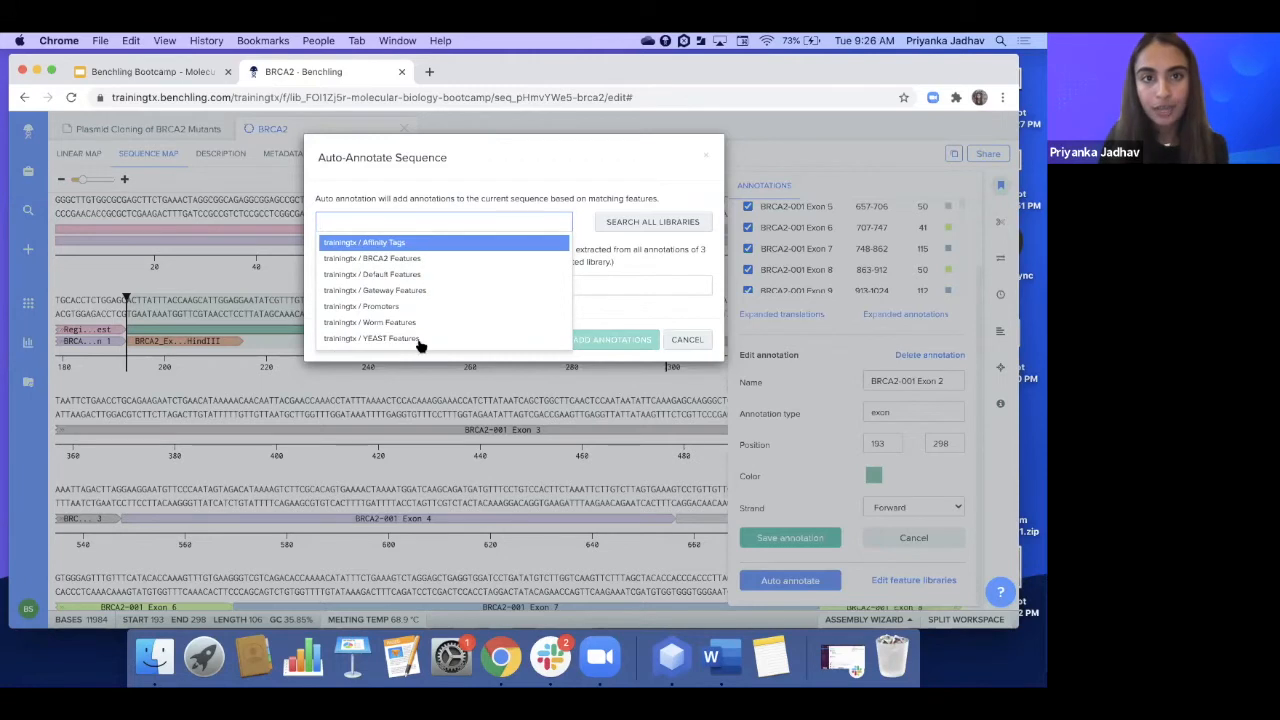
{"action": "left_click", "coordinate": [424, 259]}
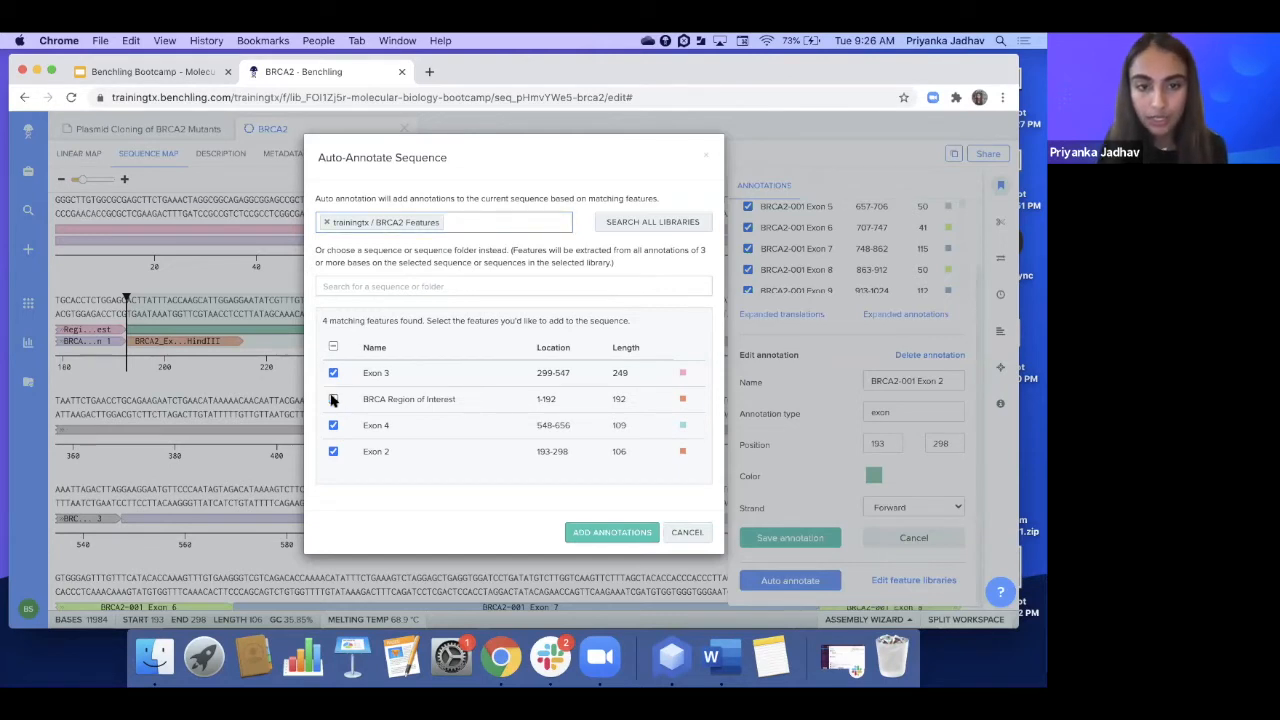
{"action": "left_click", "coordinate": [333, 399]}
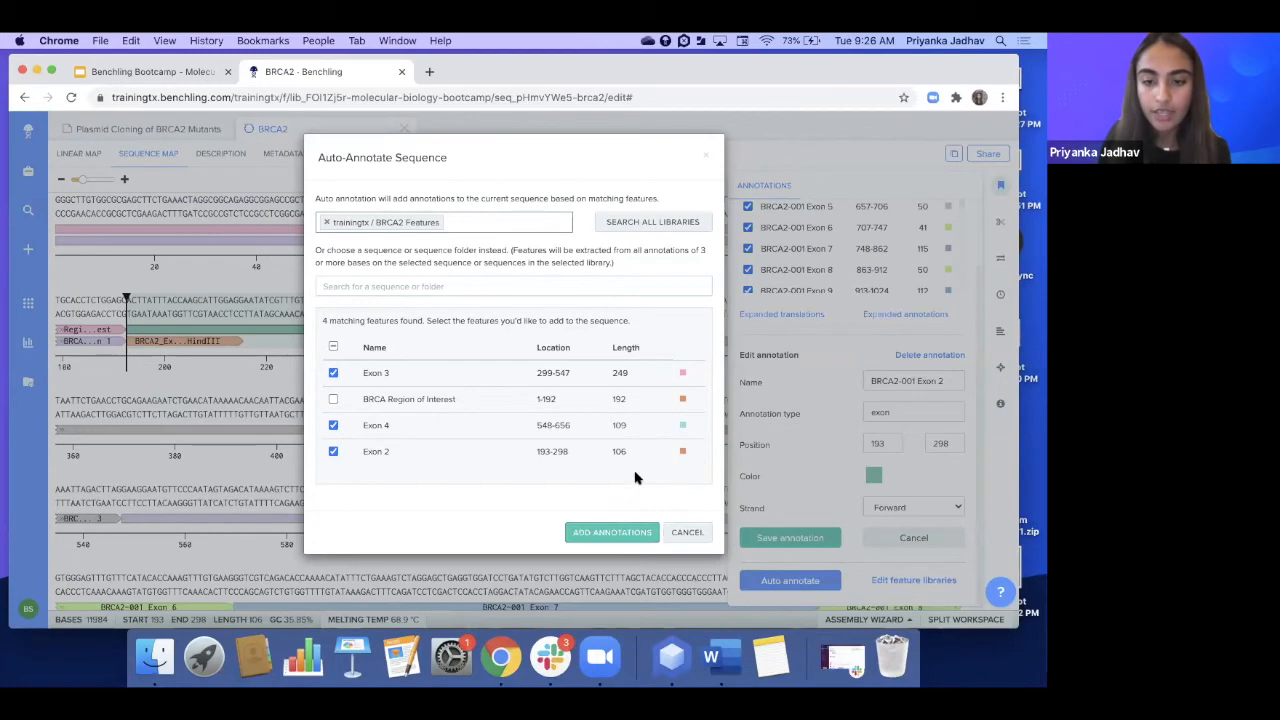
{"action": "left_click", "coordinate": [611, 532]}
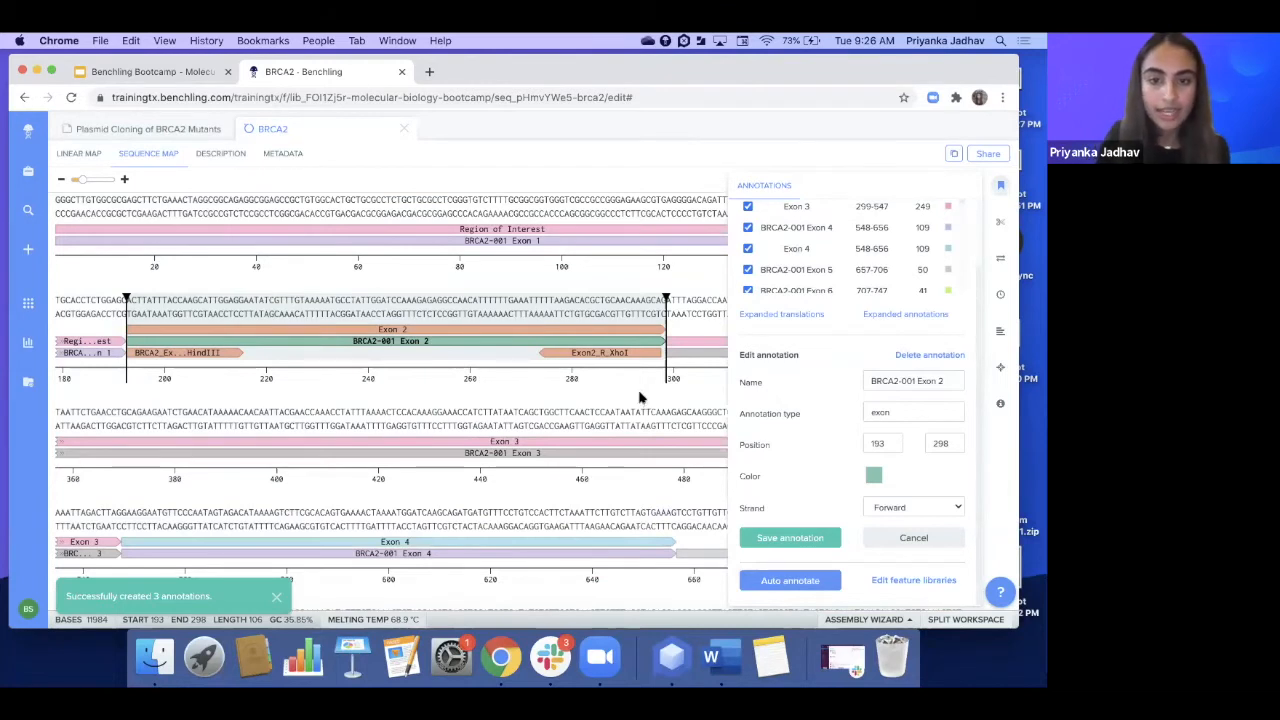
Close the annotations list and return to the Plasmid Cloning of BRCA2 Mutants entry to reach its Explore Annotations checklist
{"action": "left_click", "coordinate": [1001, 187]}
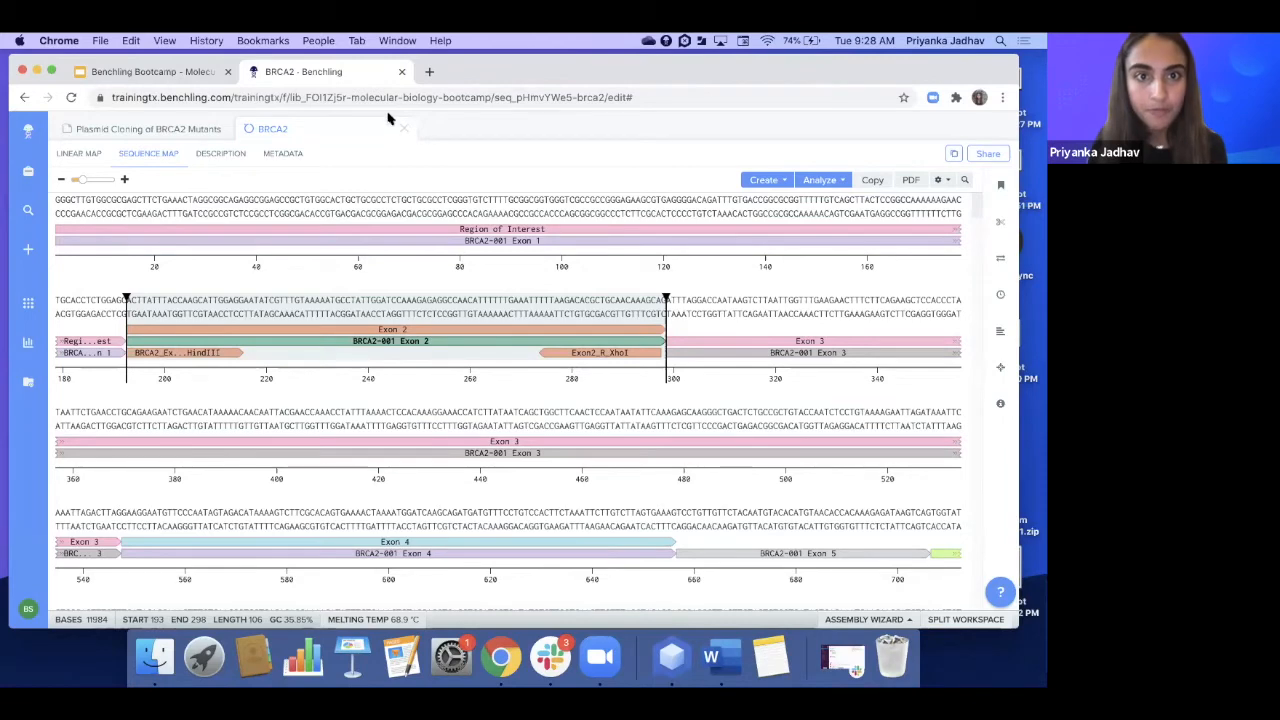
{"action": "left_click", "coordinate": [163, 131]}
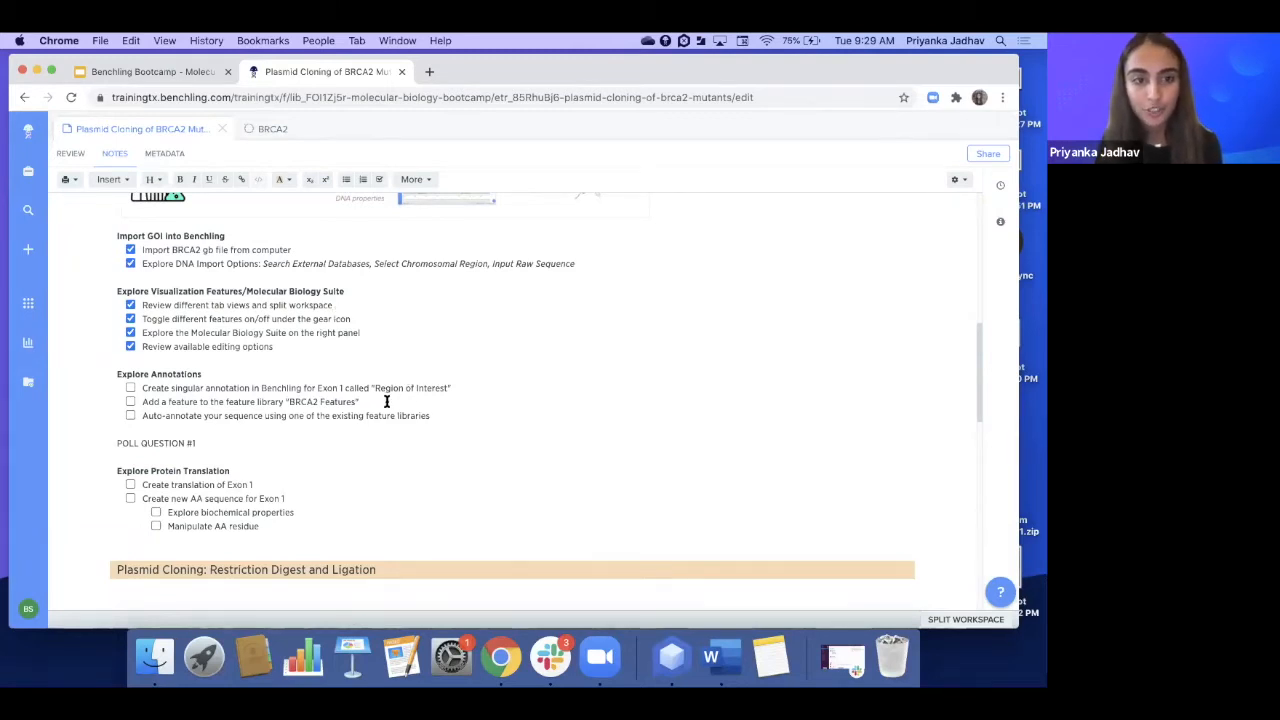
Mark all three Explore Annotations checklist items as done: singular annotation, BRCA2 Features library addition, and auto-annotation
{"action": "scroll", "coordinate": [321, 417], "scroll_direction": "down", "scroll_amount": 3}
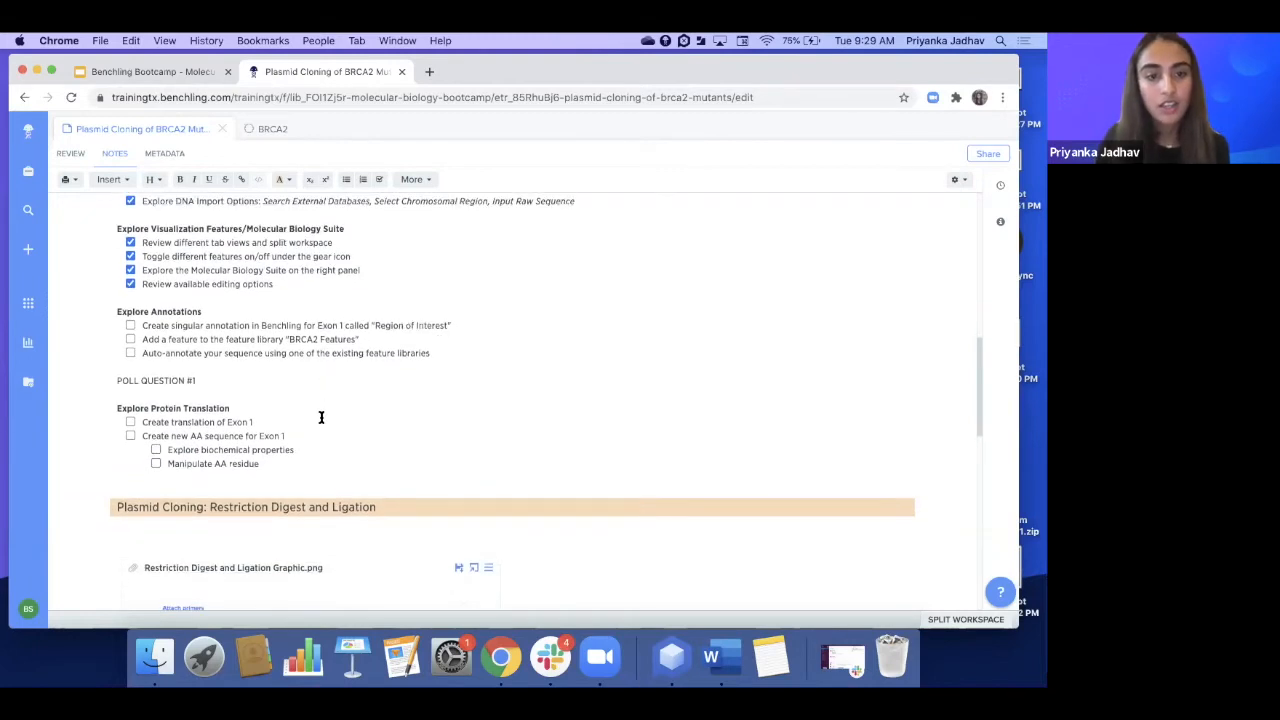
{"action": "scroll", "coordinate": [321, 417], "scroll_direction": "down", "scroll_amount": 3}
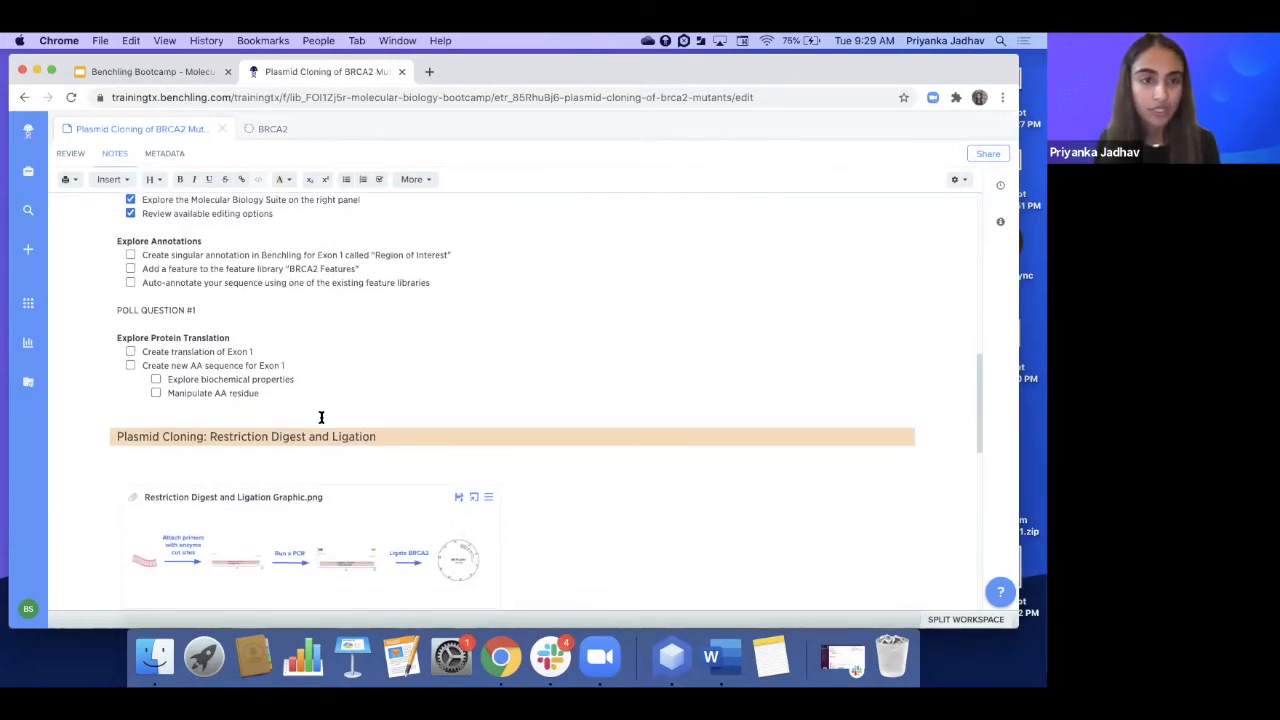
{"action": "left_click", "coordinate": [130, 255]}
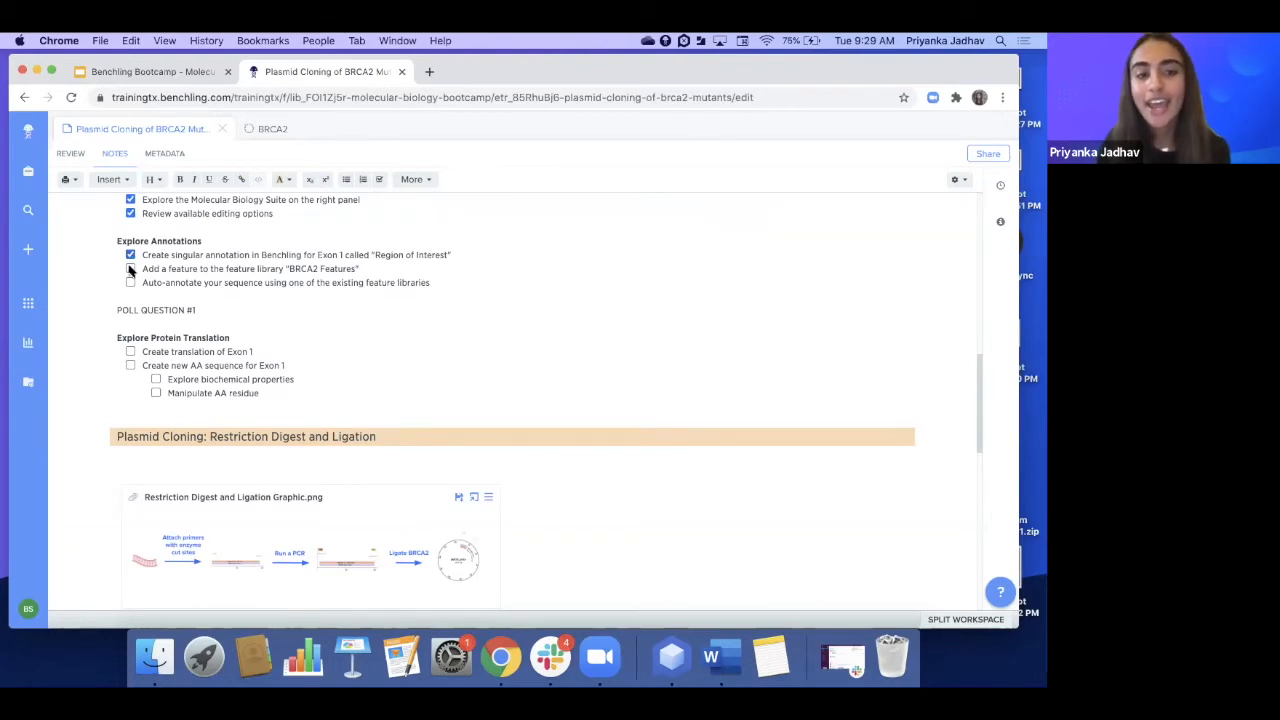
{"action": "left_click", "coordinate": [130, 269]}
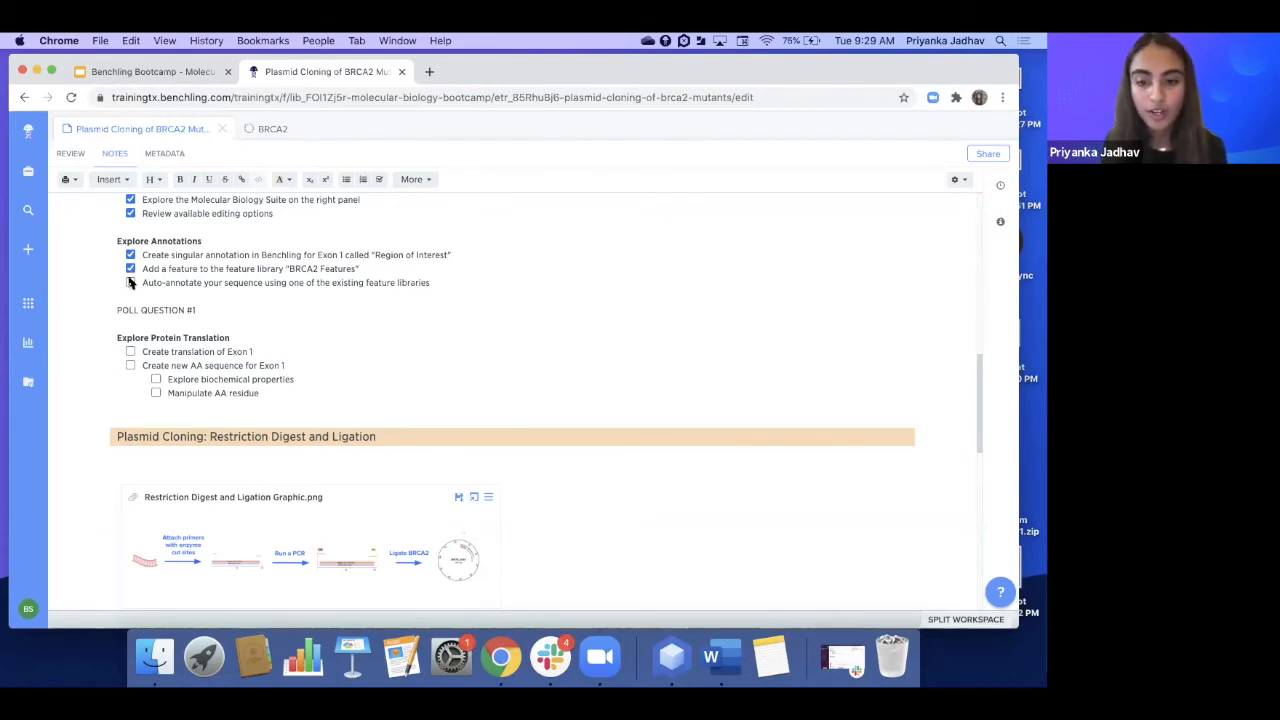
{"action": "left_click", "coordinate": [130, 283]}
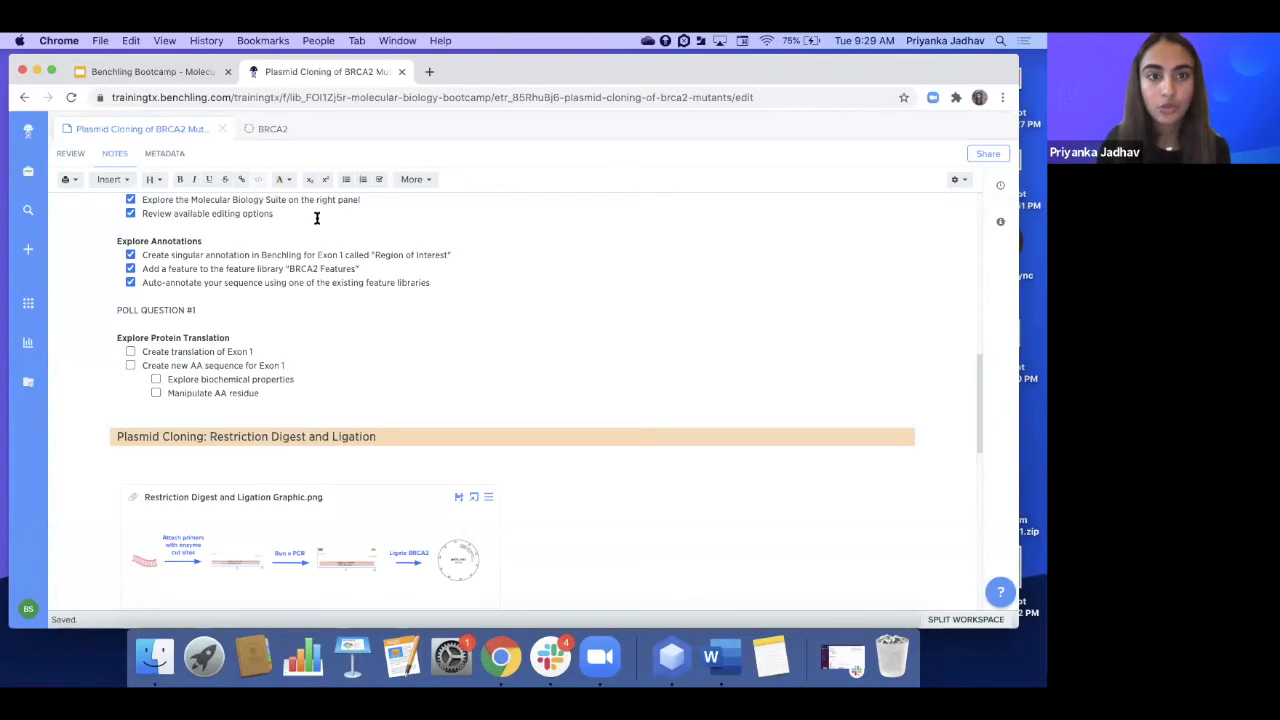
Return to the BRCA2 sequence and create a forward translation of the Region of Interest annotation spanning Exon 1
{"action": "left_click", "coordinate": [325, 135]}
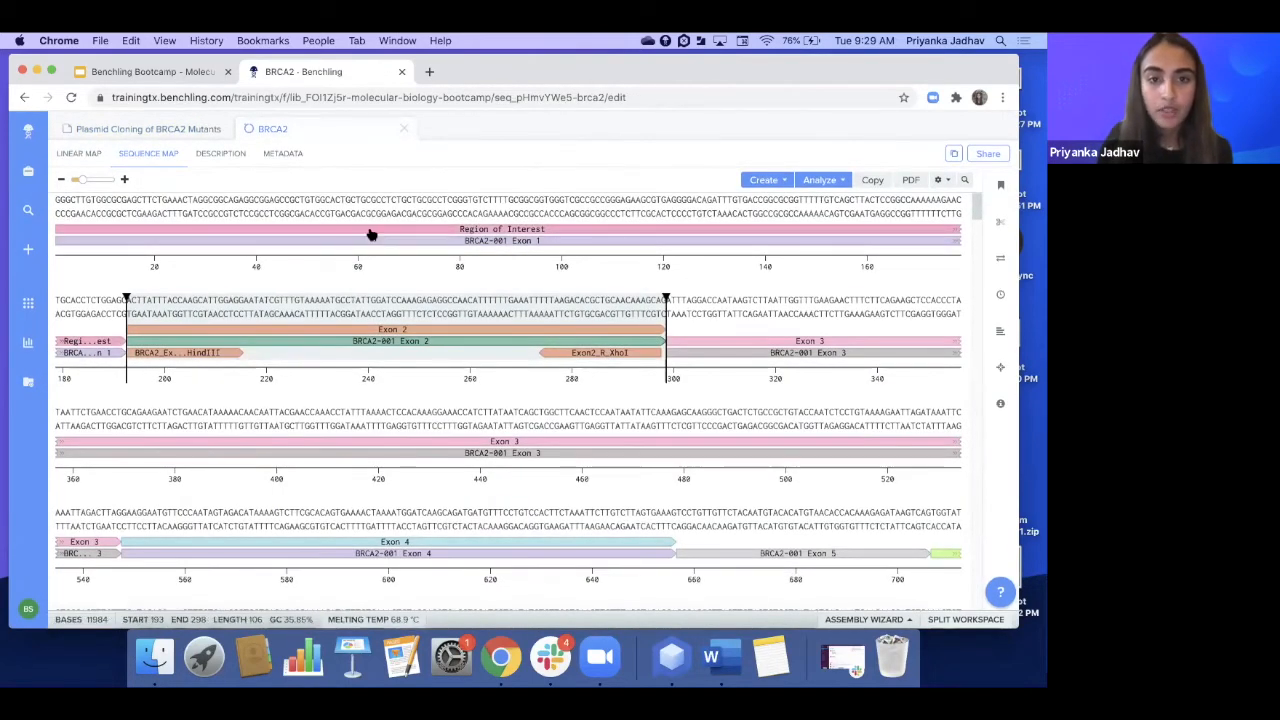
{"action": "left_click", "coordinate": [376, 213]}
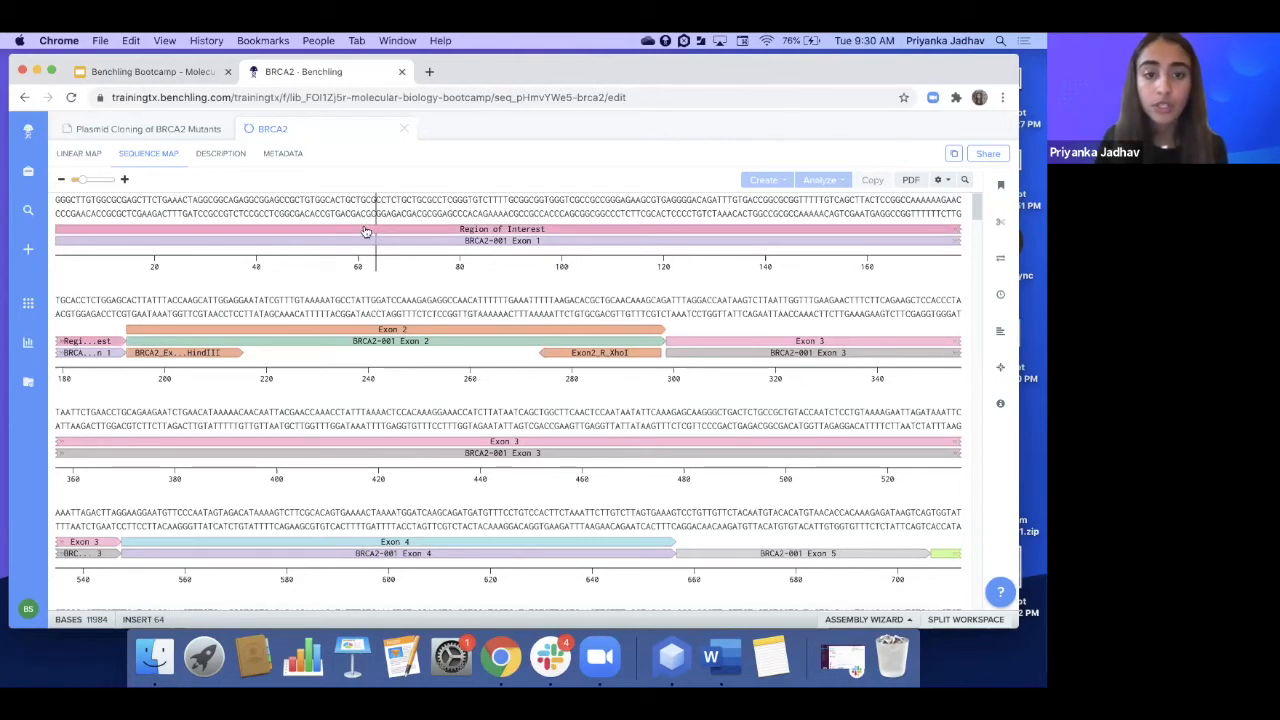
{"action": "left_click", "coordinate": [366, 230]}
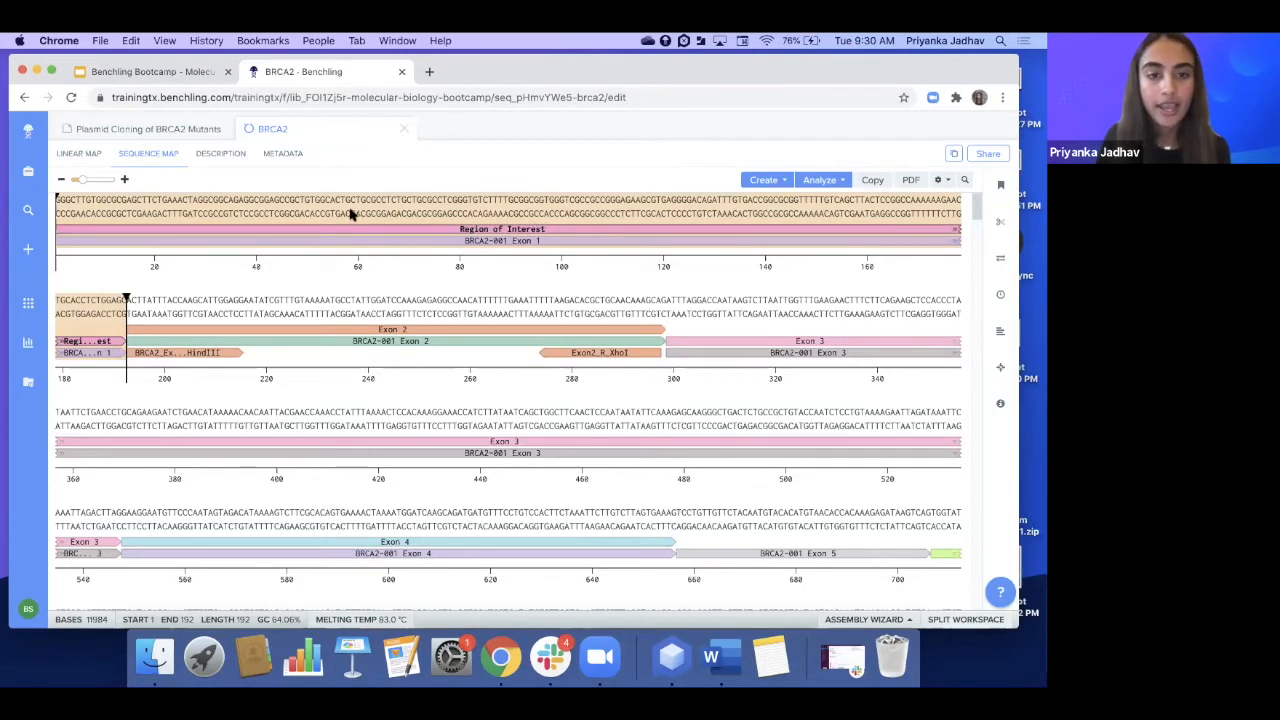
{"action": "right_click", "coordinate": [351, 214]}
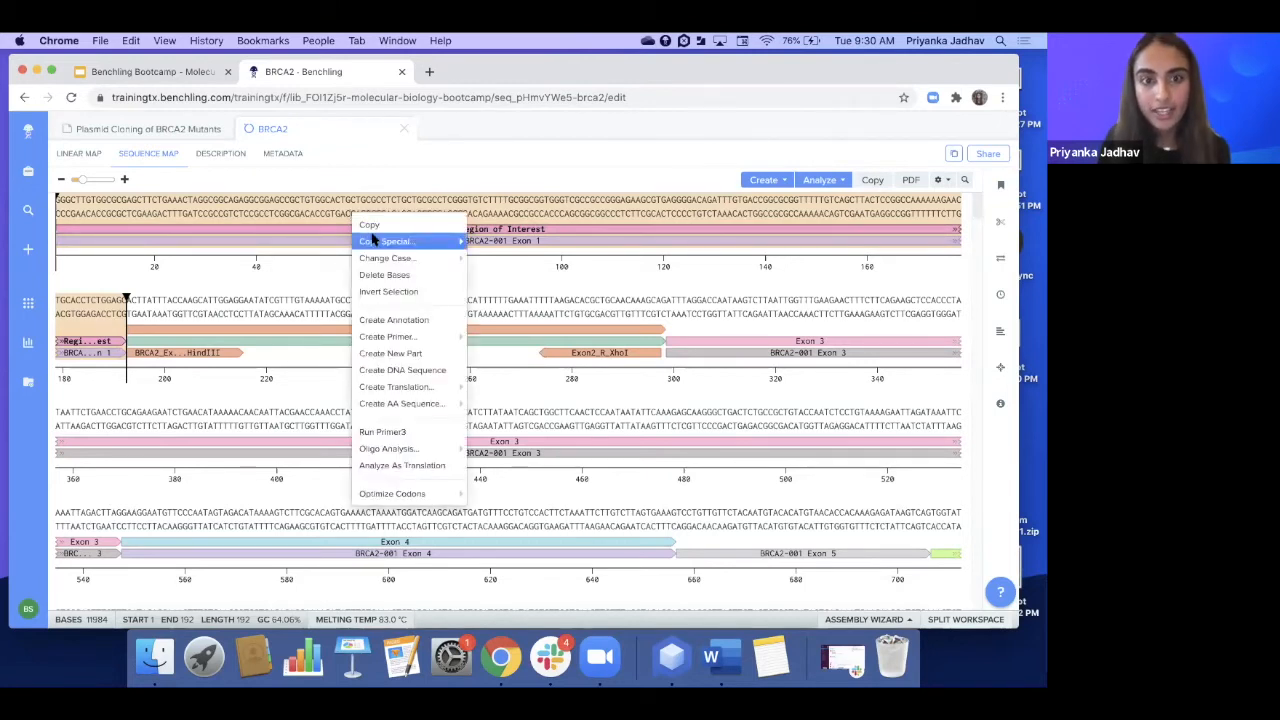
{"action": "mouse_move", "coordinate": [397, 388]}
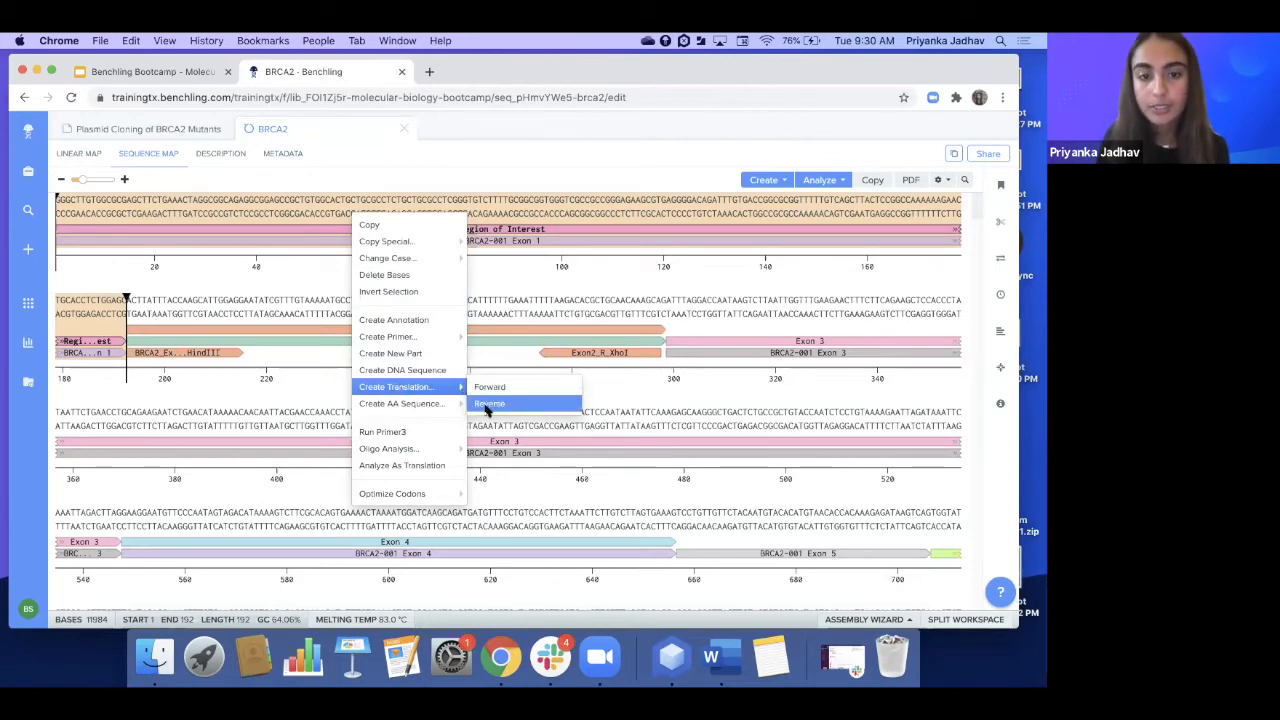
{"action": "left_click", "coordinate": [489, 388]}
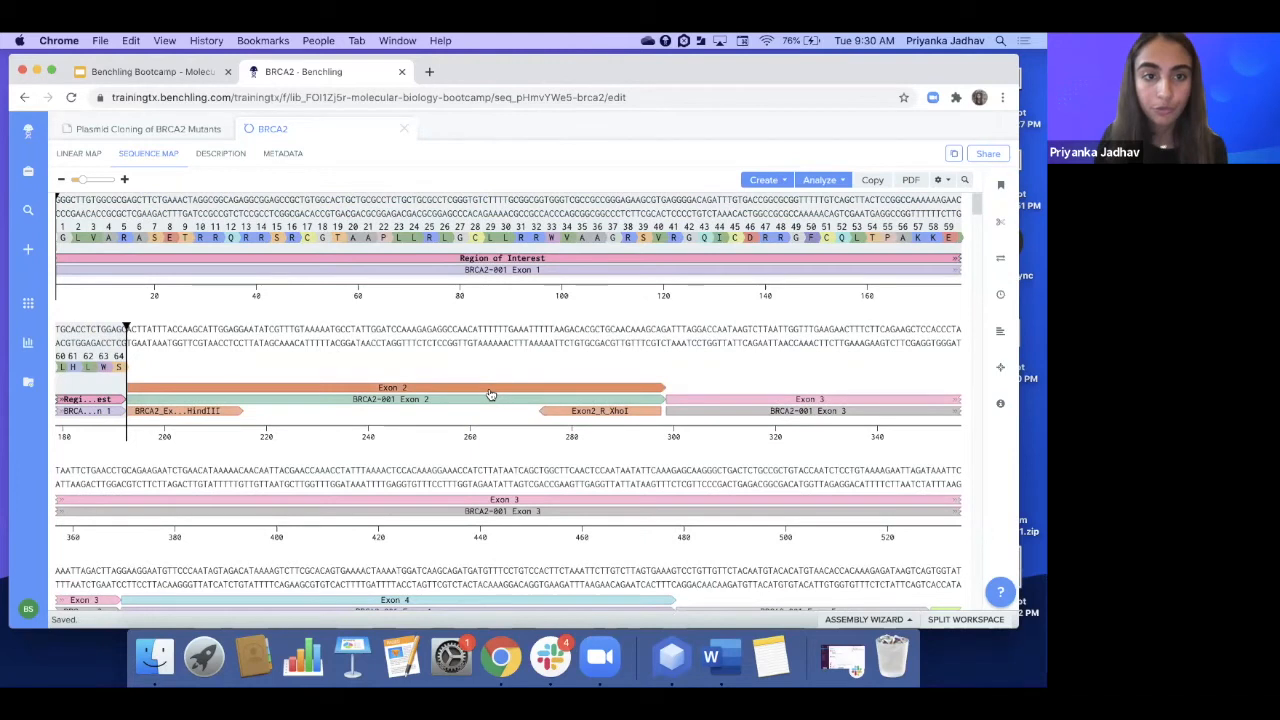
Replace the first base of the BRCA2 sequence with T to change the first codon of the Exon 1 translation
{"action": "left_click", "coordinate": [380, 210]}
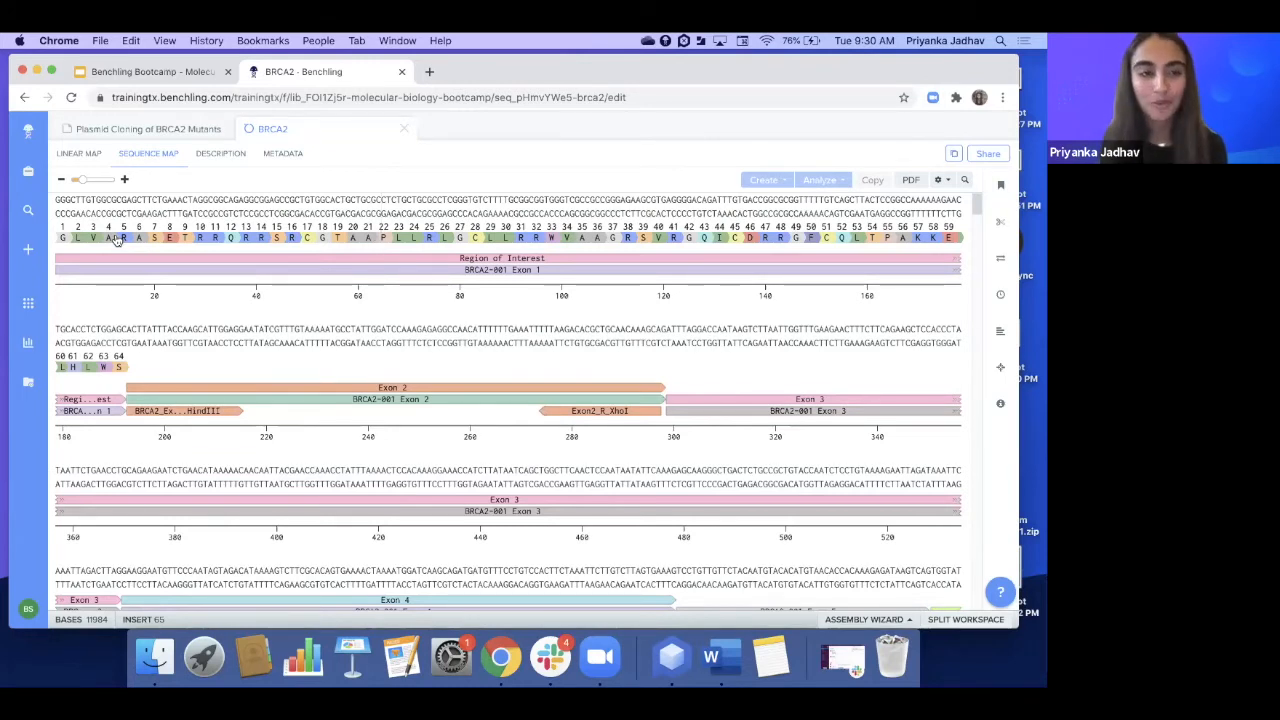
{"action": "left_click", "coordinate": [58, 200]}
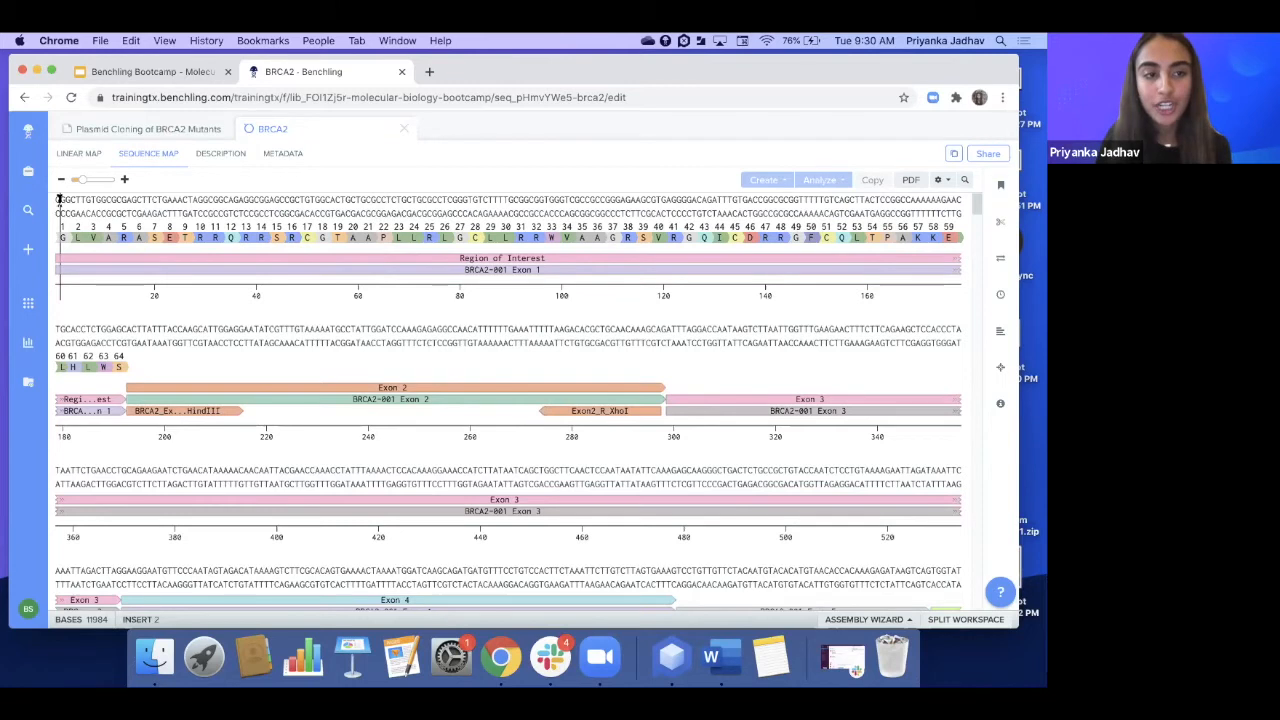
{"action": "left_click_drag", "start_coordinate": [58, 200], "coordinate": [62, 201]}
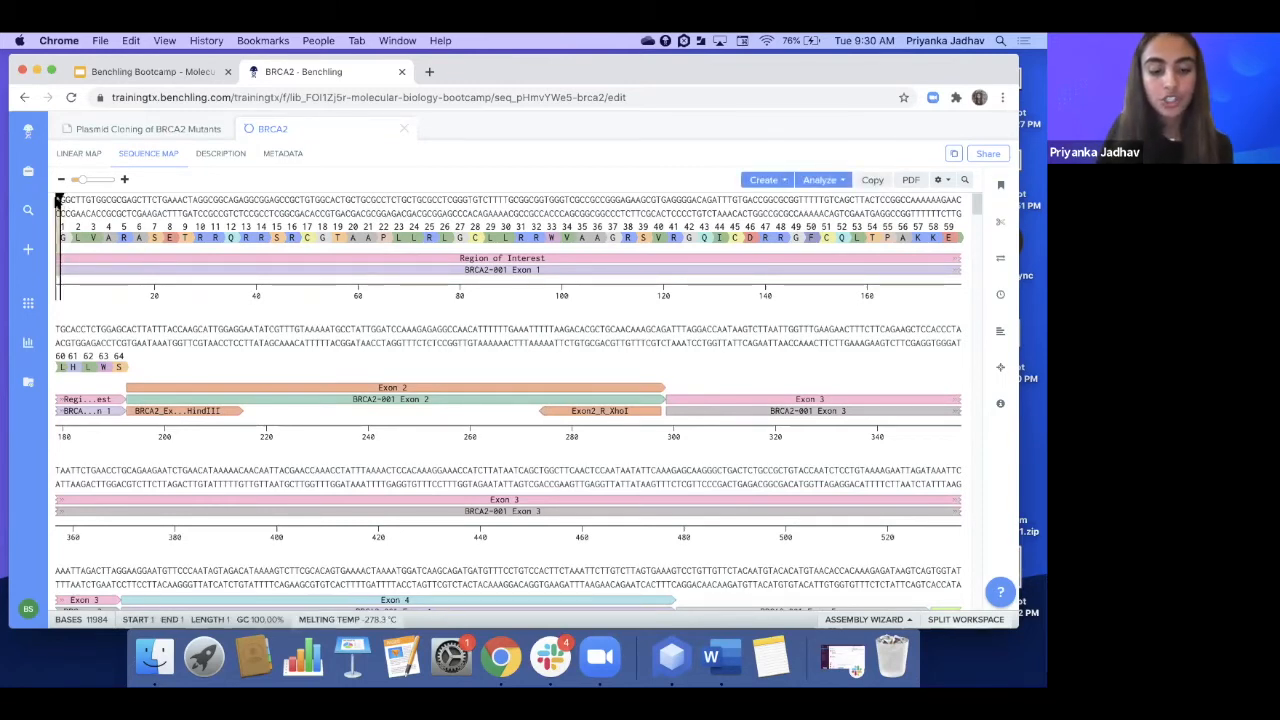
{"action": "type", "text": "T"}
{"action": "key", "text": "Return"}
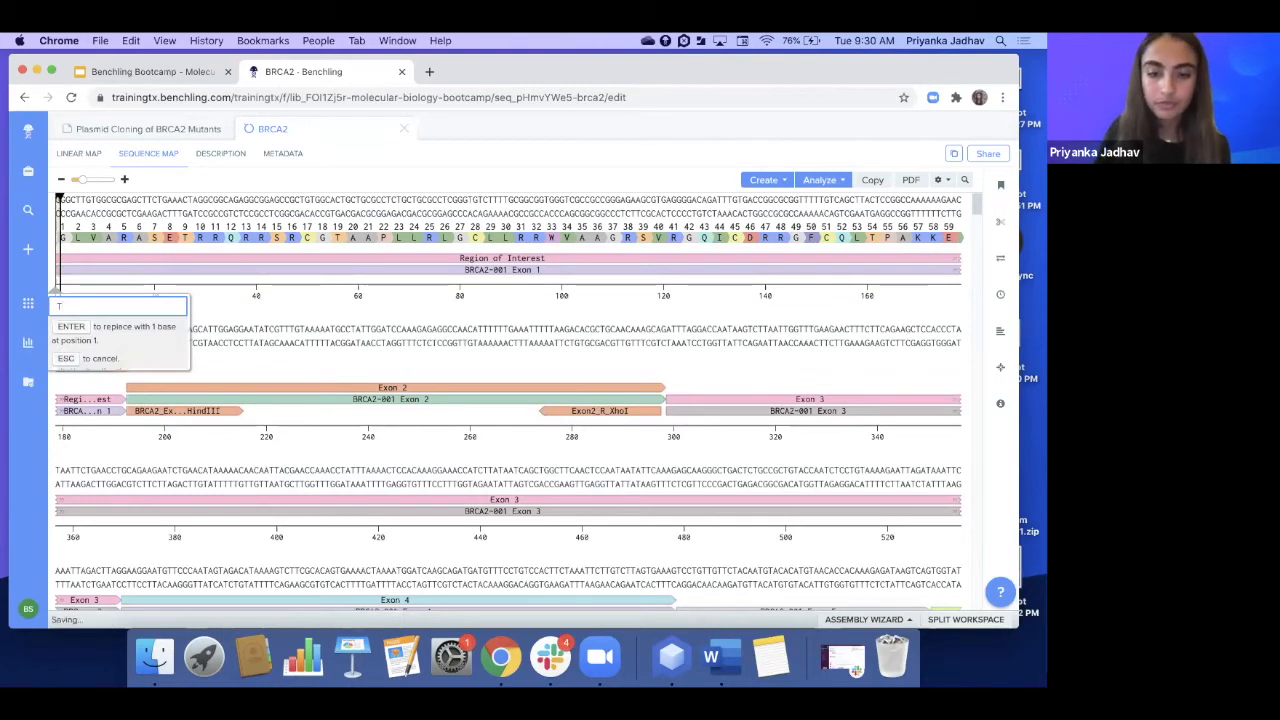
{"action": "left_click", "coordinate": [84, 201]}
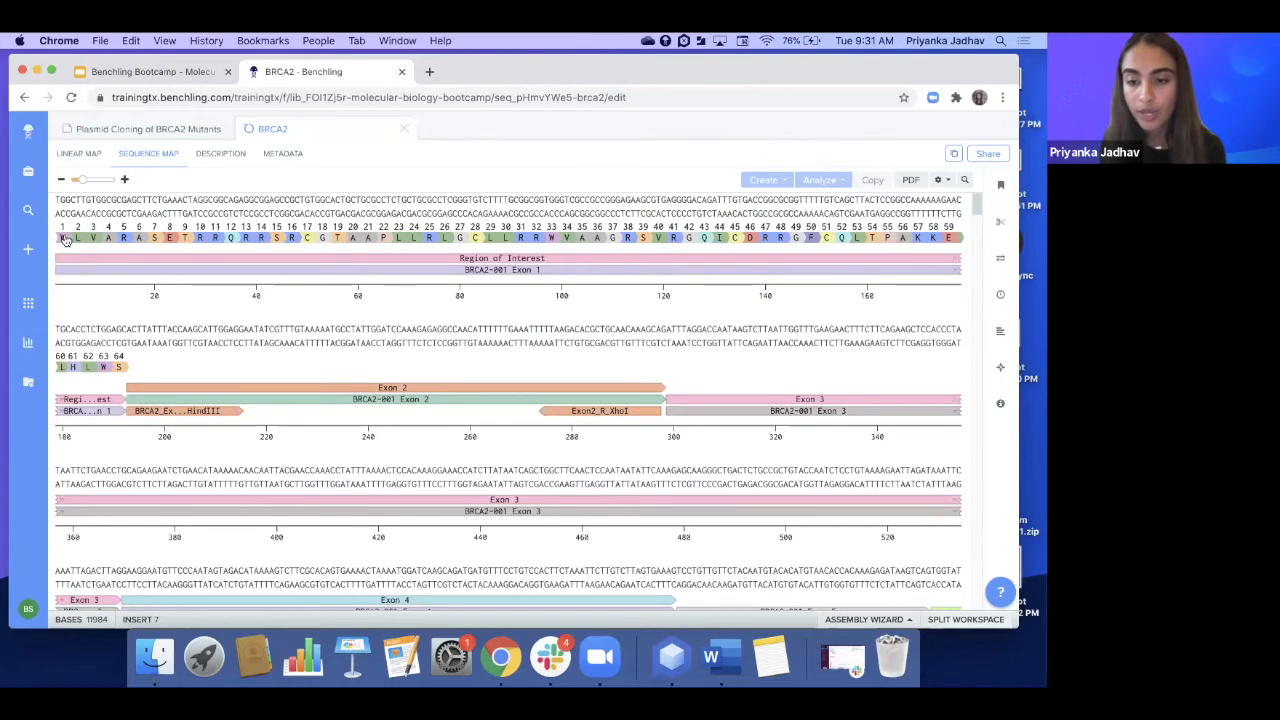
Review the Change Amino Acid codon table for the first residue with Canis.lupus as the organism, and close it without choosing a codon
{"action": "right_click", "coordinate": [64, 239]}
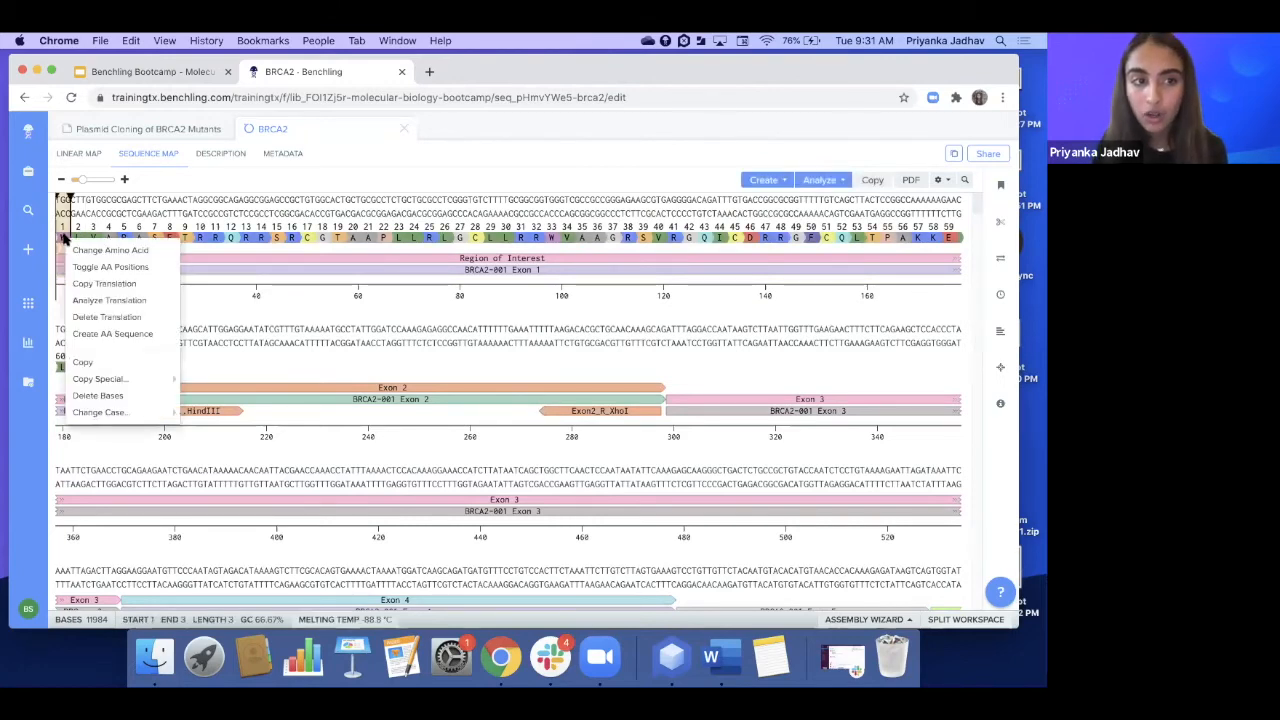
{"action": "left_click", "coordinate": [92, 250]}
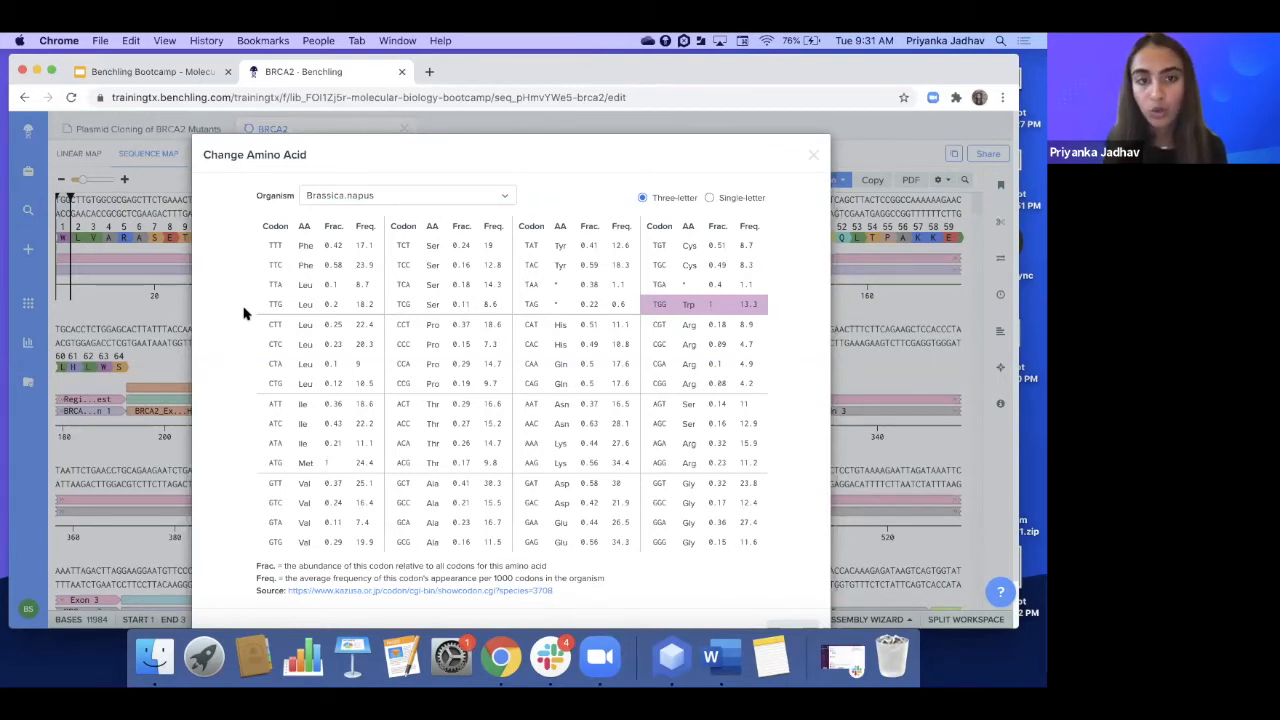
{"action": "left_click", "coordinate": [390, 198]}
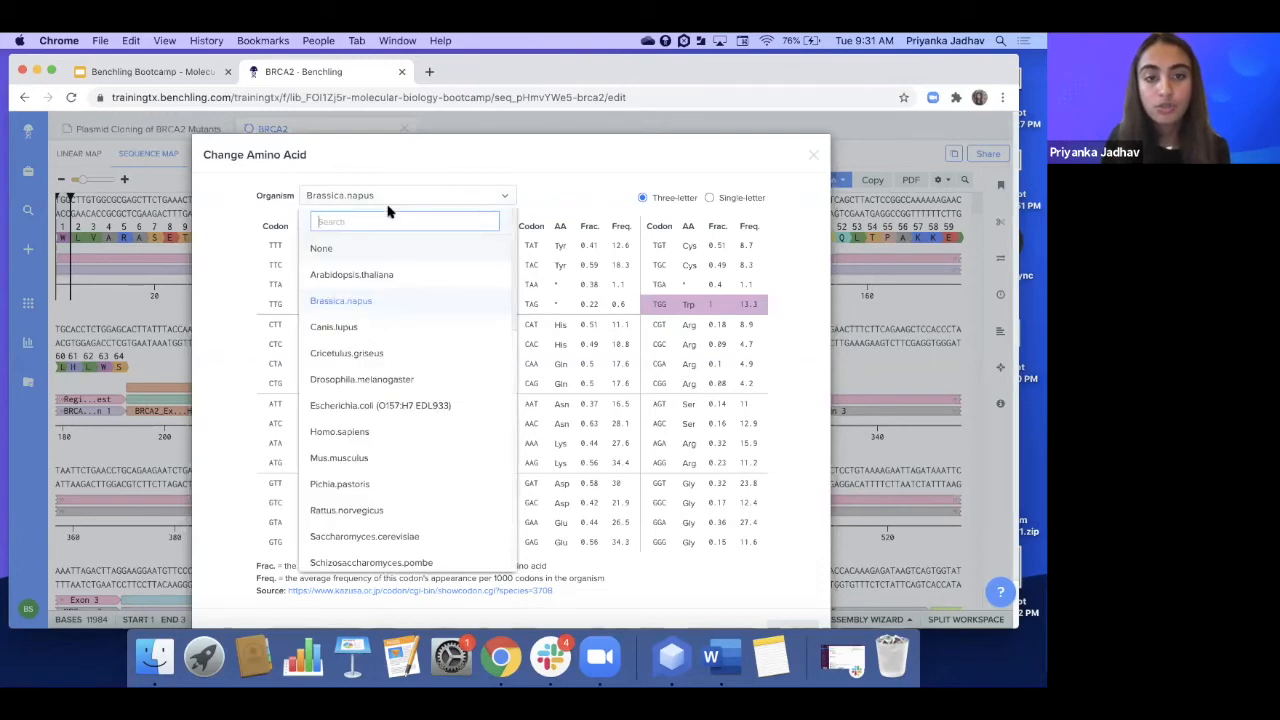
{"action": "left_click", "coordinate": [372, 329]}
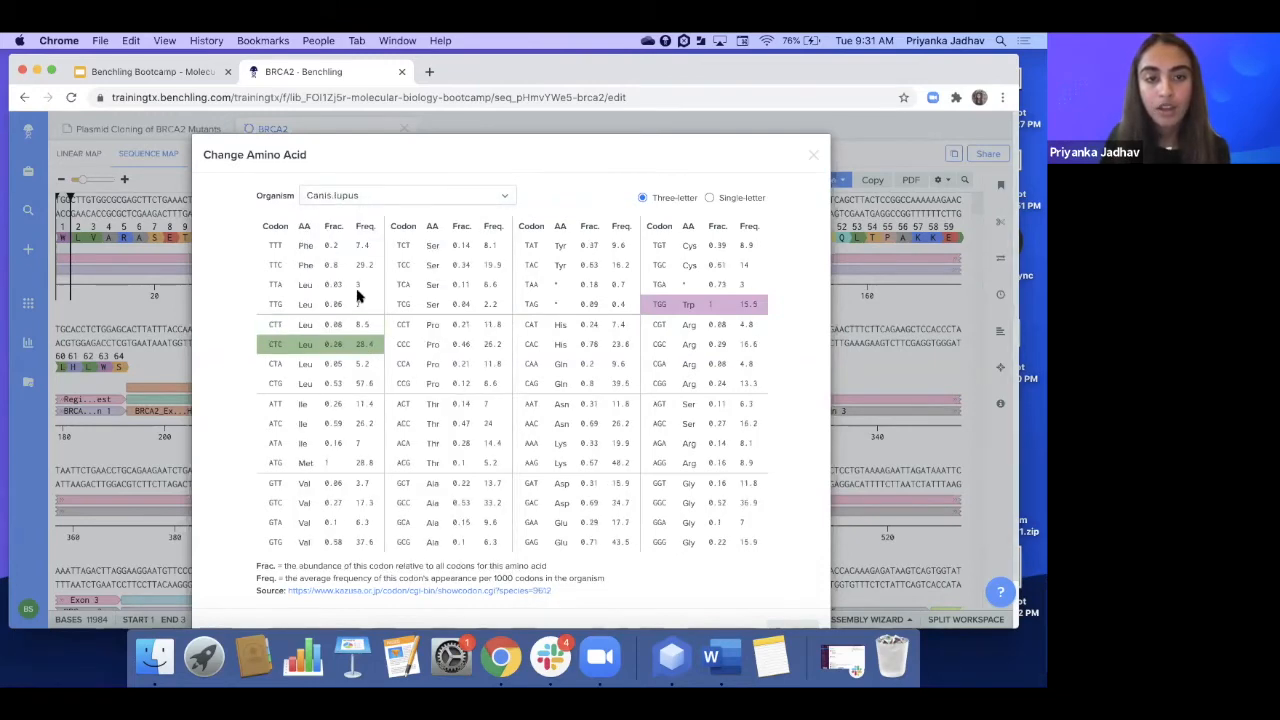
{"action": "scroll", "coordinate": [587, 163], "scroll_direction": "down", "scroll_amount": 1}
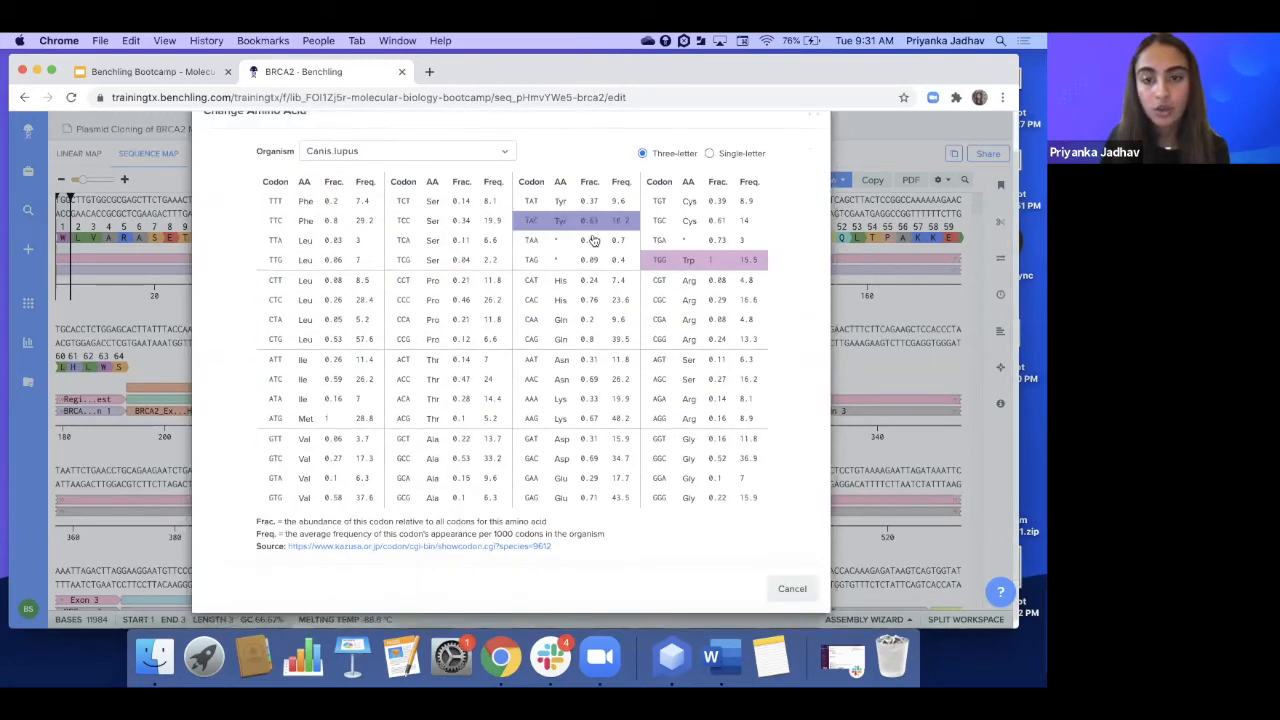
{"action": "scroll", "coordinate": [593, 242], "scroll_direction": "up", "scroll_amount": 1}
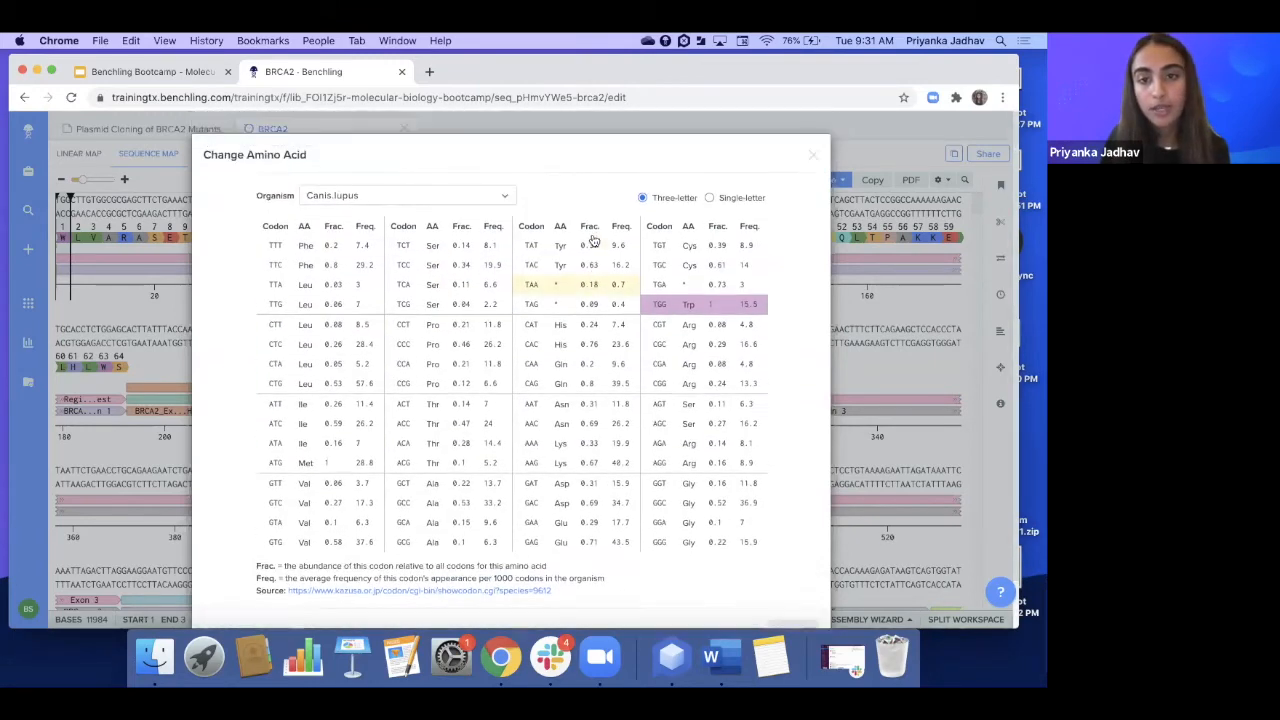
{"action": "left_click", "coordinate": [813, 155]}
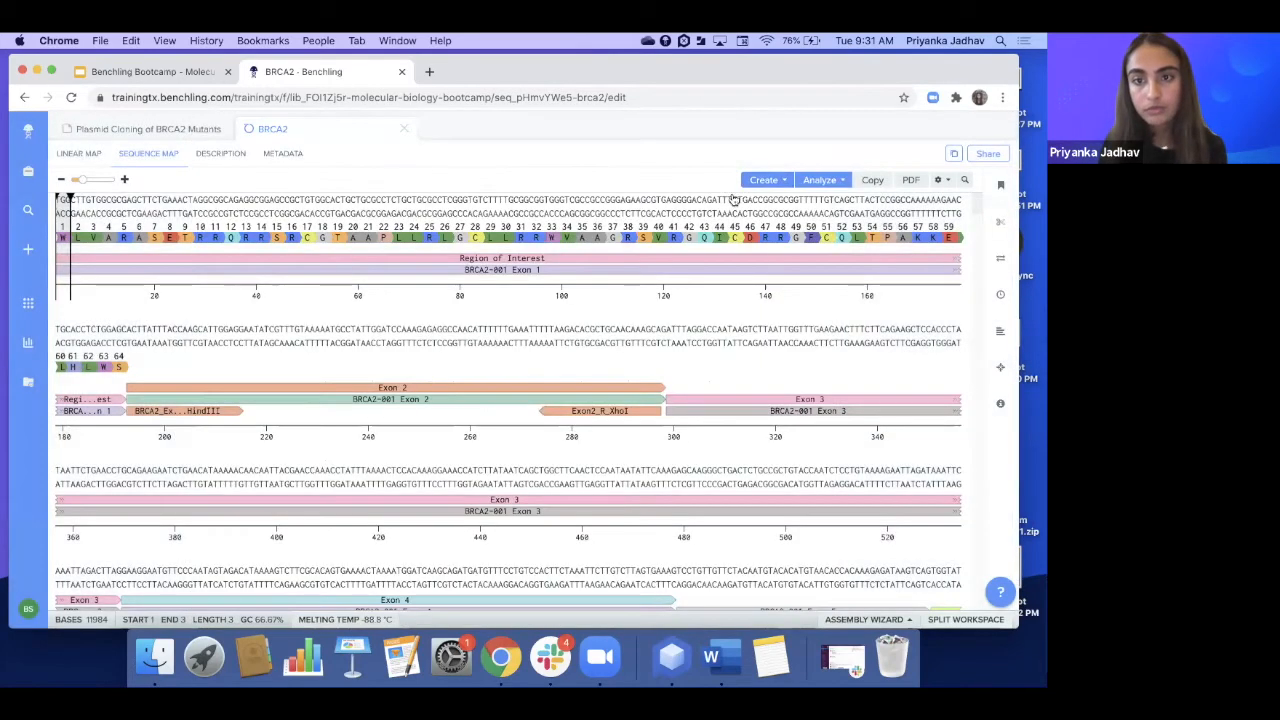
Create a forward AA sequence from the Region of Interest, saved in Molecular Biology Bootcamp under the suggested name "BRCA2 translation [1-192]"
{"action": "left_click", "coordinate": [540, 258]}
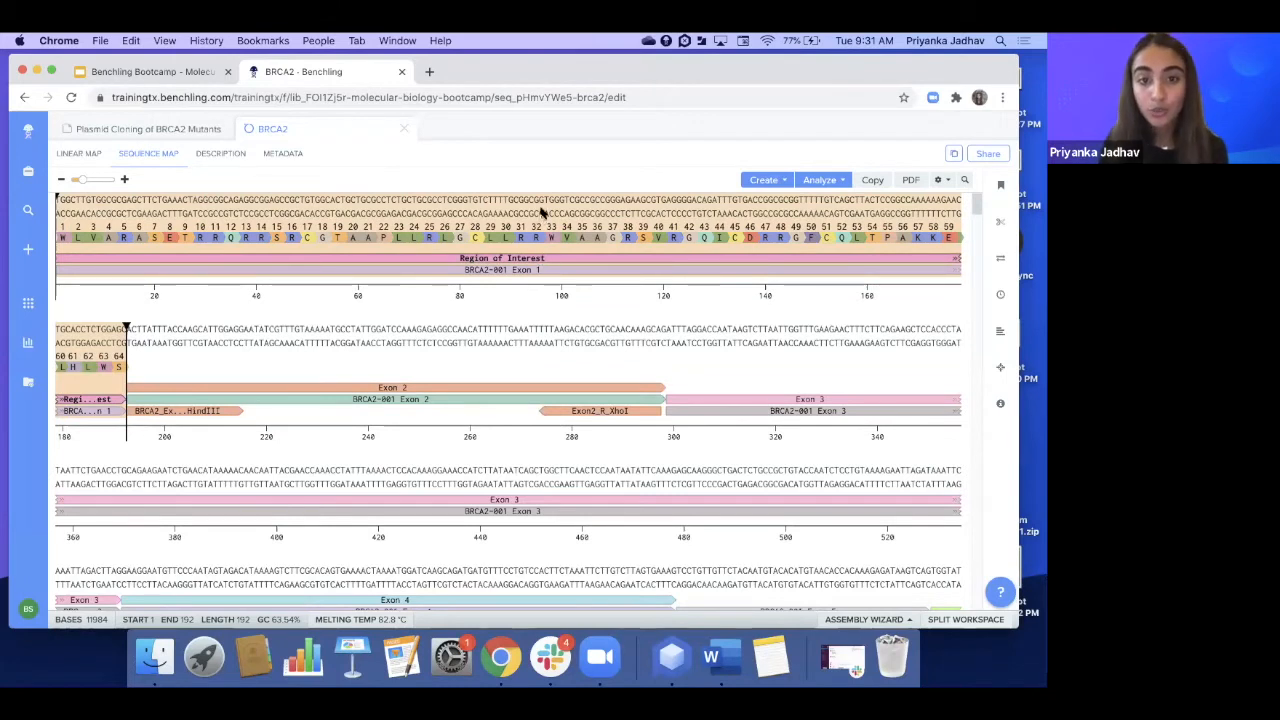
{"action": "right_click", "coordinate": [543, 214]}
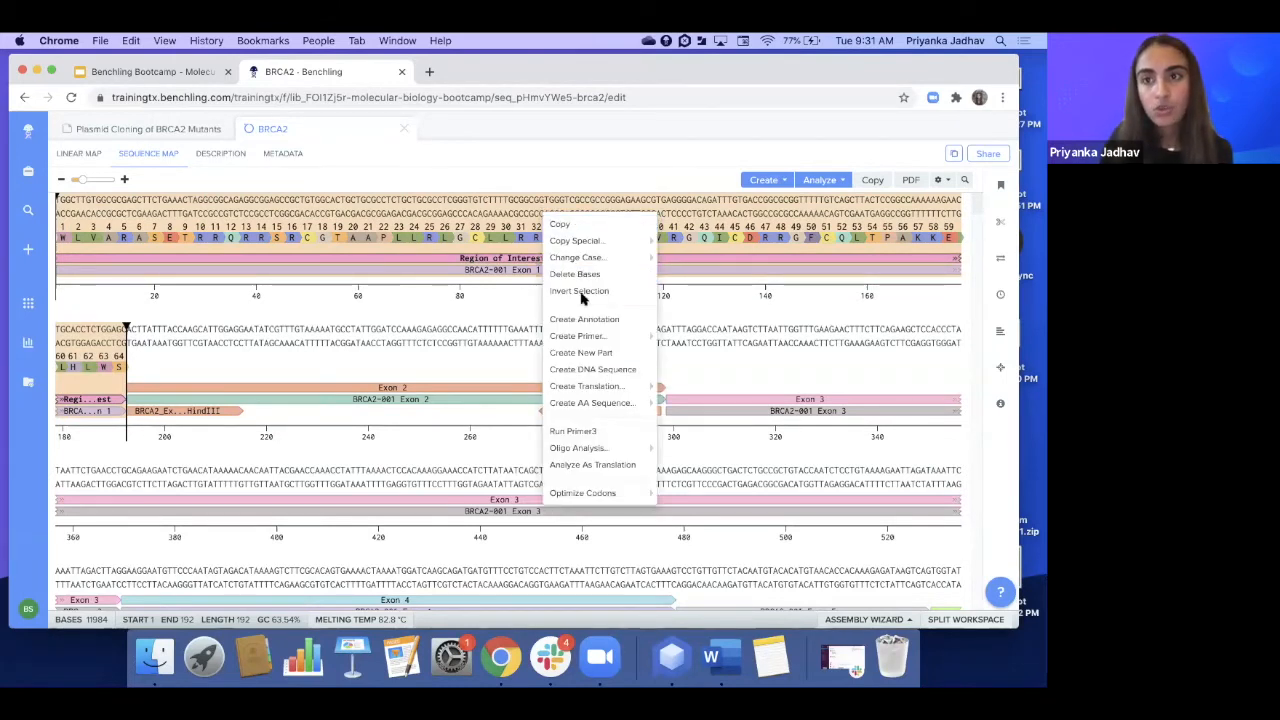
{"action": "mouse_move", "coordinate": [589, 404]}
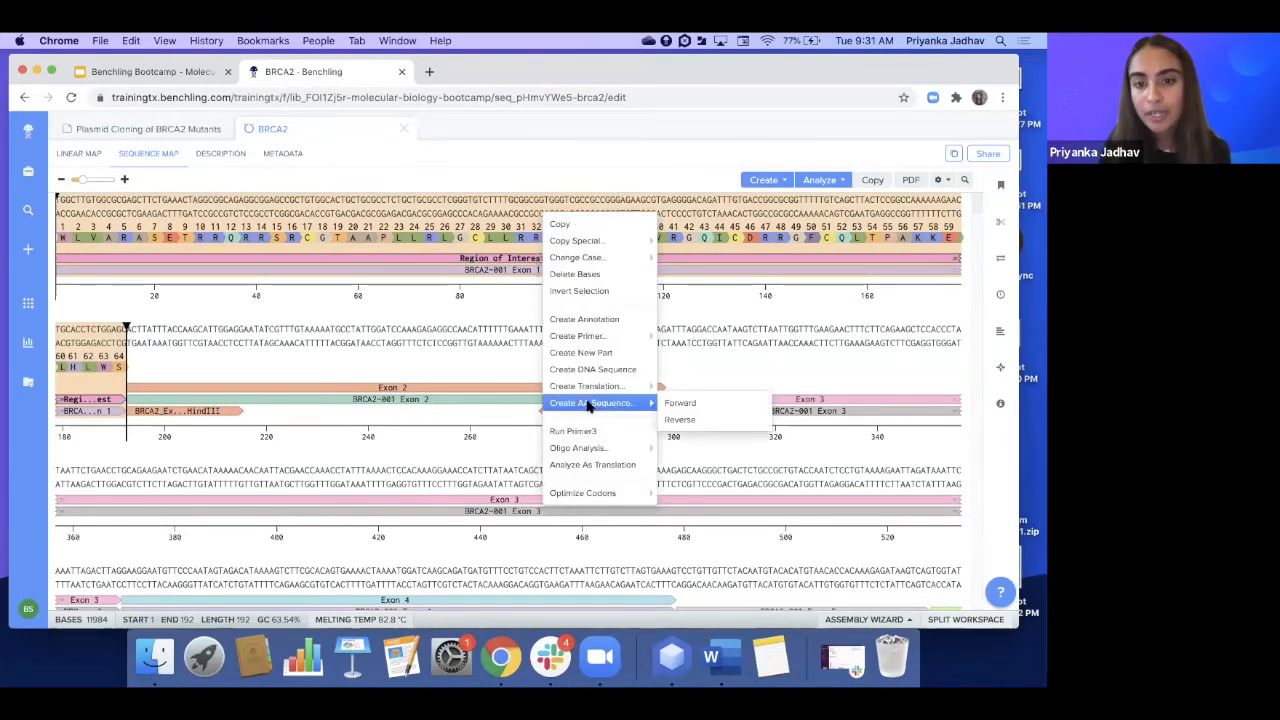
{"action": "left_click", "coordinate": [680, 404]}
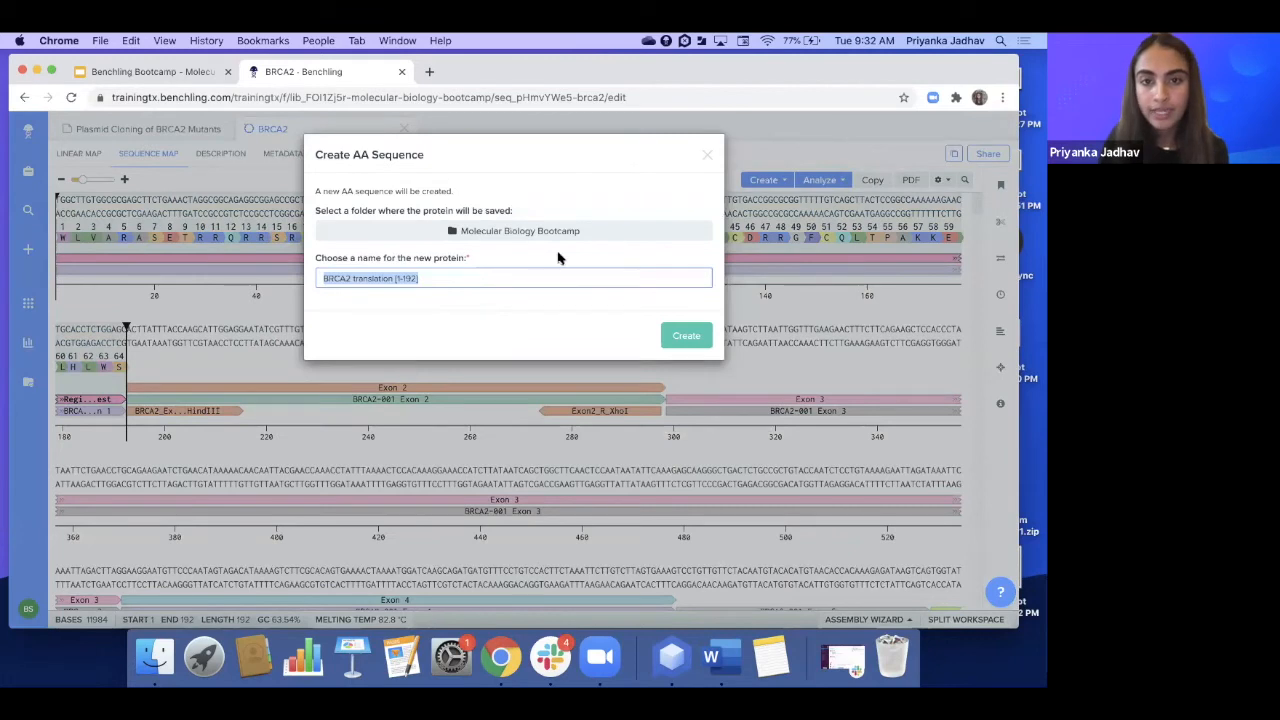
{"action": "left_click", "coordinate": [686, 335]}
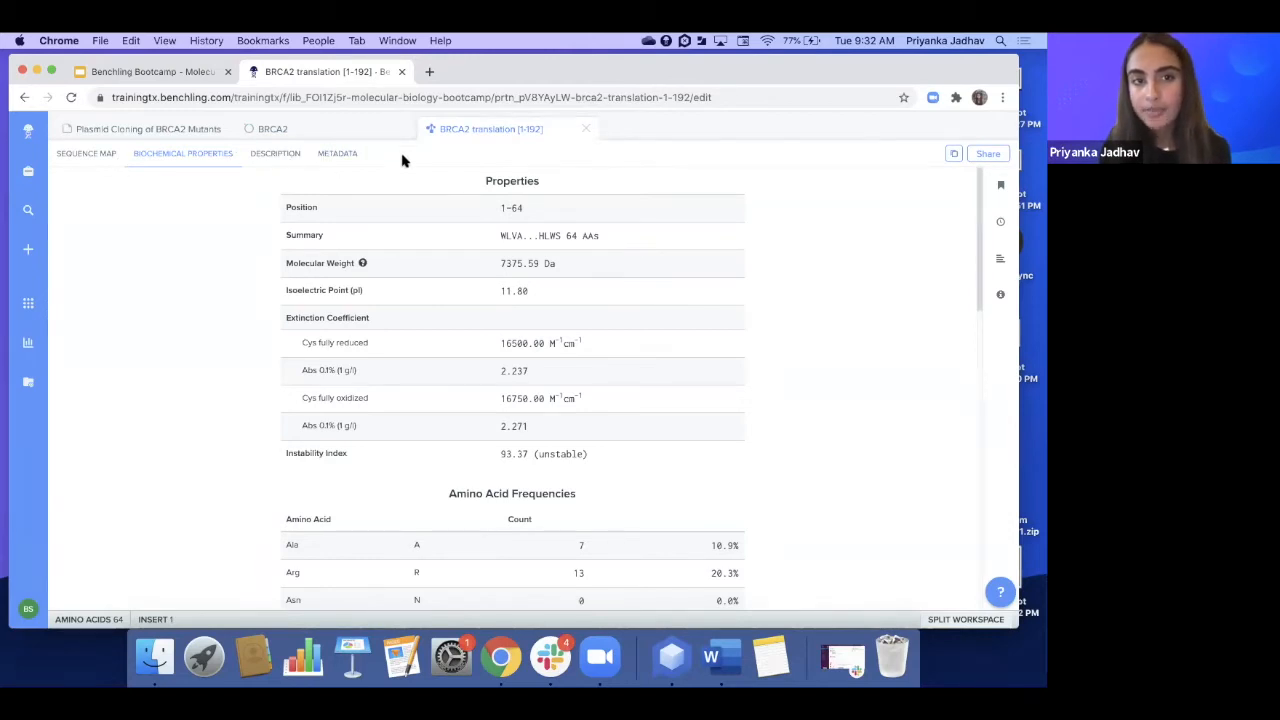
Examine the new protein's sequence map and its biochemical properties, and return to the BRCA2 sequence with nothing selected
{"action": "left_click", "coordinate": [100, 158]}
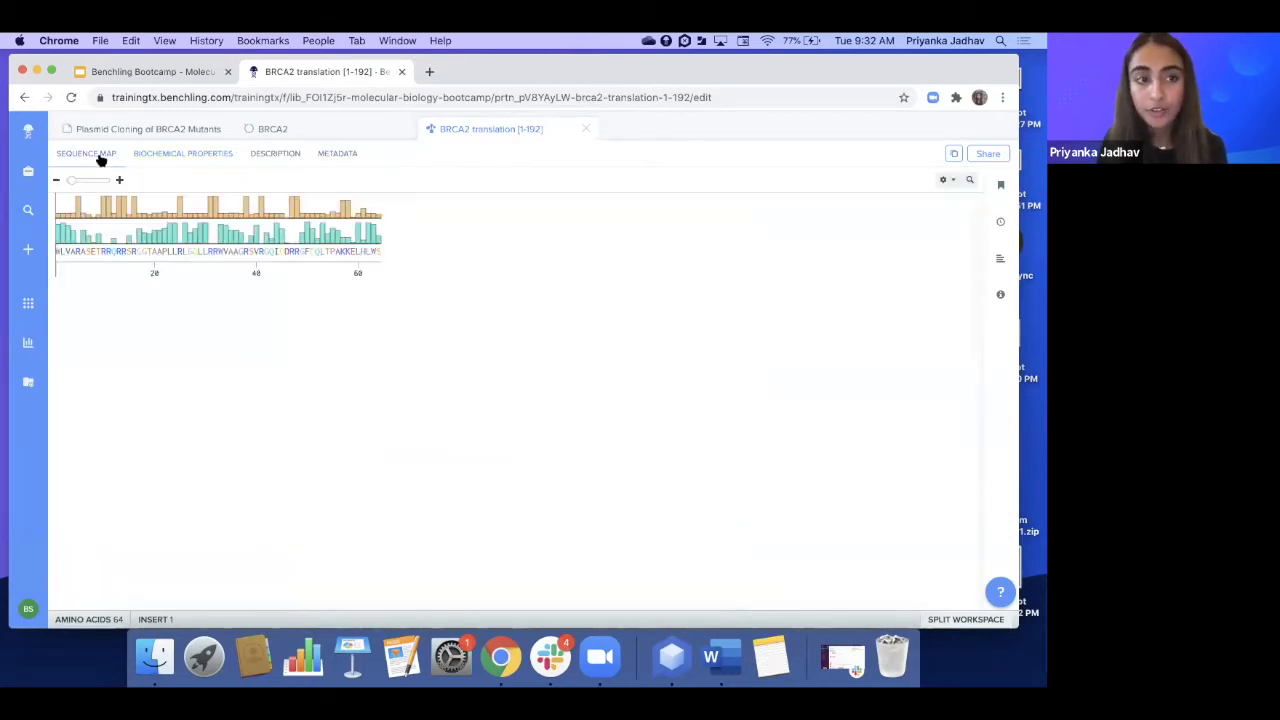
{"action": "left_click_drag", "start_coordinate": [77, 180], "coordinate": [97, 182]}
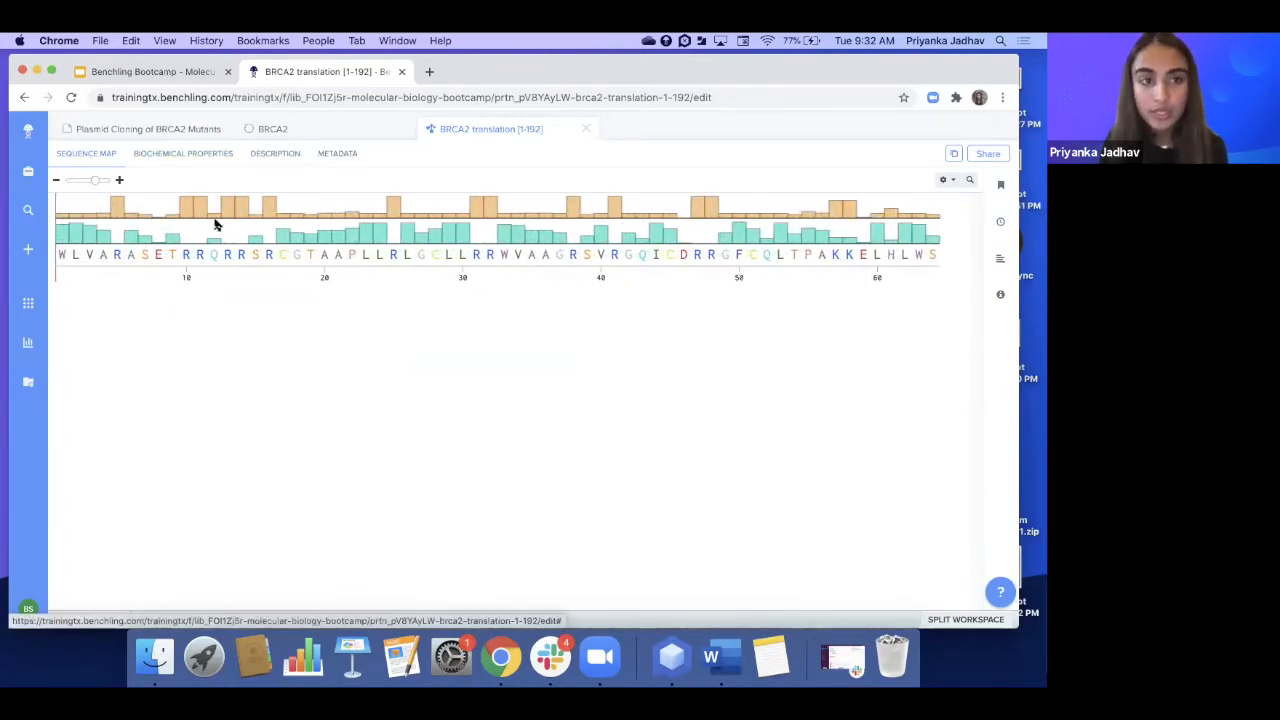
{"action": "left_click", "coordinate": [203, 155]}
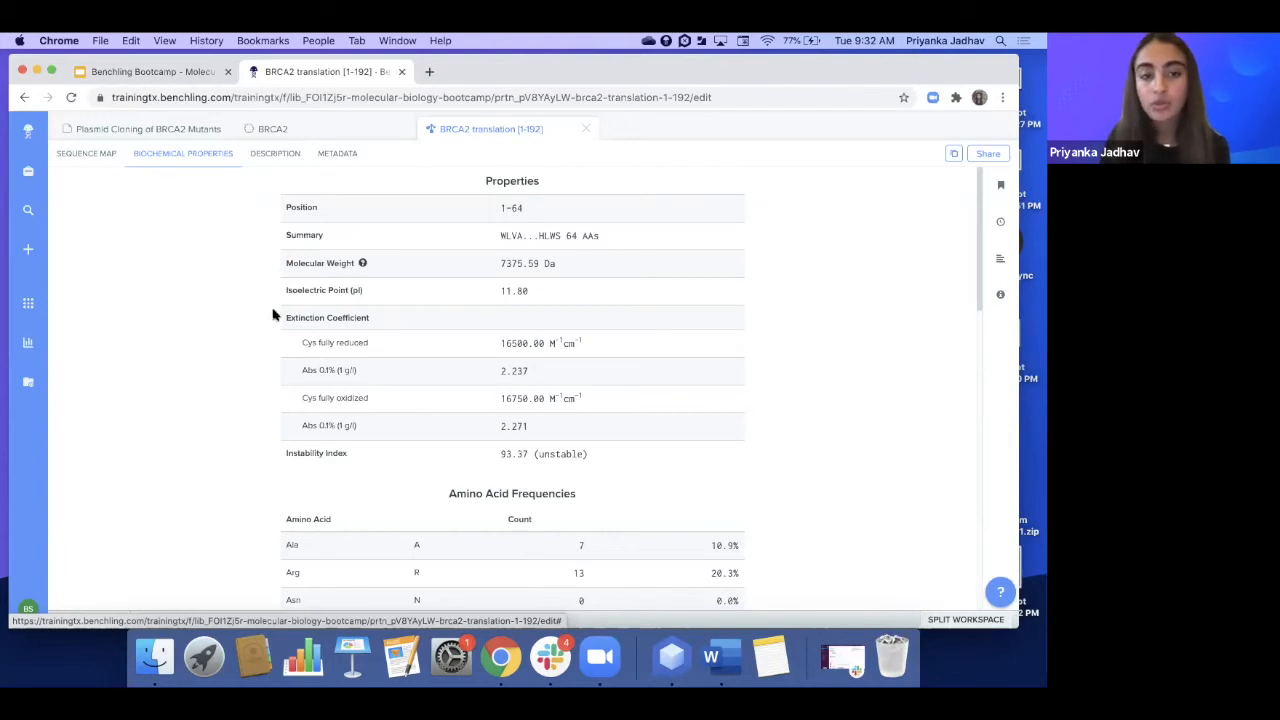
{"action": "scroll", "coordinate": [300, 290], "scroll_direction": "down", "scroll_amount": 1}
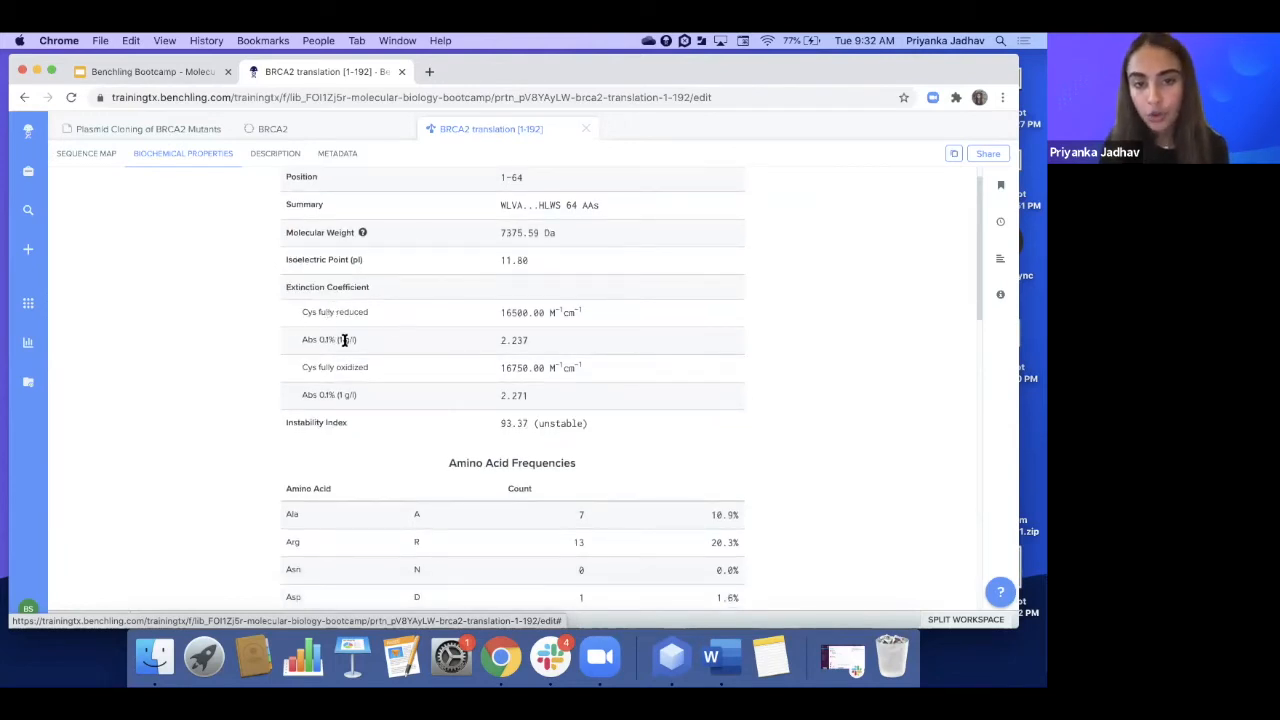
{"action": "scroll", "coordinate": [418, 458], "scroll_direction": "down", "scroll_amount": 1}
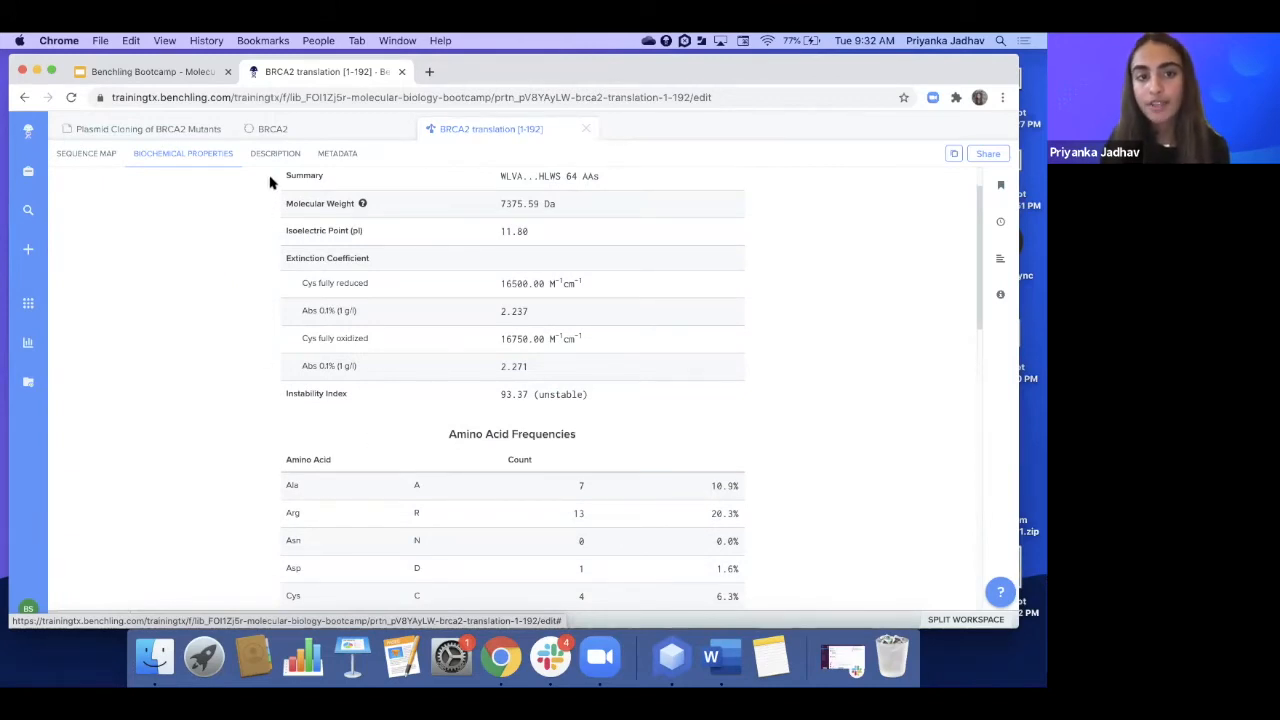
{"action": "left_click", "coordinate": [337, 133]}
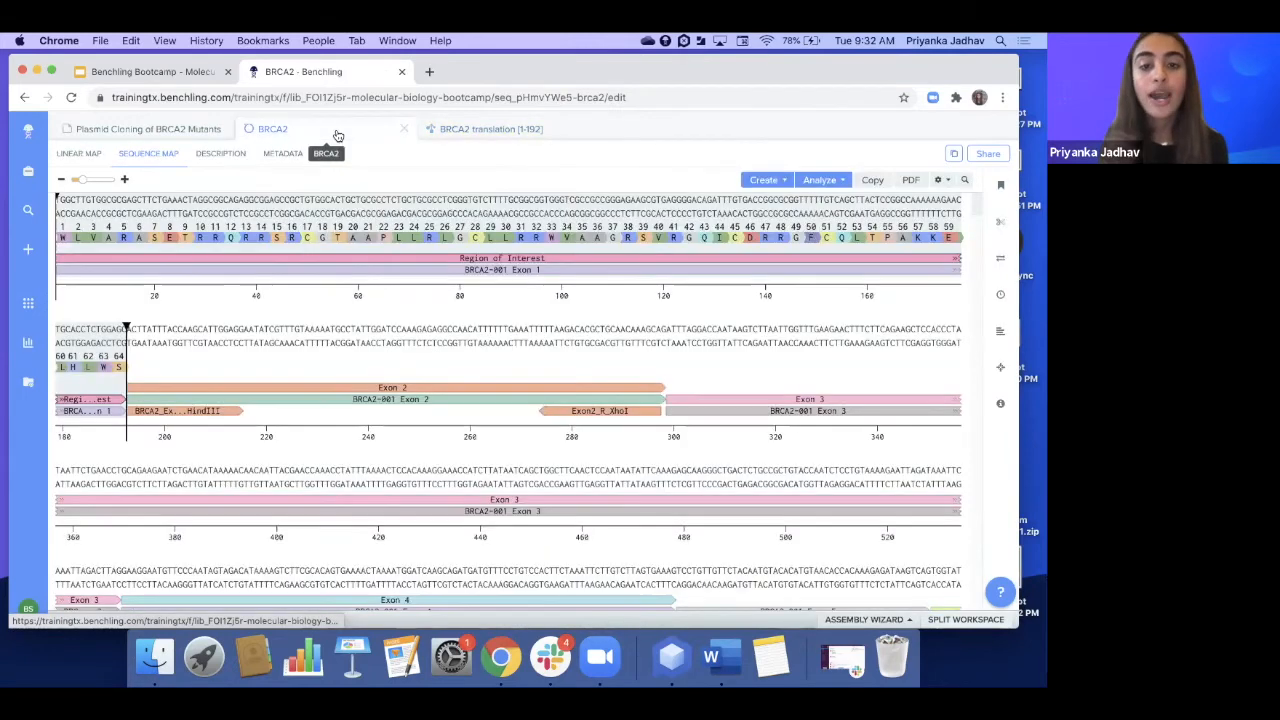
{"action": "left_click", "coordinate": [350, 212]}
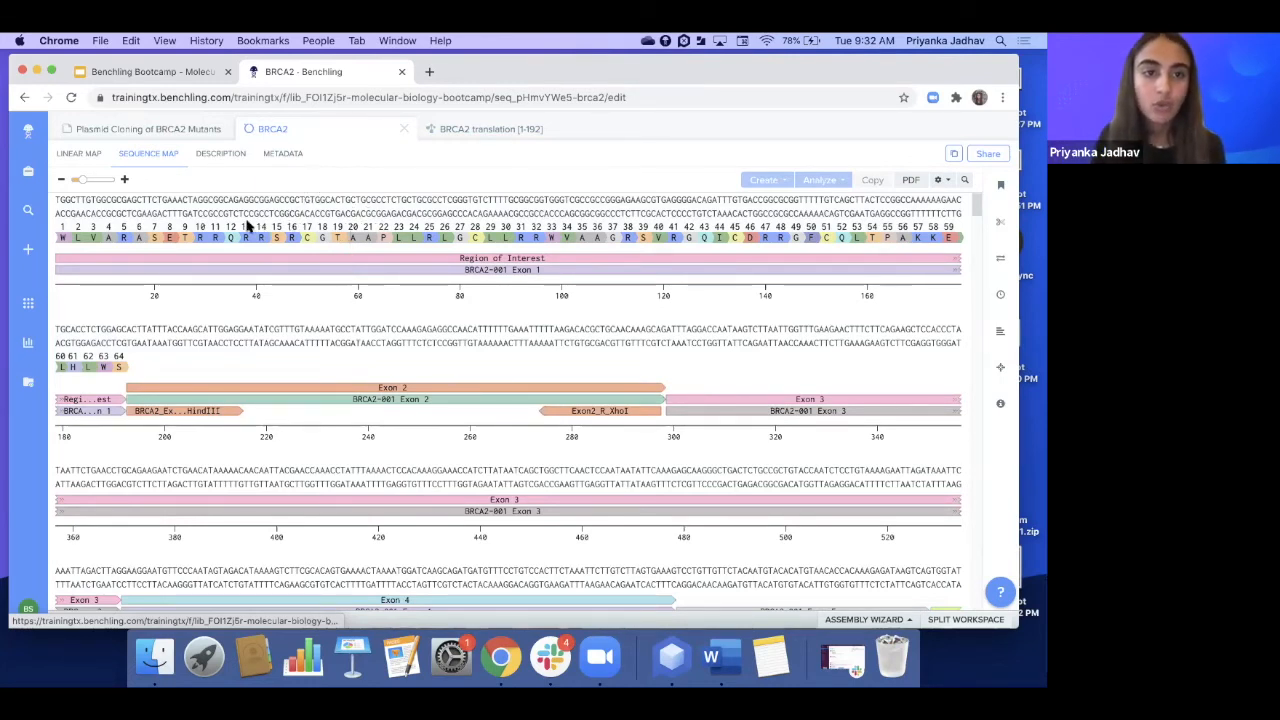
In the Plasmid Cloning of BRCA2 Mutants entry, check off all four items under Explore Protein Translation
{"action": "left_click", "coordinate": [186, 130]}
{"action": "scroll", "coordinate": [214, 307], "scroll_direction": "down", "scroll_amount": 10}
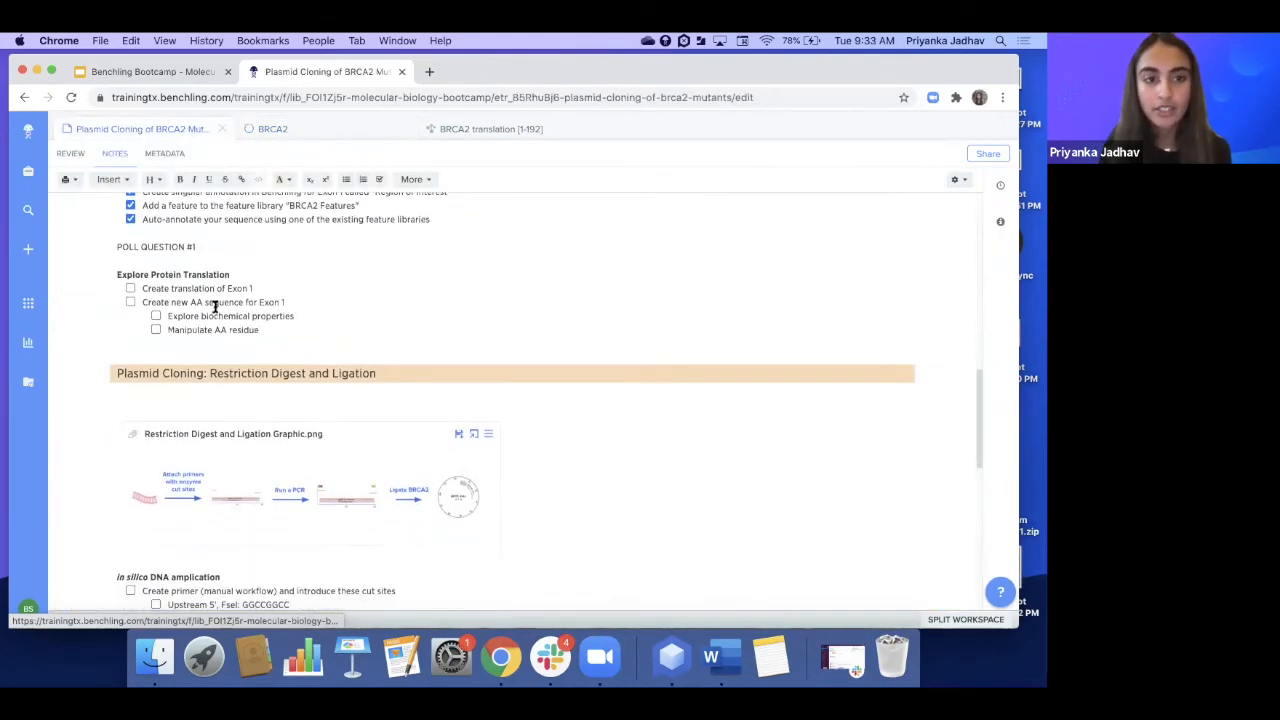
{"action": "scroll", "coordinate": [214, 307], "scroll_direction": "down", "scroll_amount": 1}
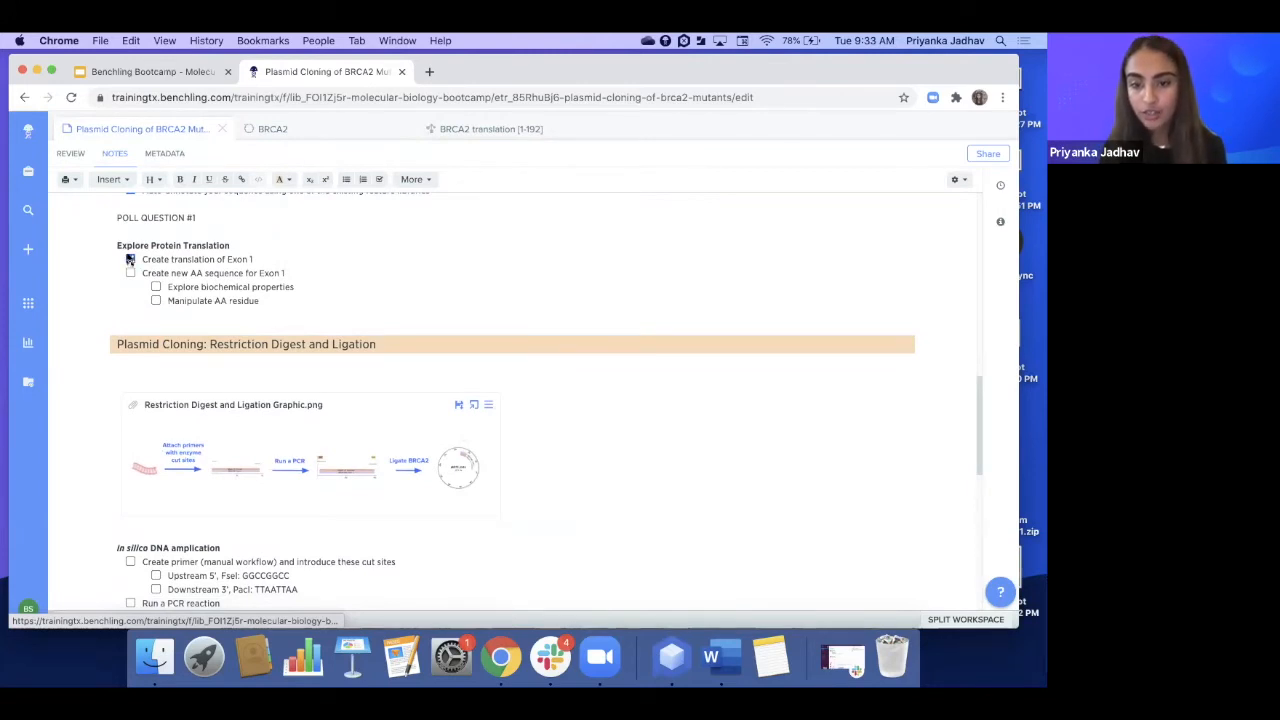
{"action": "left_click", "coordinate": [130, 259]}
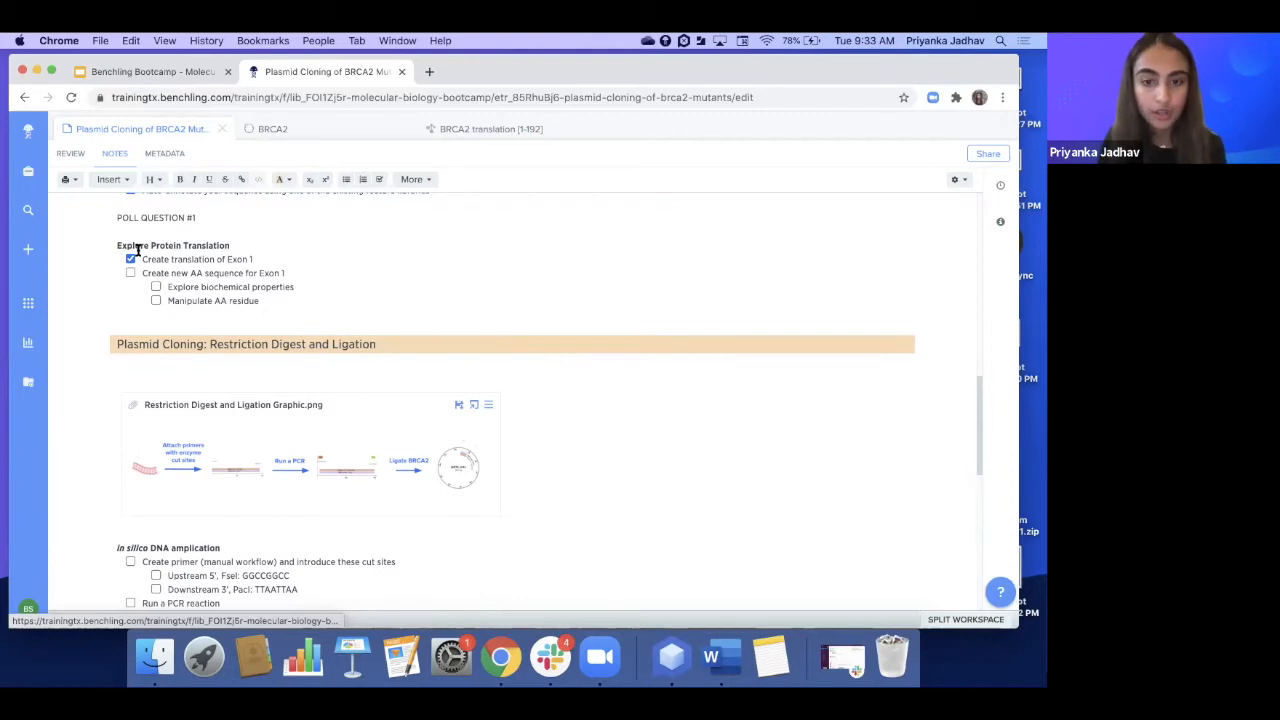
{"action": "scroll", "coordinate": [136, 248], "scroll_direction": "down", "scroll_amount": 1}
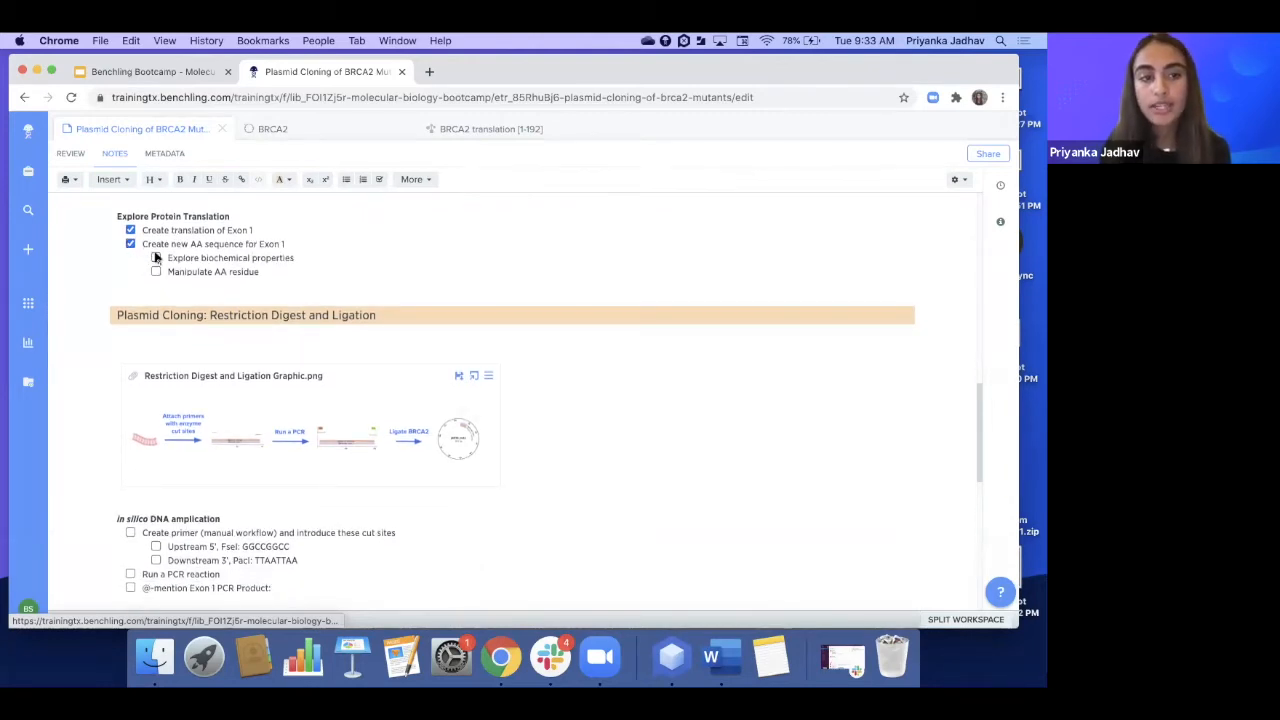
{"action": "left_click", "coordinate": [156, 258]}
{"action": "left_click", "coordinate": [156, 272]}
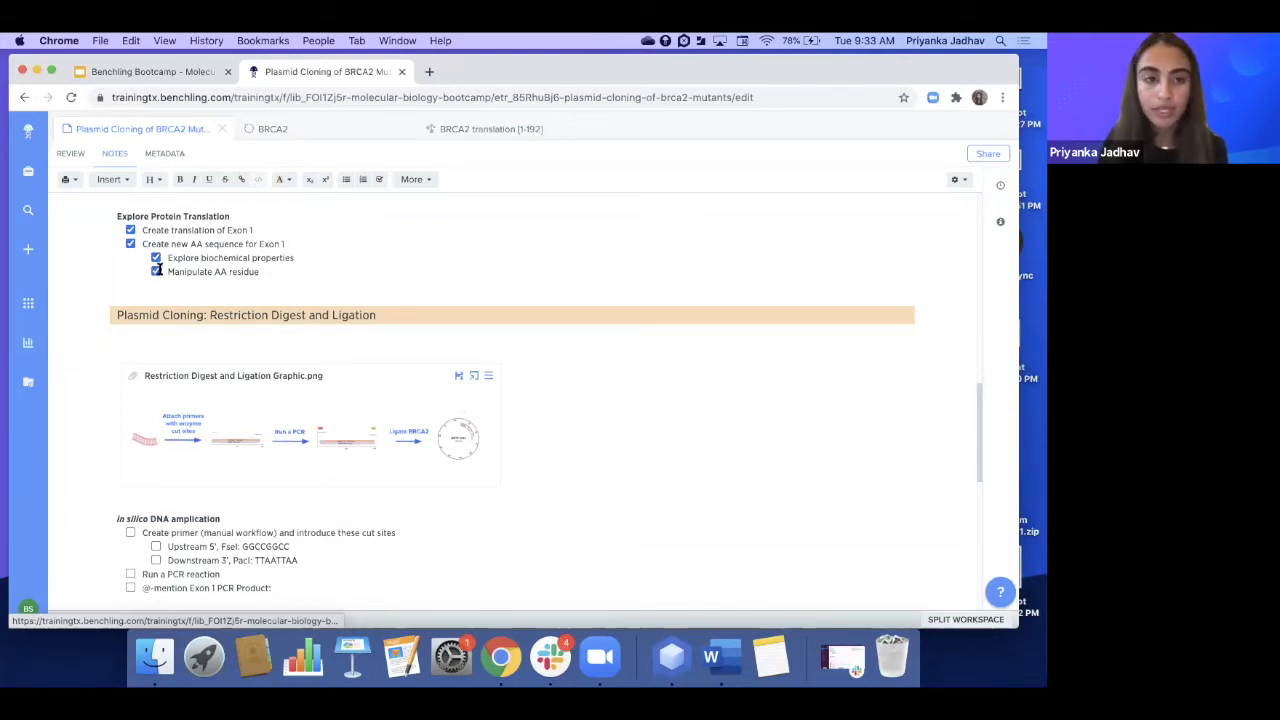
View the Restriction Digest and Ligation graphic at full size, close it, and review the in silico DNA amplification checklist below it
{"action": "scroll", "coordinate": [267, 300], "scroll_direction": "down", "scroll_amount": 3}
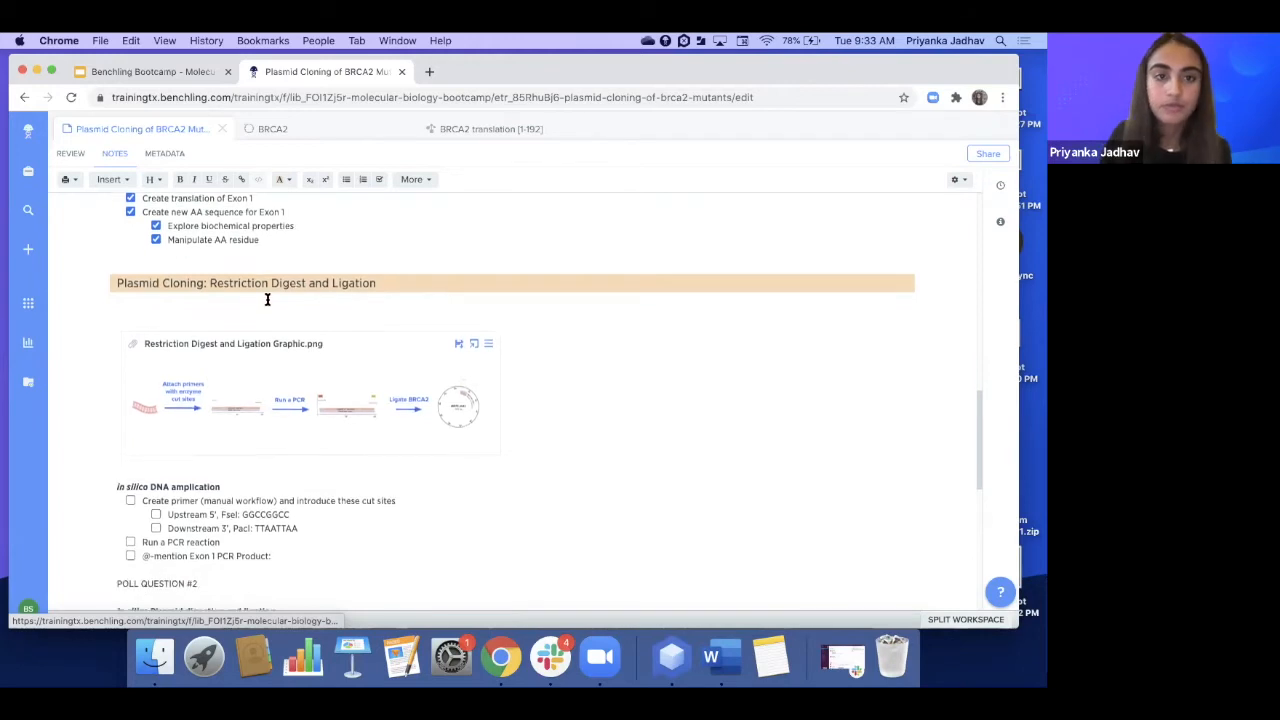
{"action": "scroll", "coordinate": [267, 304], "scroll_direction": "down", "scroll_amount": 2}
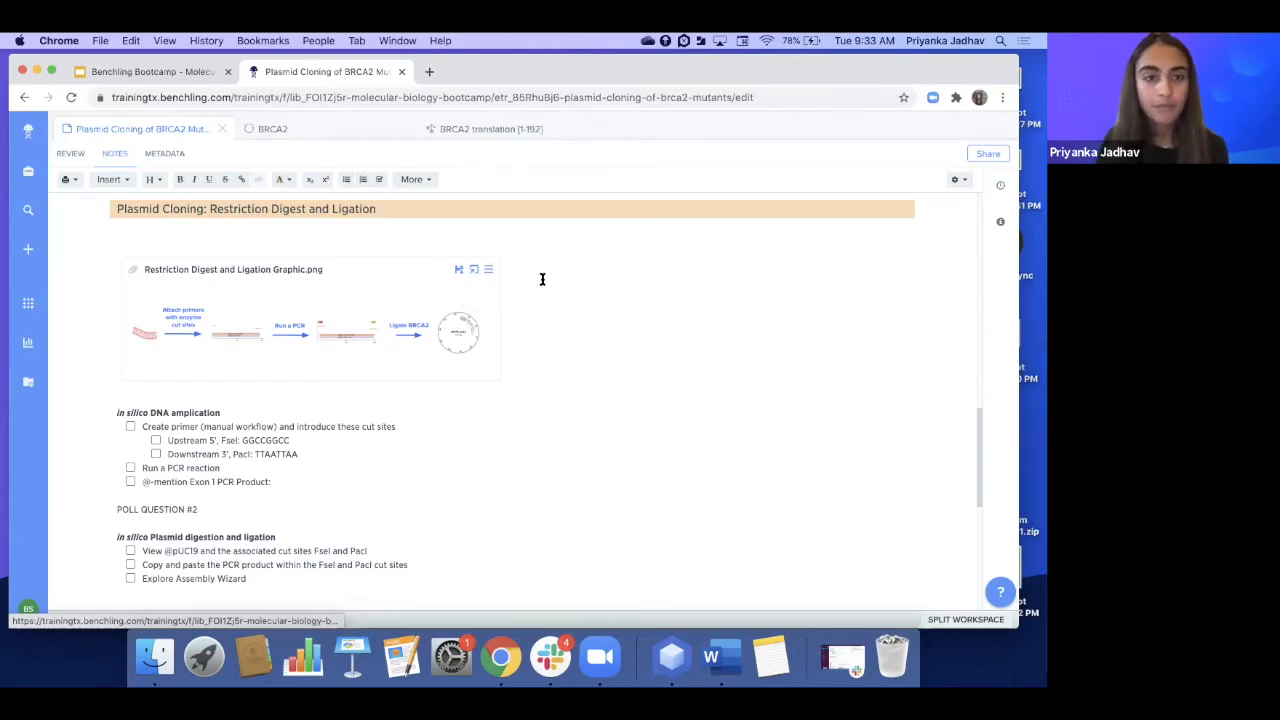
{"action": "left_click", "coordinate": [349, 336]}
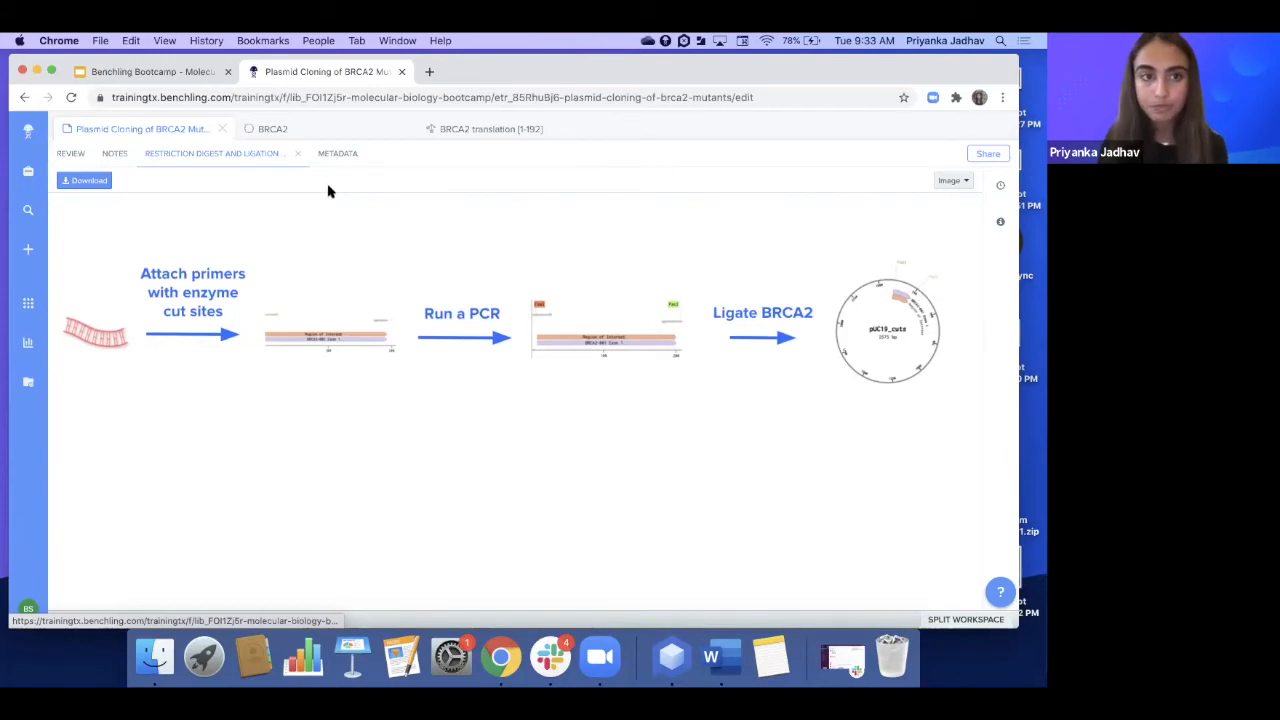
{"action": "left_click", "coordinate": [297, 154]}
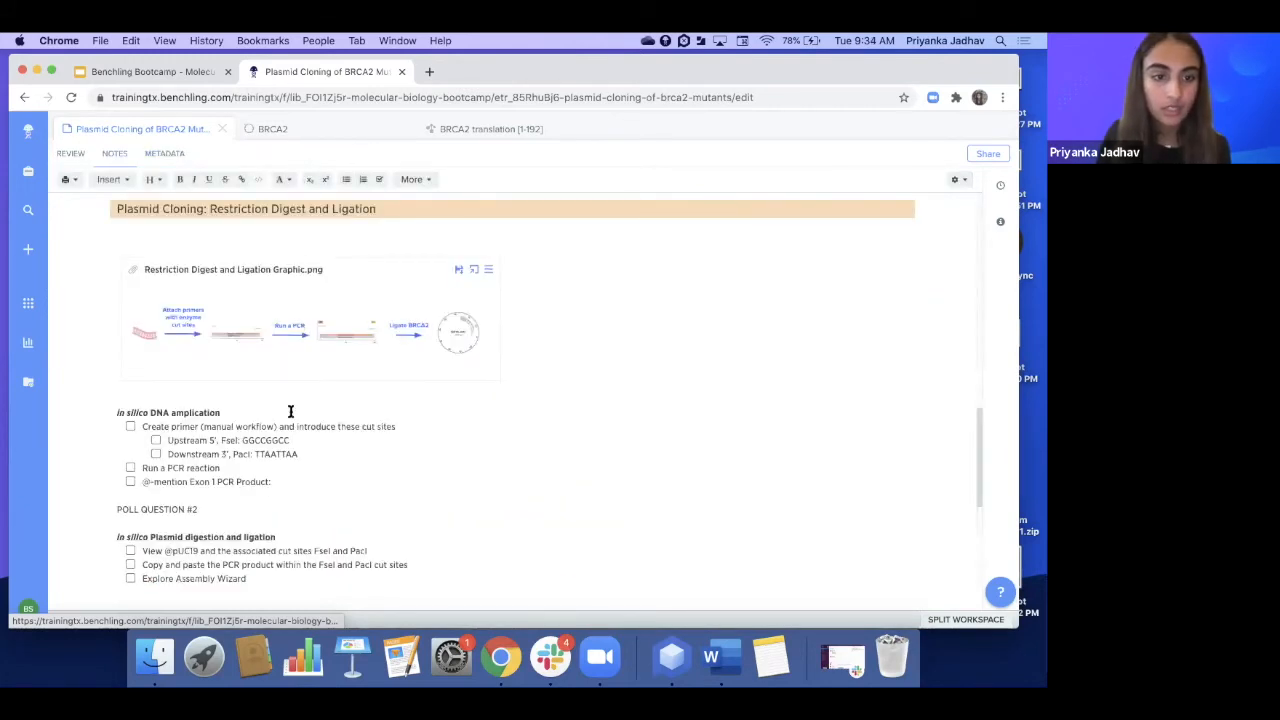
{"action": "scroll", "coordinate": [290, 411], "scroll_direction": "down", "scroll_amount": 1}
{"action": "scroll", "coordinate": [290, 411], "scroll_direction": "up", "scroll_amount": 1}
{"action": "scroll", "coordinate": [290, 411], "scroll_direction": "up", "scroll_amount": 1}
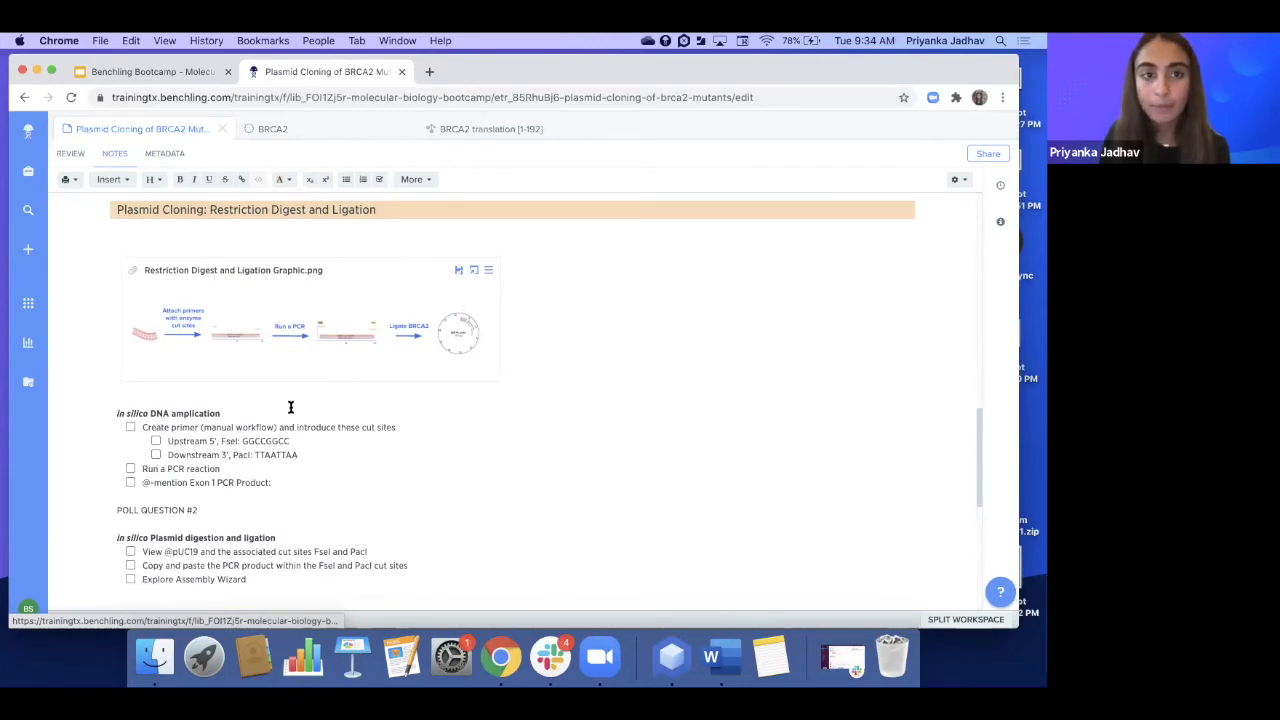
Return to the BRCA2 sequence and open the manual primer design form
{"action": "left_click", "coordinate": [317, 131]}
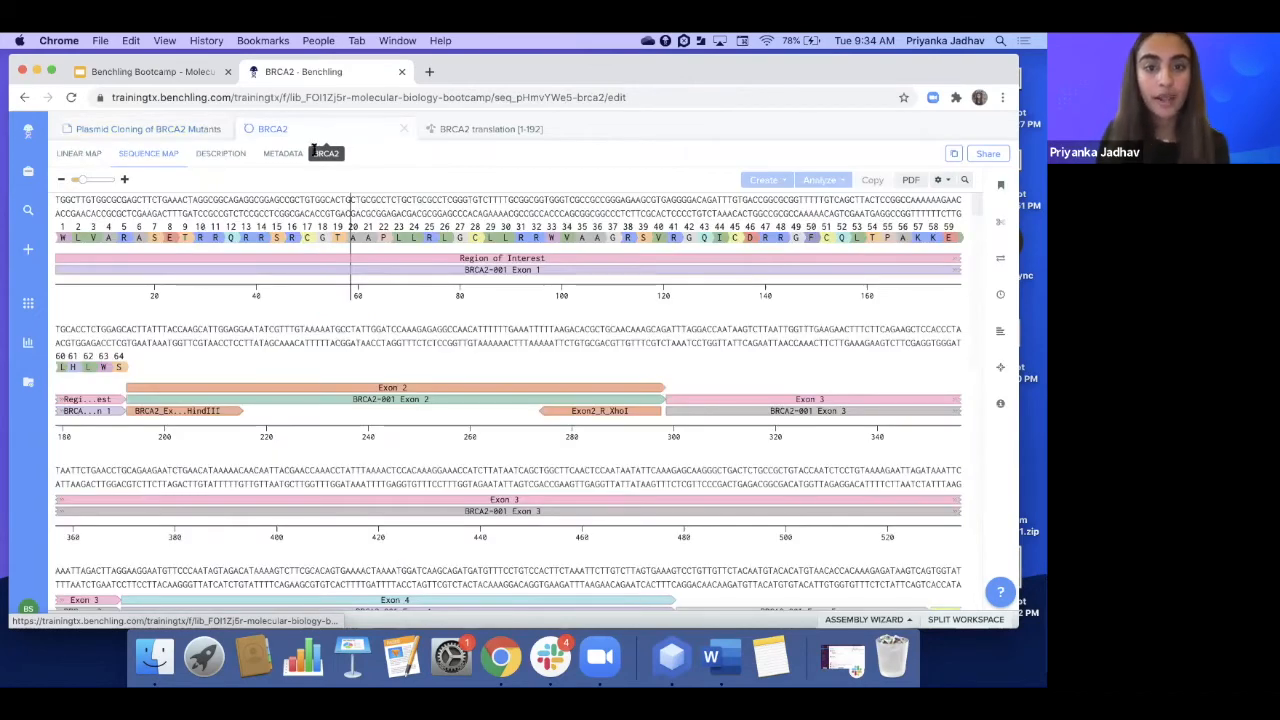
{"action": "left_click", "coordinate": [504, 226]}
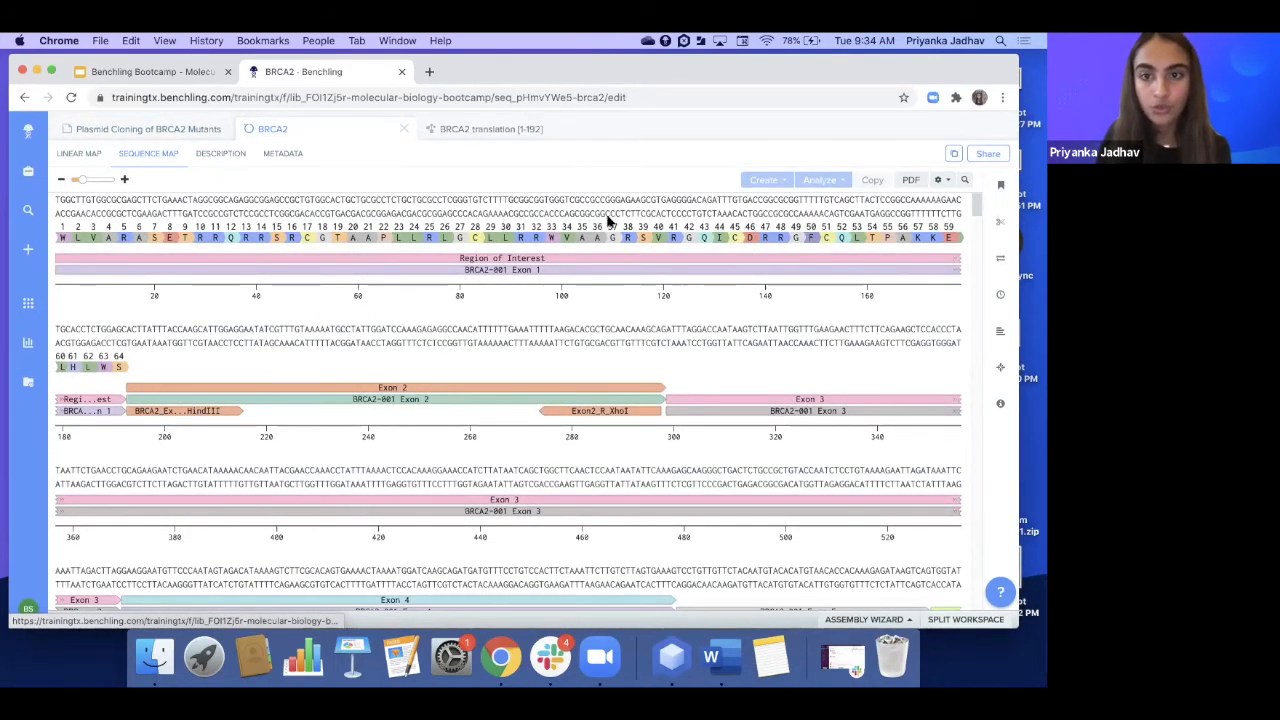
{"action": "left_click", "coordinate": [1001, 262]}
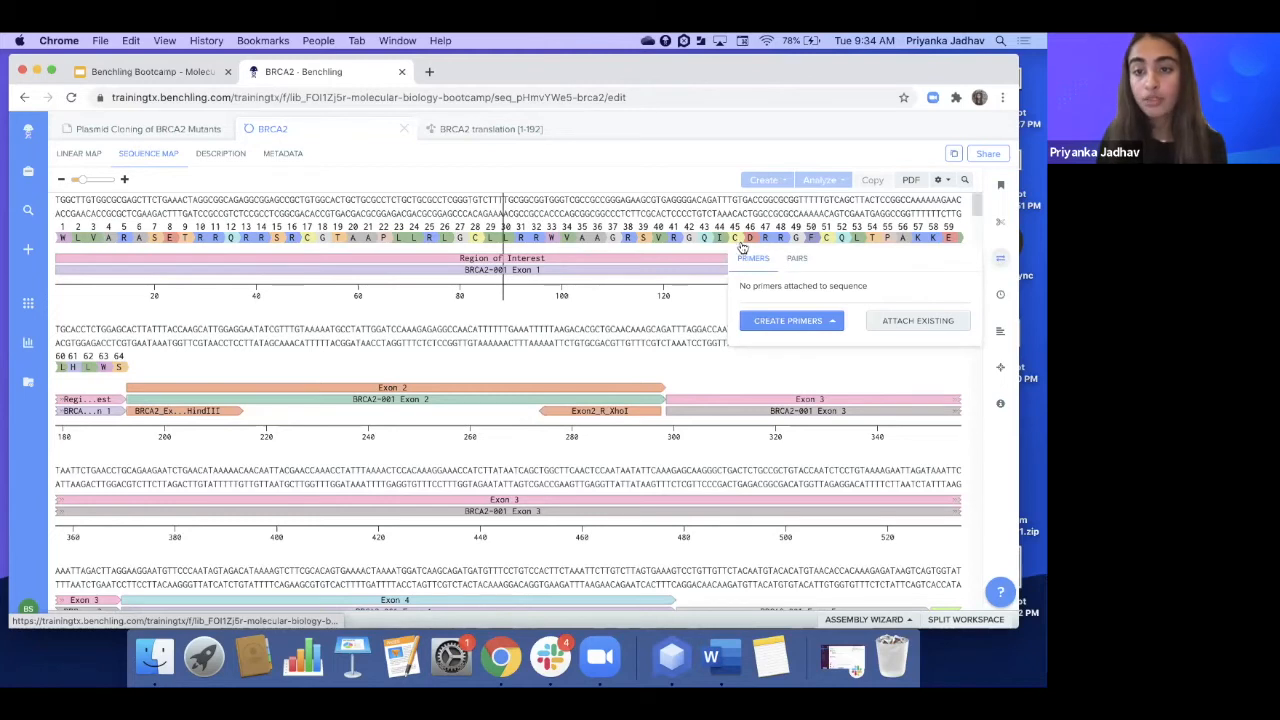
{"action": "left_click", "coordinate": [791, 322]}
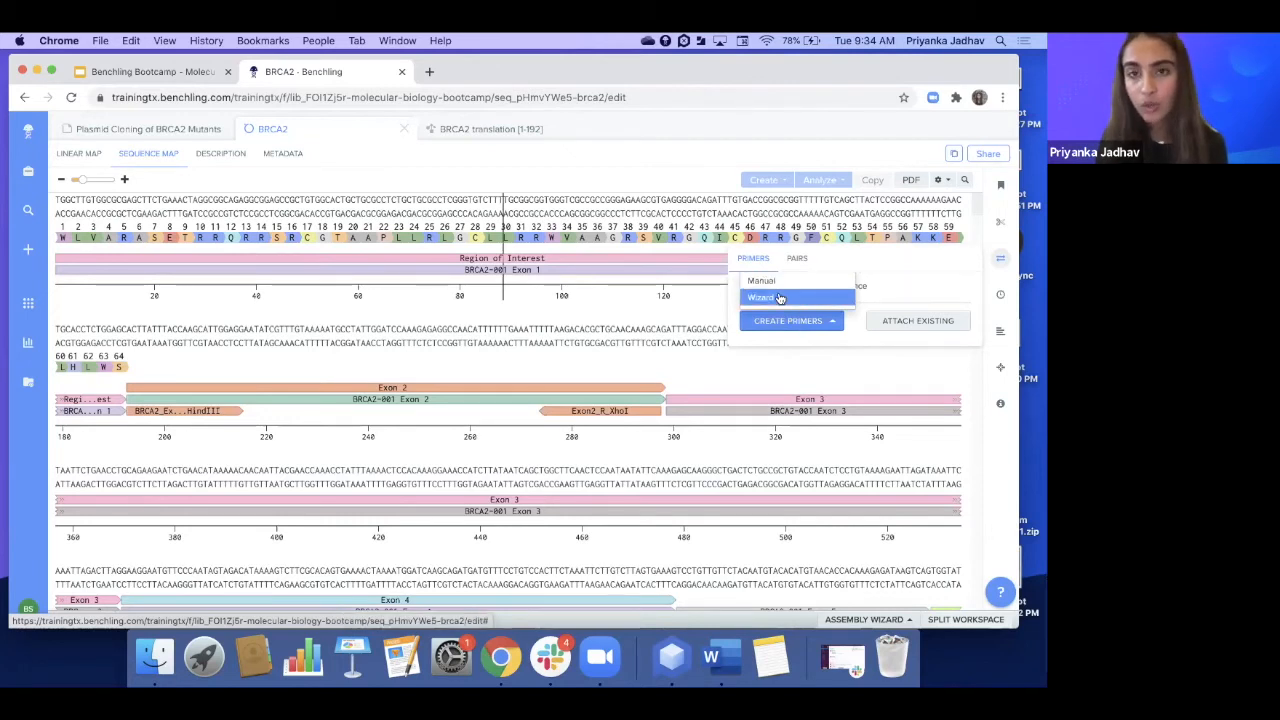
{"action": "left_click", "coordinate": [780, 298]}
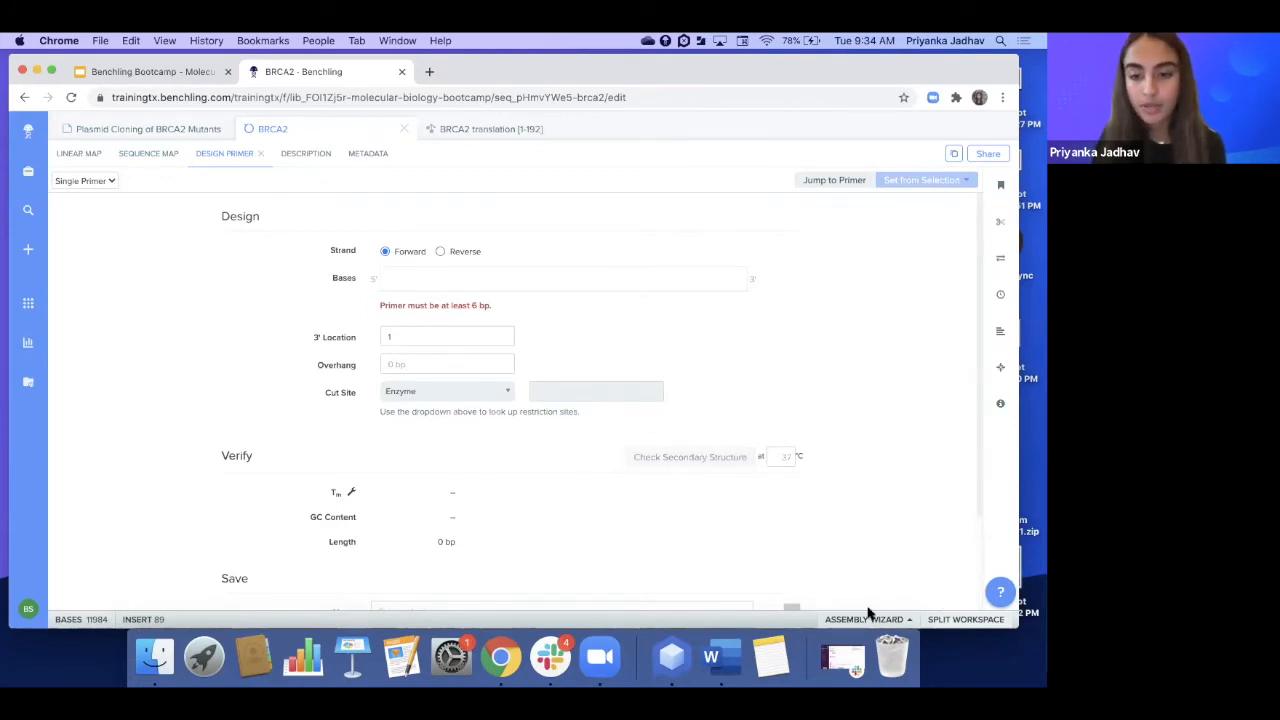
Split the workspace to put Design Primer beside the sequence map, and switch the design from Single Primer to Primer Pair
{"action": "left_click", "coordinate": [957, 620]}
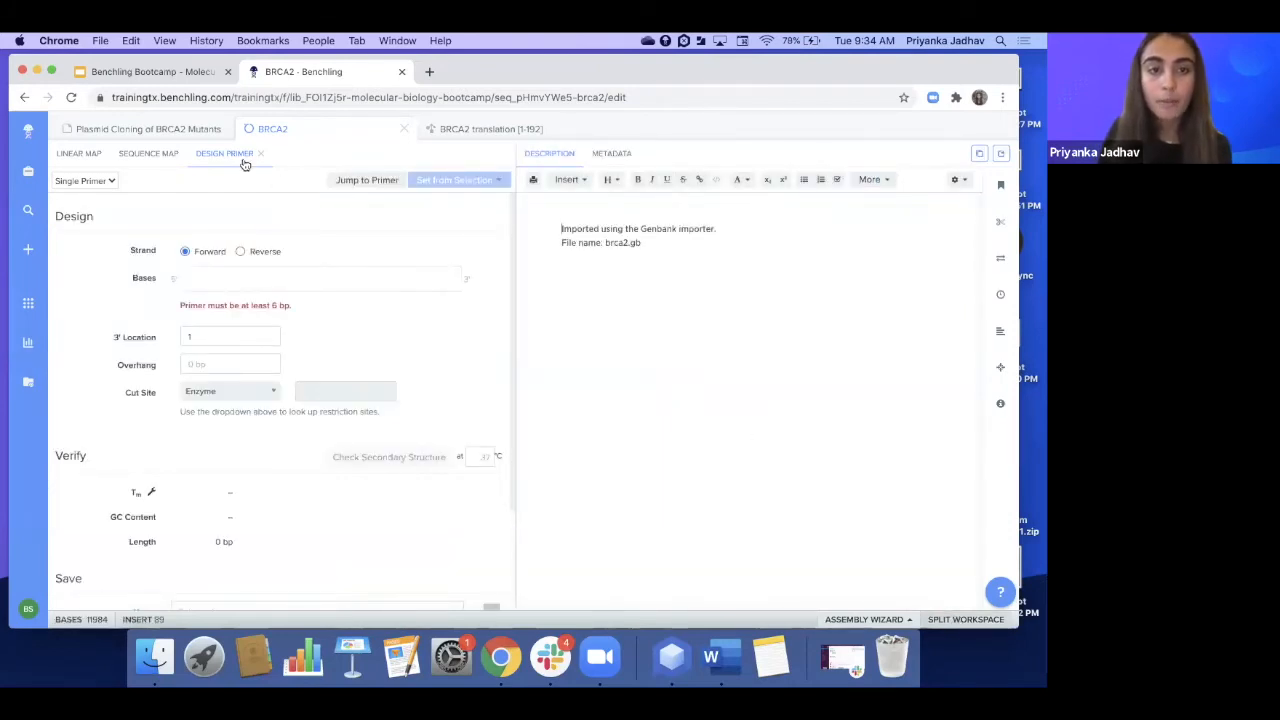
{"action": "left_click_drag", "start_coordinate": [219, 159], "coordinate": [548, 162]}
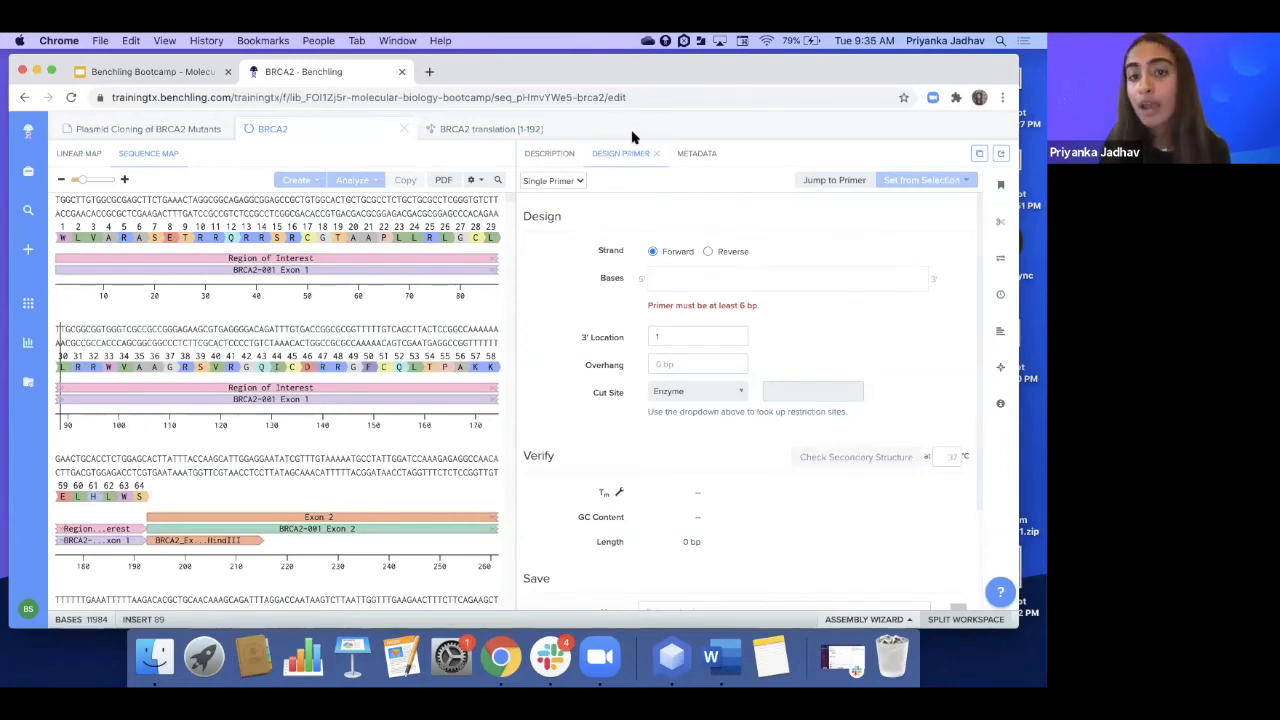
{"action": "left_click", "coordinate": [558, 180]}
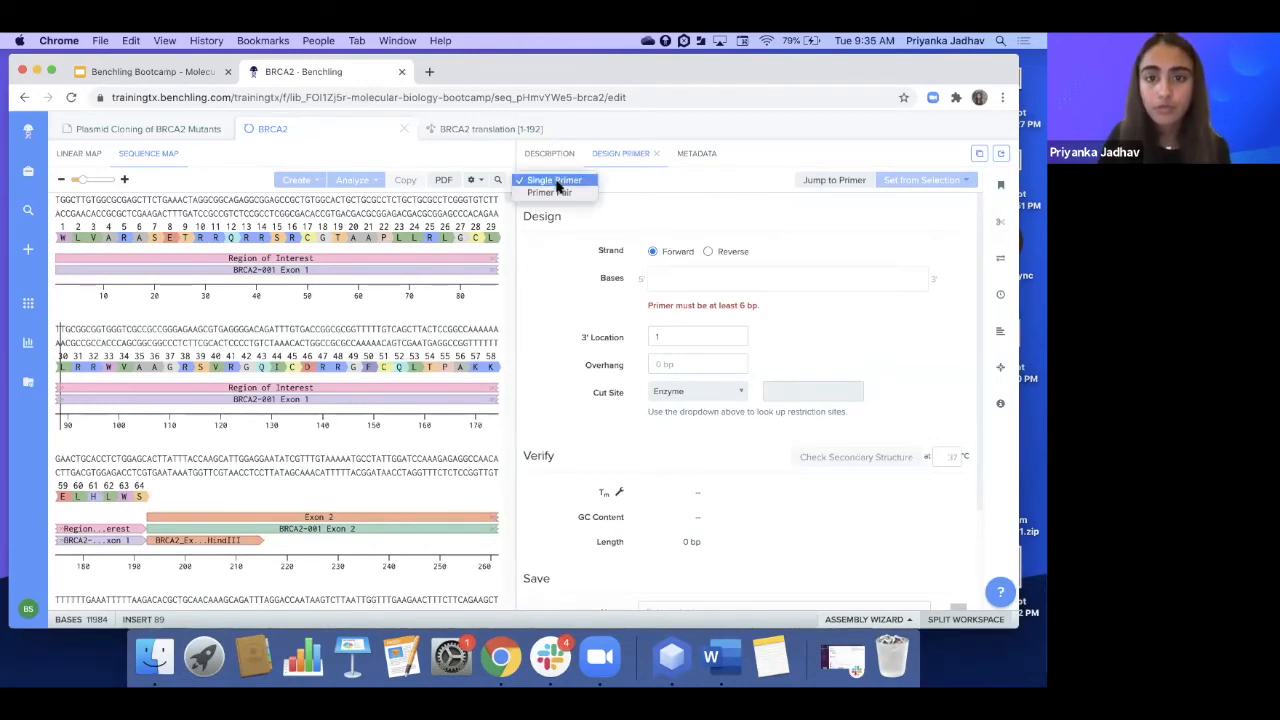
{"action": "left_click", "coordinate": [572, 192]}
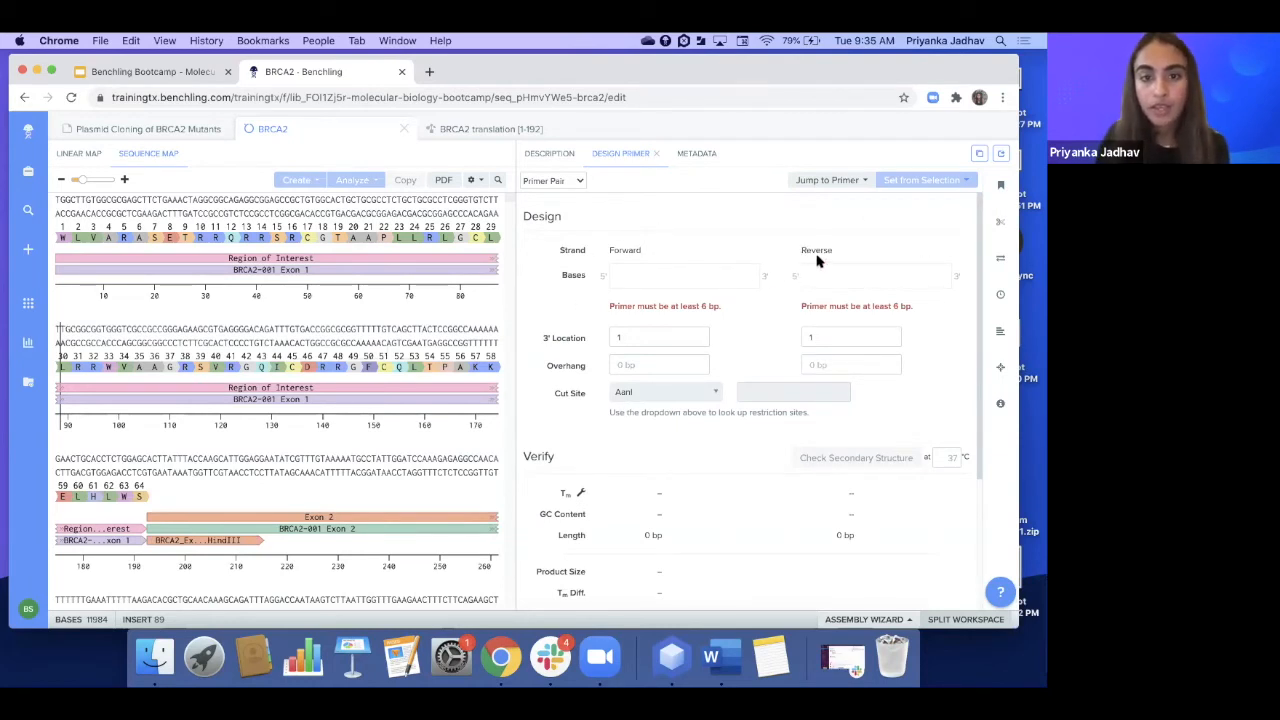
{"action": "scroll", "coordinate": [723, 274], "scroll_direction": "down", "scroll_amount": 1}
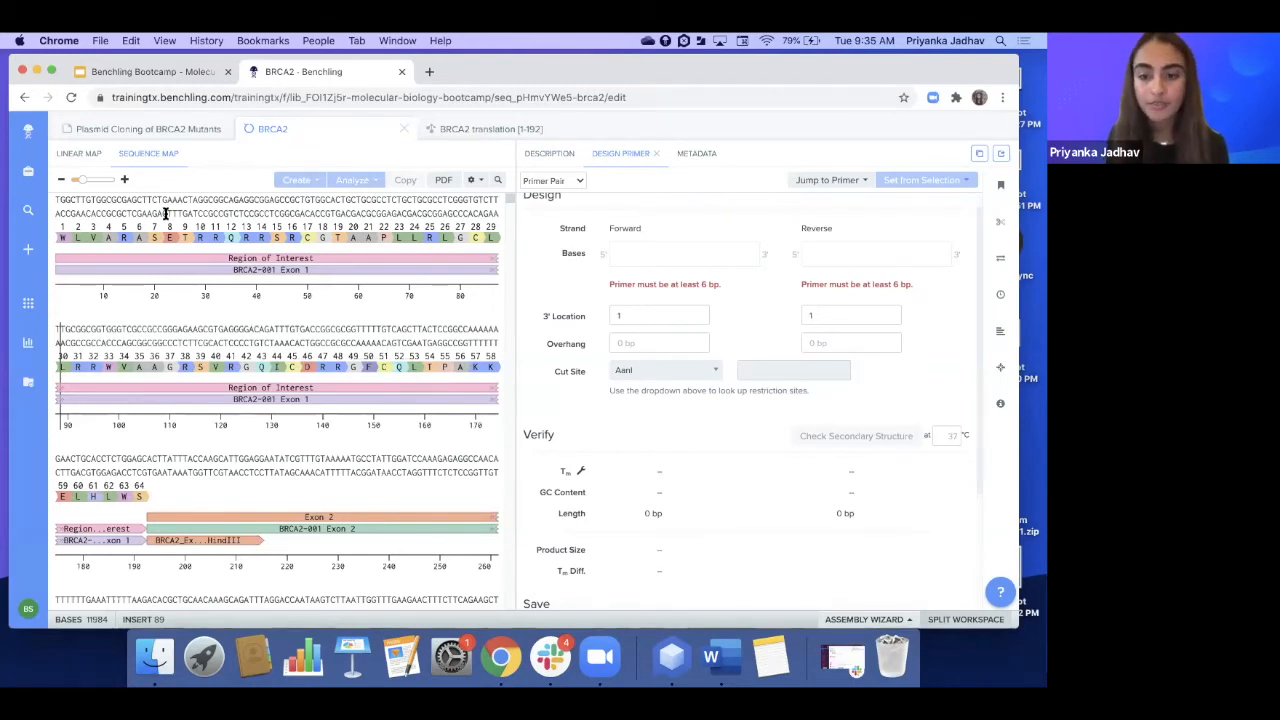
Select bases 1 to 20 of BRCA2 at the start of Exon 1 and set them as the forward primer
{"action": "left_click", "coordinate": [56, 199]}
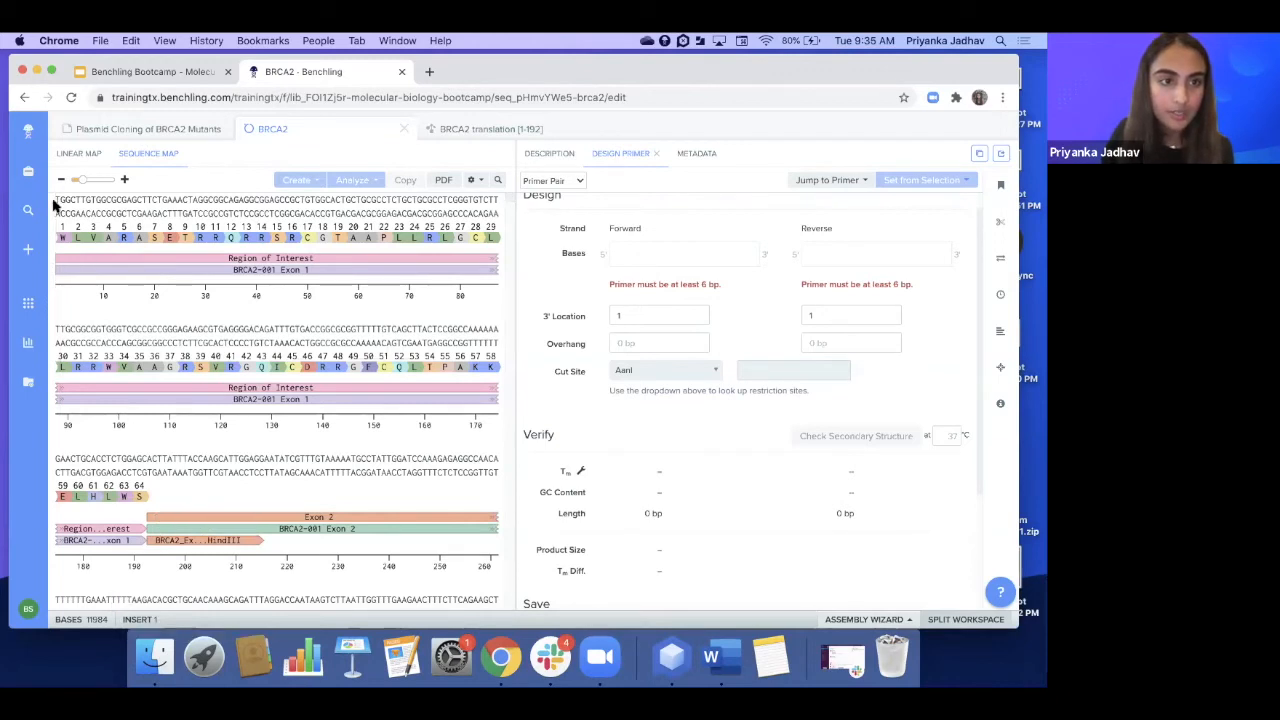
{"action": "left_click_drag", "start_coordinate": [58, 199], "coordinate": [127, 200]}
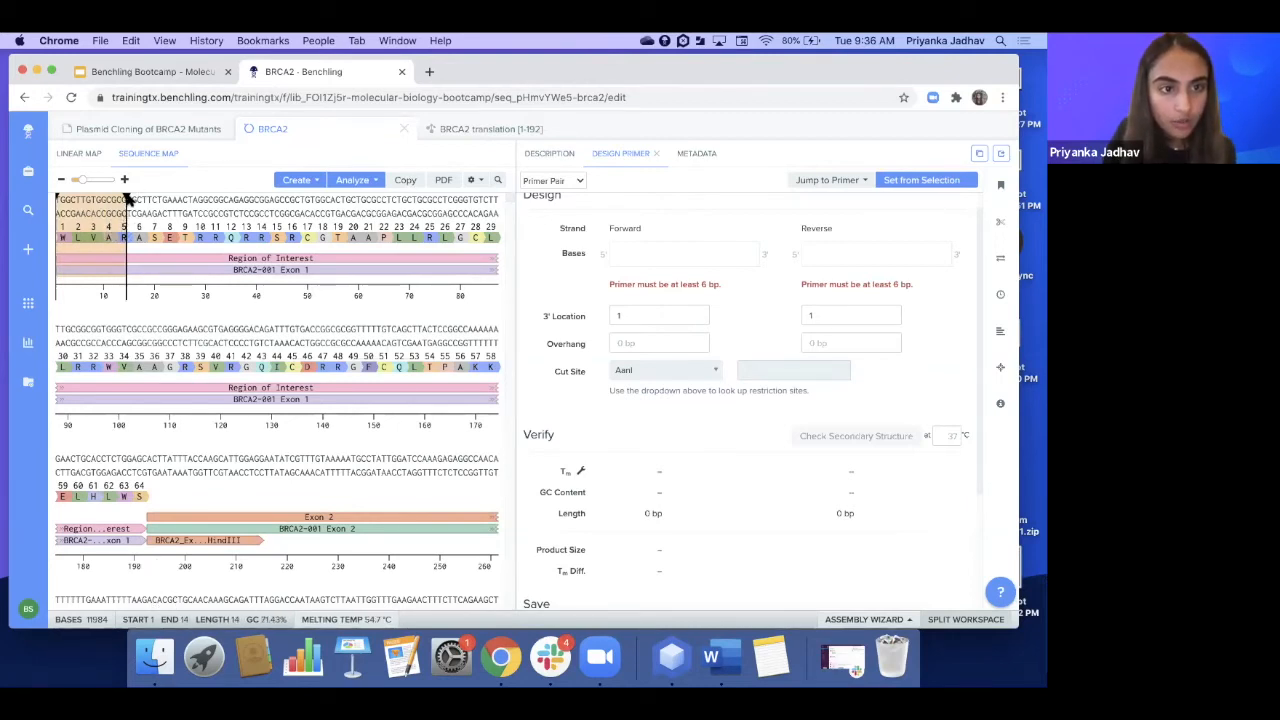
{"action": "left_click_drag", "start_coordinate": [125, 196], "coordinate": [156, 197]}
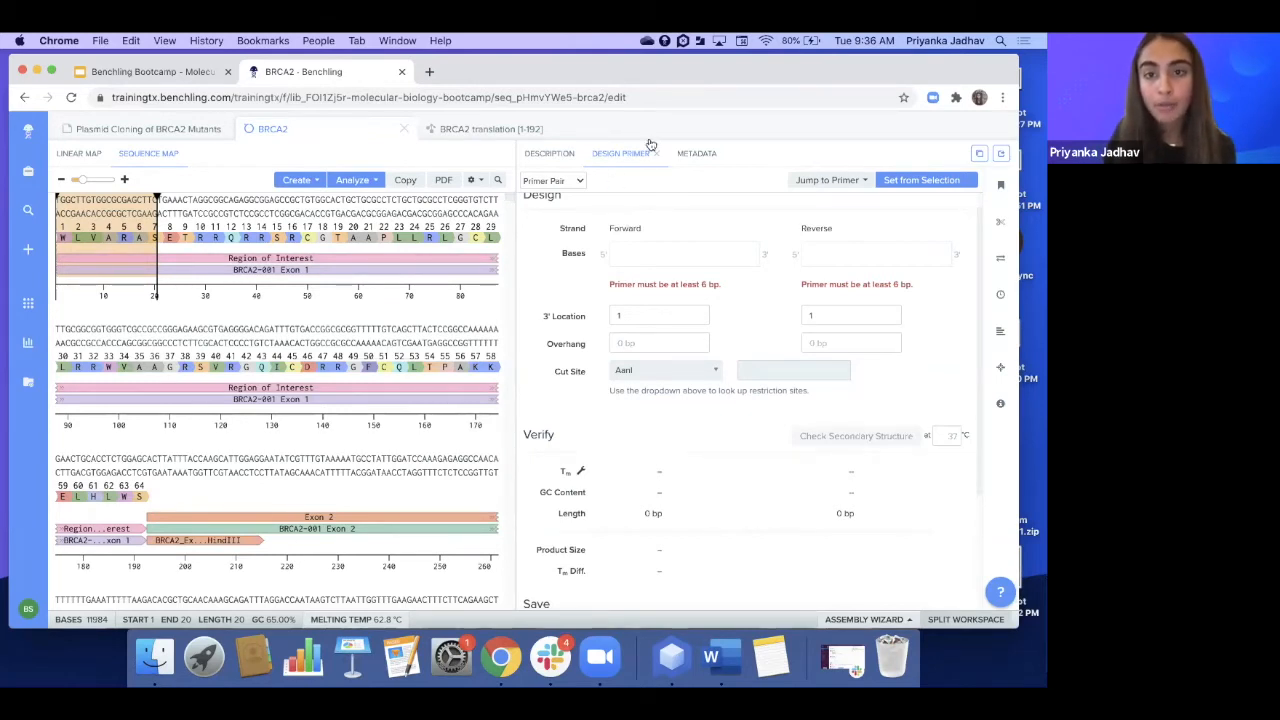
{"action": "left_click", "coordinate": [628, 254]}
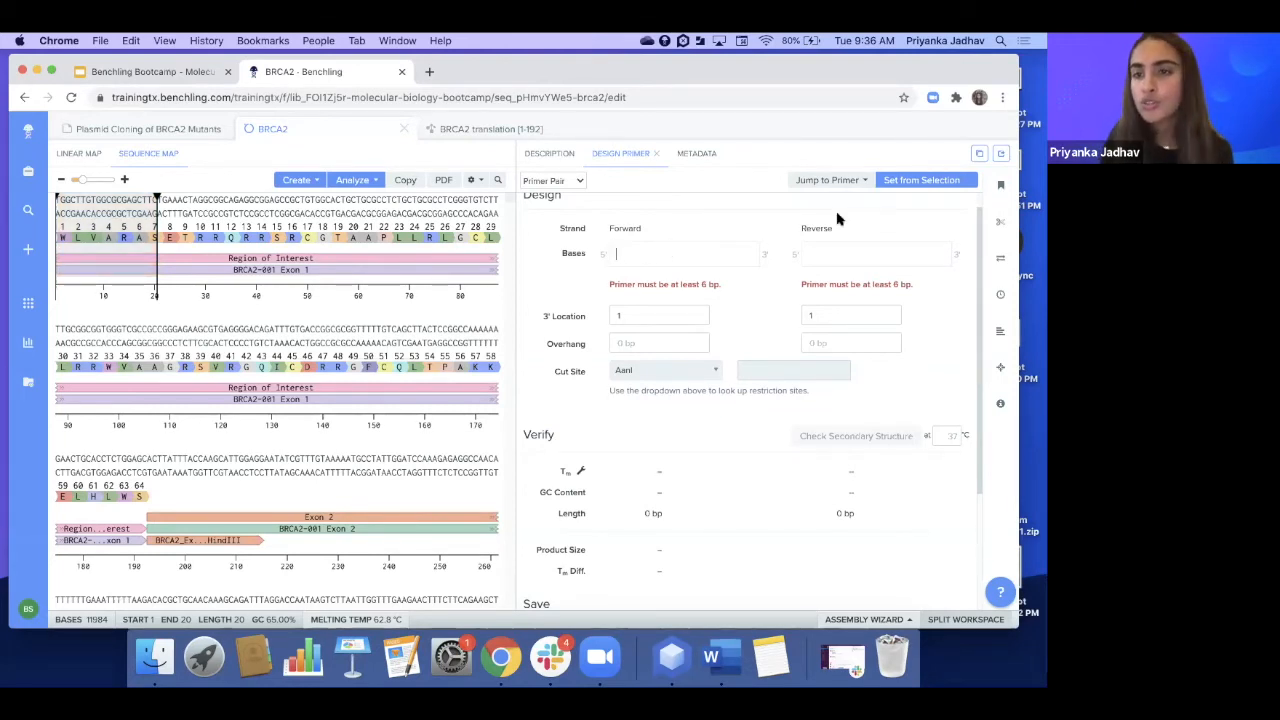
{"action": "left_click", "coordinate": [915, 180]}
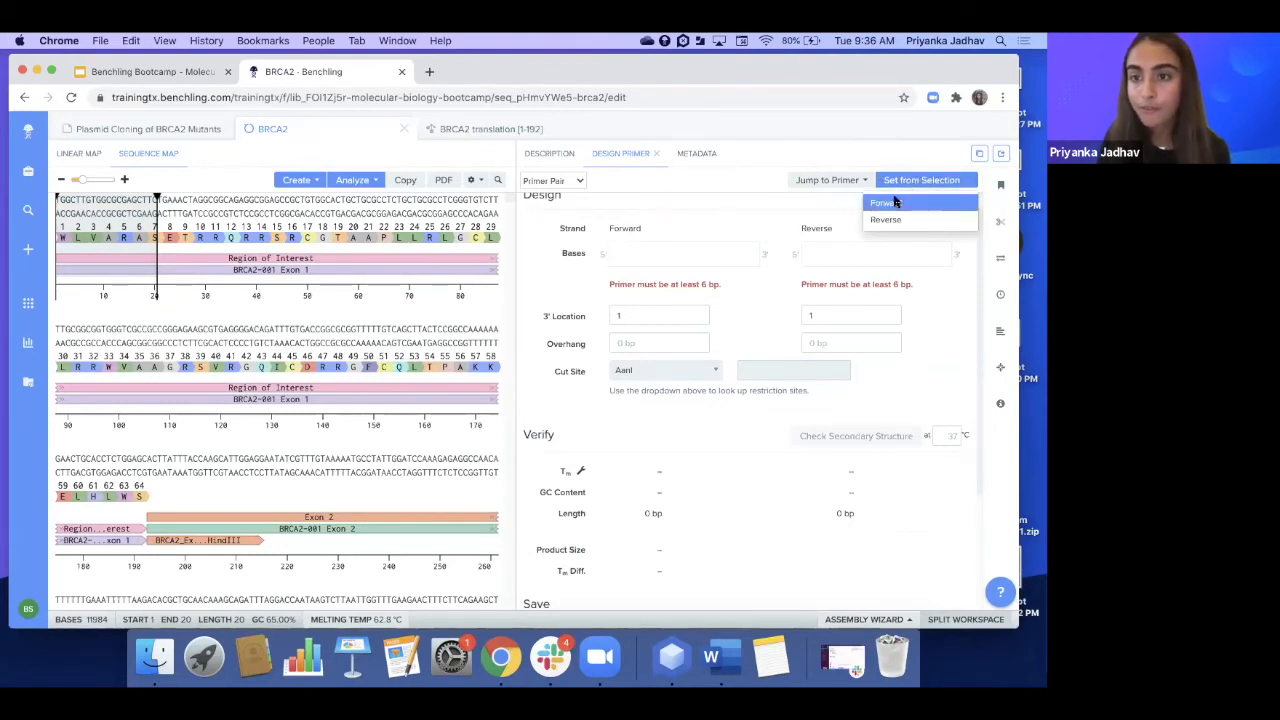
{"action": "left_click", "coordinate": [895, 203]}
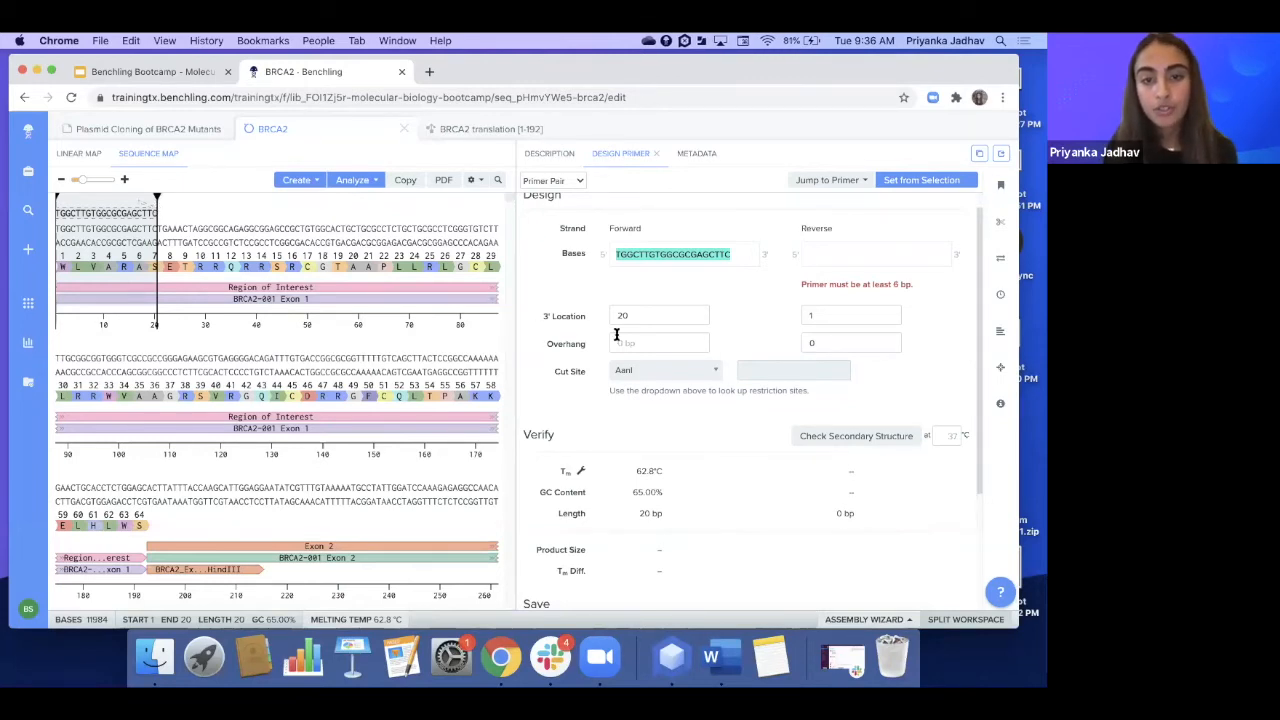
Look up the upstream 5' cut site in the cloning entry's checklist, and choose FseI as the cut site enzyme in the primer design
{"action": "scroll", "coordinate": [615, 333], "scroll_direction": "down", "scroll_amount": 2}
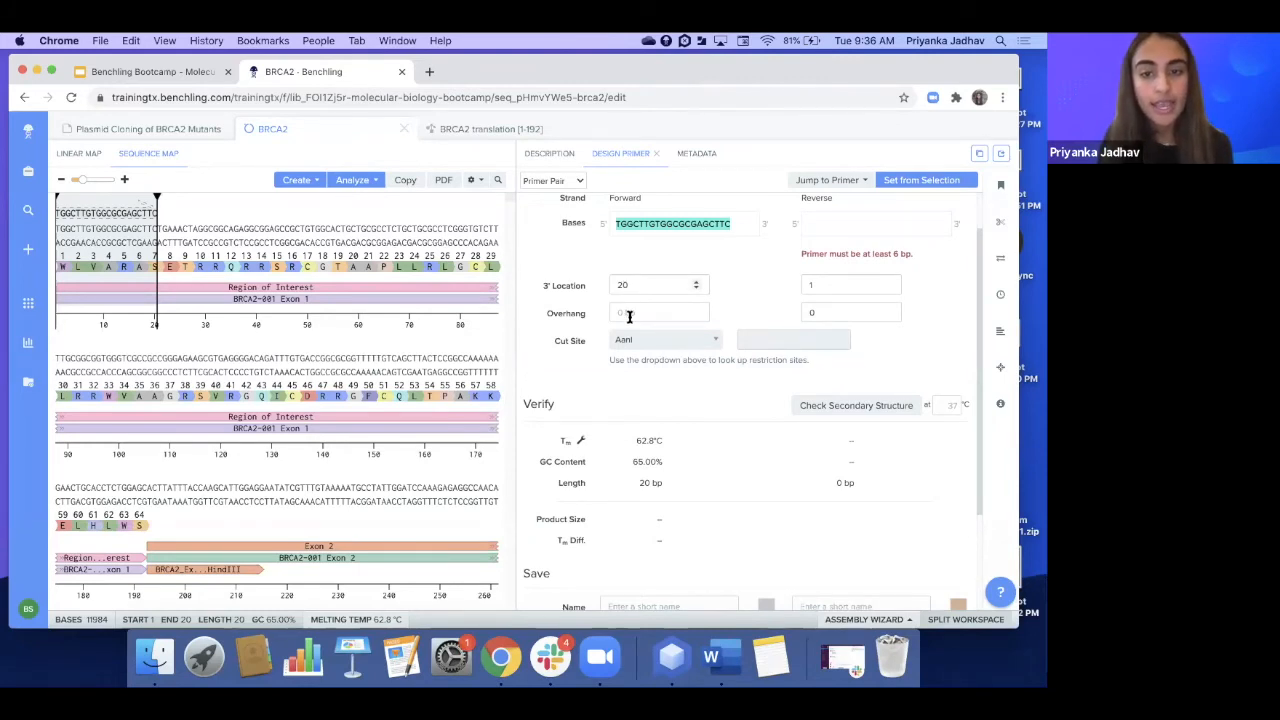
{"action": "scroll", "coordinate": [628, 310], "scroll_direction": "down", "scroll_amount": 1}
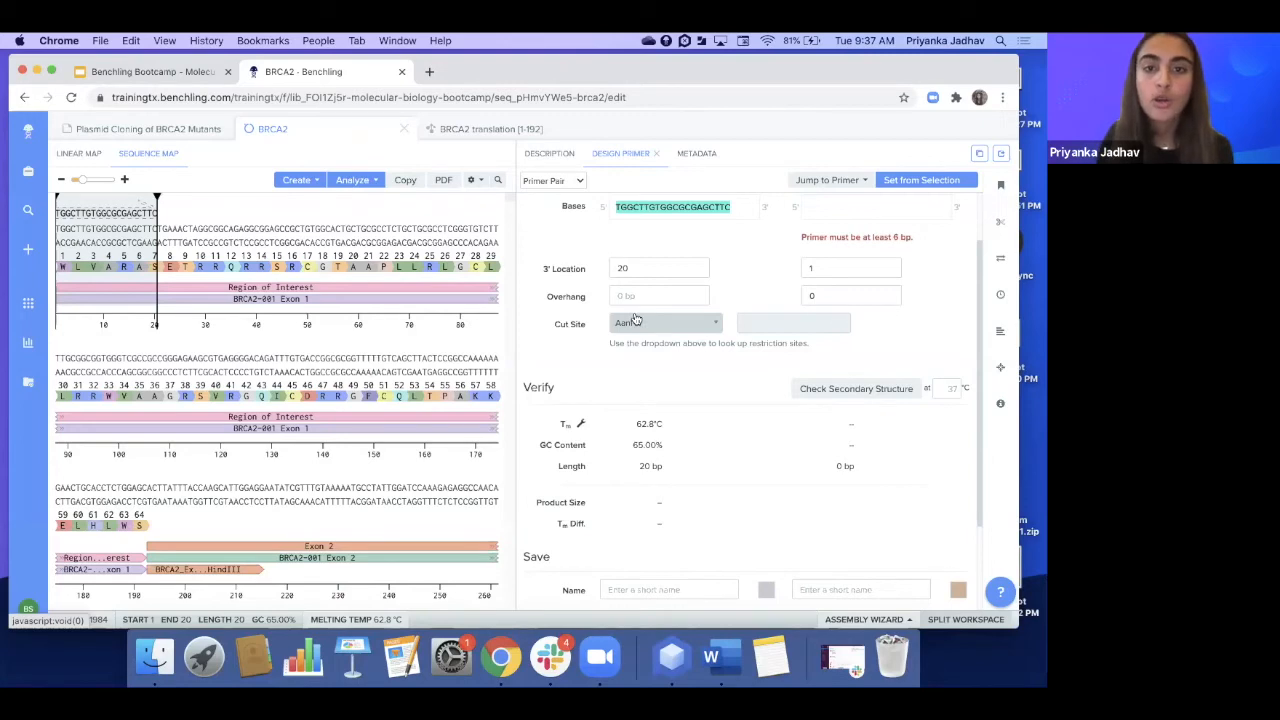
{"action": "left_click", "coordinate": [195, 130]}
{"action": "scroll", "coordinate": [290, 480], "scroll_direction": "down", "scroll_amount": 10}
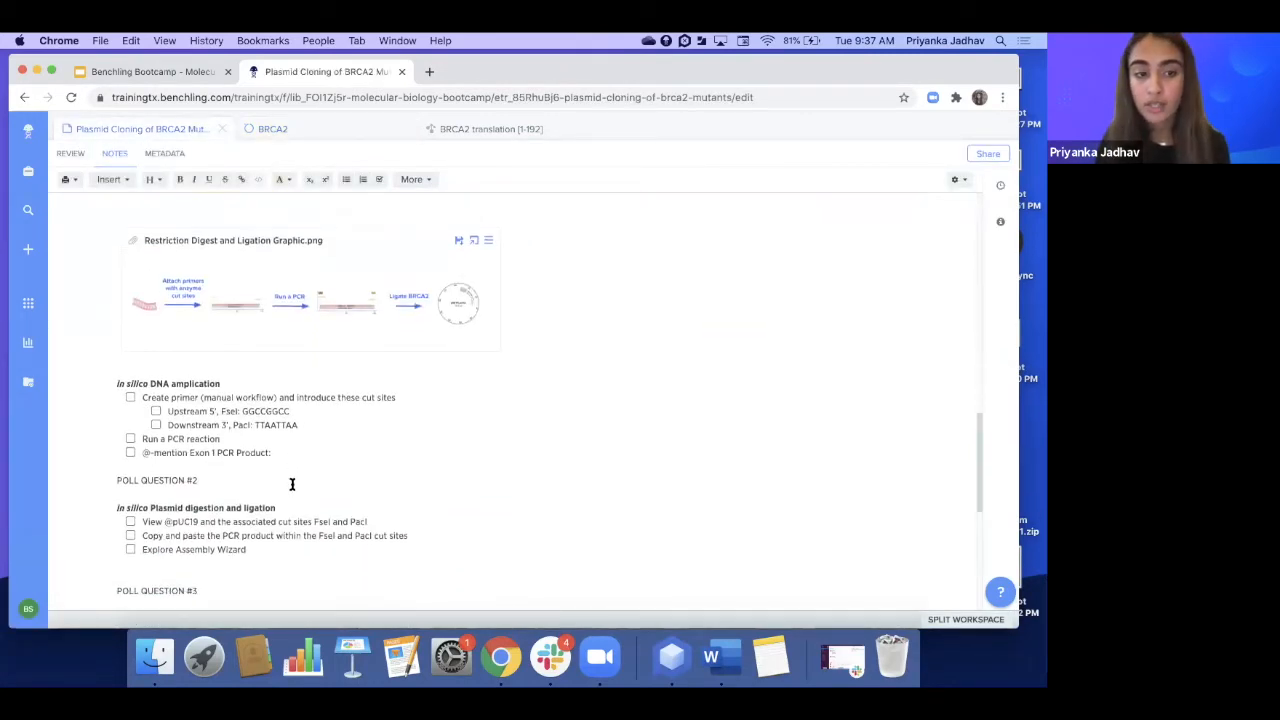
{"action": "scroll", "coordinate": [292, 484], "scroll_direction": "down", "scroll_amount": 1}
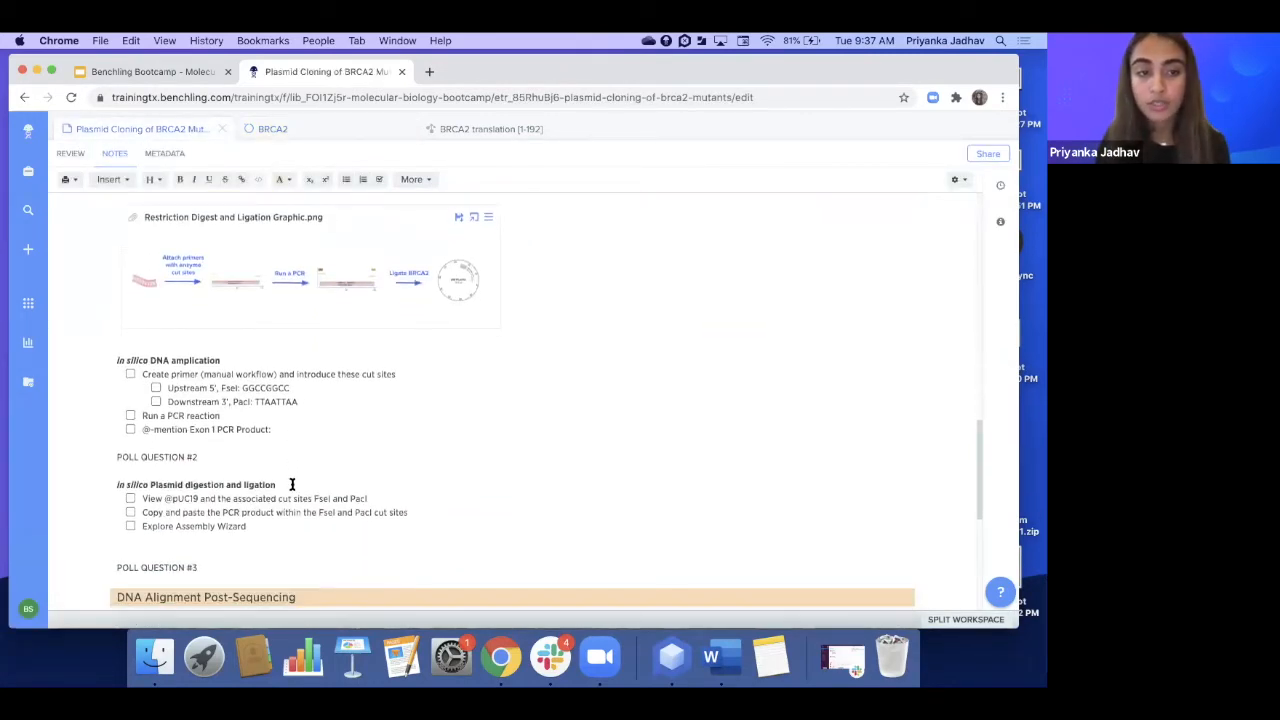
{"action": "left_click", "coordinate": [219, 387]}
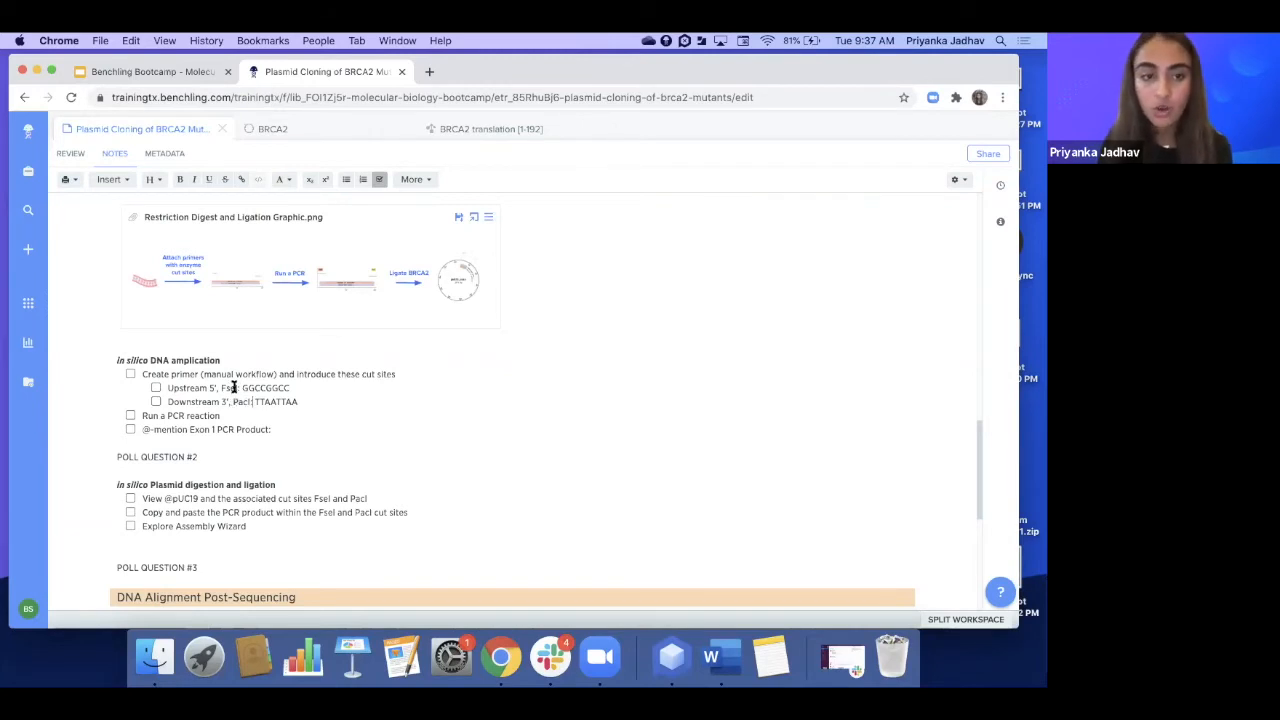
{"action": "left_click", "coordinate": [303, 135]}
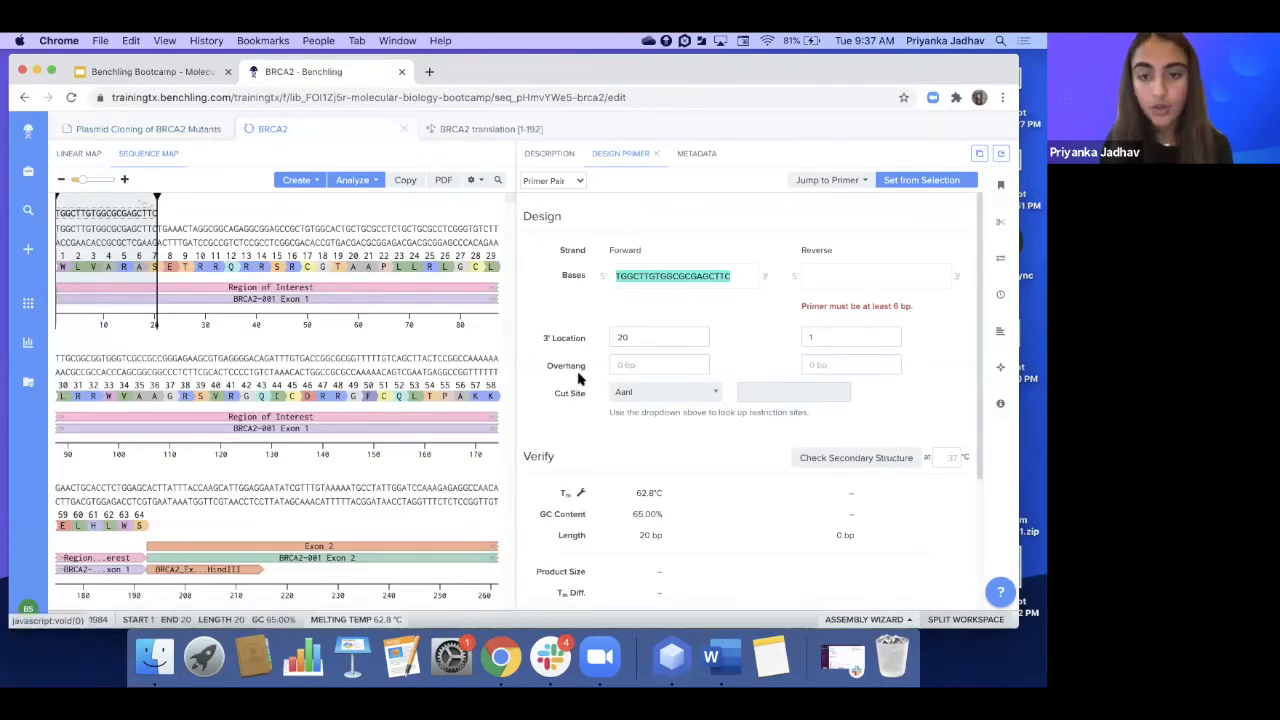
{"action": "left_click", "coordinate": [671, 396]}
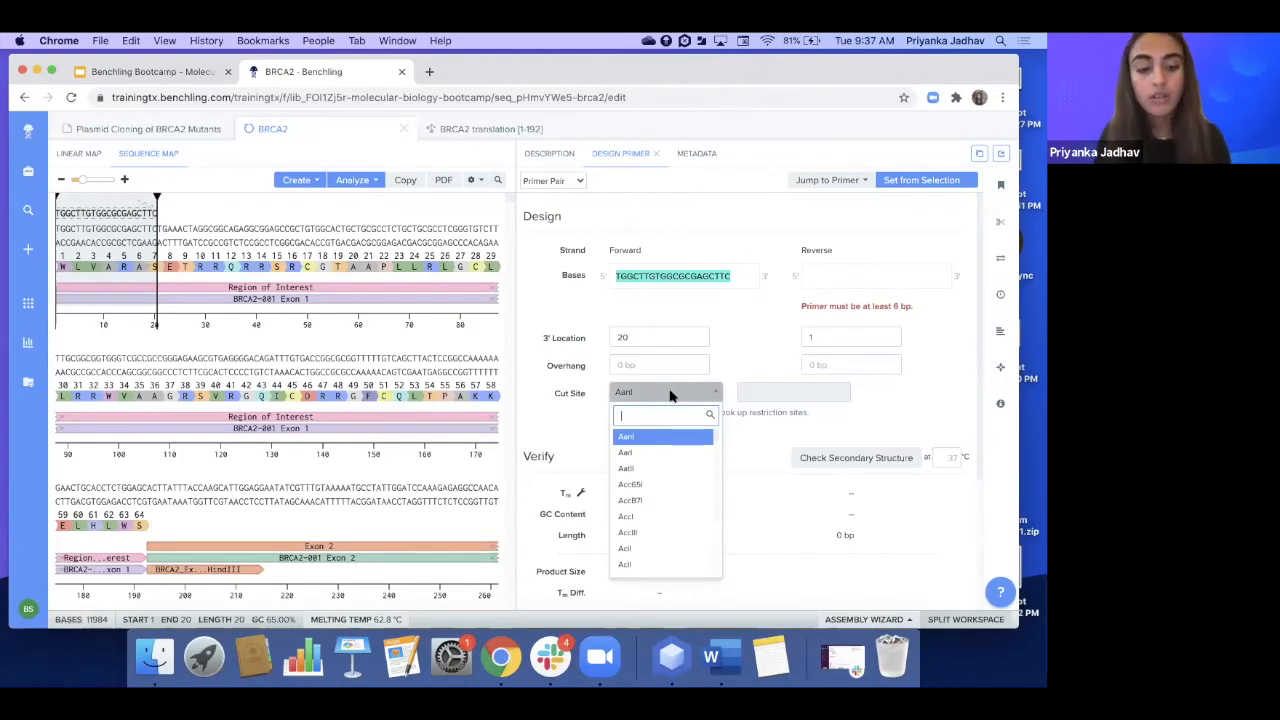
{"action": "type", "text": "FseI"}
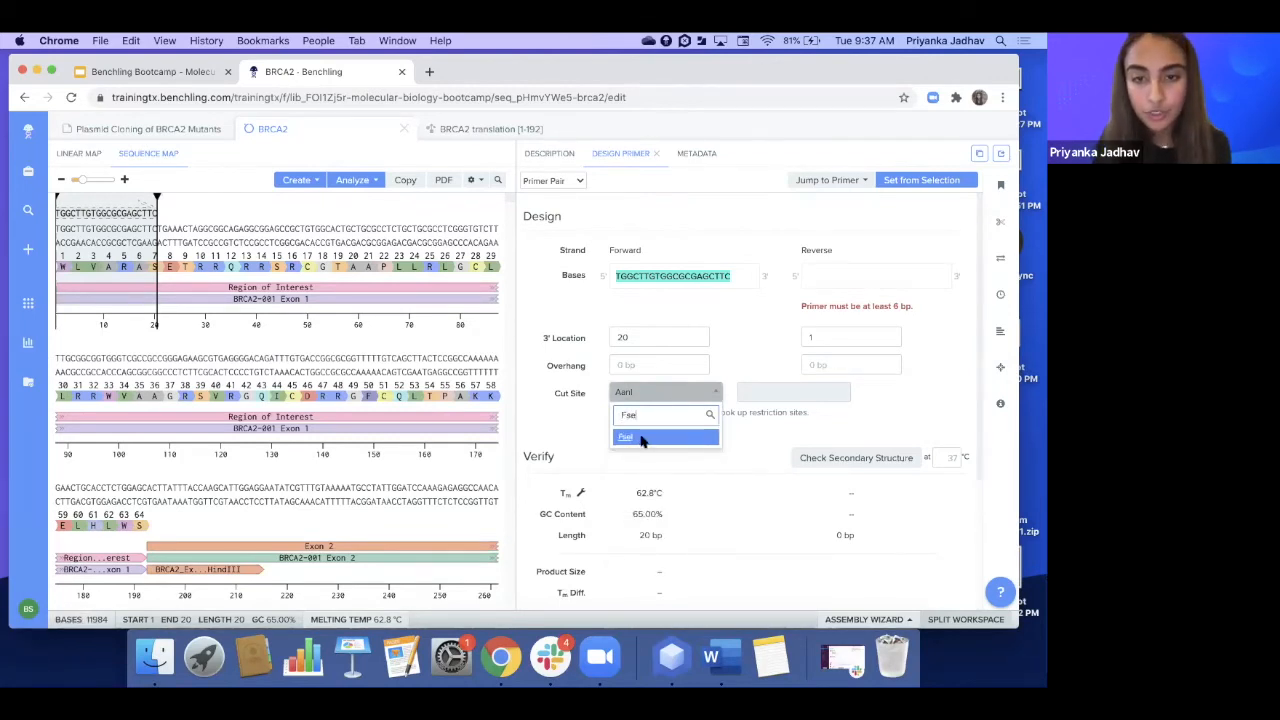
{"action": "left_click", "coordinate": [643, 441]}
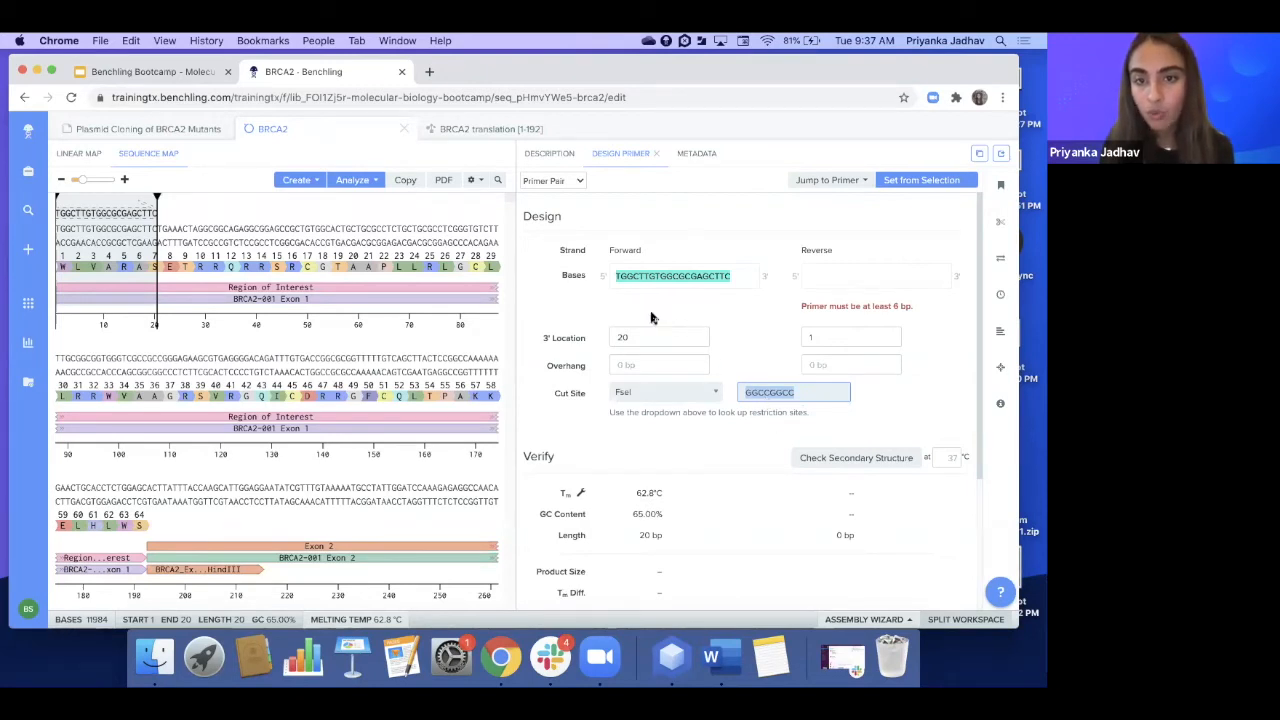
Insert the FseI cut site GGCCGGCC at the 5' end of the forward primer and set its overhang to 8
{"action": "left_click", "coordinate": [615, 277]}
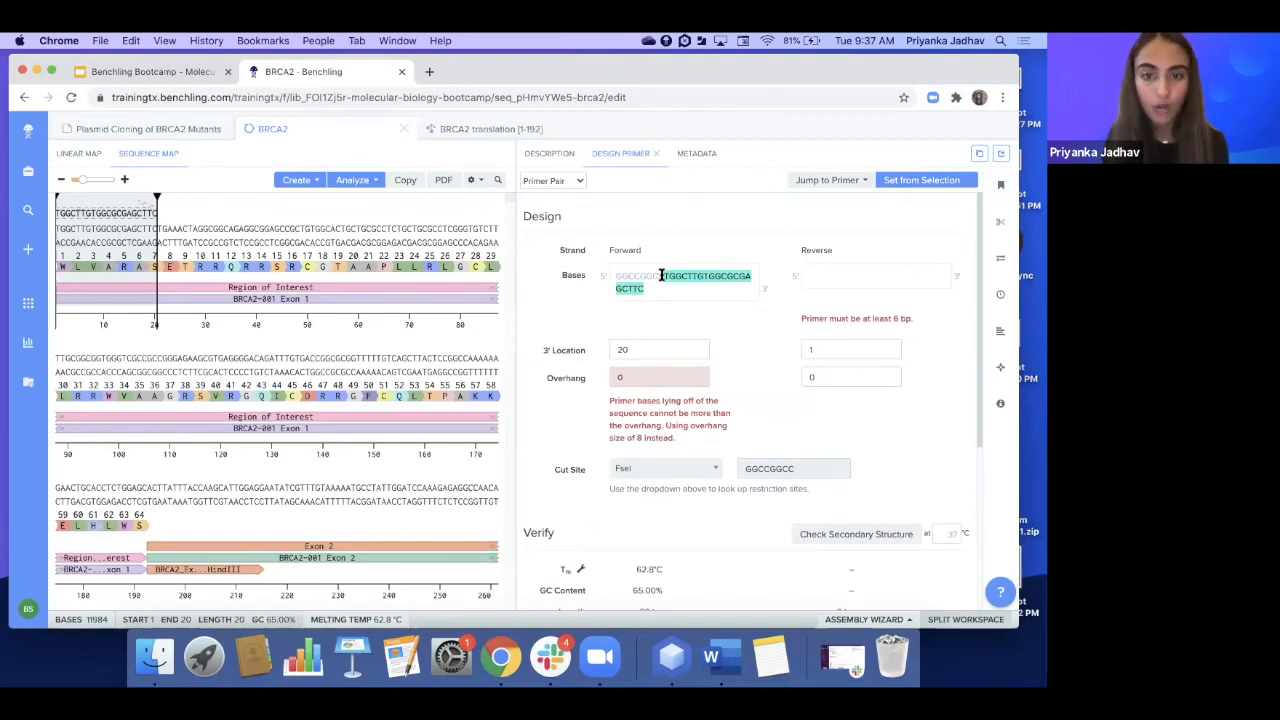
{"action": "scroll", "coordinate": [674, 339], "scroll_direction": "down", "scroll_amount": 1}
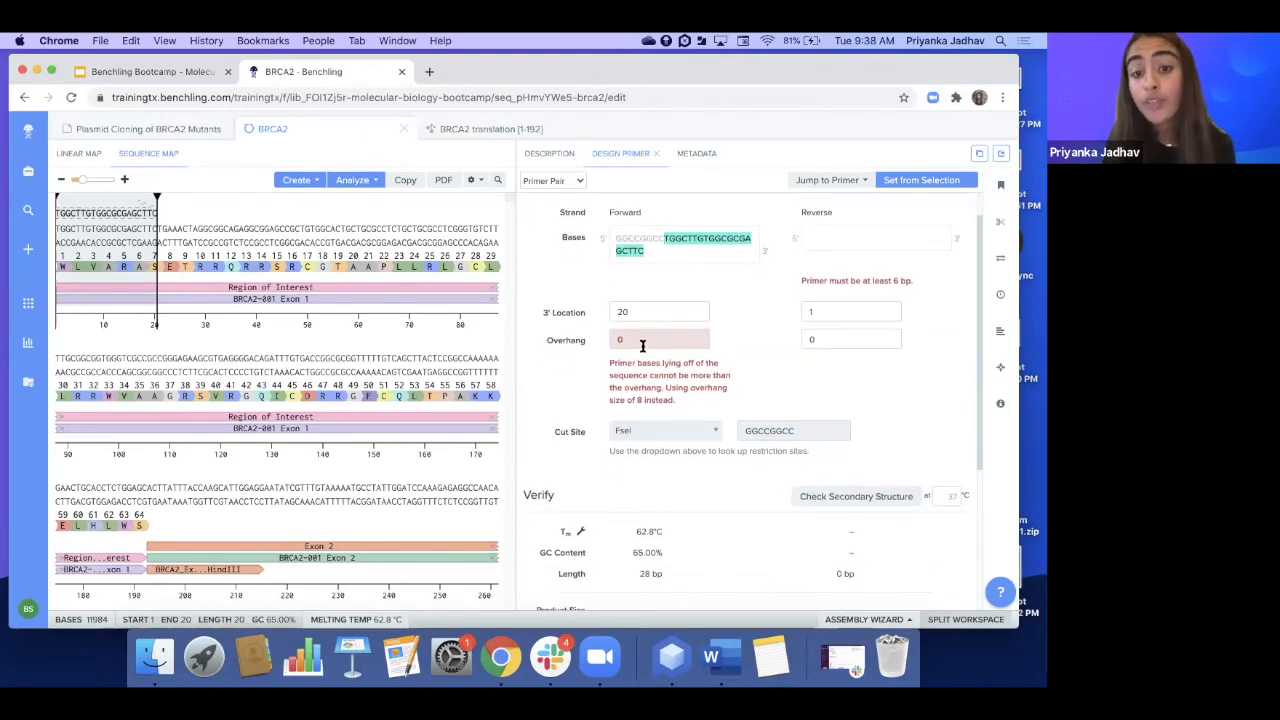
{"action": "left_click", "coordinate": [634, 341]}
{"action": "key", "text": "BackSpace"}
{"action": "type", "text": "8"}
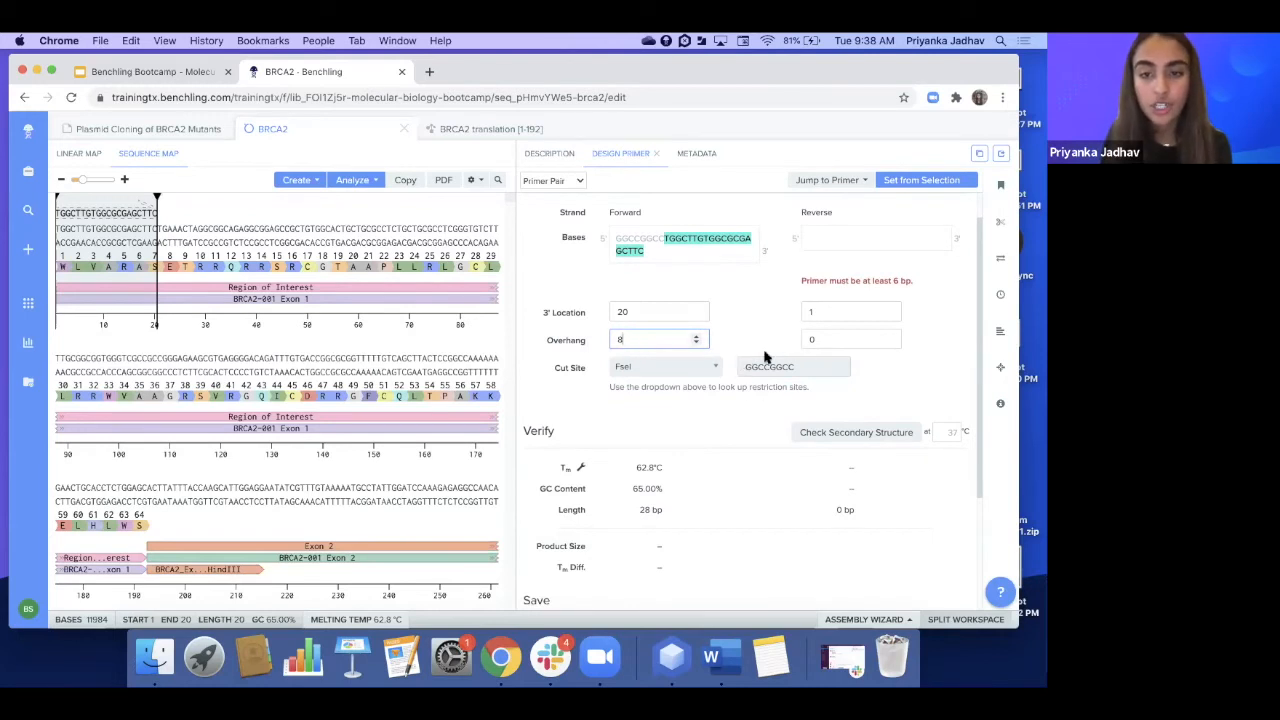
{"action": "scroll", "coordinate": [728, 437], "scroll_direction": "up", "scroll_amount": 1}
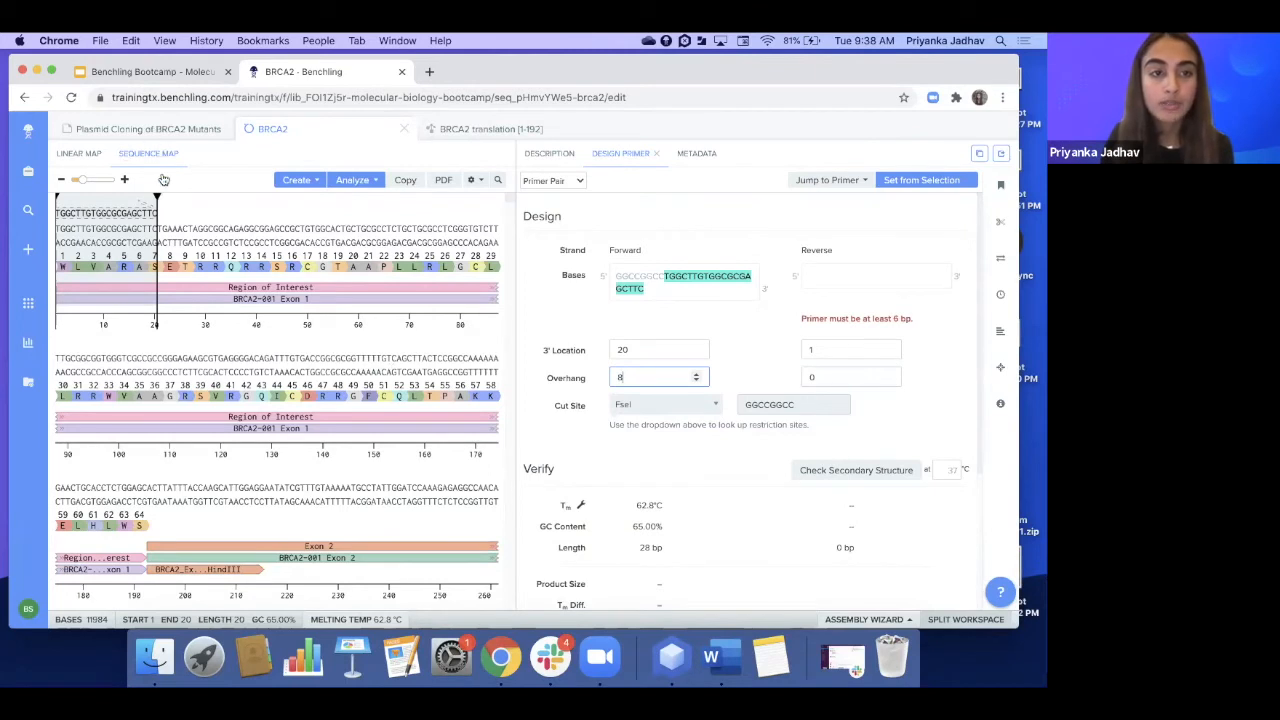
Select bases 173 to 192 at the end of BRCA2 Exon 1 and set them as the reverse primer
{"action": "scroll", "coordinate": [256, 440], "scroll_direction": "down", "scroll_amount": 1}
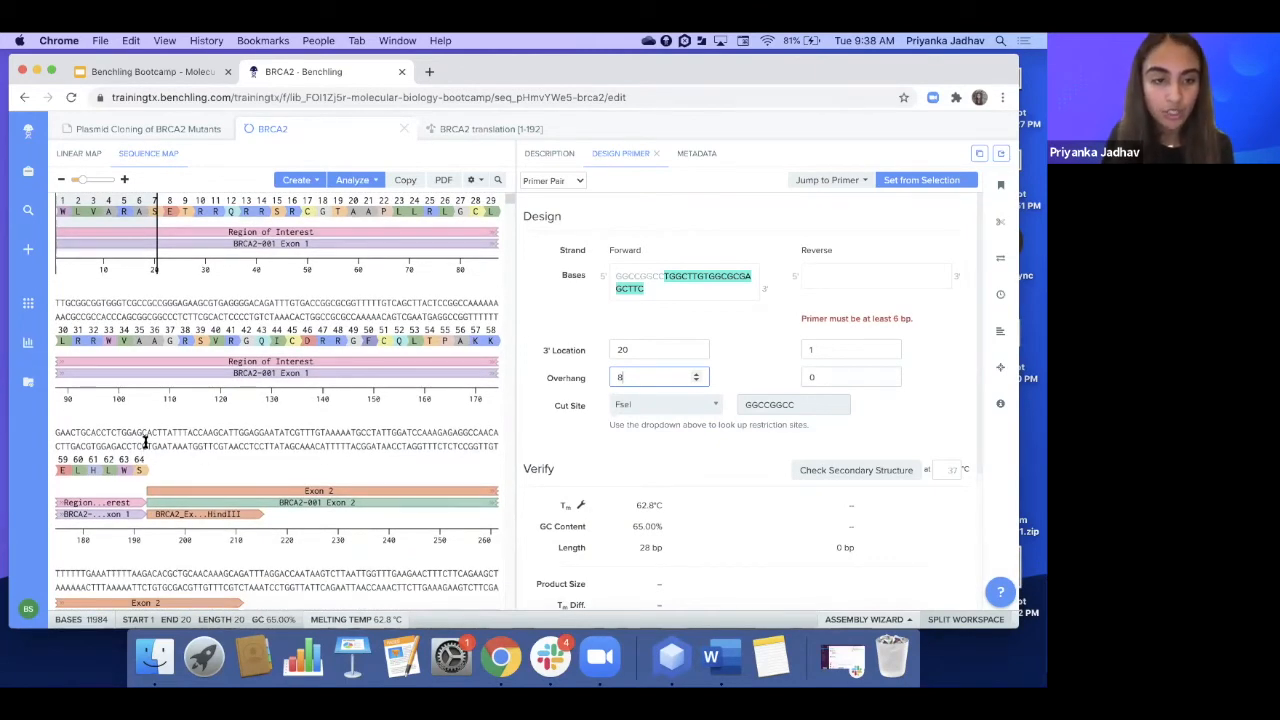
{"action": "left_click", "coordinate": [146, 443]}
{"action": "left_click_drag", "start_coordinate": [146, 443], "coordinate": [233, 302]}
{"action": "left_click_drag", "start_coordinate": [373, 366], "coordinate": [488, 316]}
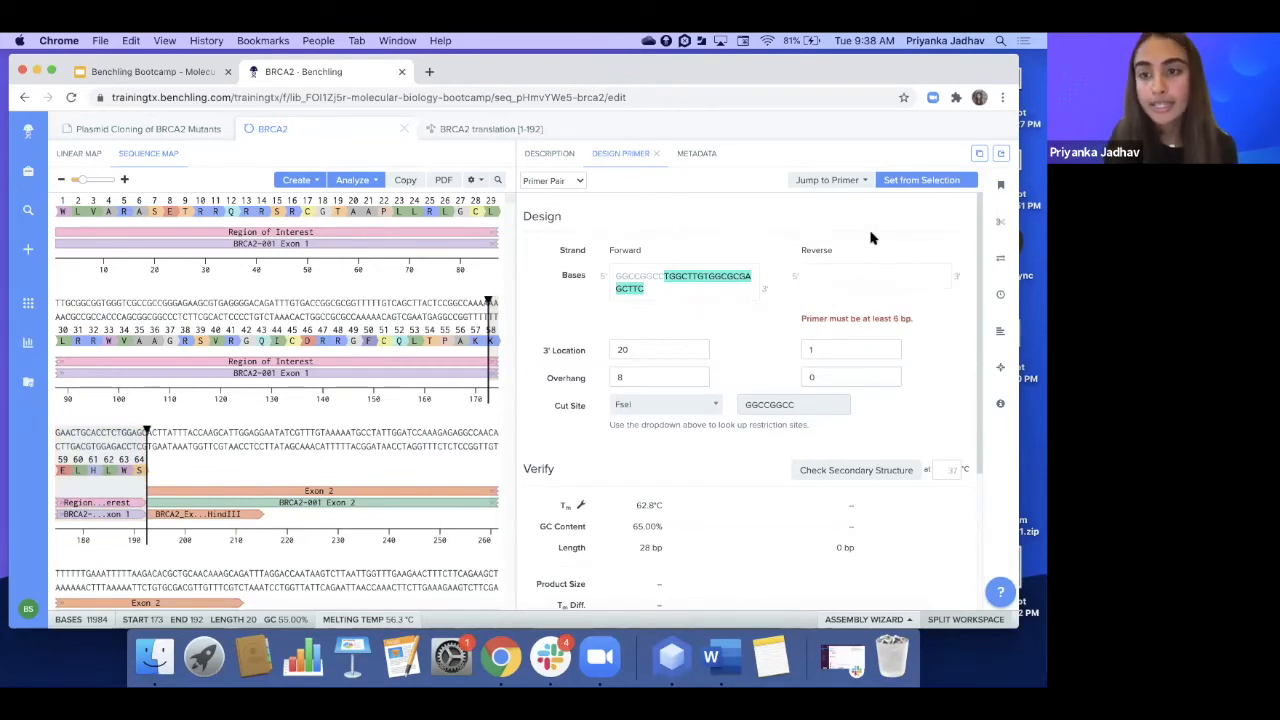
{"action": "left_click", "coordinate": [940, 184]}
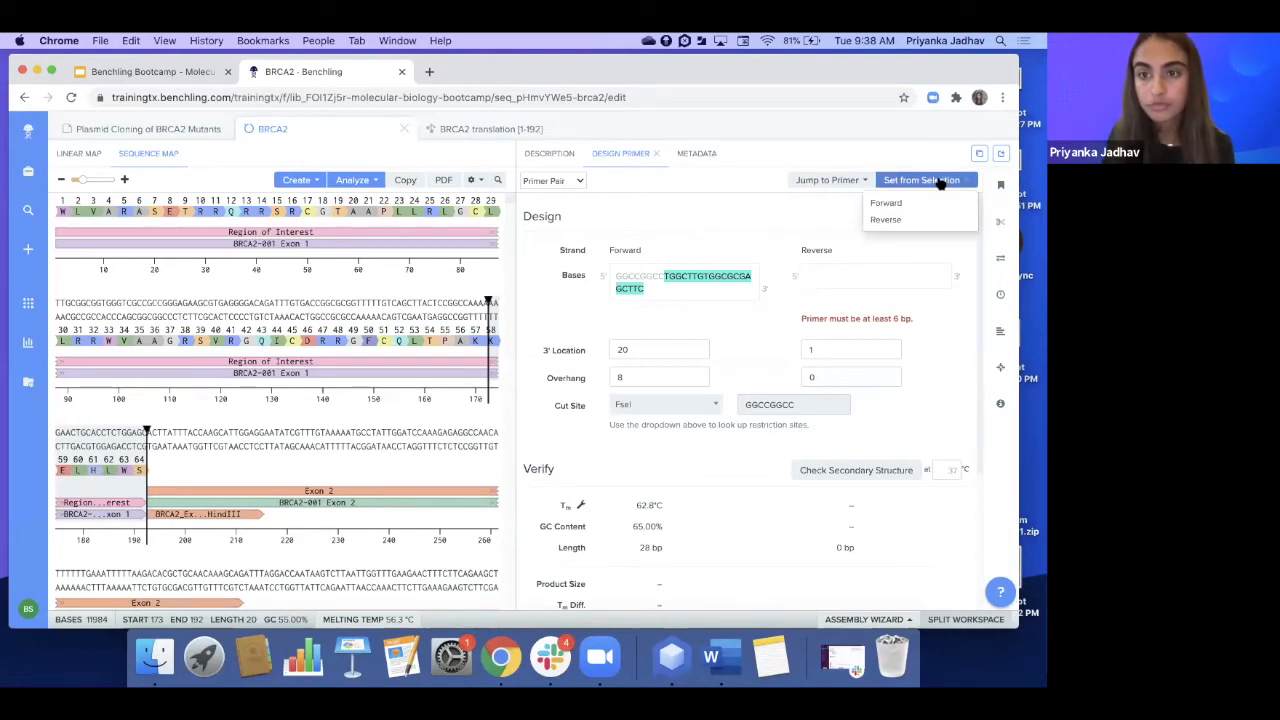
{"action": "left_click", "coordinate": [908, 219]}
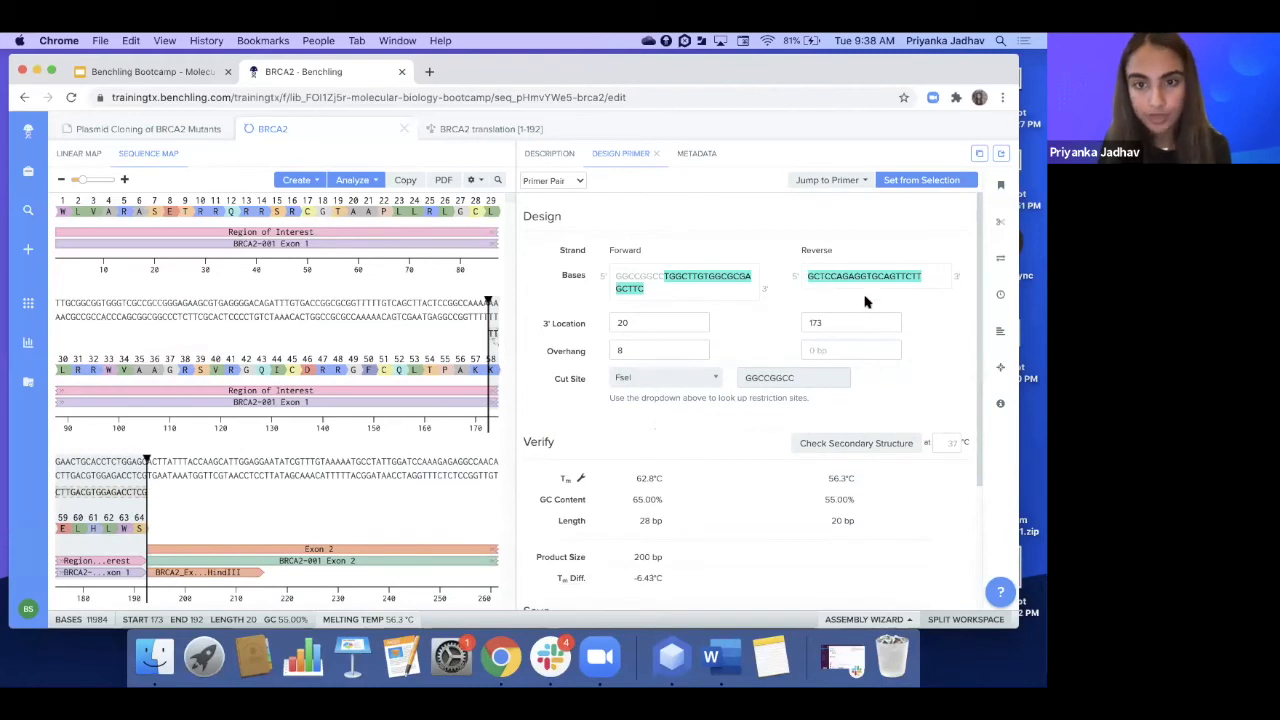
Choose PacI as the cut site enzyme and insert its site TTAATTAA at the 5' end of the reverse primer
{"action": "scroll", "coordinate": [866, 300], "scroll_direction": "down", "scroll_amount": 1}
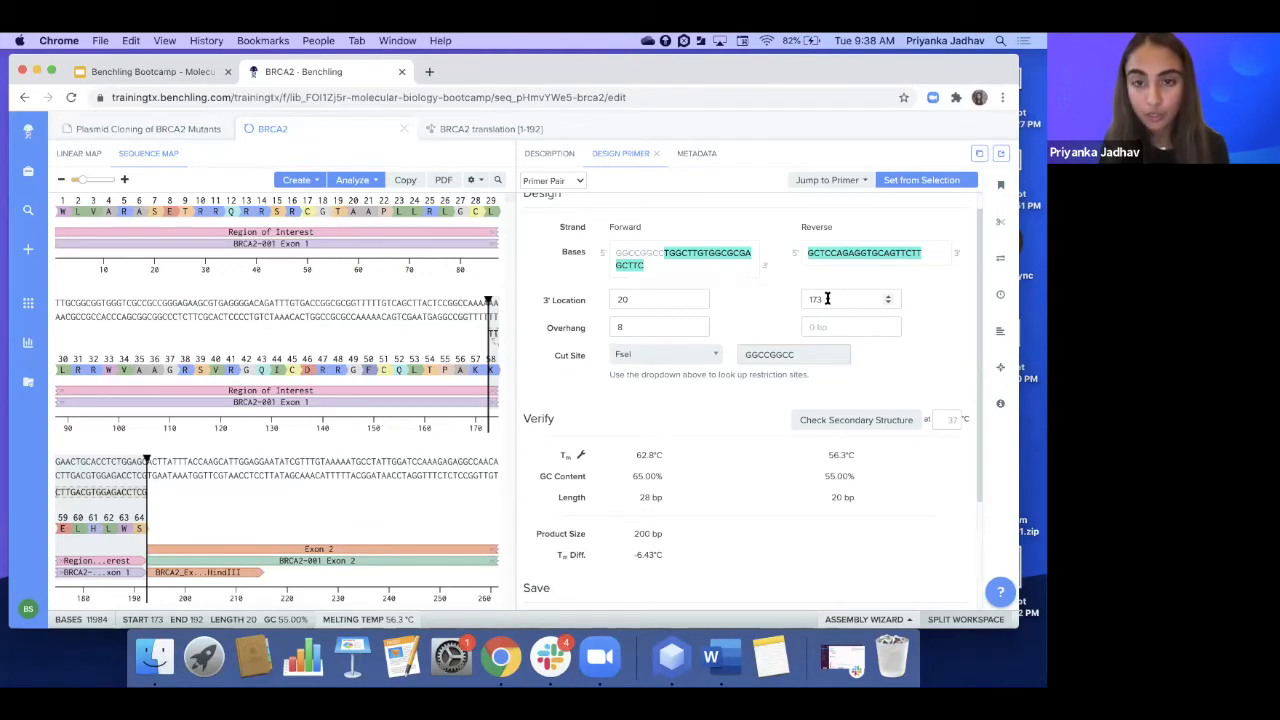
{"action": "left_click", "coordinate": [690, 355]}
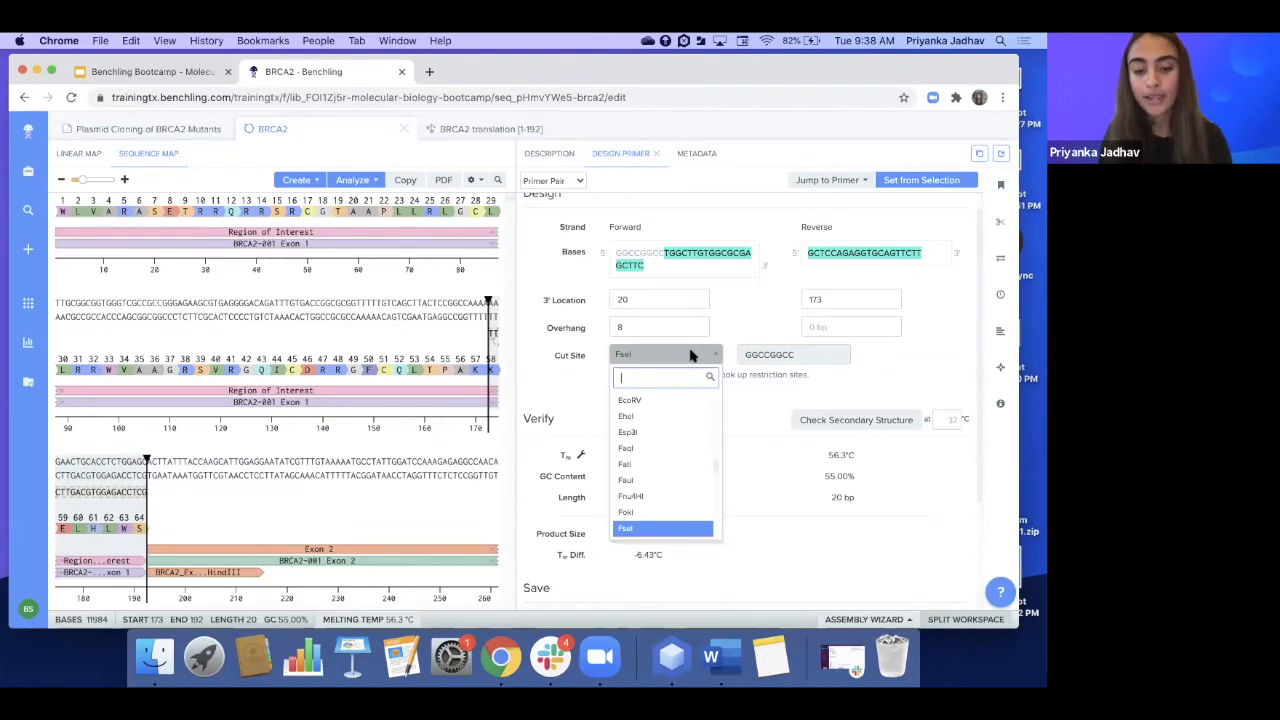
{"action": "type", "text": "PacI"}
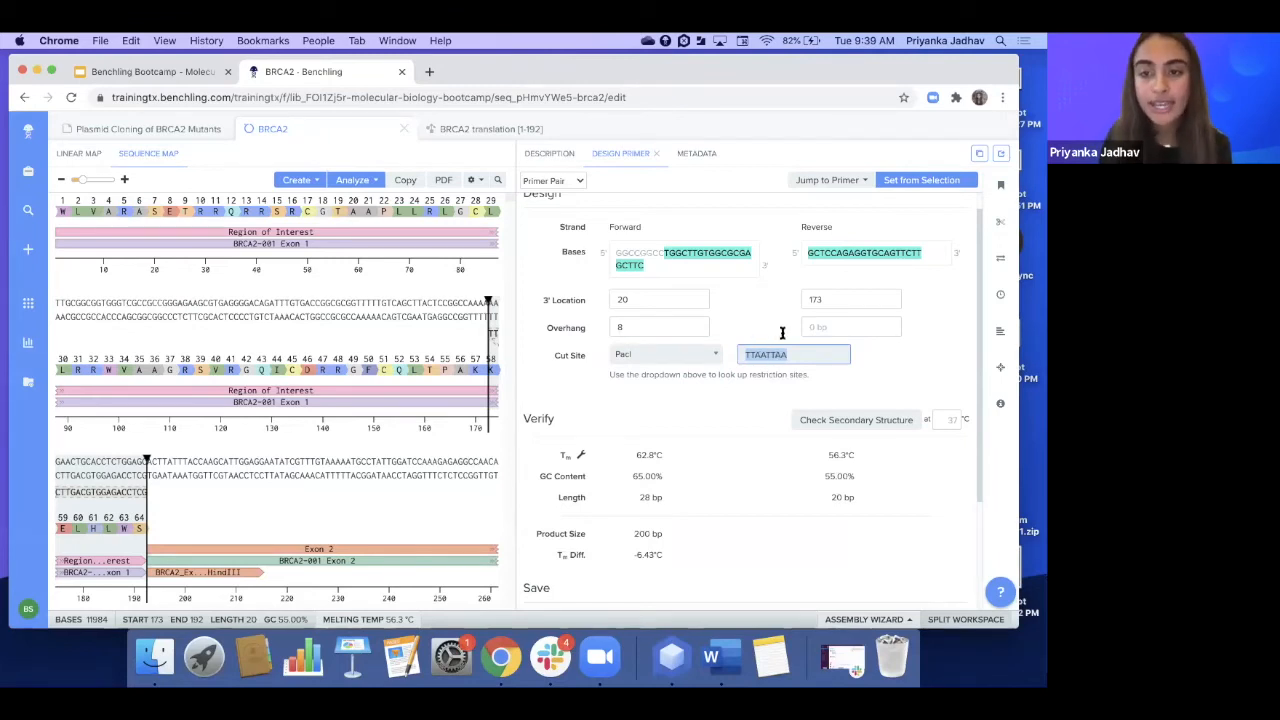
{"action": "left_click", "coordinate": [807, 253]}
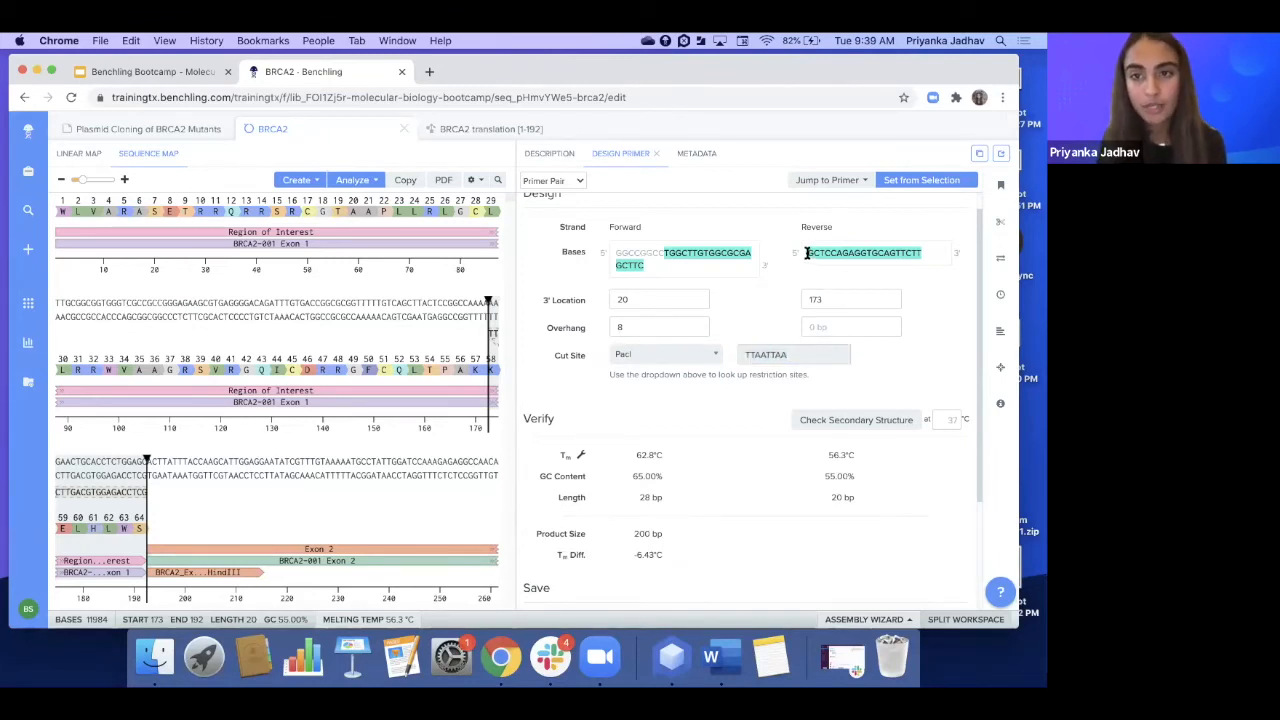
{"action": "type", "text": "TTAATTAA"}
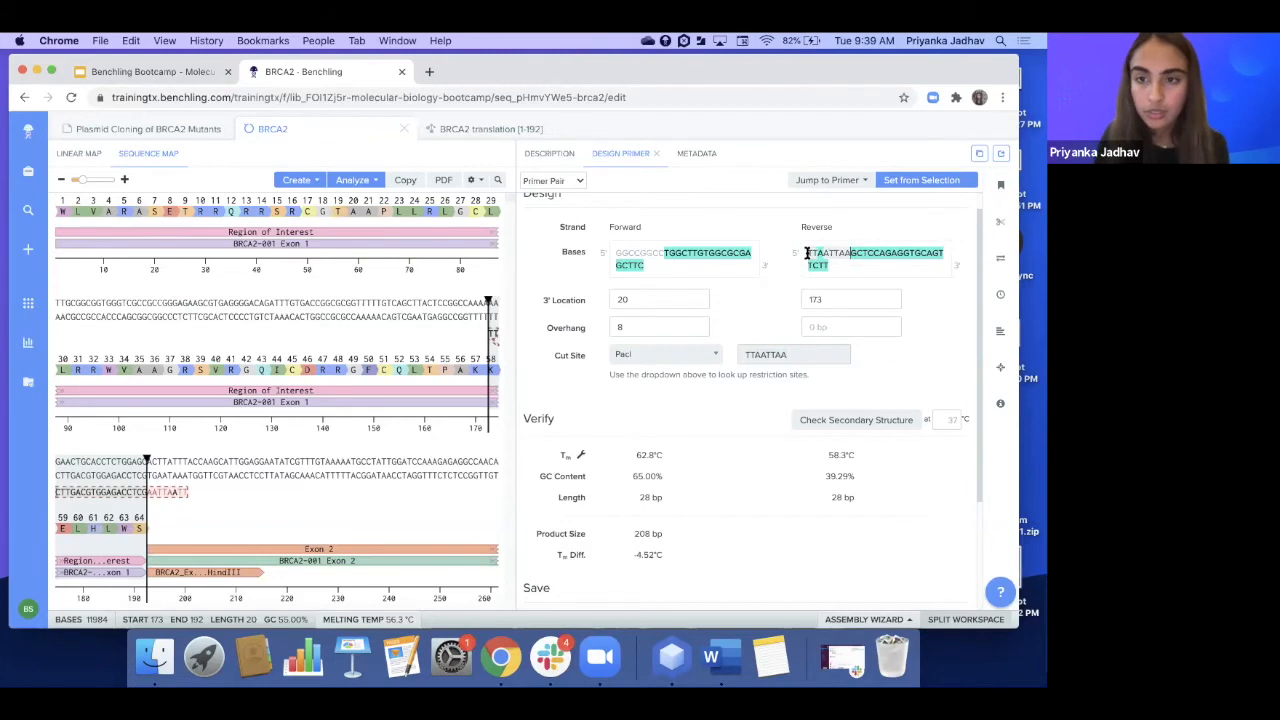
Set the reverse primer's overhang to 8
{"action": "scroll", "coordinate": [826, 290], "scroll_direction": "down", "scroll_amount": 1}
{"action": "left_click", "coordinate": [826, 306]}
{"action": "type", "text": "8"}
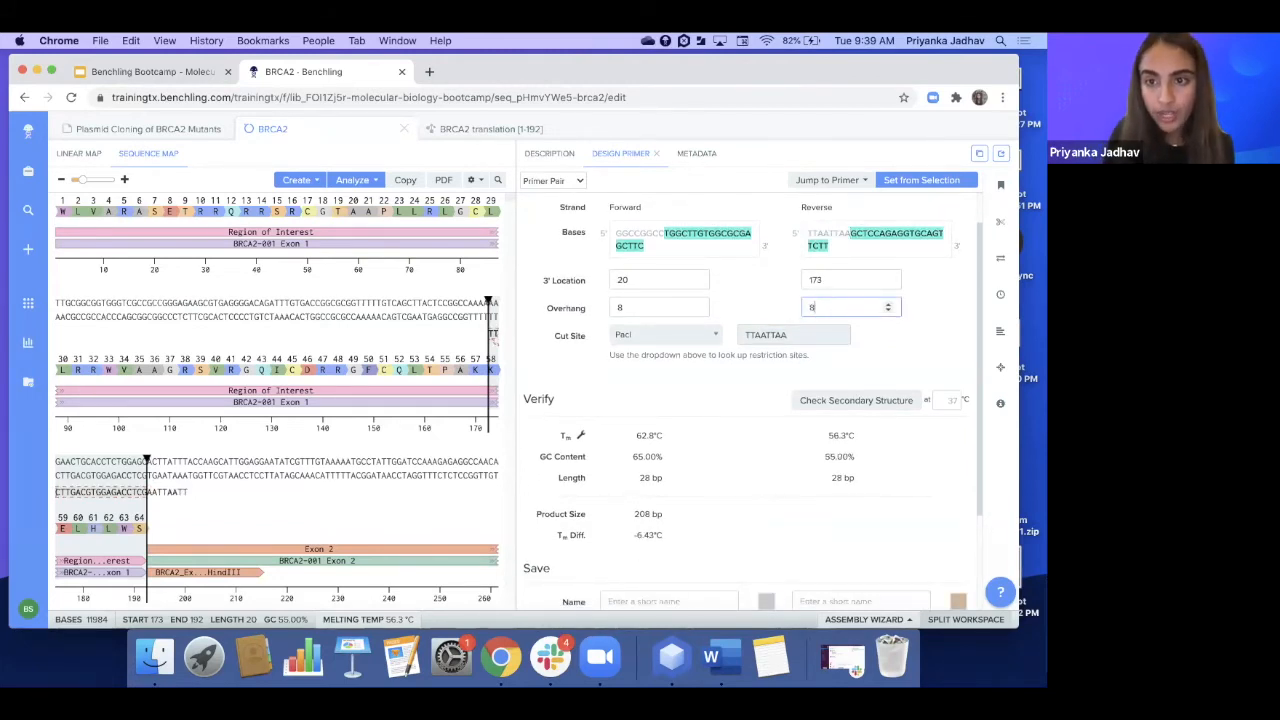
{"action": "left_click", "coordinate": [927, 288]}
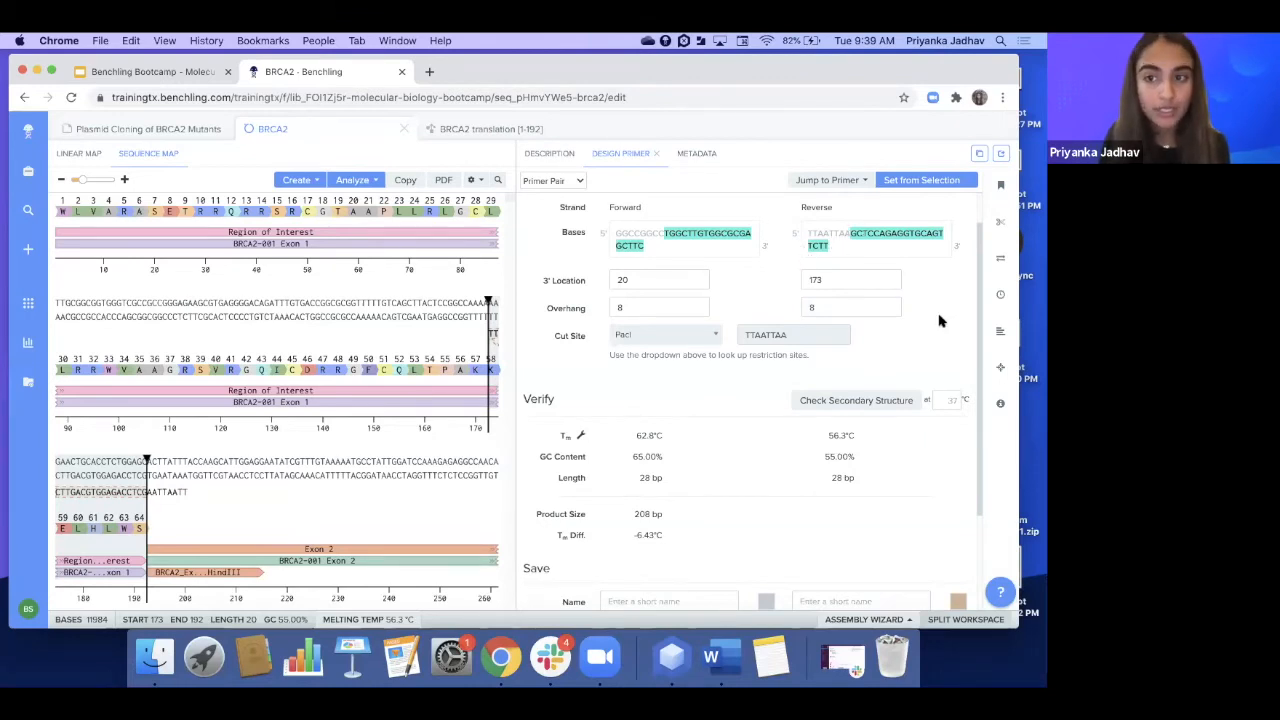
Check the secondary structure of the primer pair and review its verification values
{"action": "scroll", "coordinate": [940, 320], "scroll_direction": "down", "scroll_amount": 1}
{"action": "scroll", "coordinate": [940, 320], "scroll_direction": "down", "scroll_amount": 2}
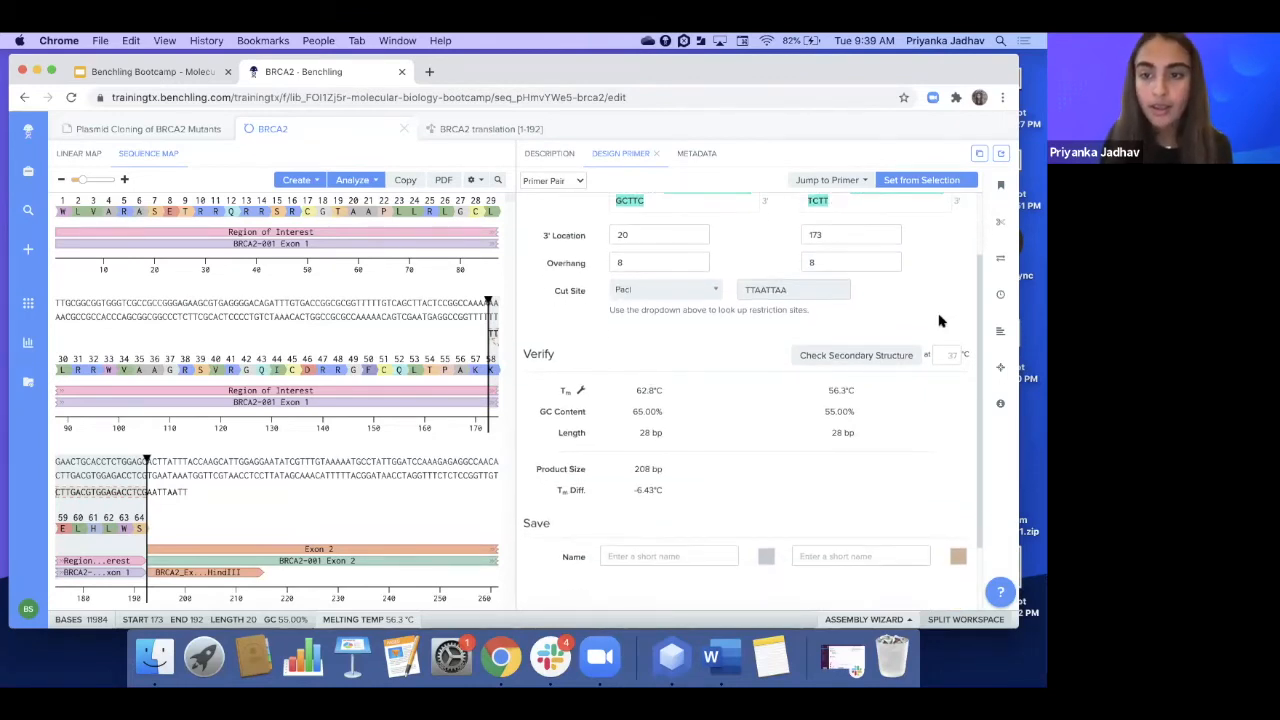
{"action": "scroll", "coordinate": [917, 313], "scroll_direction": "up", "scroll_amount": 3}
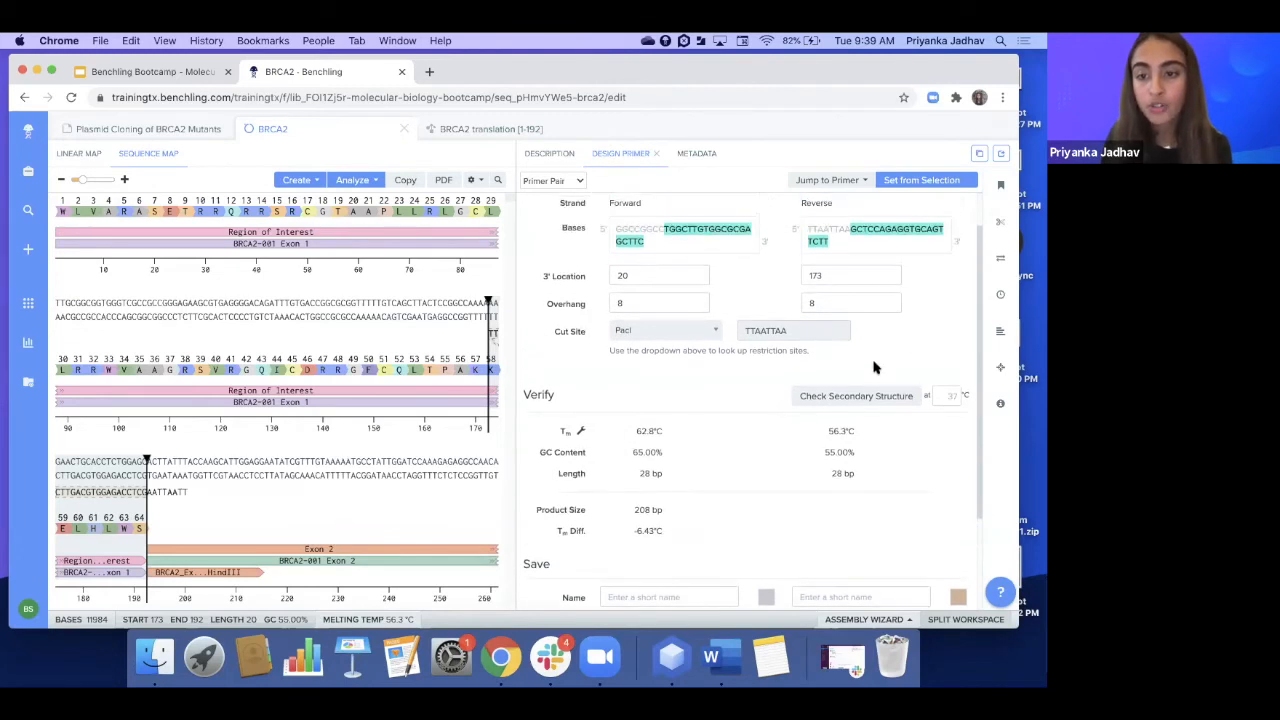
{"action": "left_click", "coordinate": [830, 395]}
{"action": "scroll", "coordinate": [820, 400], "scroll_direction": "down", "scroll_amount": 4}
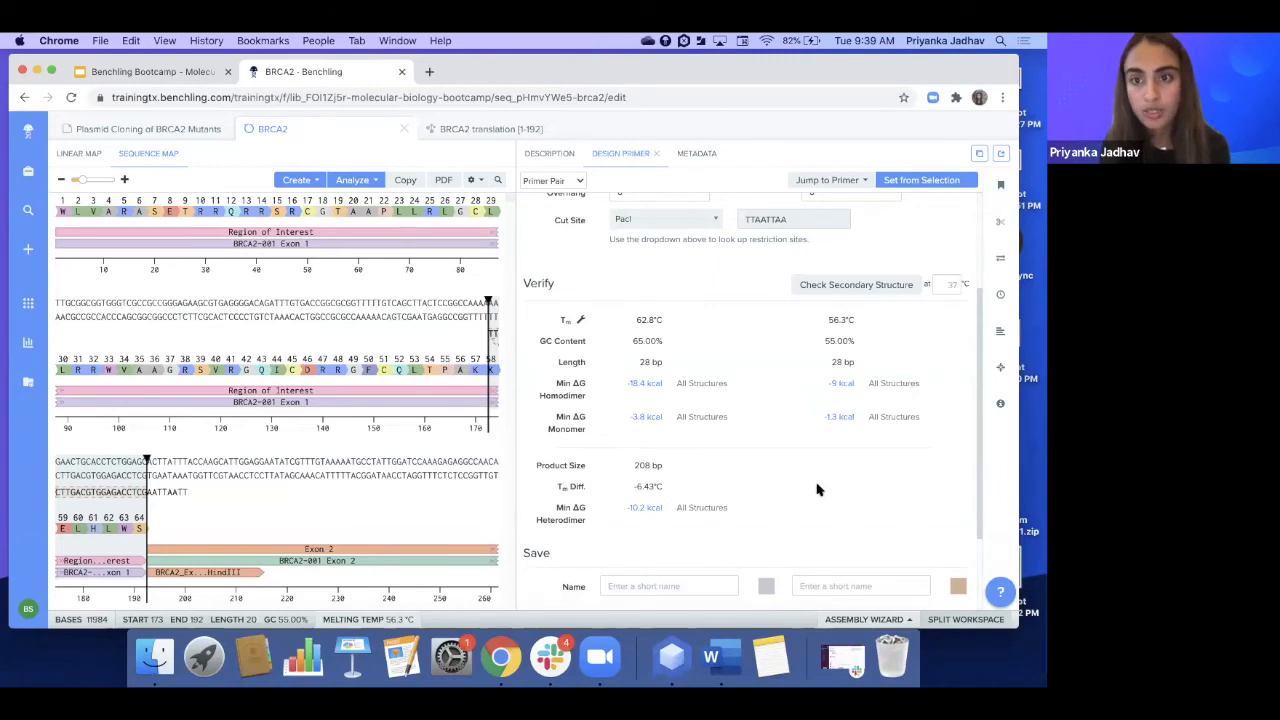
Name the forward primer Primer 1 and the reverse primer Primer 2, and save the primer pair in Molecular Biology Bootcamp
{"action": "scroll", "coordinate": [817, 489], "scroll_direction": "down", "scroll_amount": 3}
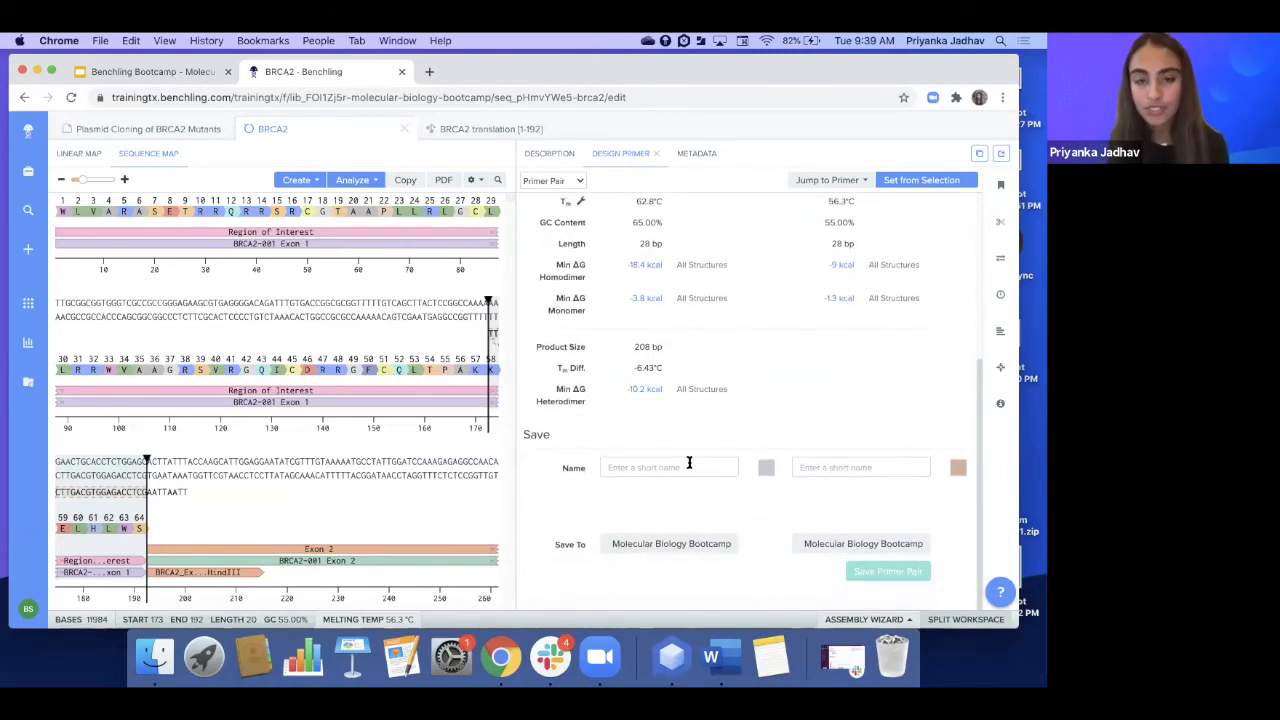
{"action": "left_click", "coordinate": [652, 465]}
{"action": "type", "text": "Primer 1"}
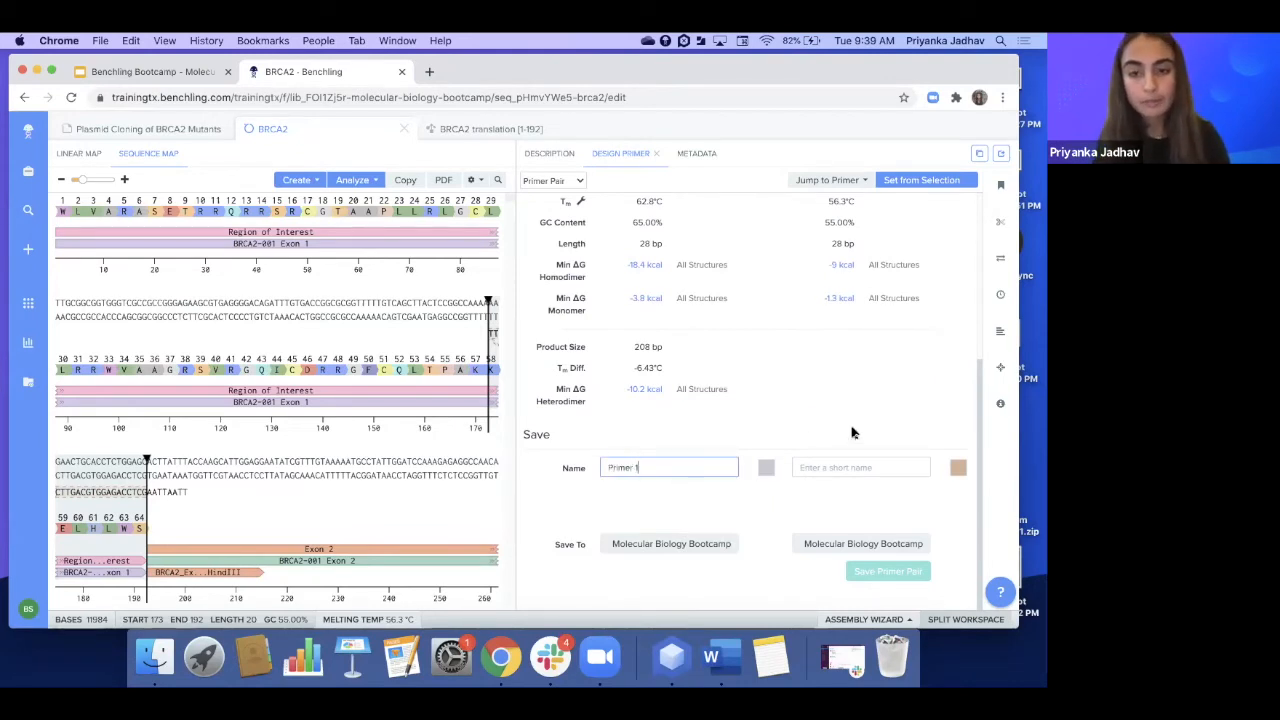
{"action": "left_click", "coordinate": [836, 466]}
{"action": "type", "text": "Primer 2"}
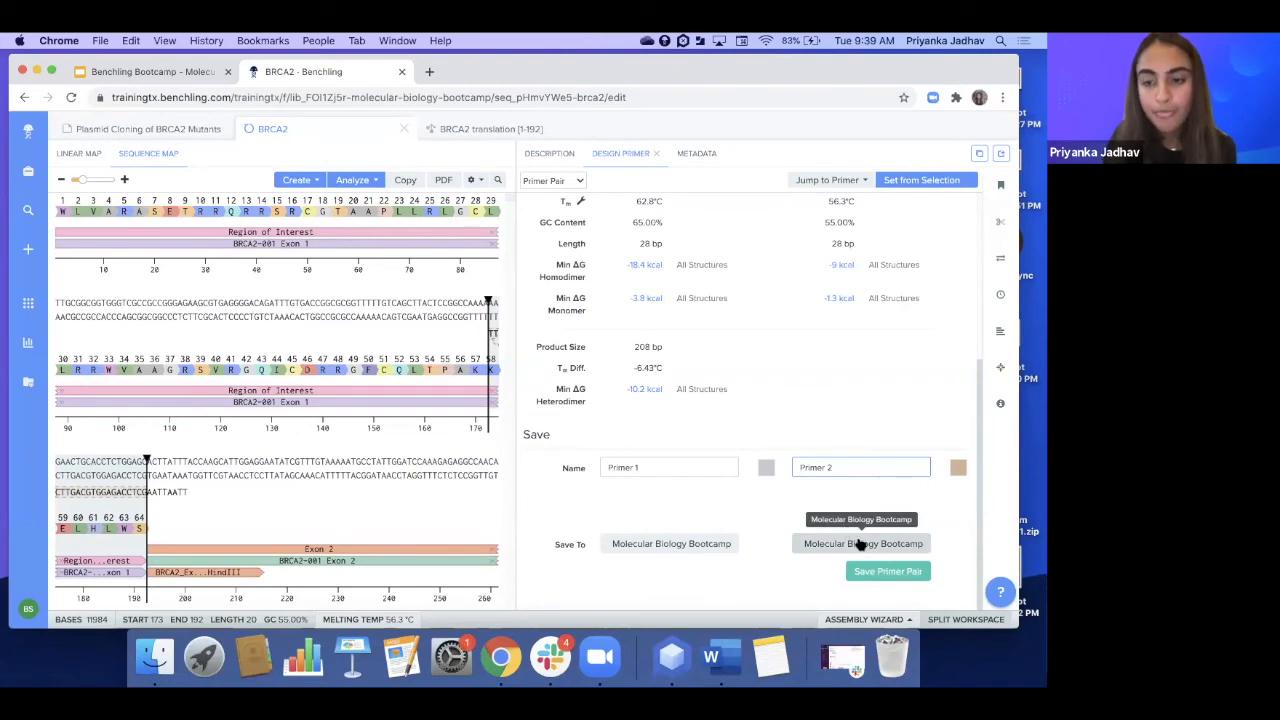
{"action": "left_click", "coordinate": [868, 571]}
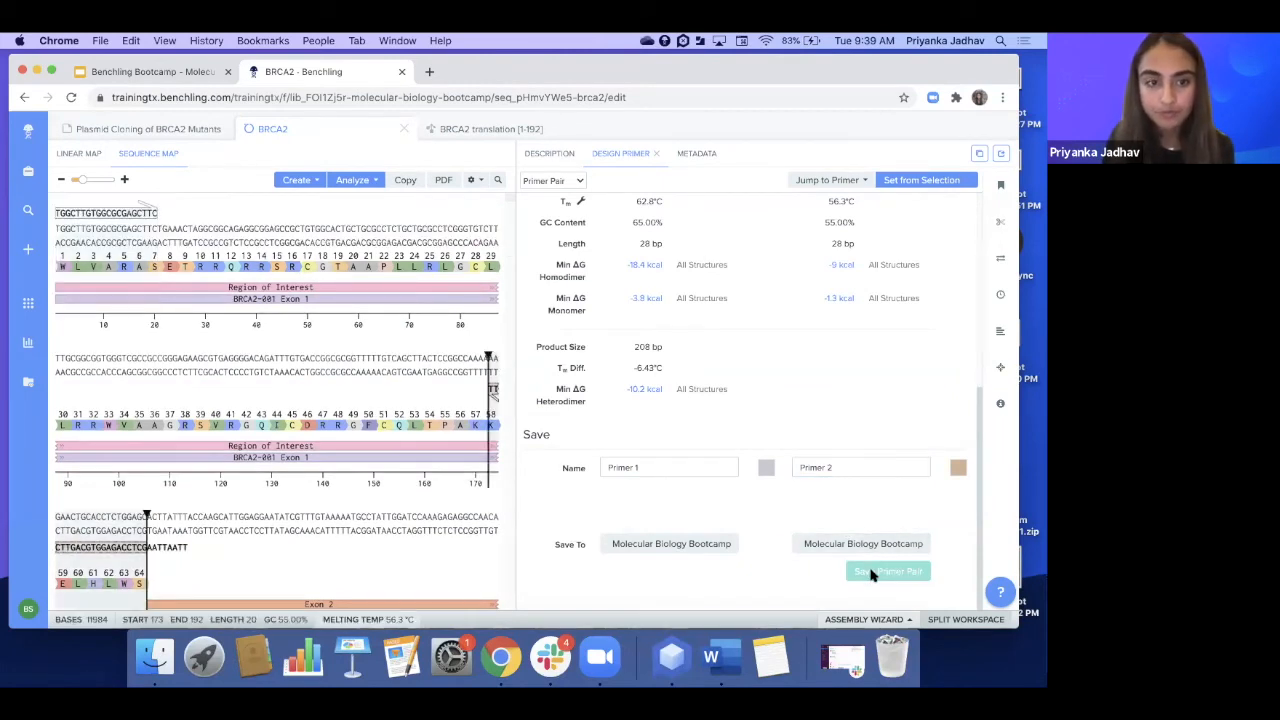
Close the split workspace and create the PCR product of the Primer 1 and Primer 2 pair in the Molecular Biology Bootcamp project
{"action": "left_click", "coordinate": [1000, 261]}
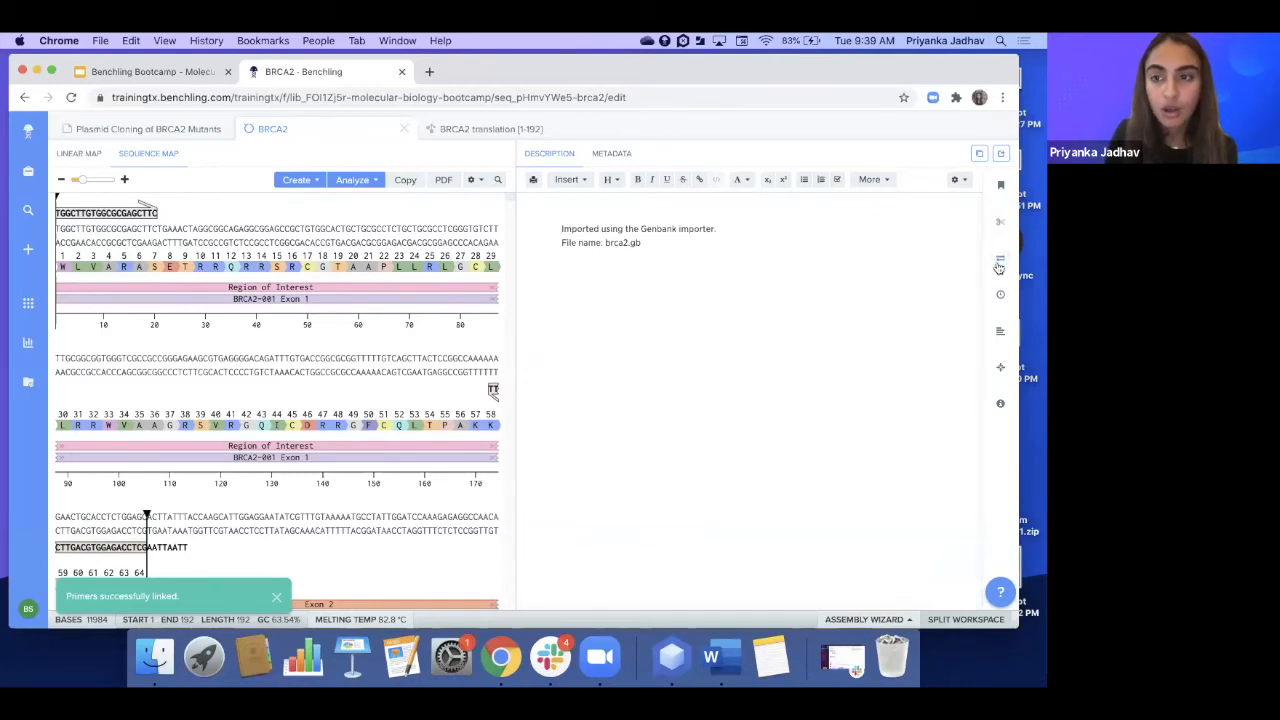
{"action": "left_click", "coordinate": [945, 621]}
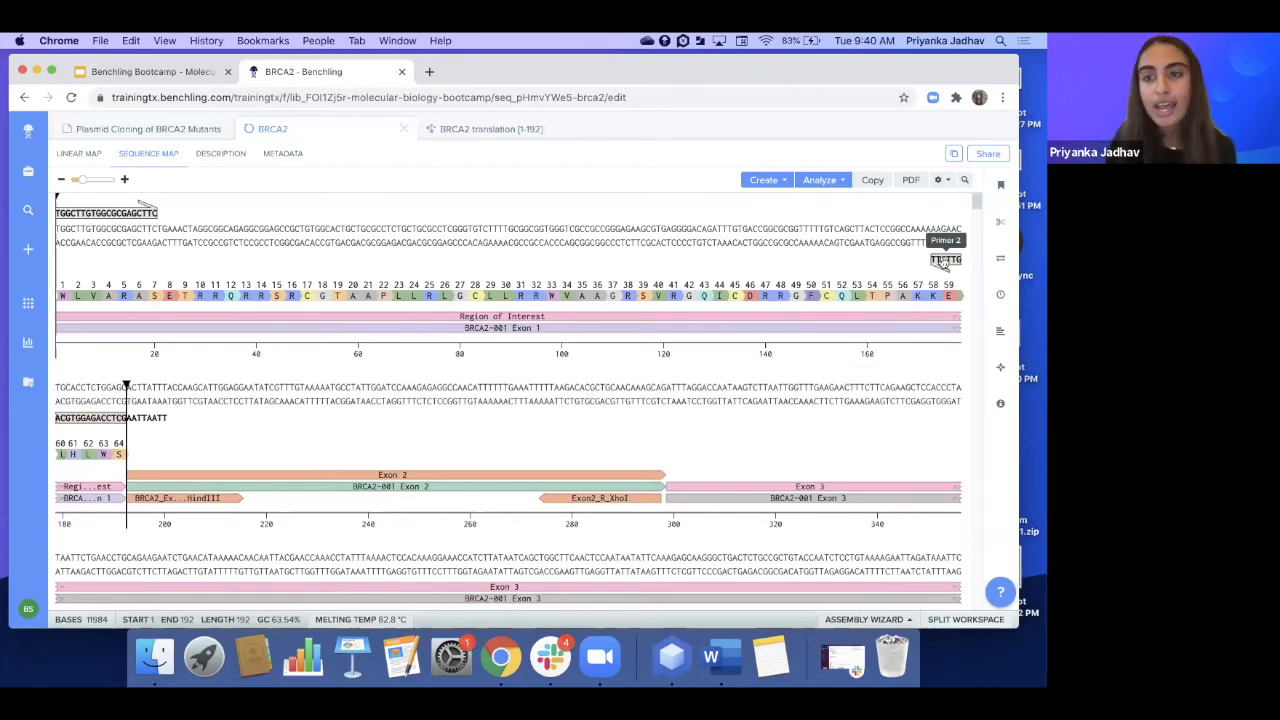
{"action": "left_click", "coordinate": [997, 262]}
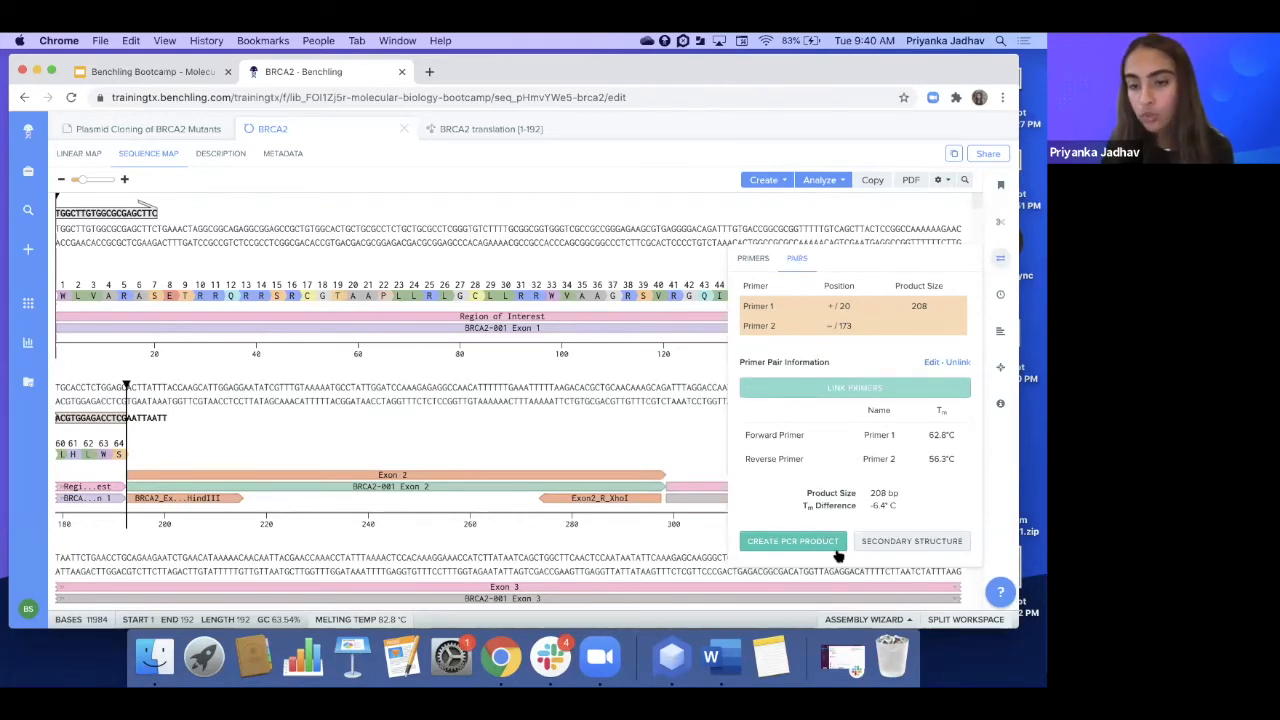
{"action": "left_click", "coordinate": [762, 539]}
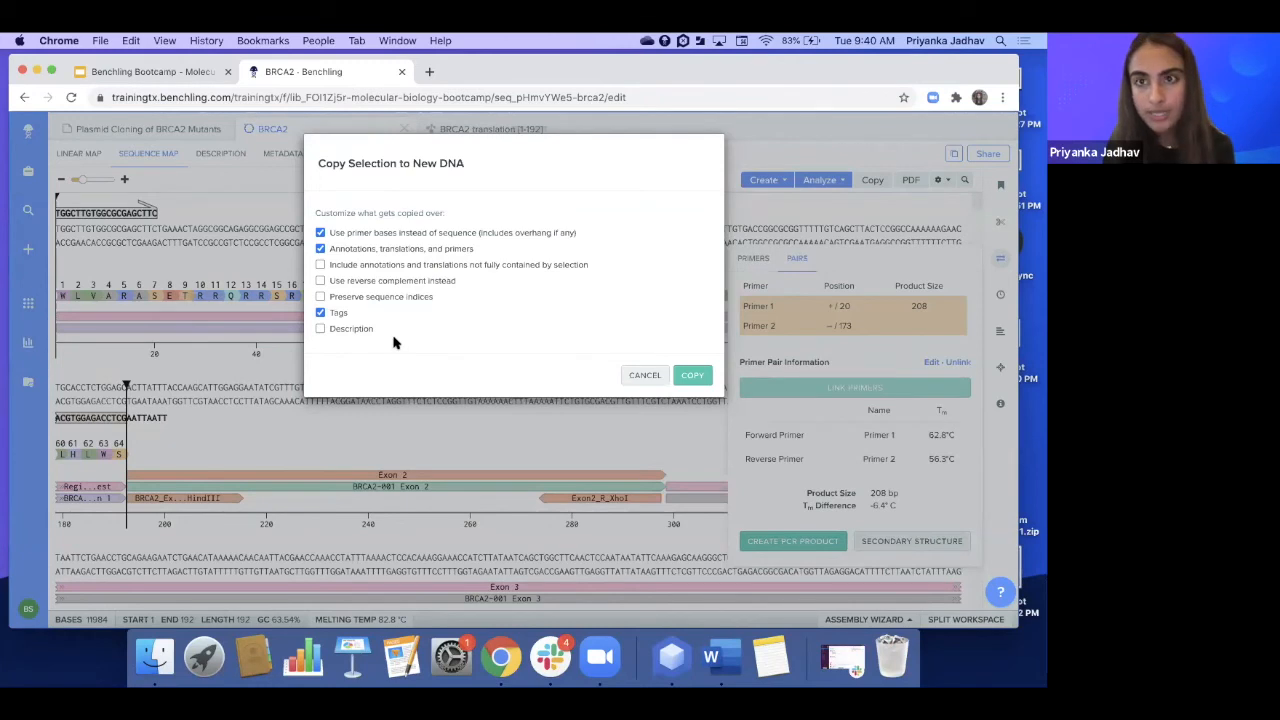
{"action": "left_click", "coordinate": [692, 375]}
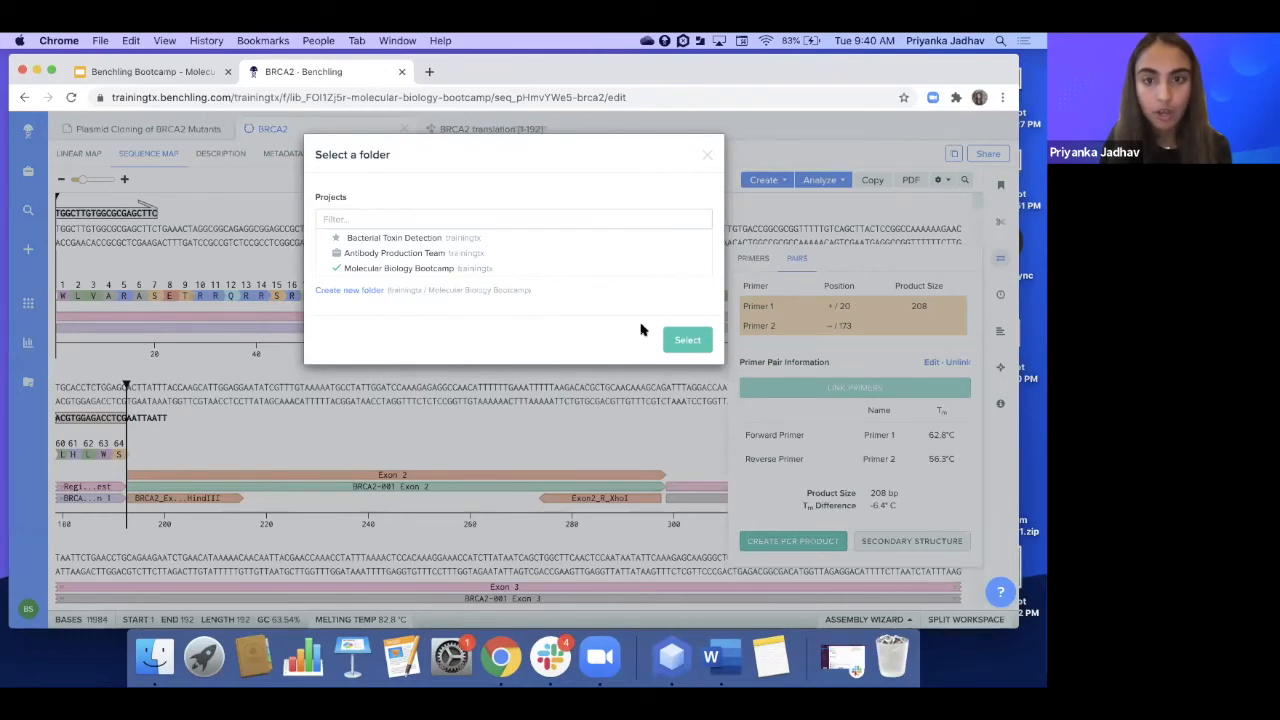
{"action": "left_click", "coordinate": [684, 341]}
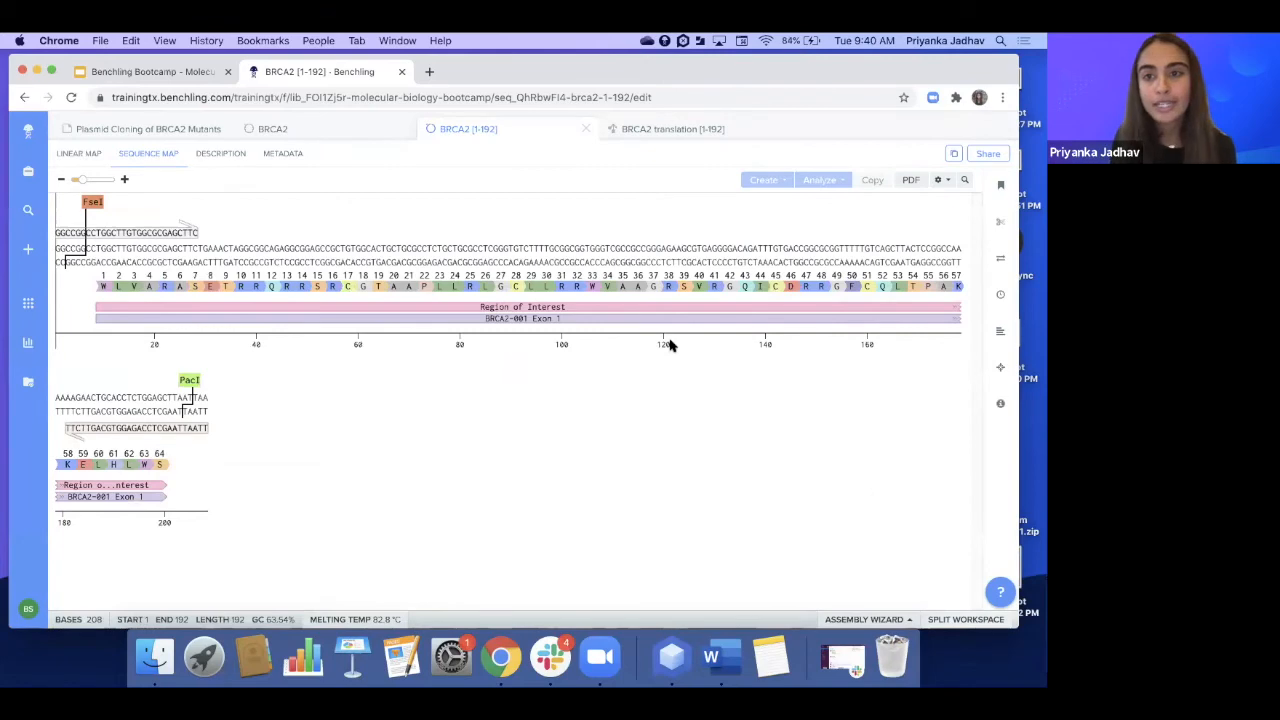
Examine the PCR product's sequence map at a larger scale, checking the FseI and PacI cut sites at its two ends
{"action": "left_click_drag", "start_coordinate": [83, 183], "coordinate": [94, 181]}
{"action": "scroll", "coordinate": [222, 405], "scroll_direction": "up", "scroll_amount": 1}
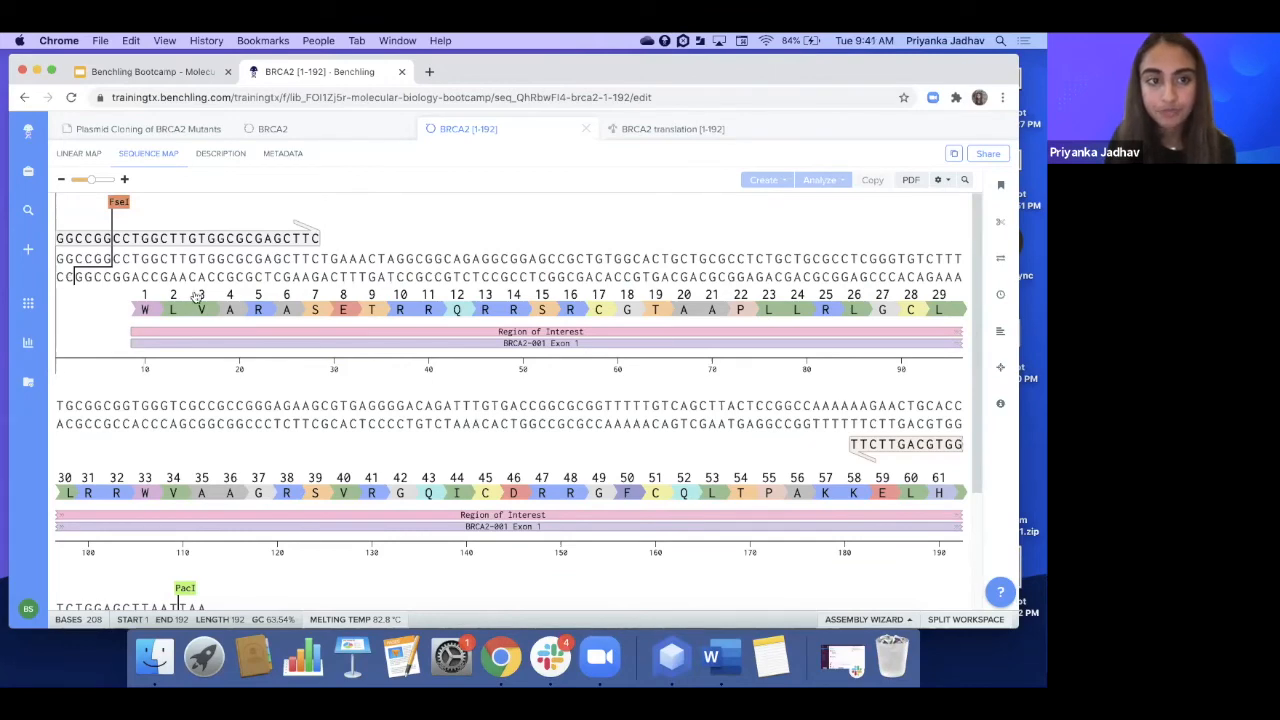
{"action": "scroll", "coordinate": [210, 308], "scroll_direction": "down", "scroll_amount": 4}
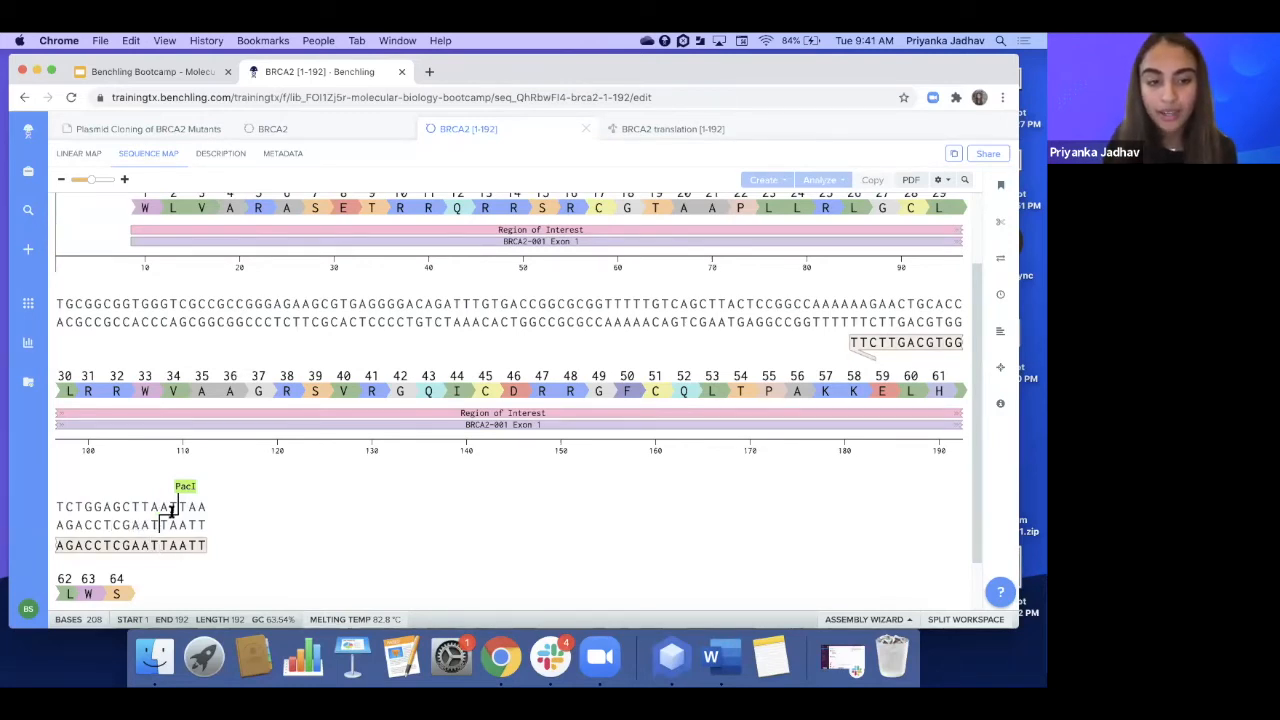
{"action": "scroll", "coordinate": [268, 470], "scroll_direction": "up", "scroll_amount": 2}
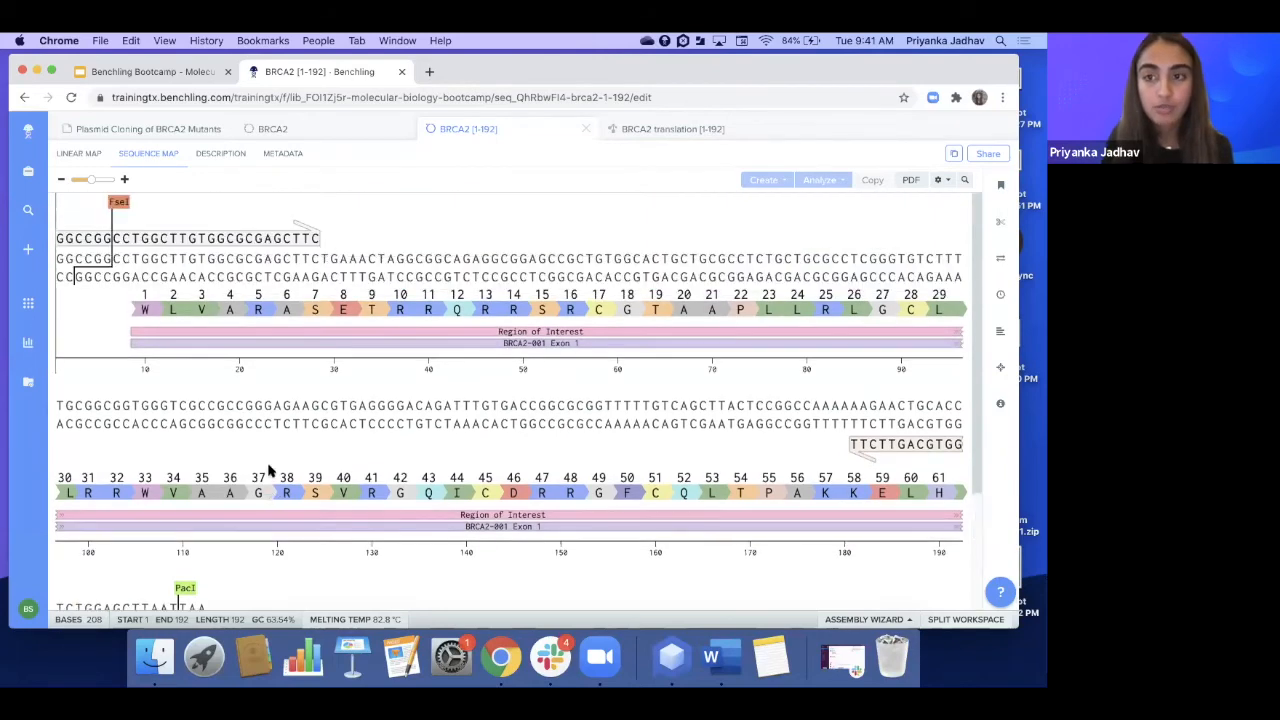
{"action": "scroll", "coordinate": [268, 470], "scroll_direction": "down", "scroll_amount": 2}
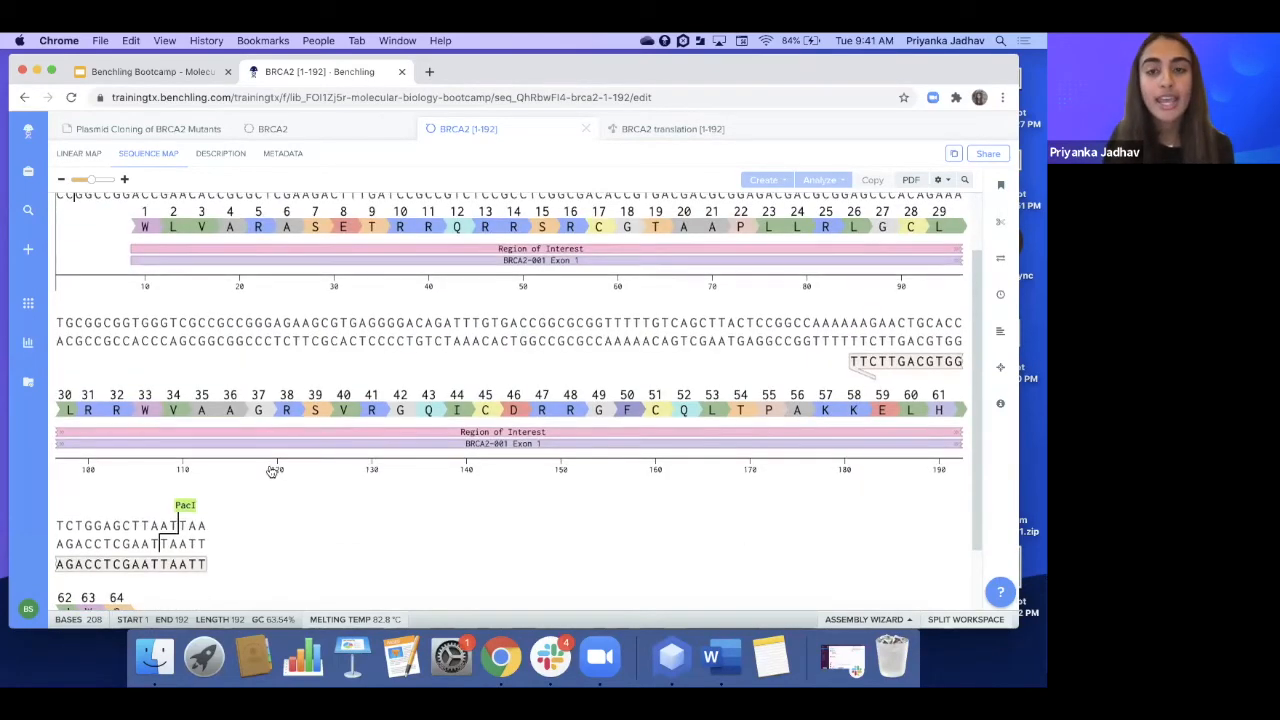
{"action": "scroll", "coordinate": [268, 470], "scroll_direction": "up", "scroll_amount": 1}
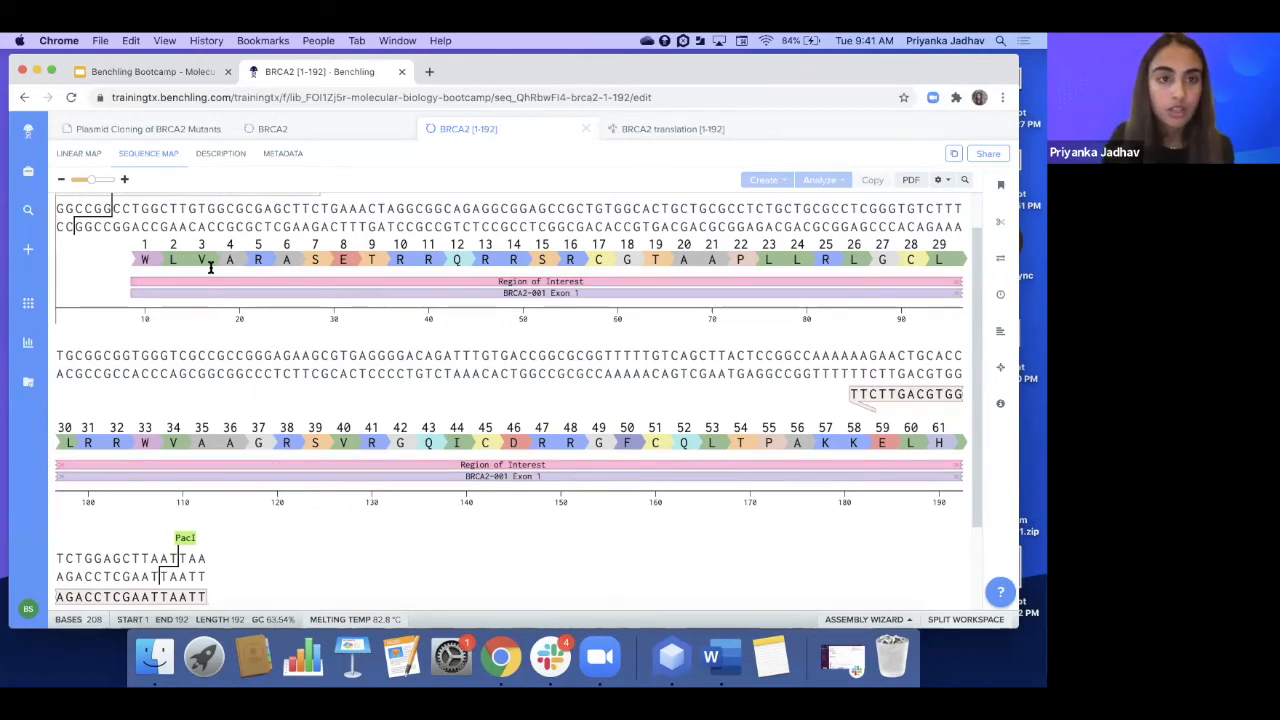
Tick off the primer creation task, its FseI and PacI sub-items, and Run a PCR reaction in the Plasmid Cloning of BRCA2 Mutants entry
{"action": "left_click", "coordinate": [168, 131]}
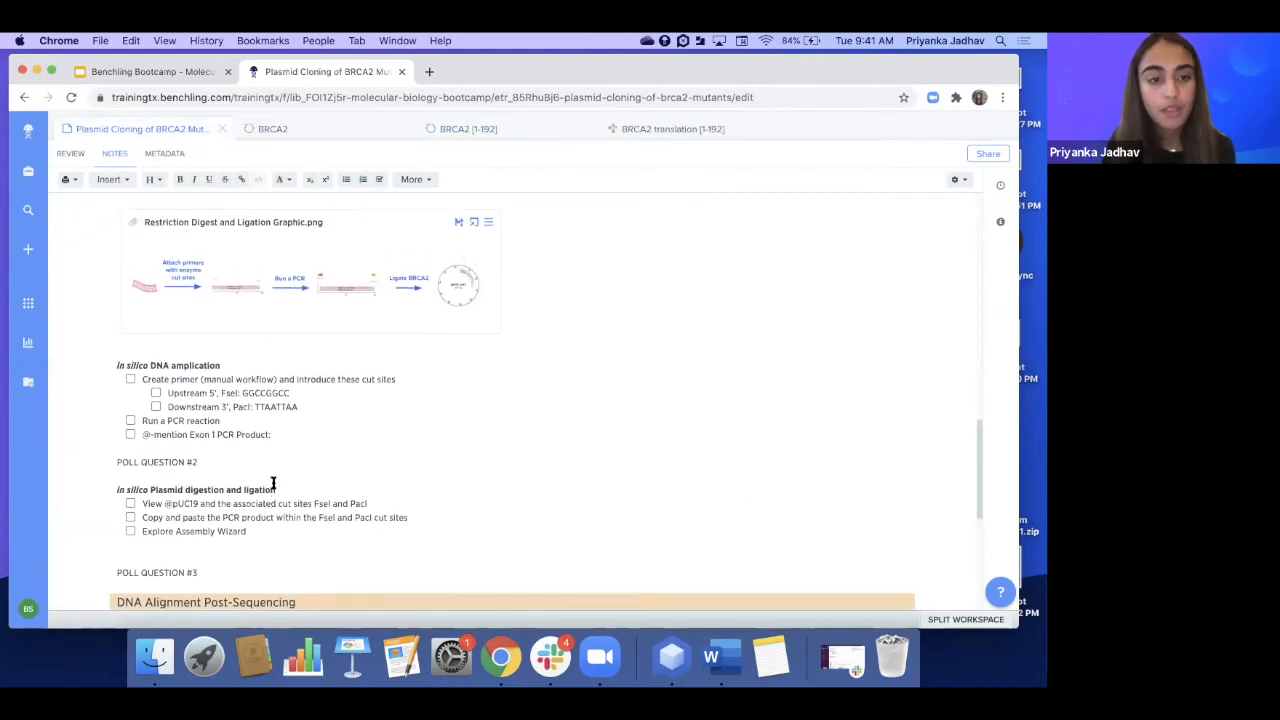
{"action": "left_click", "coordinate": [130, 381]}
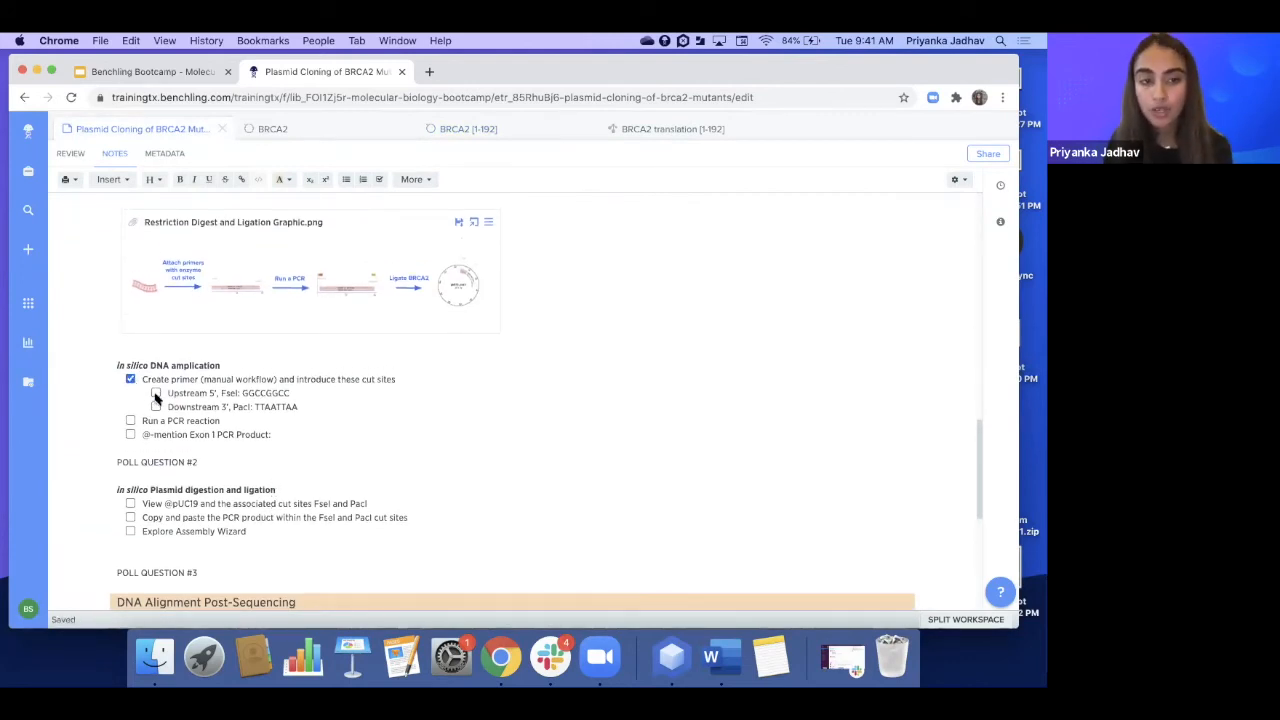
{"action": "left_click", "coordinate": [155, 394]}
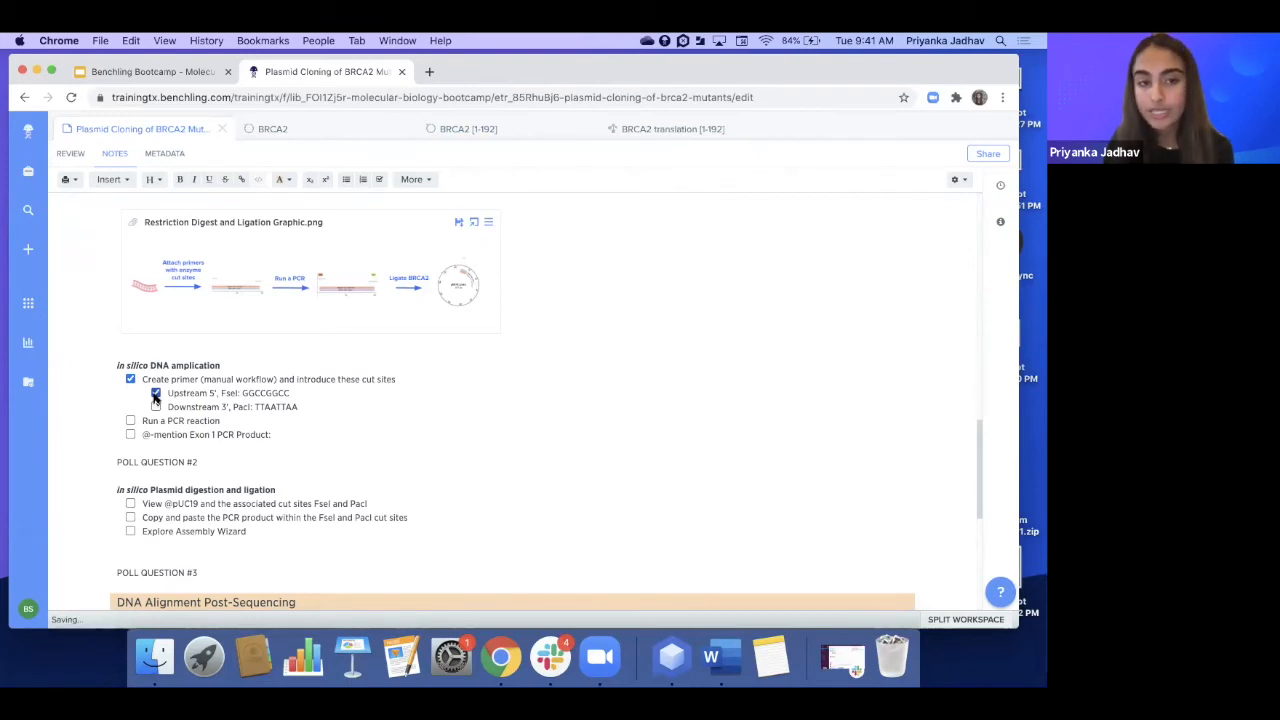
{"action": "left_click", "coordinate": [155, 407]}
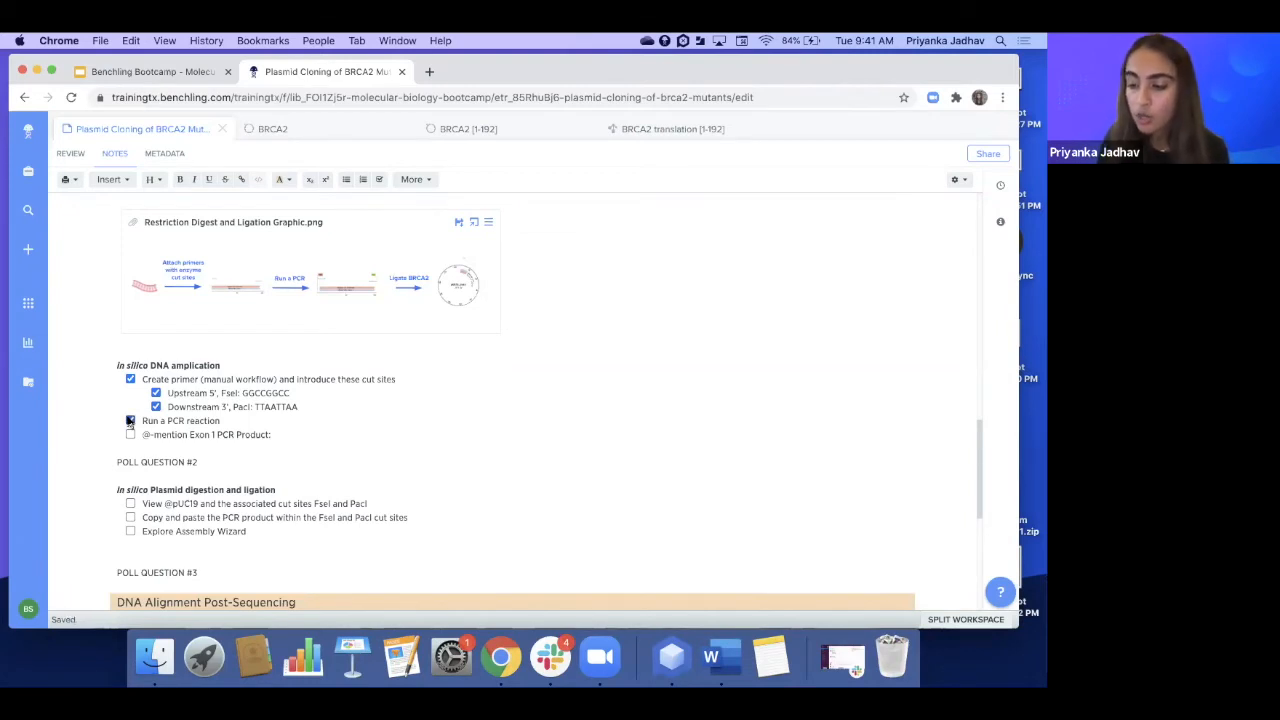
Tick off the Exon 1 PCR Product item in the cloning entry and add an @-mention of BRCA2 [1-192] after it
{"action": "left_click", "coordinate": [321, 135]}
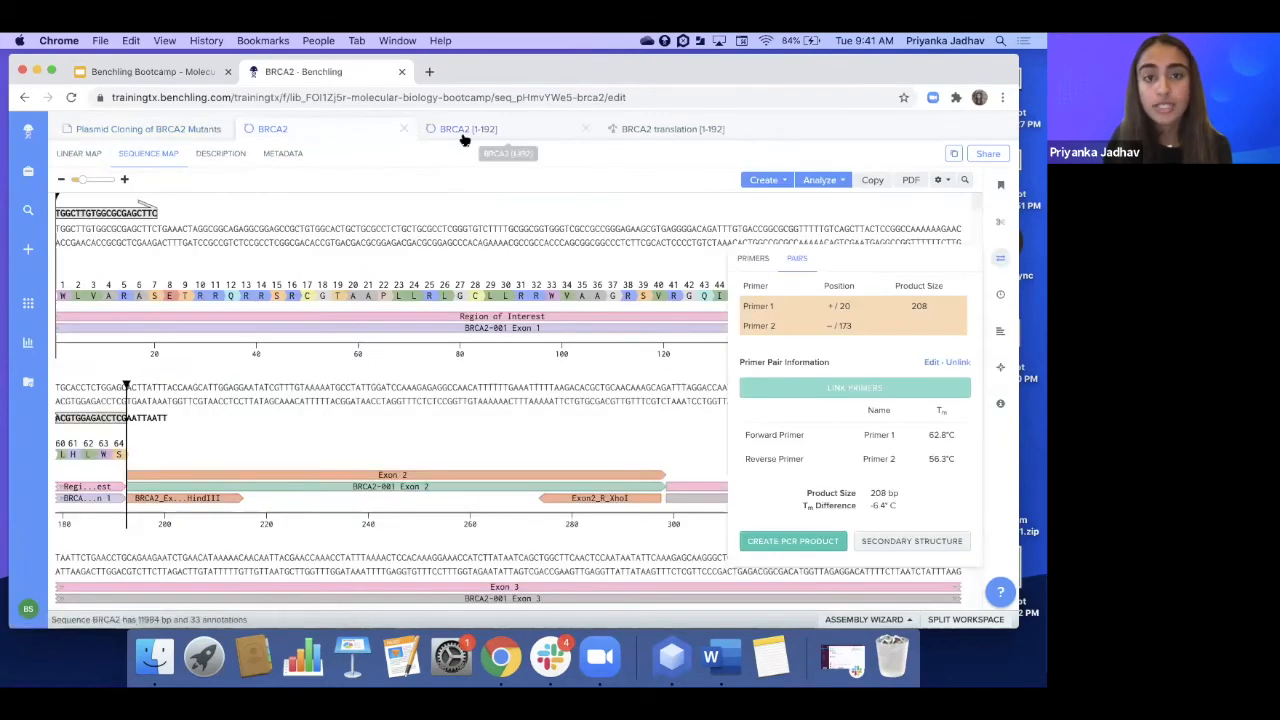
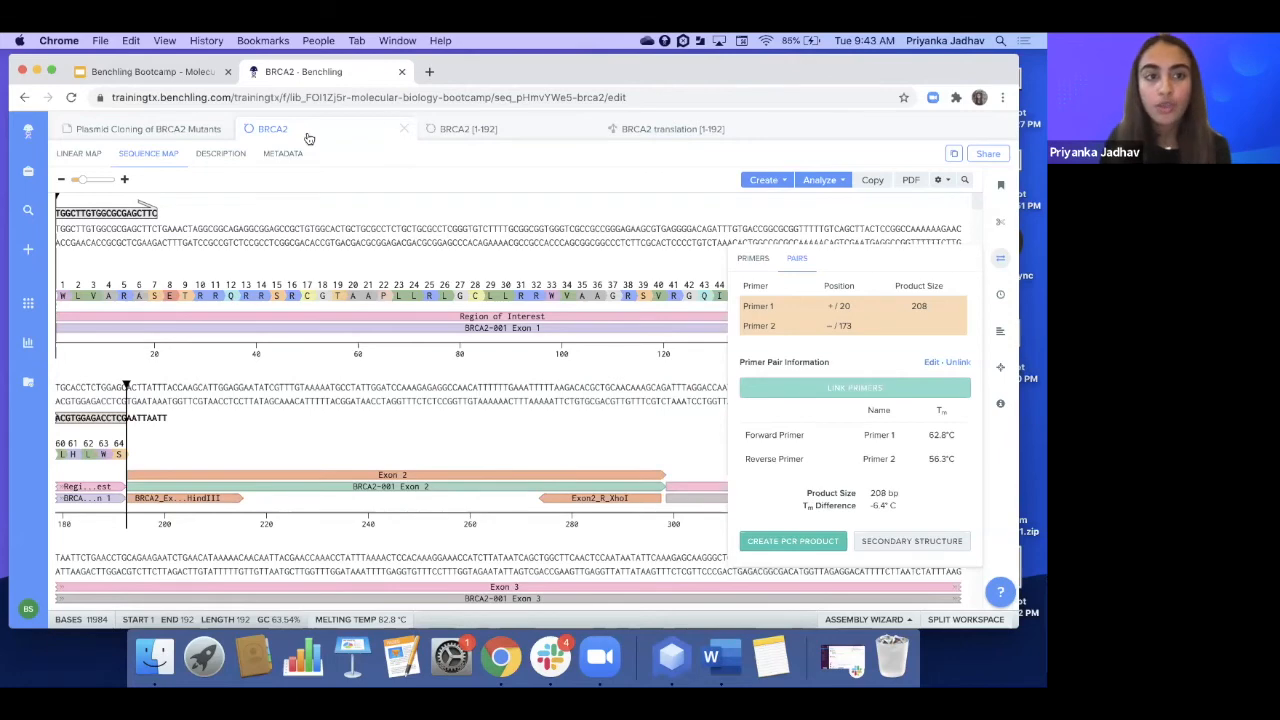
{"action": "left_click", "coordinate": [167, 135]}
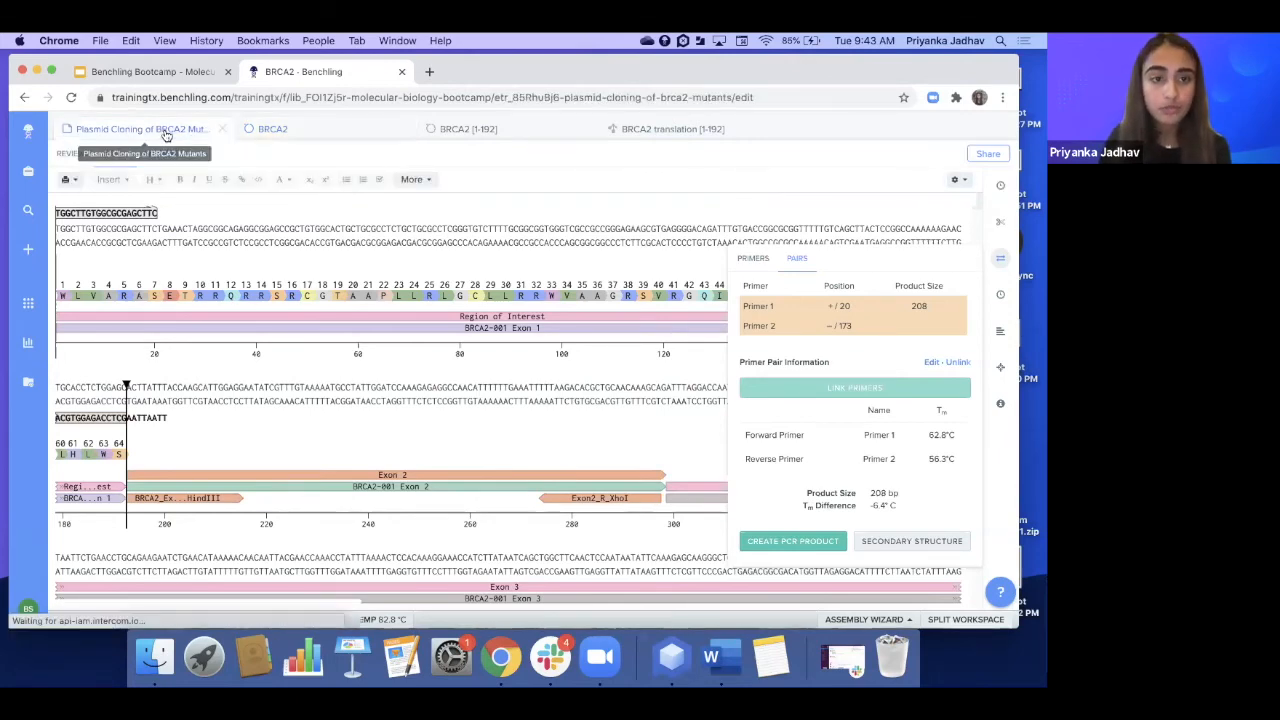
{"action": "scroll", "coordinate": [285, 449], "scroll_direction": "down", "scroll_amount": 1}
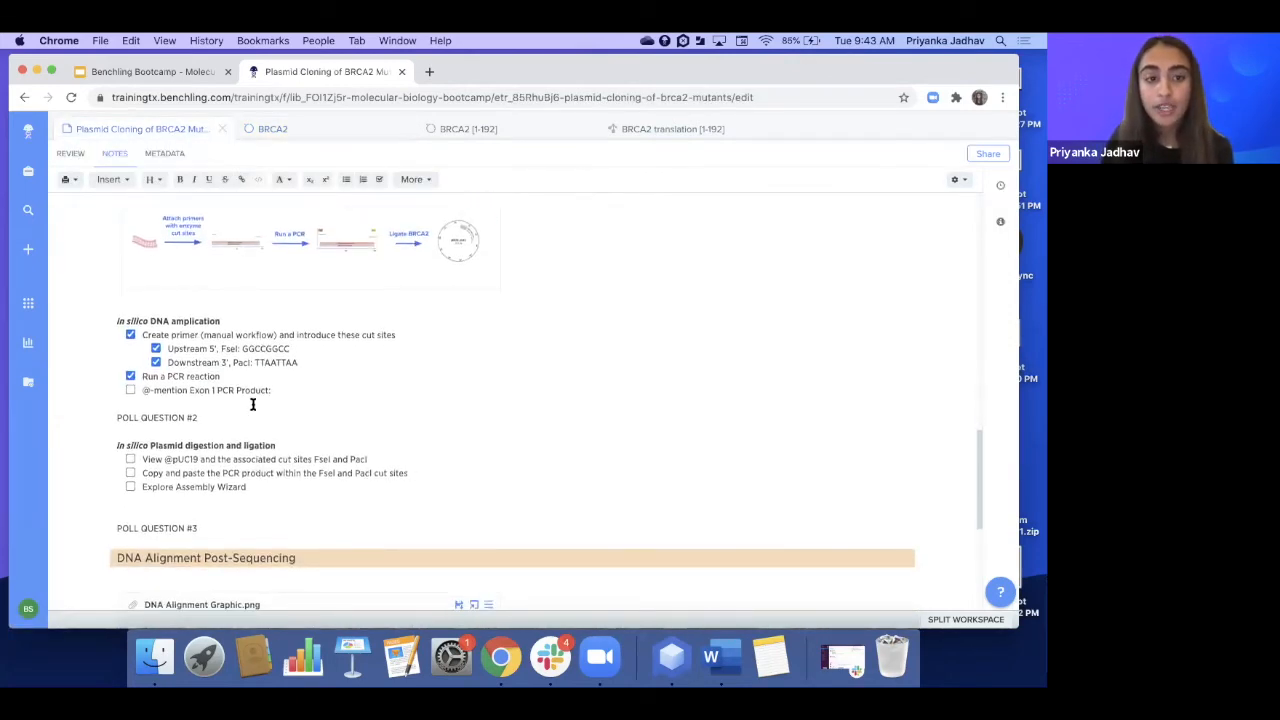
{"action": "left_click", "coordinate": [130, 390]}
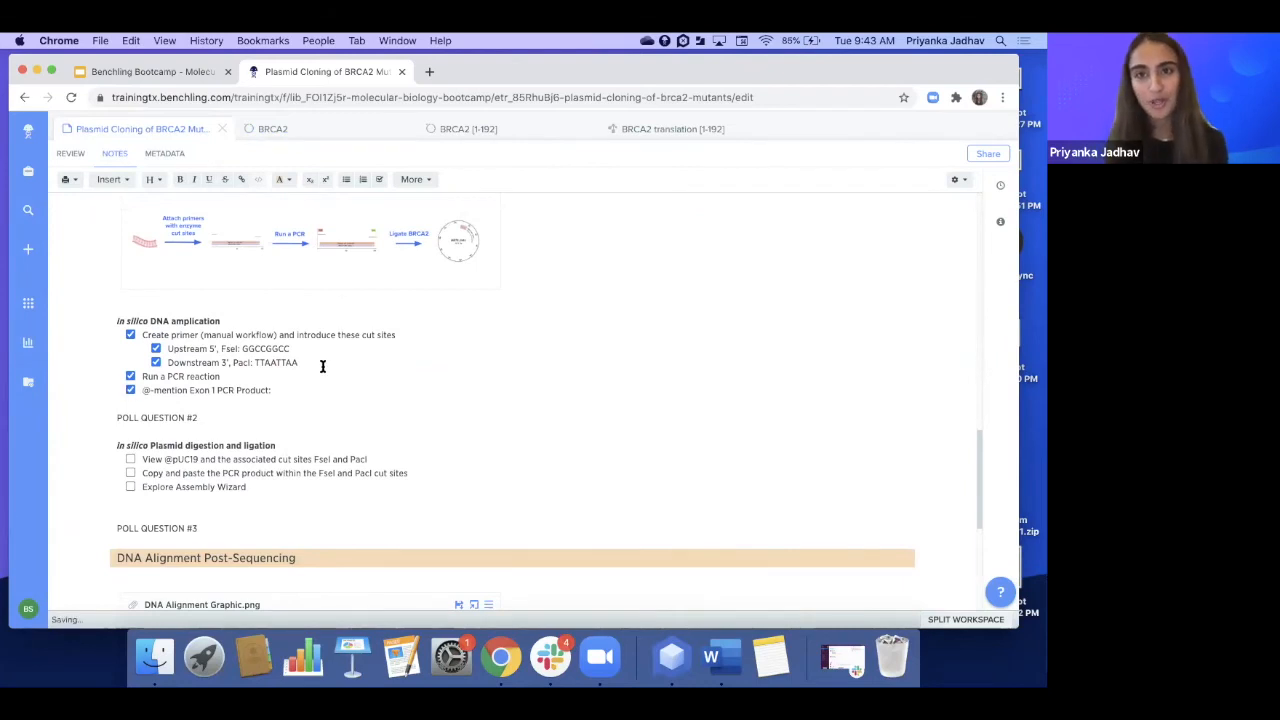
{"action": "left_click", "coordinate": [293, 390]}
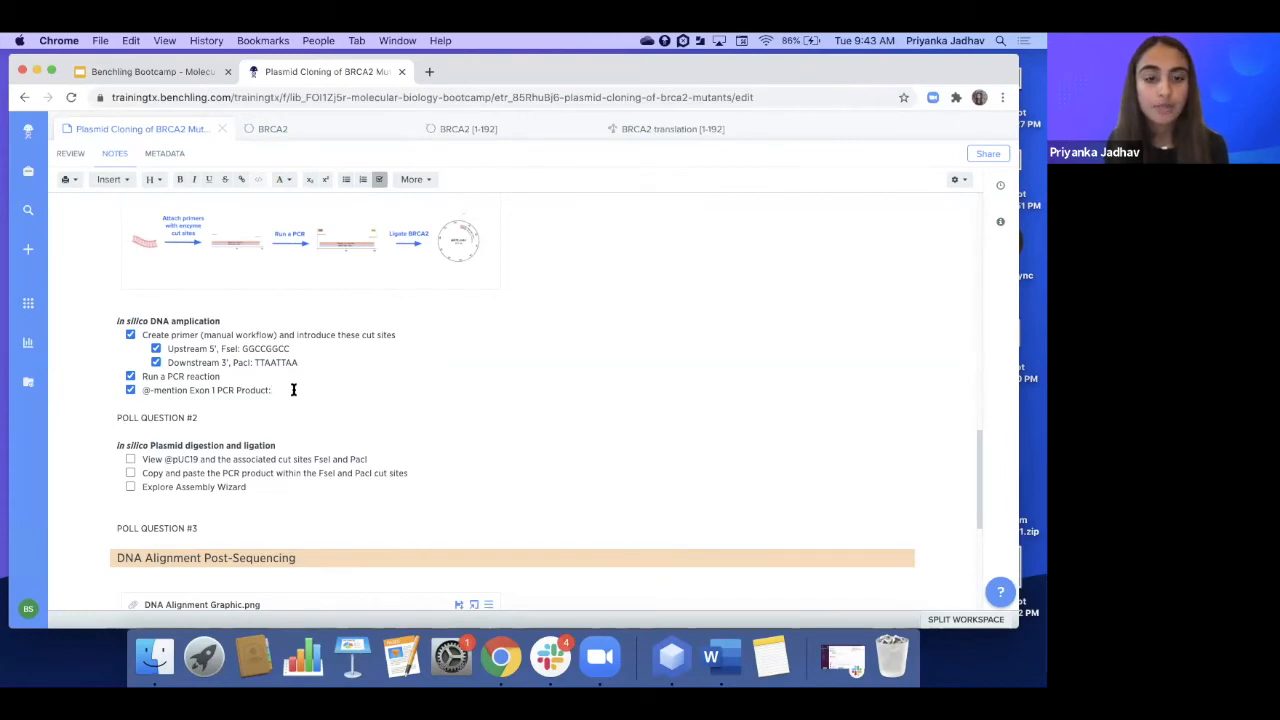
{"action": "type", "text": "@"}
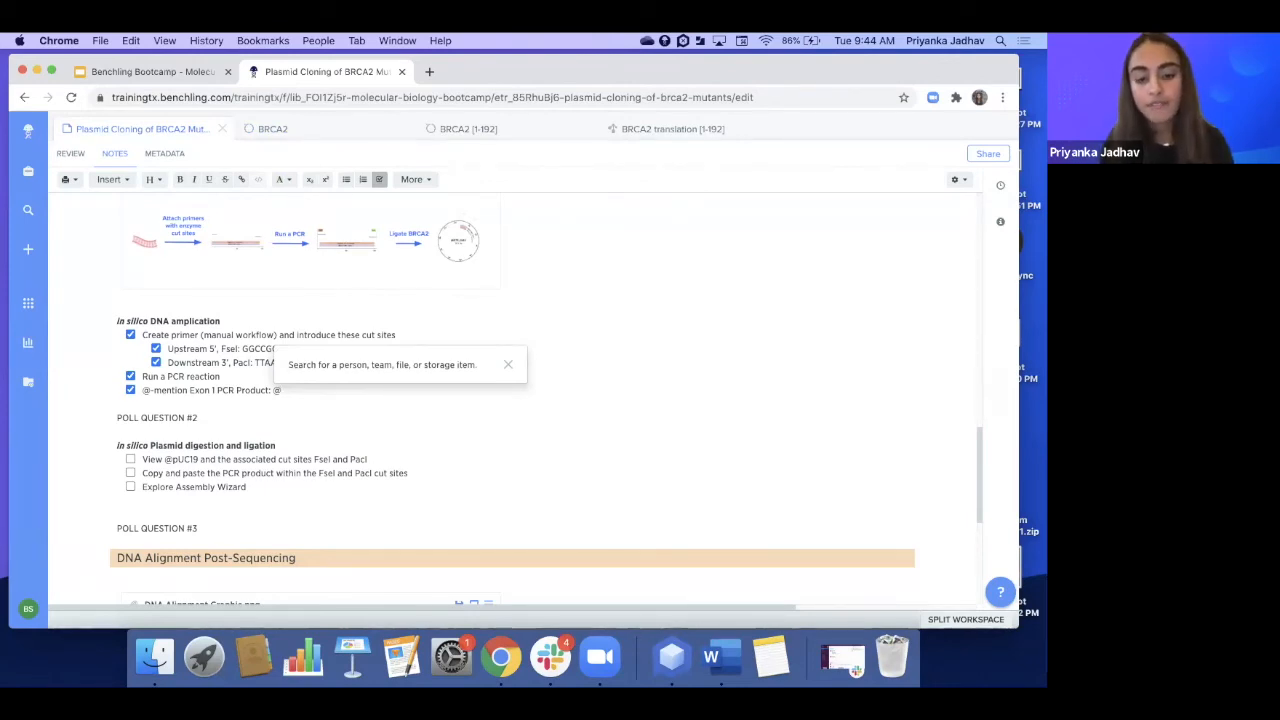
{"action": "type", "text": "brca"}
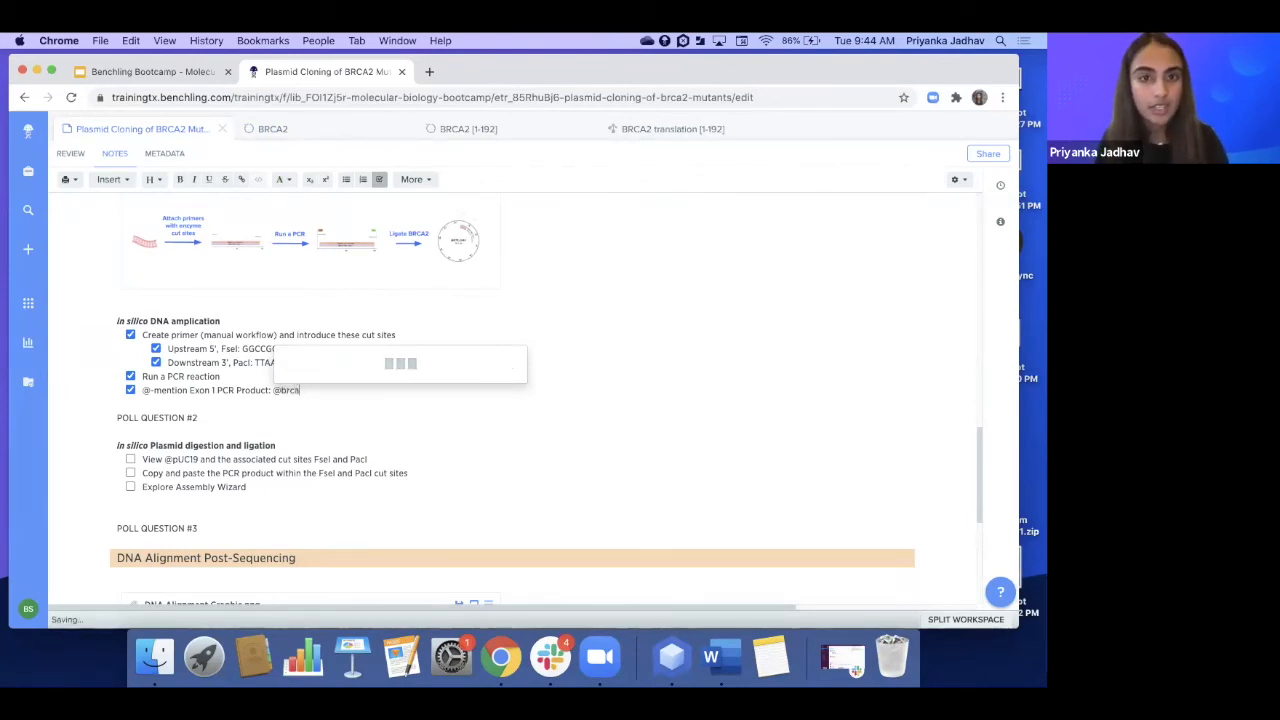
{"action": "type", "text": "2"}
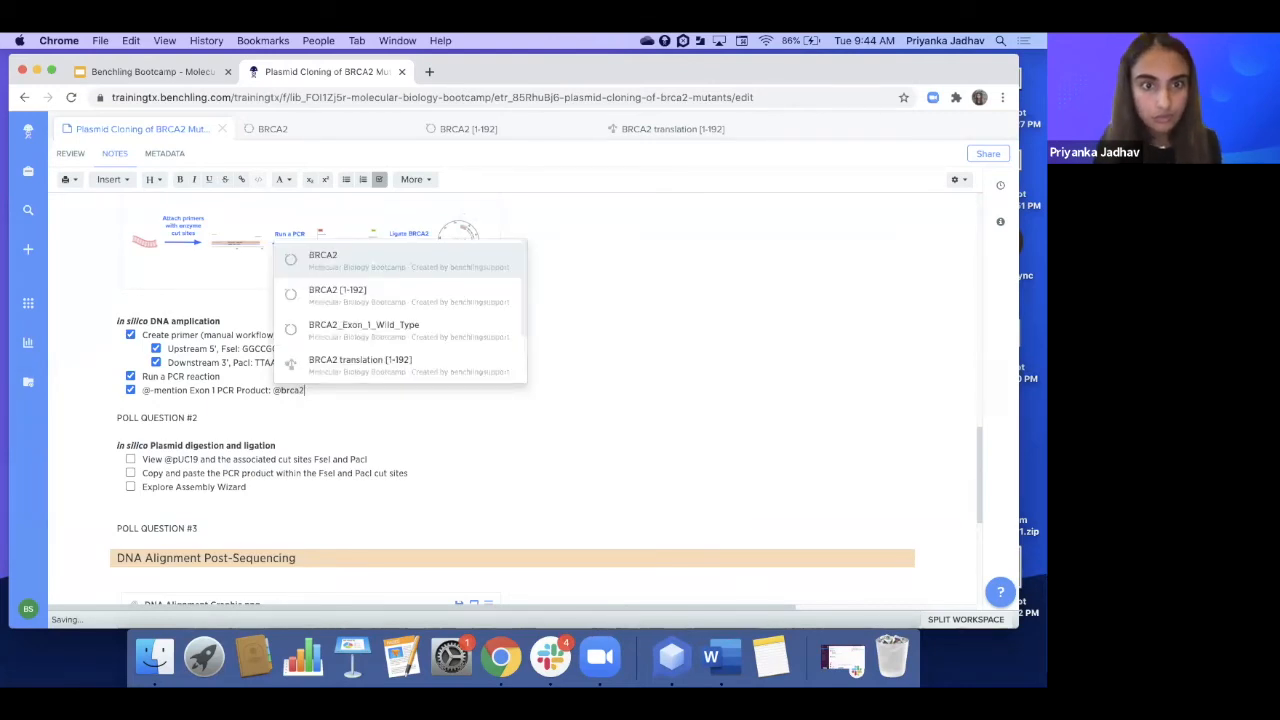
{"action": "left_click", "coordinate": [360, 298]}
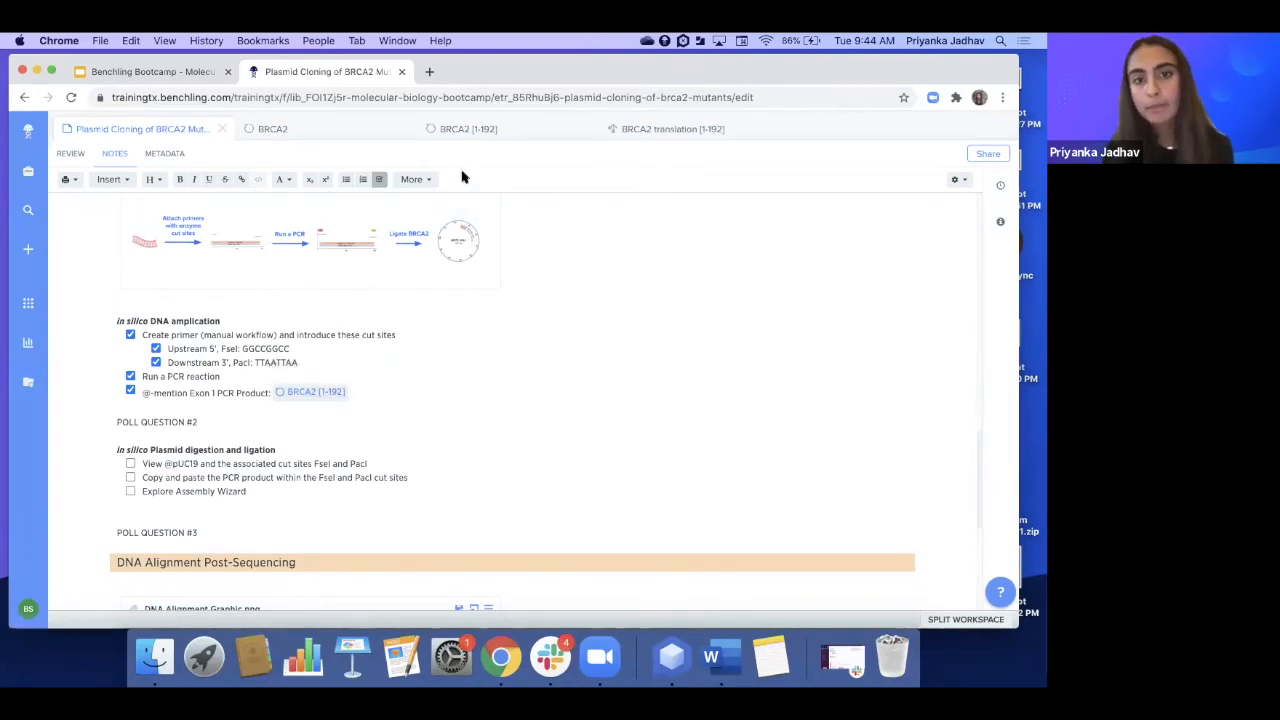
Follow the BRCA2 [1-192] mention to view the PCR product's sequence map, and return to the cloning entry's notes
{"action": "left_click", "coordinate": [314, 391]}
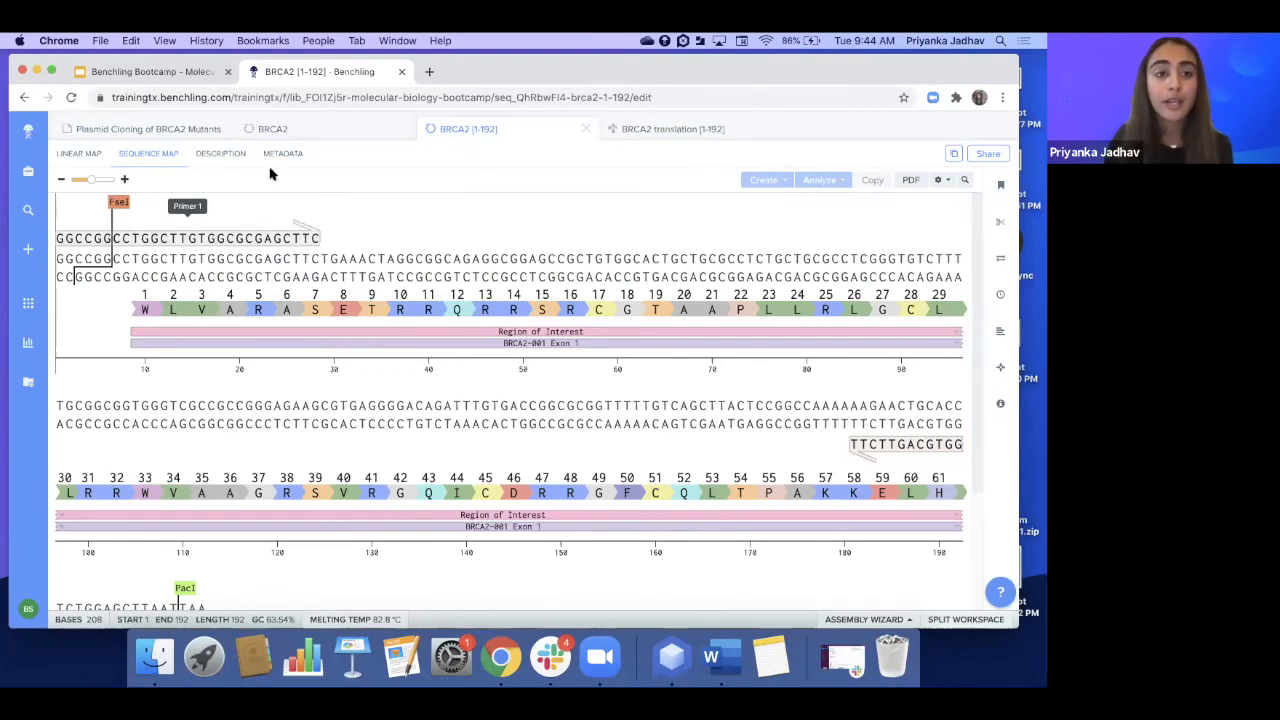
{"action": "left_click", "coordinate": [186, 129]}
{"action": "scroll", "coordinate": [392, 398], "scroll_direction": "down", "scroll_amount": 1}
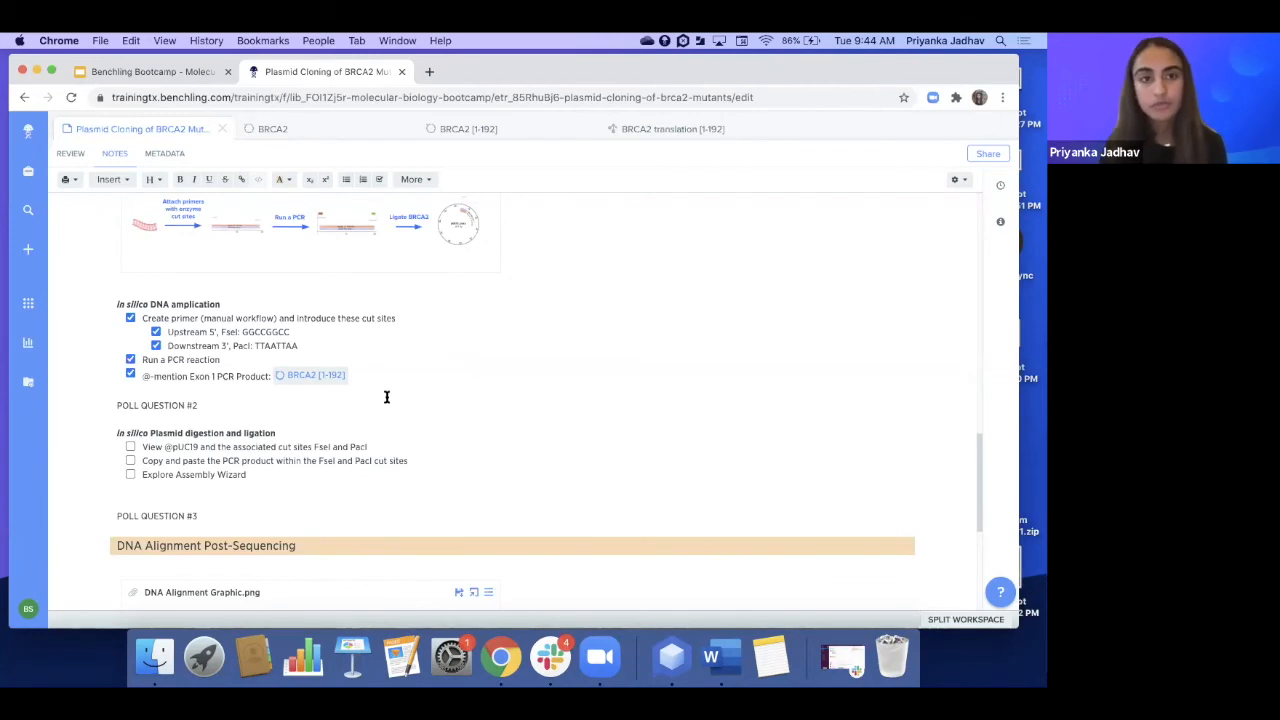
Open the pUC19_cuts plasmid from the Molecular Biology Bootcamp project and collapse the project list
{"action": "scroll", "coordinate": [317, 413], "scroll_direction": "down", "scroll_amount": 3}
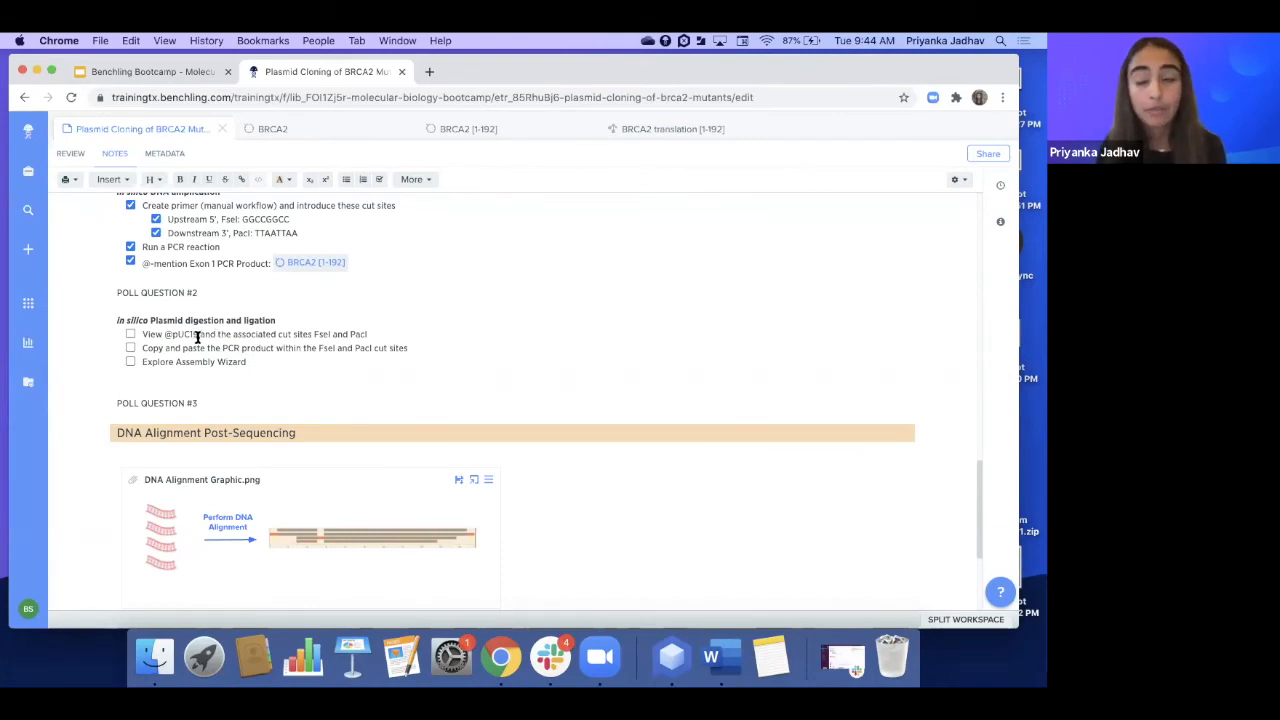
{"action": "left_click", "coordinate": [30, 174]}
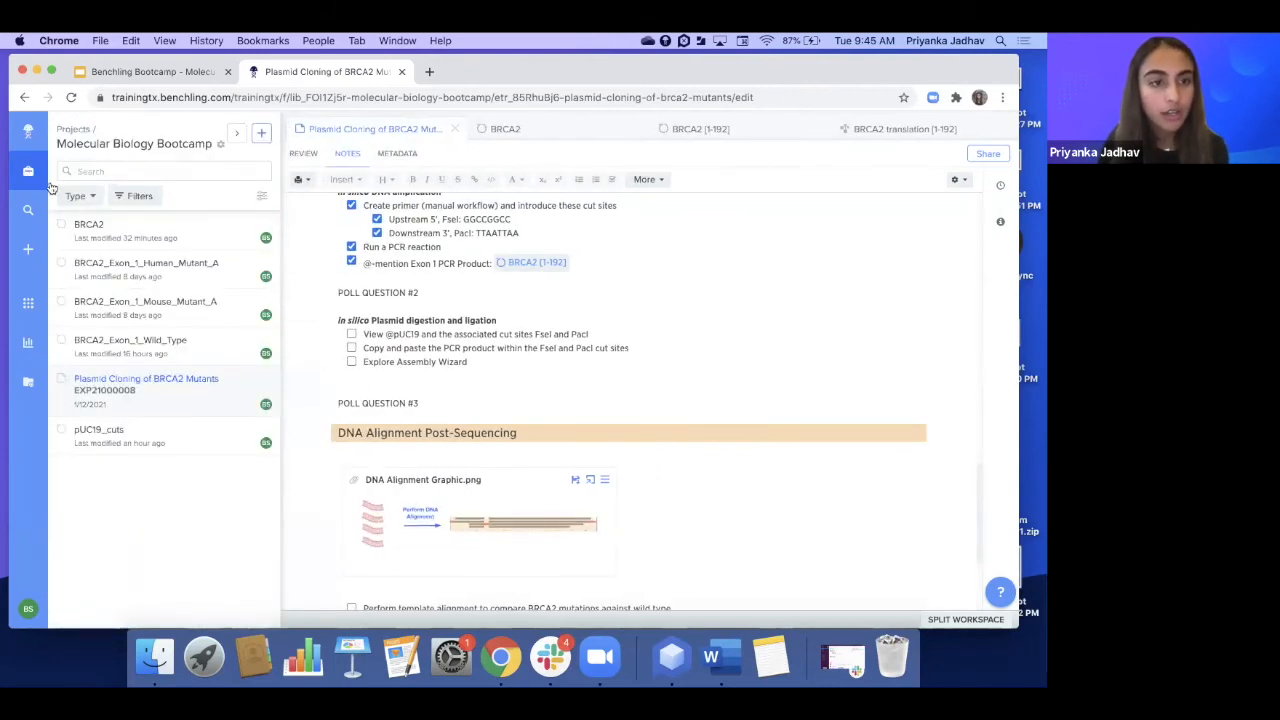
{"action": "left_click", "coordinate": [125, 453]}
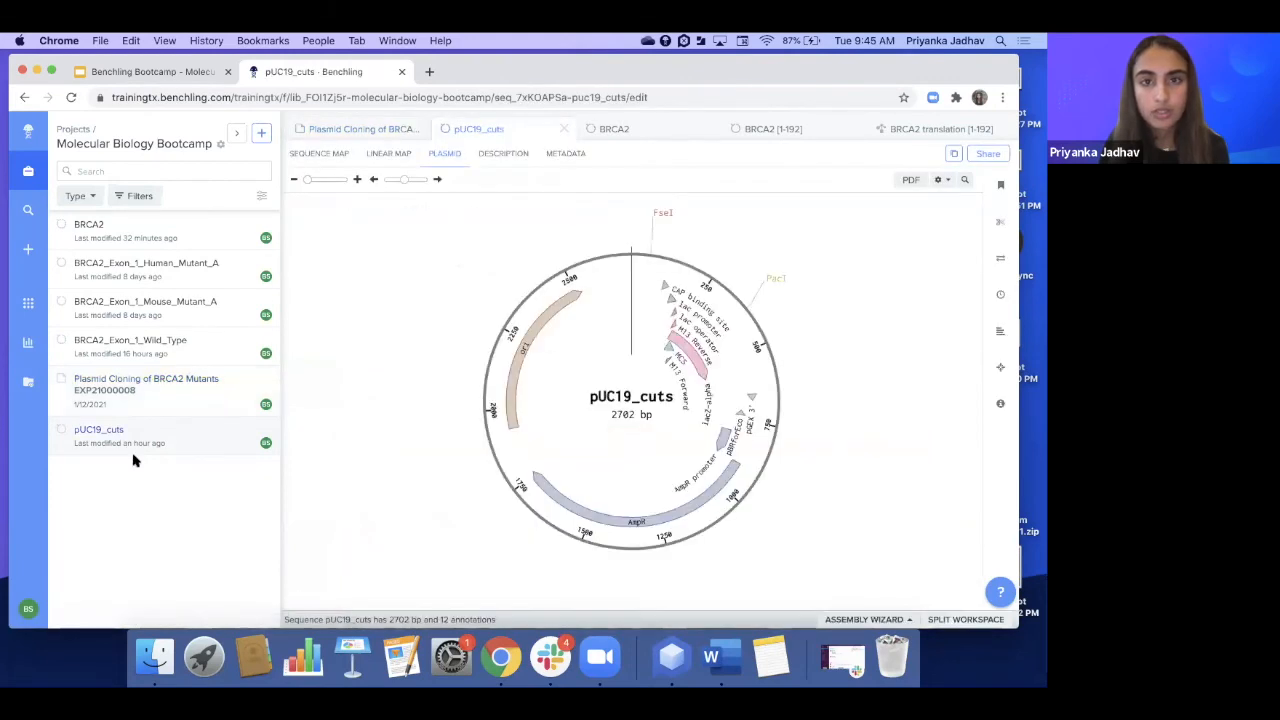
{"action": "left_click", "coordinate": [28, 172]}
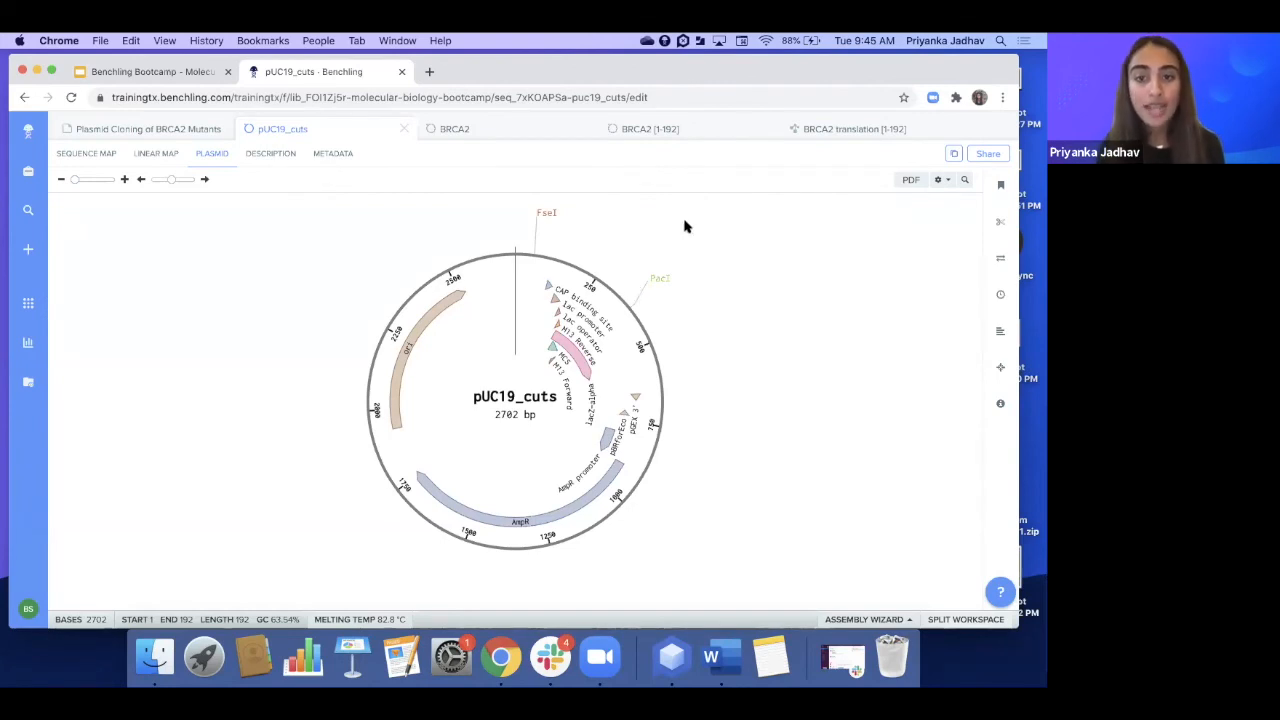
Copy the BRCA2 [1-192] PCR product's sequence between its FseI and PacI cut sites
{"action": "left_click", "coordinate": [650, 129]}
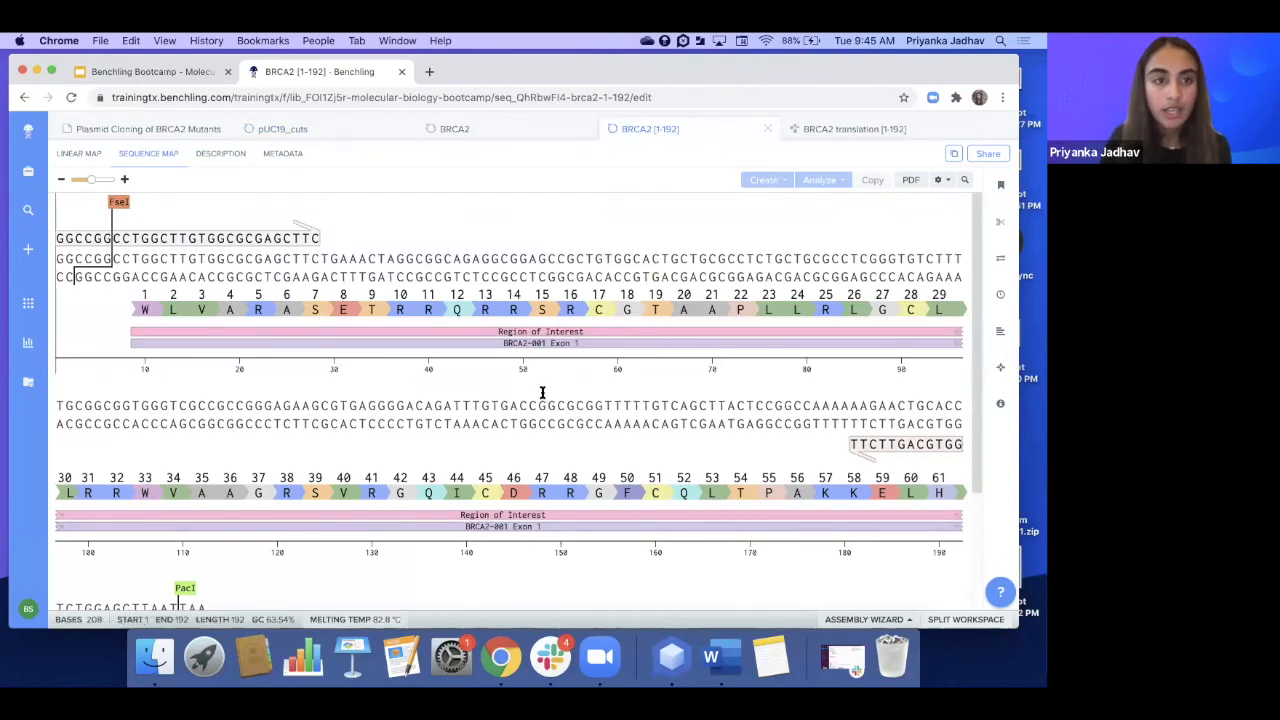
{"action": "scroll", "coordinate": [530, 390], "scroll_direction": "down", "scroll_amount": 1}
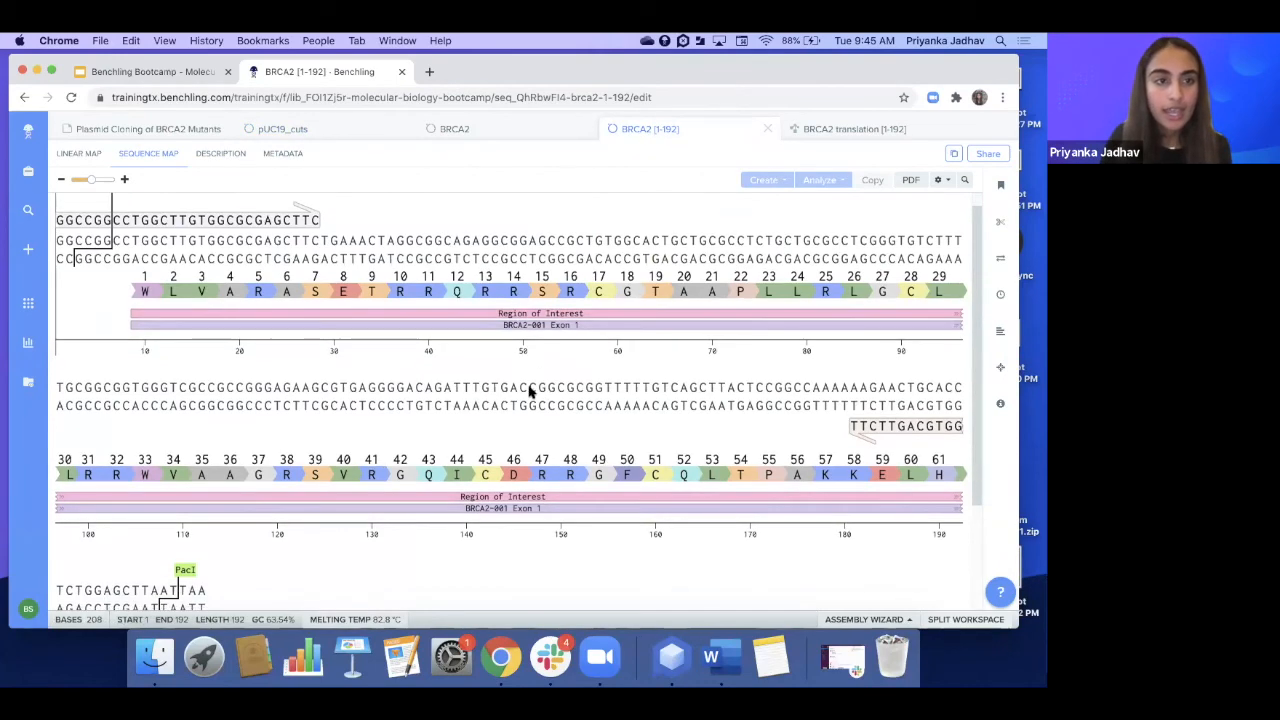
{"action": "left_click", "coordinate": [85, 181]}
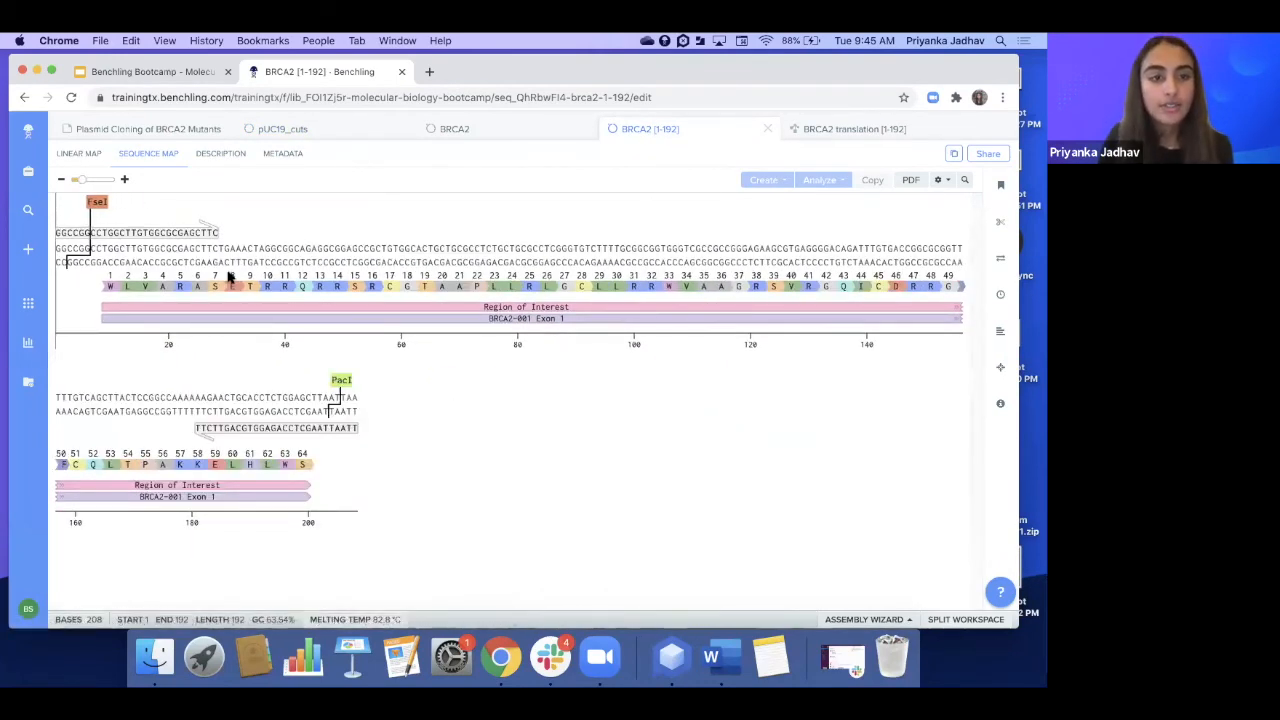
{"action": "left_click", "coordinate": [95, 203]}
{"action": "left_click", "coordinate": [95, 203]}
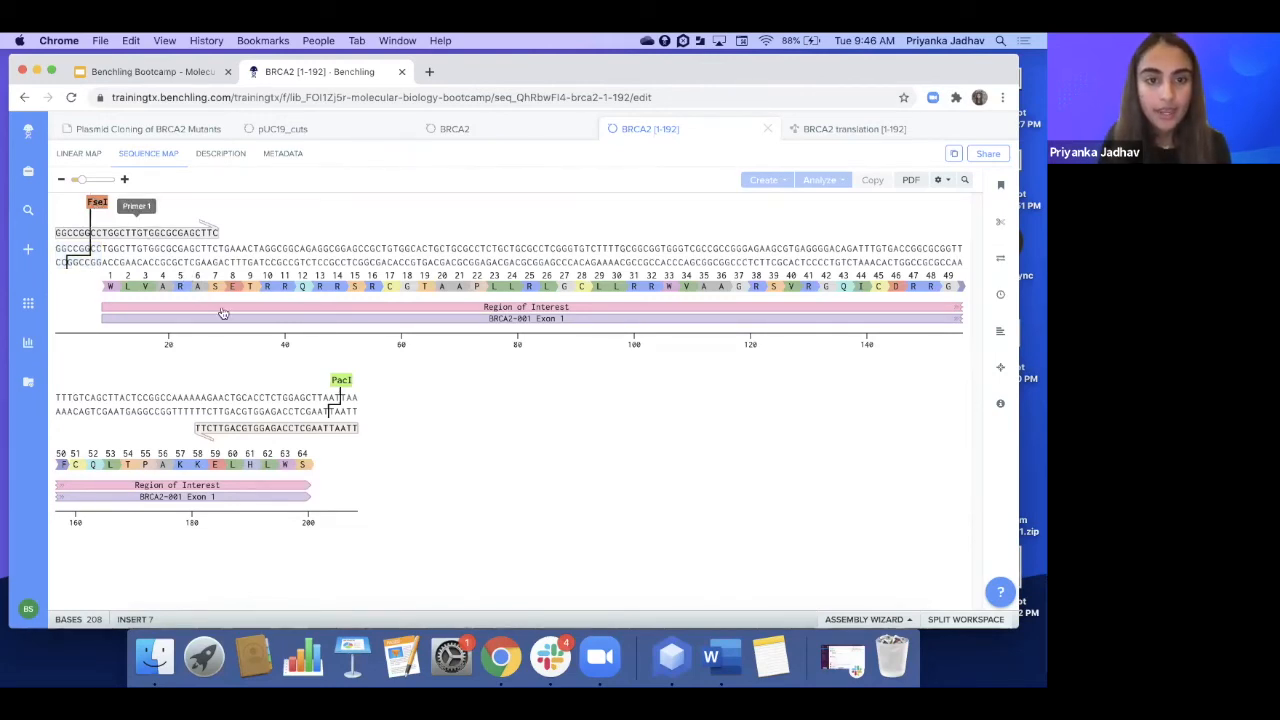
{"action": "left_click", "coordinate": [340, 382], "text": "shift"}
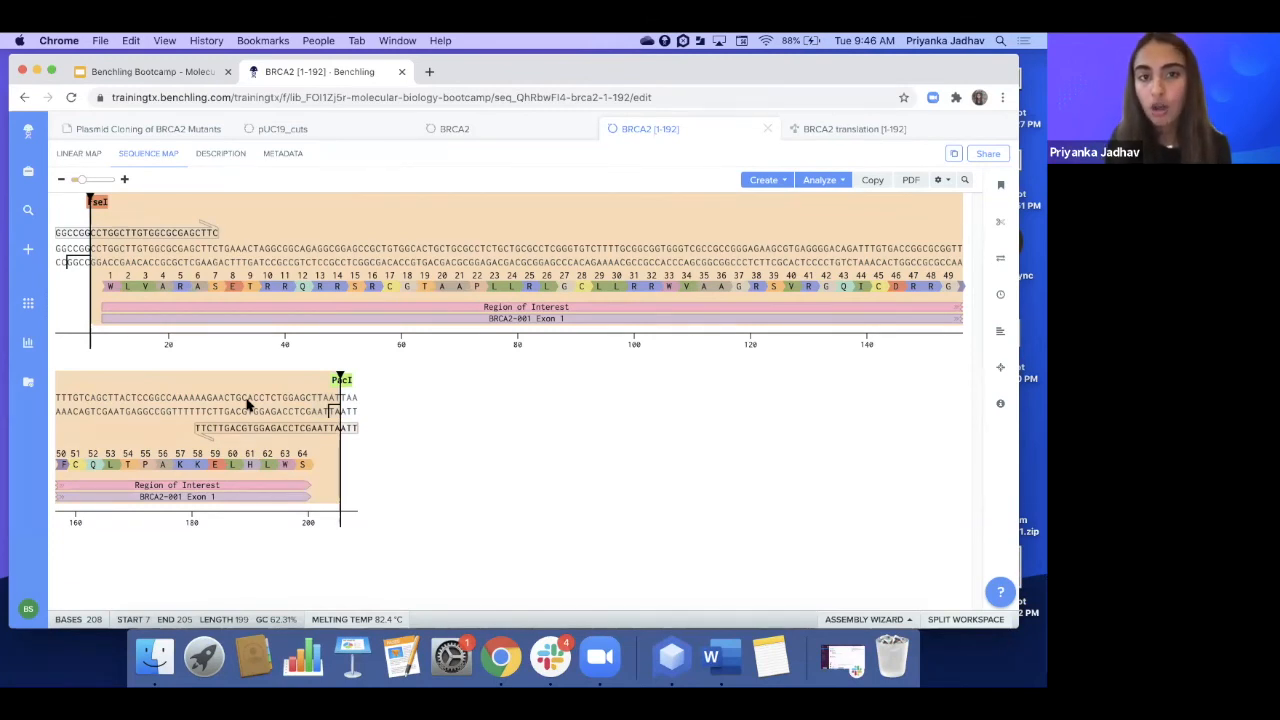
{"action": "key", "text": "super+c"}
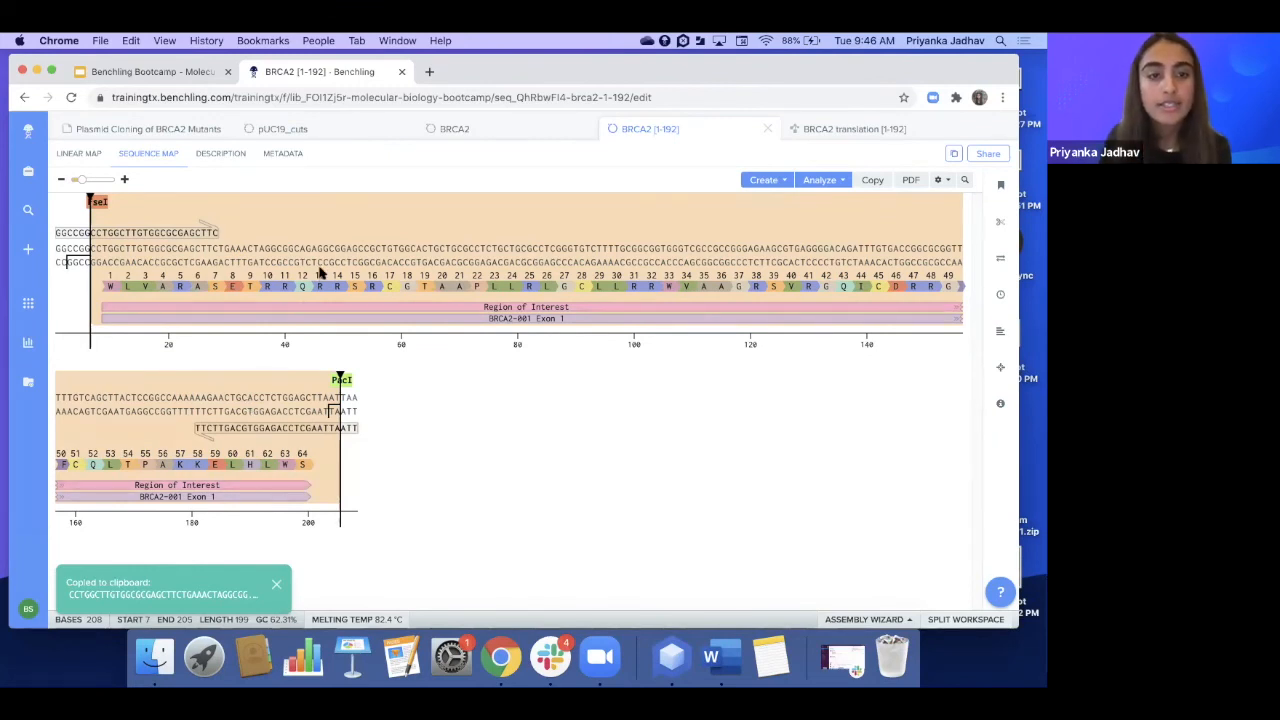
Replace the region between the FseI and PacI cut sites of pUC19_cuts with the copied PCR product sequence
{"action": "left_click", "coordinate": [291, 133]}
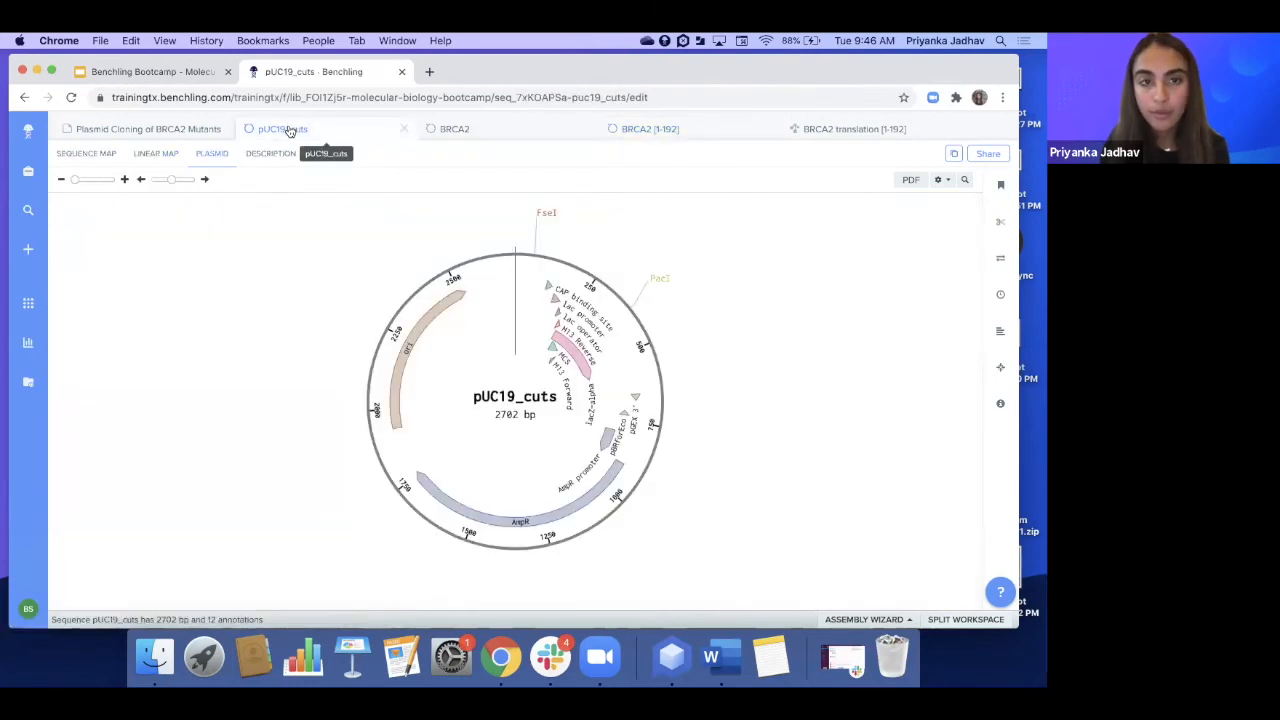
{"action": "left_click", "coordinate": [545, 217]}
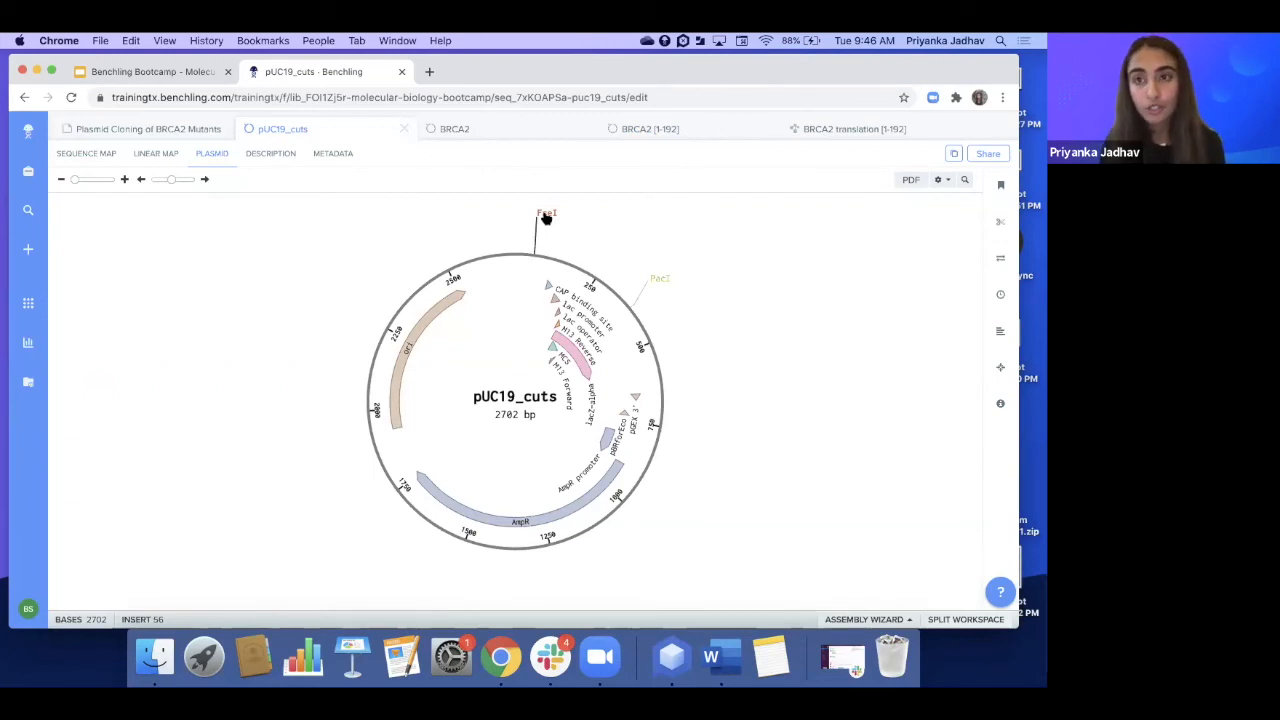
{"action": "left_click", "coordinate": [660, 284], "text": "shift"}
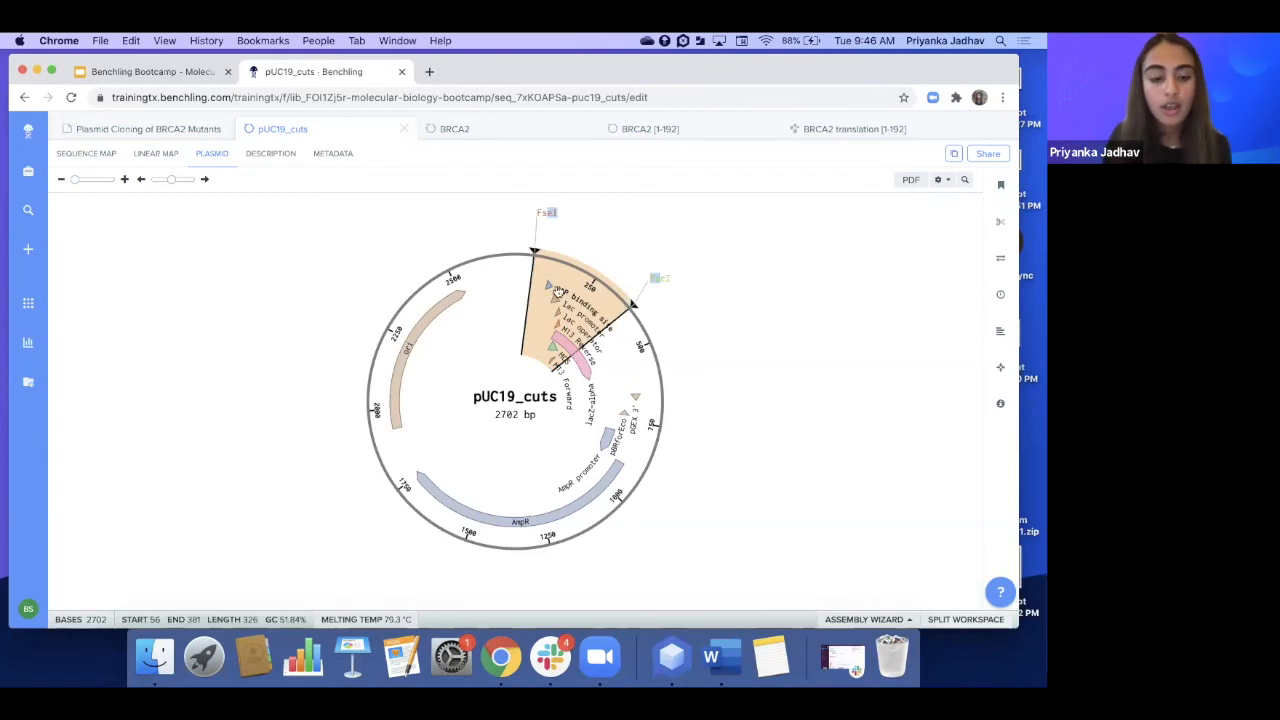
{"action": "key", "text": "super+x"}
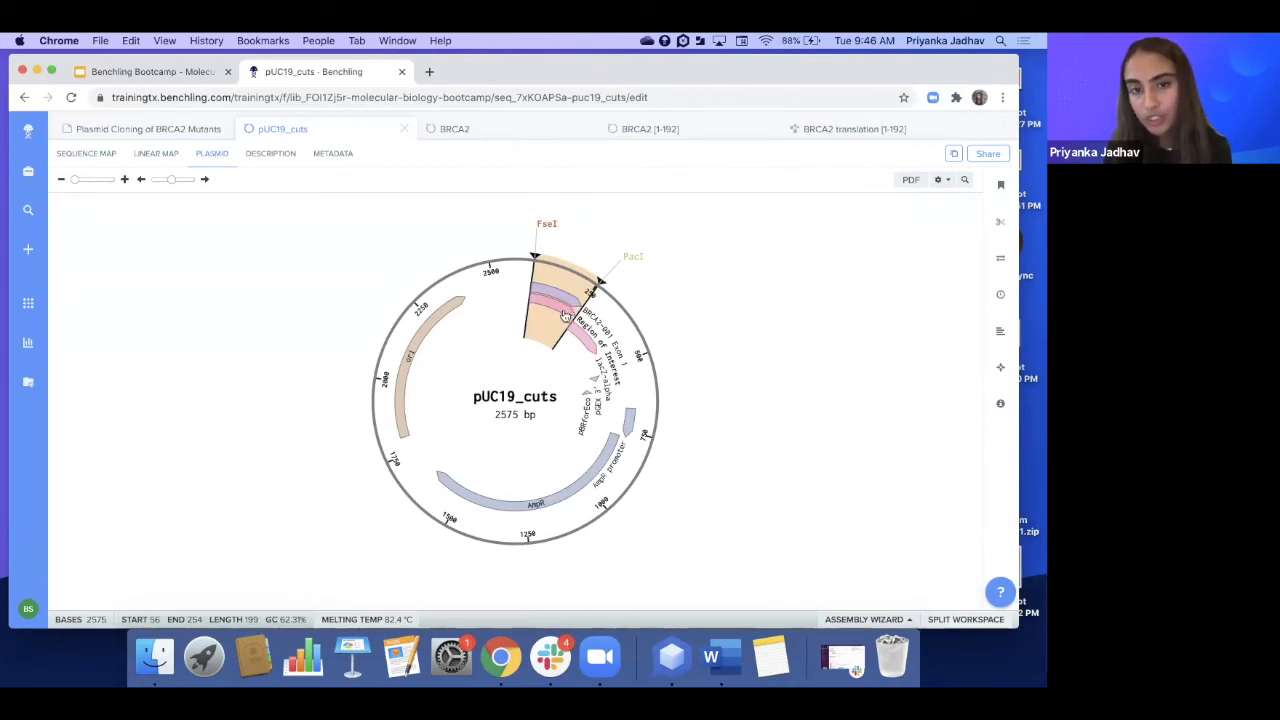
{"action": "left_click", "coordinate": [476, 235]}
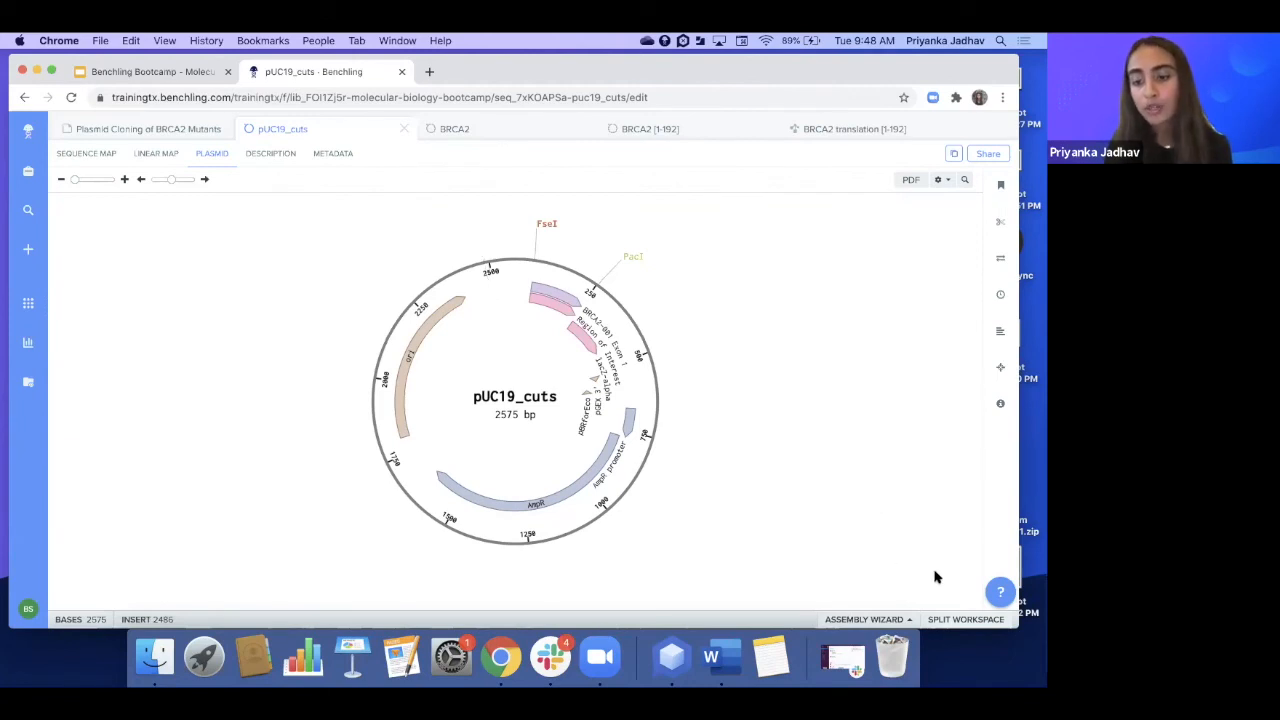
Review the strategies offered for a new assembly, close the selection without starting one, and return to the cloning entry's notes
{"action": "left_click", "coordinate": [894, 618]}
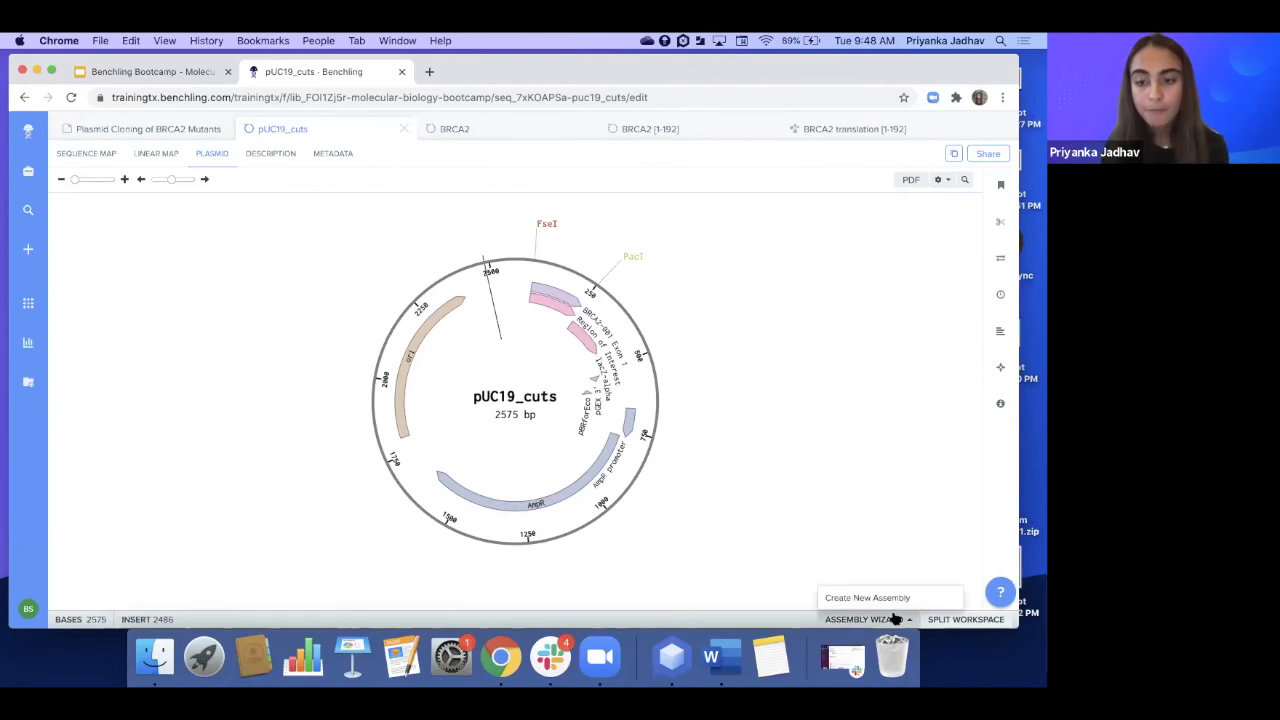
{"action": "left_click", "coordinate": [893, 598]}
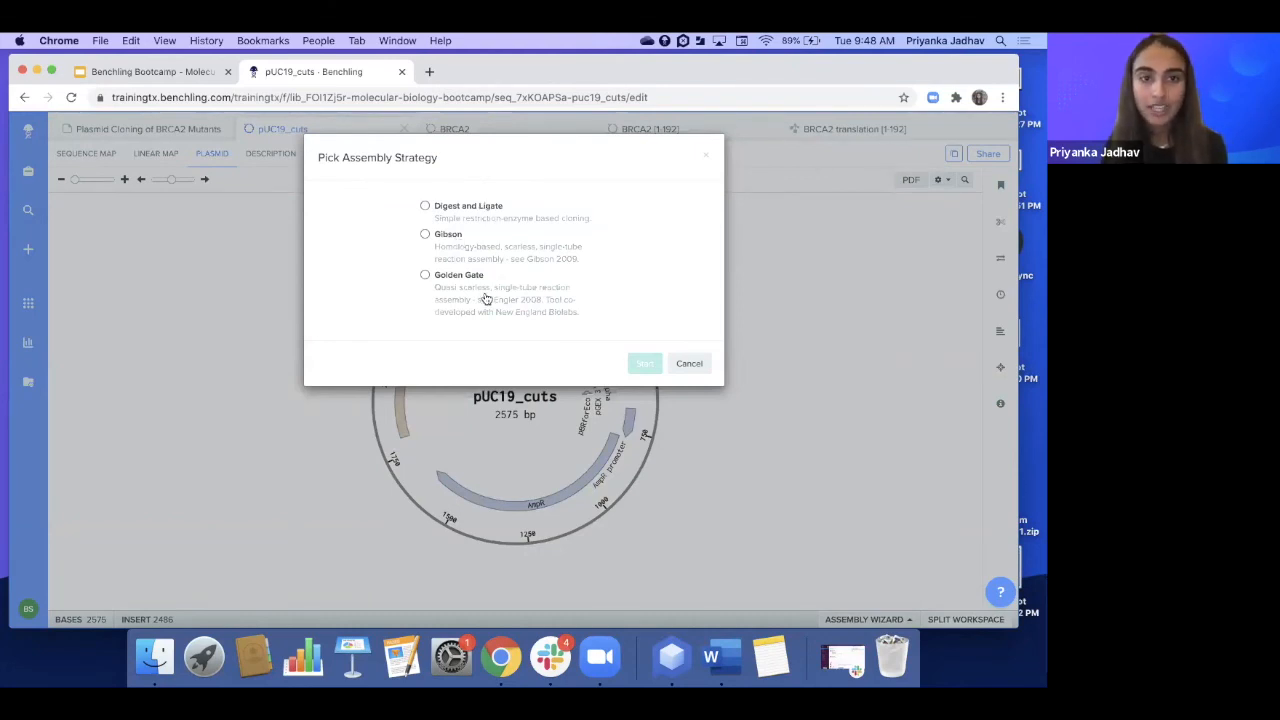
{"action": "left_click", "coordinate": [670, 363]}
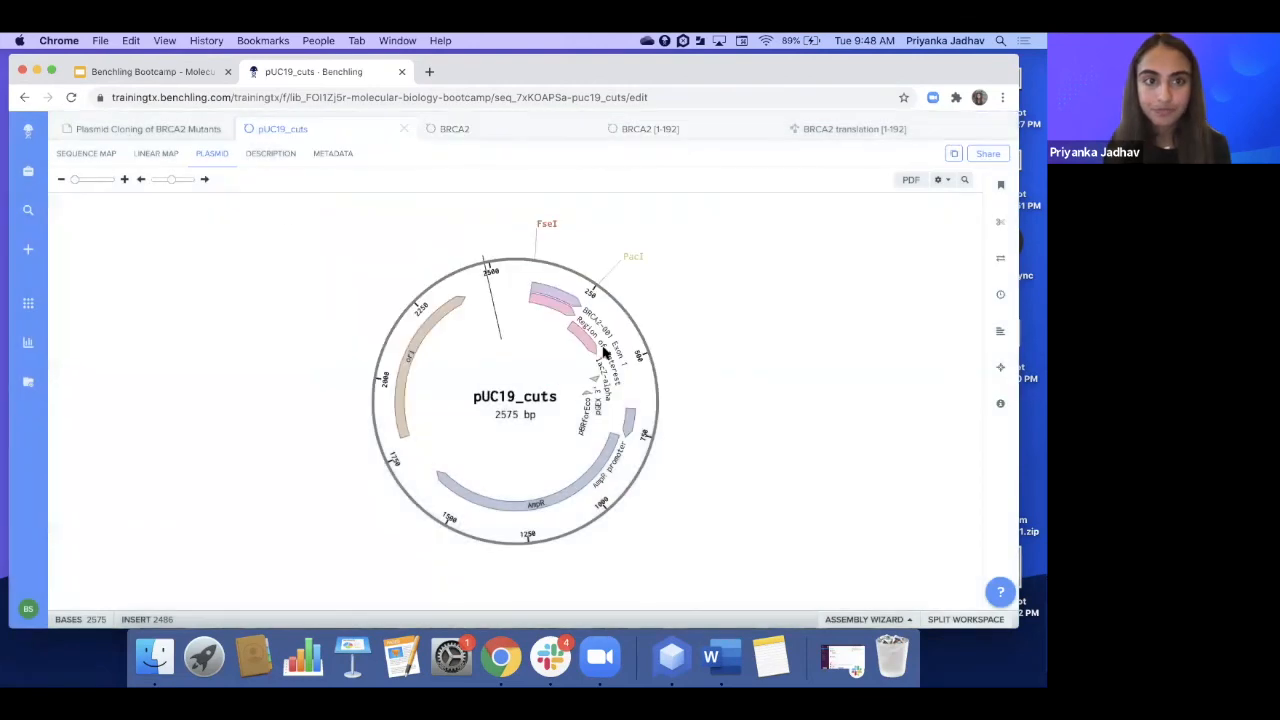
{"action": "left_click", "coordinate": [186, 129]}
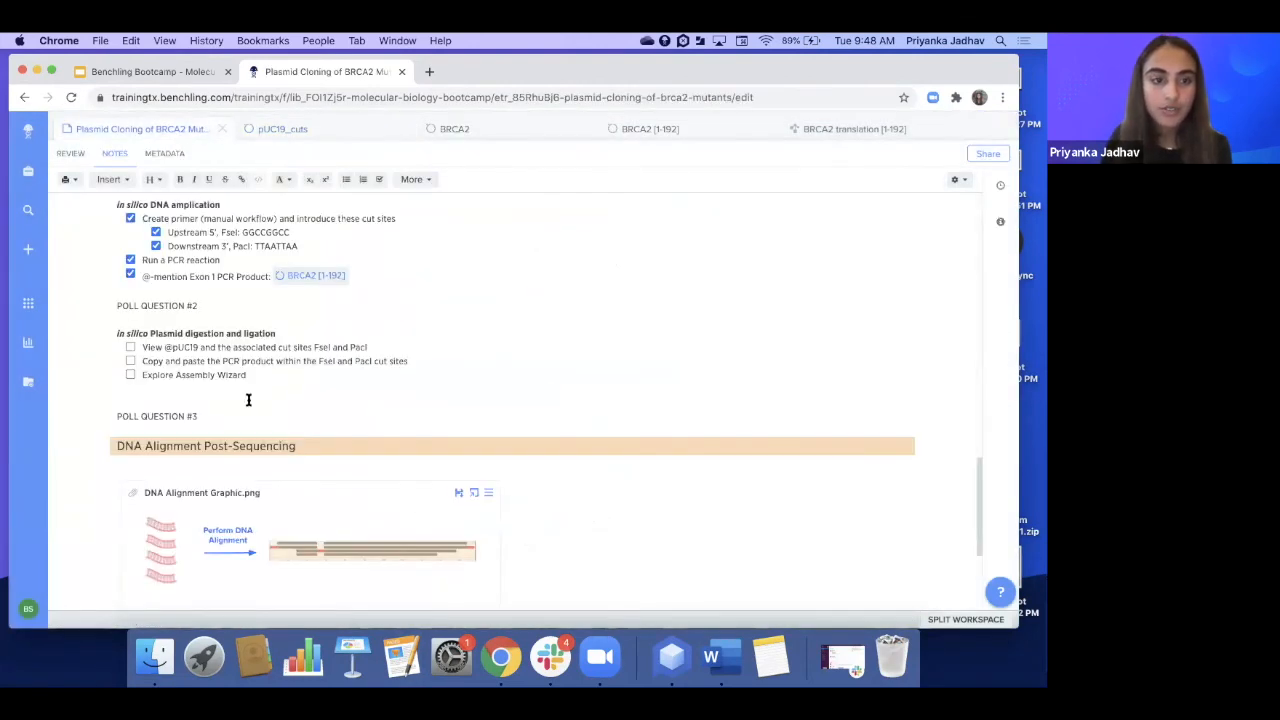
Tick off viewing the pUC19 cut sites and pasting the PCR product in the notes checklist, and open DNA Alignment Graphic.png
{"action": "scroll", "coordinate": [248, 400], "scroll_direction": "down", "scroll_amount": 2}
{"action": "scroll", "coordinate": [248, 400], "scroll_direction": "down", "scroll_amount": 1}
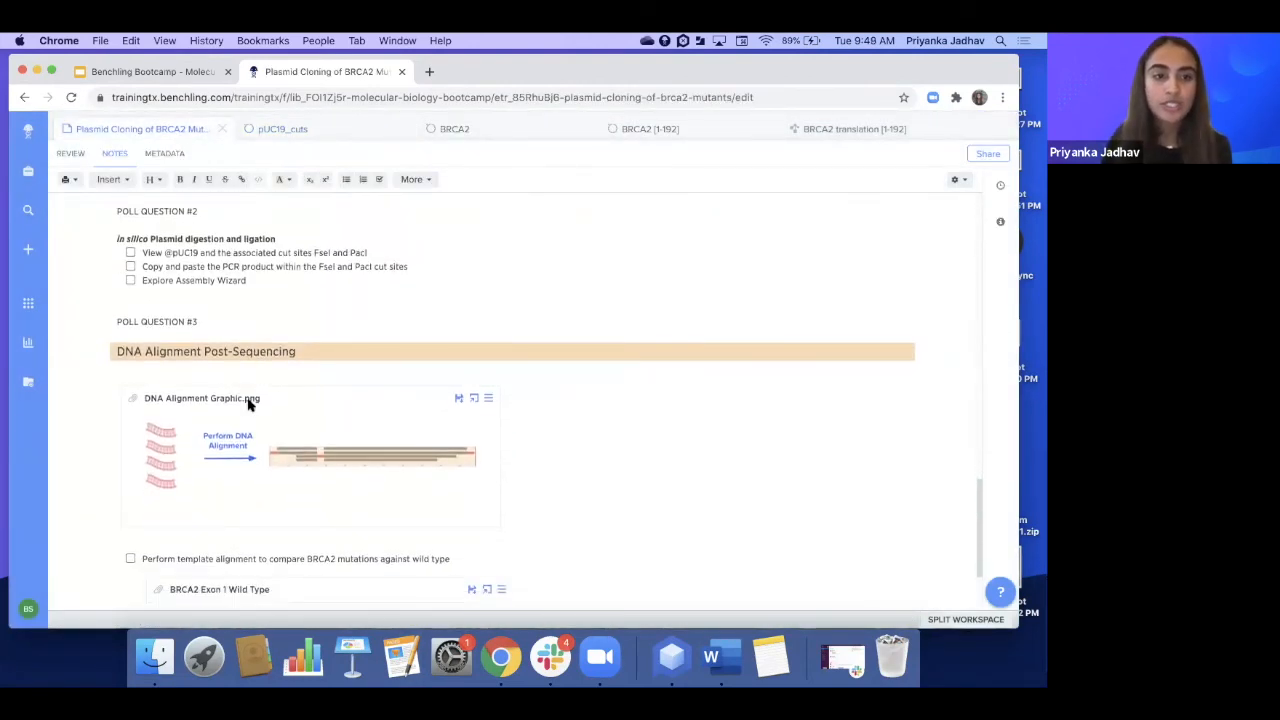
{"action": "scroll", "coordinate": [246, 395], "scroll_direction": "down", "scroll_amount": 1}
{"action": "left_click", "coordinate": [130, 227]}
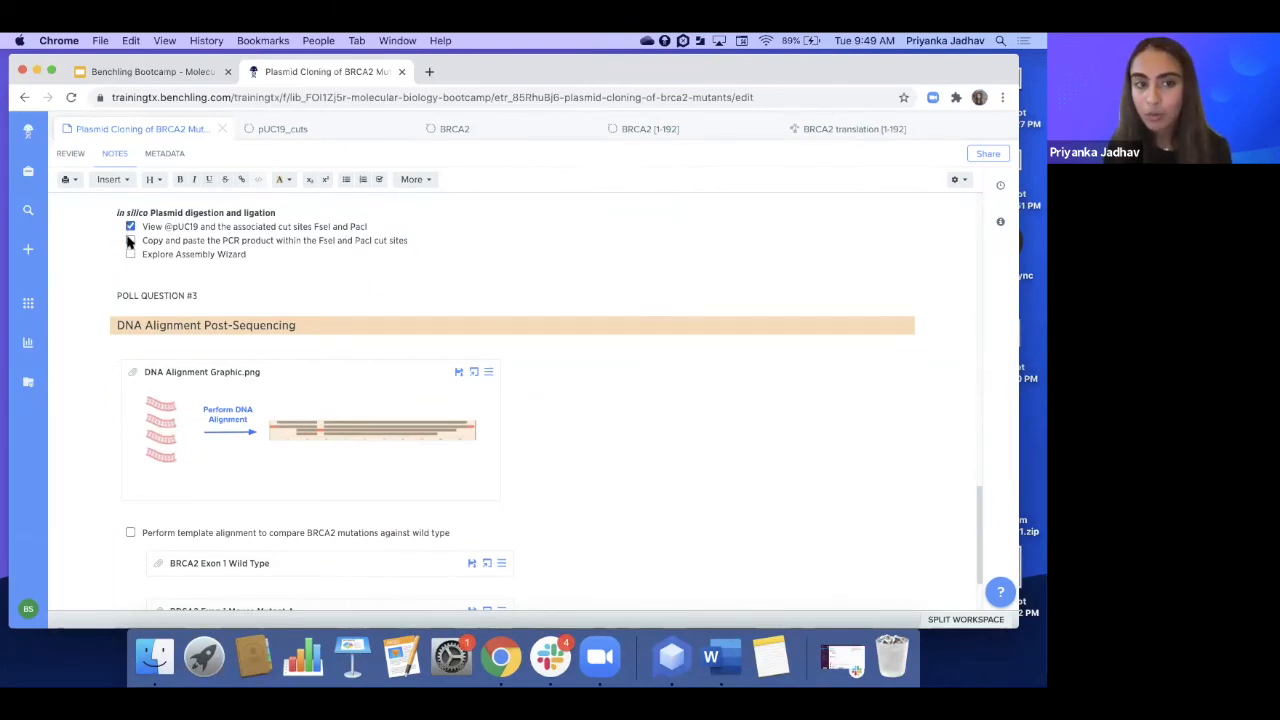
{"action": "left_click", "coordinate": [130, 241]}
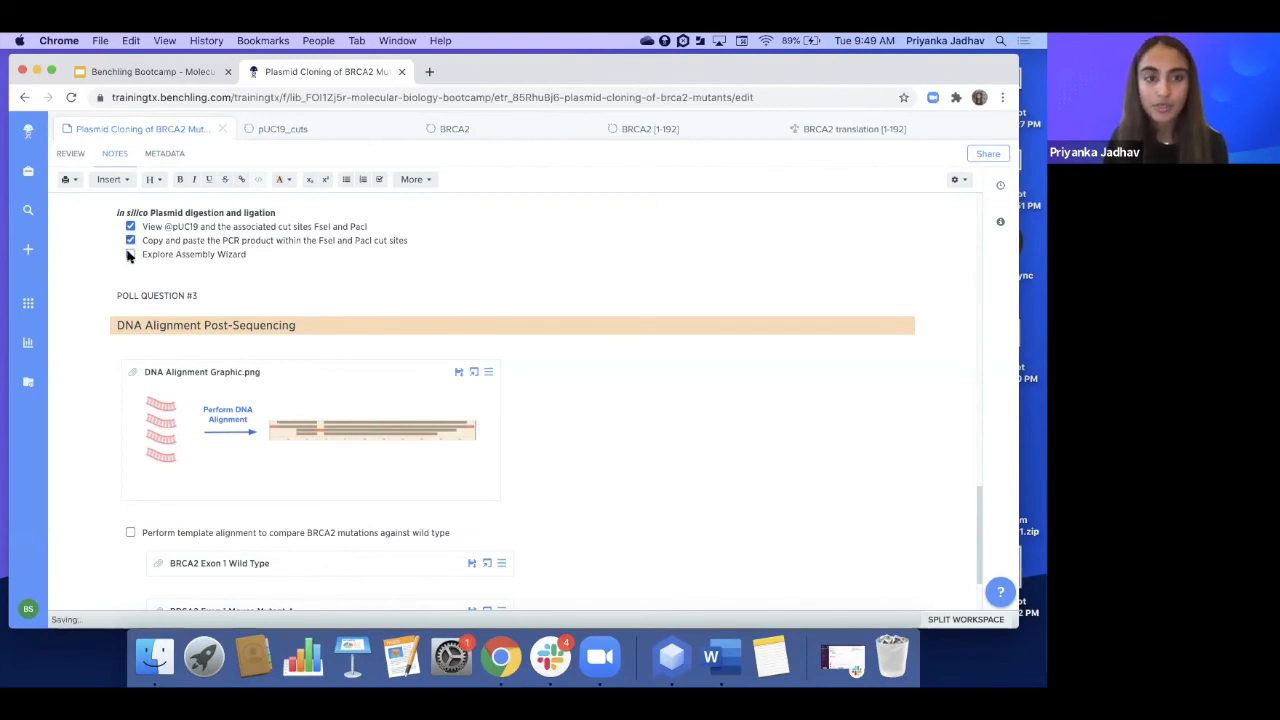
{"action": "scroll", "coordinate": [214, 310], "scroll_direction": "down", "scroll_amount": 3}
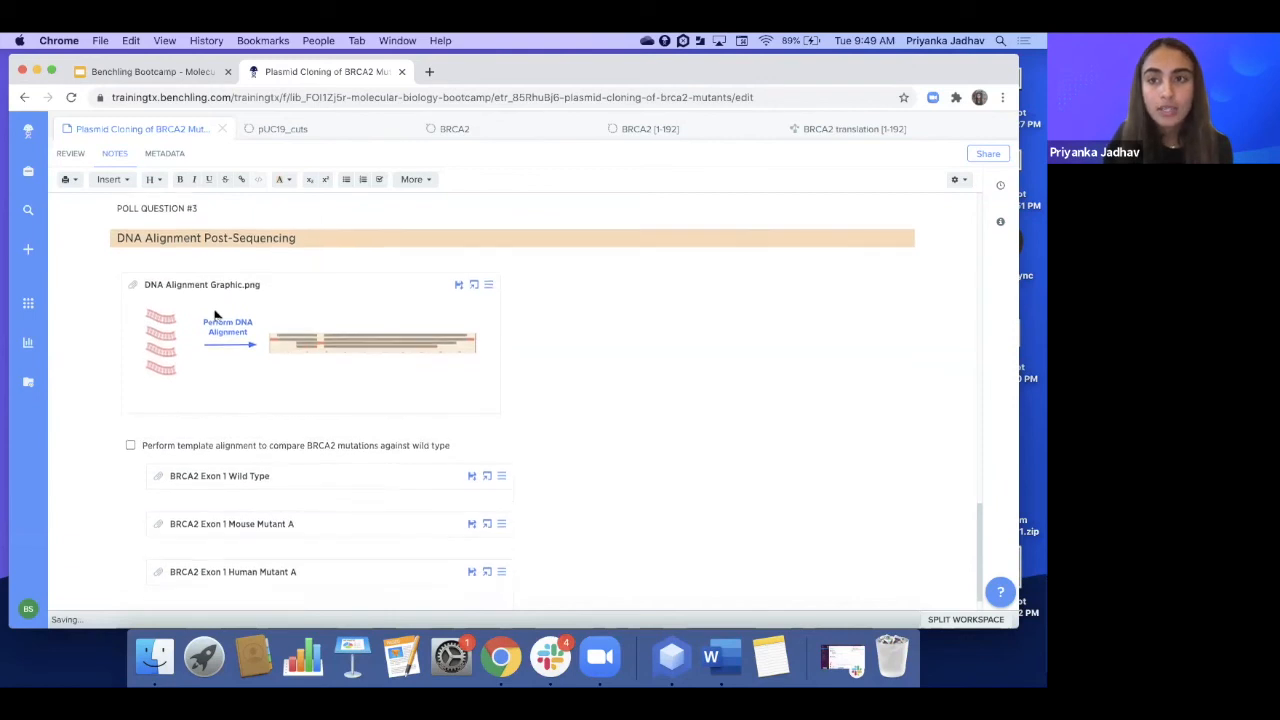
{"action": "left_click", "coordinate": [348, 318]}
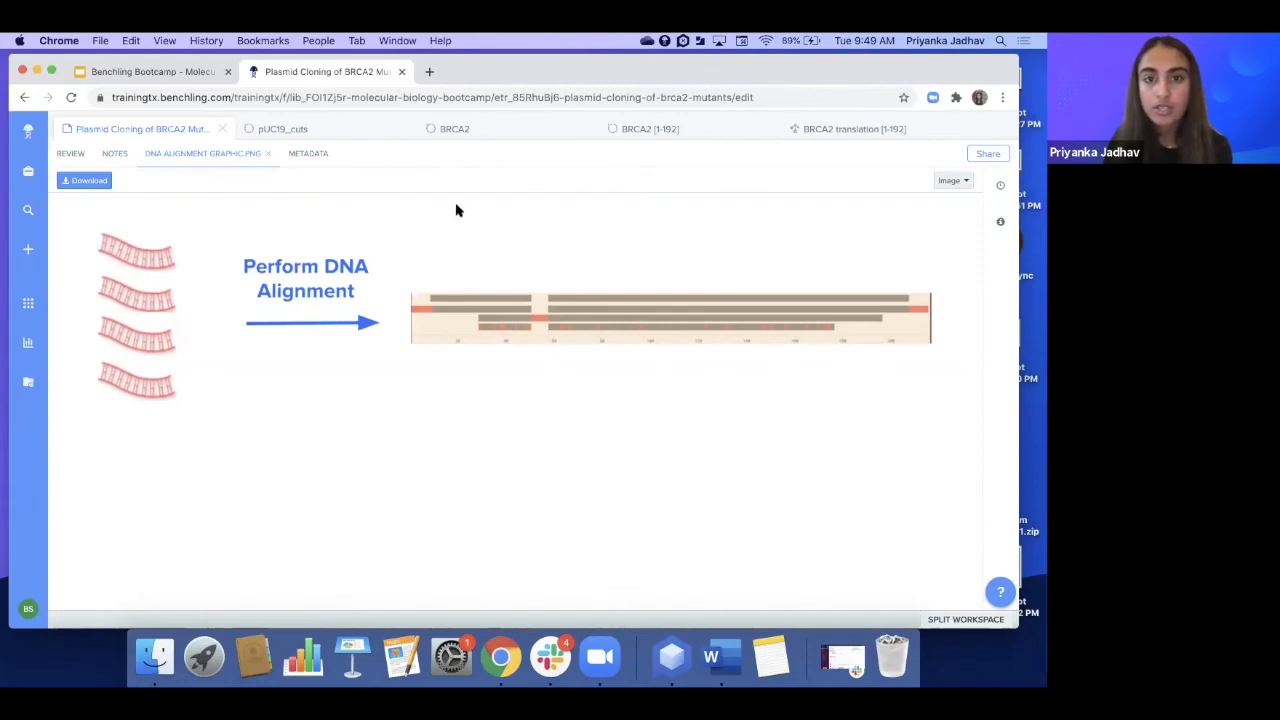
Start a new sequence alignment from the BRCA2 [1-192] PCR product
{"action": "left_click", "coordinate": [642, 138]}
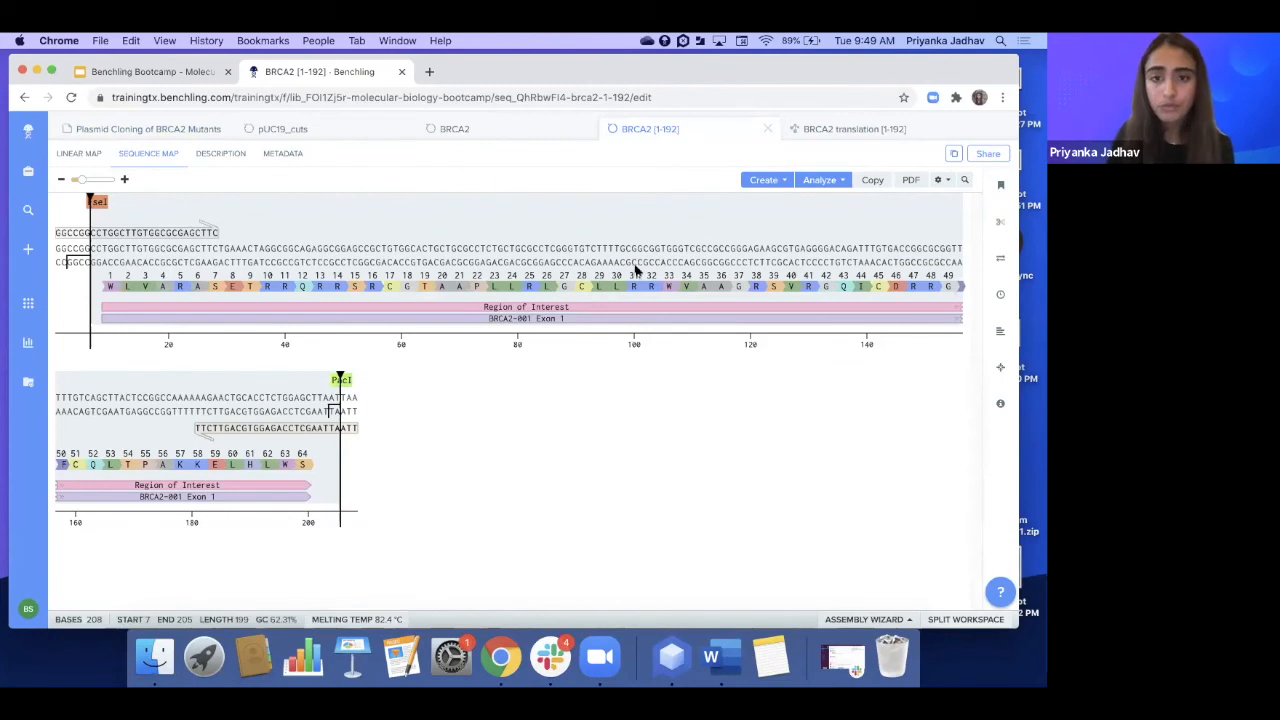
{"action": "left_click", "coordinate": [702, 256]}
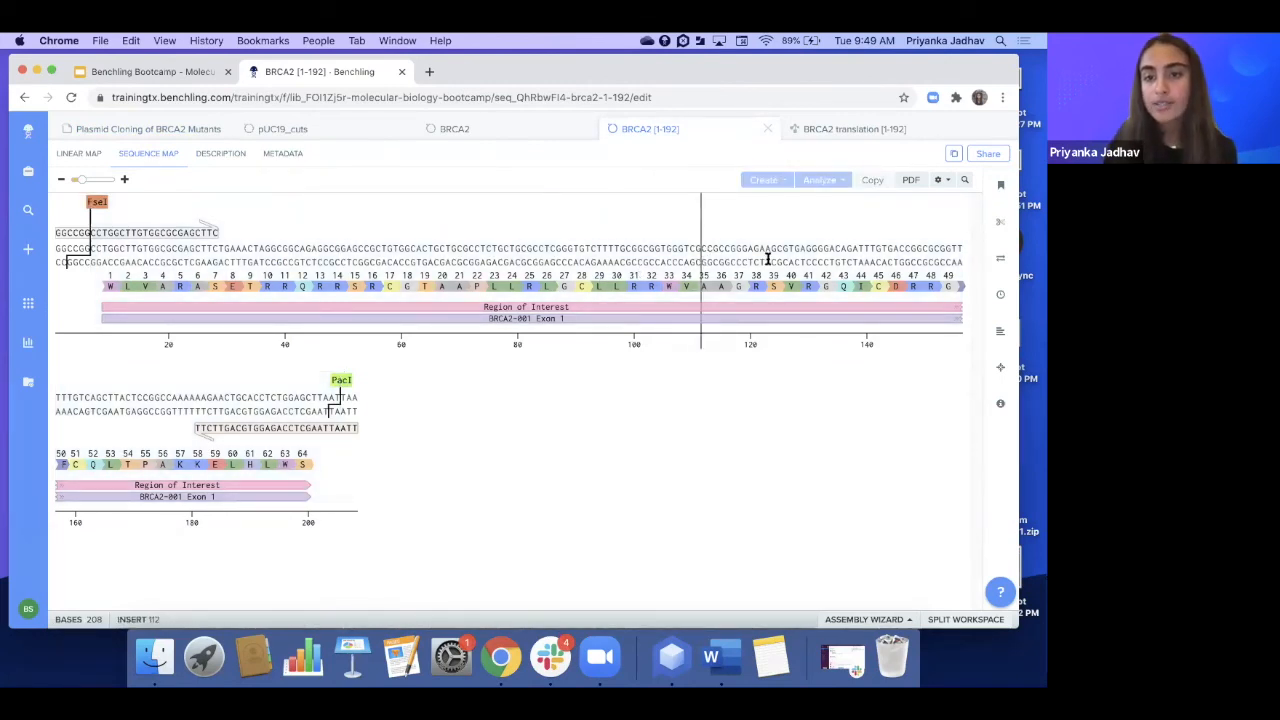
{"action": "left_click", "coordinate": [1002, 331]}
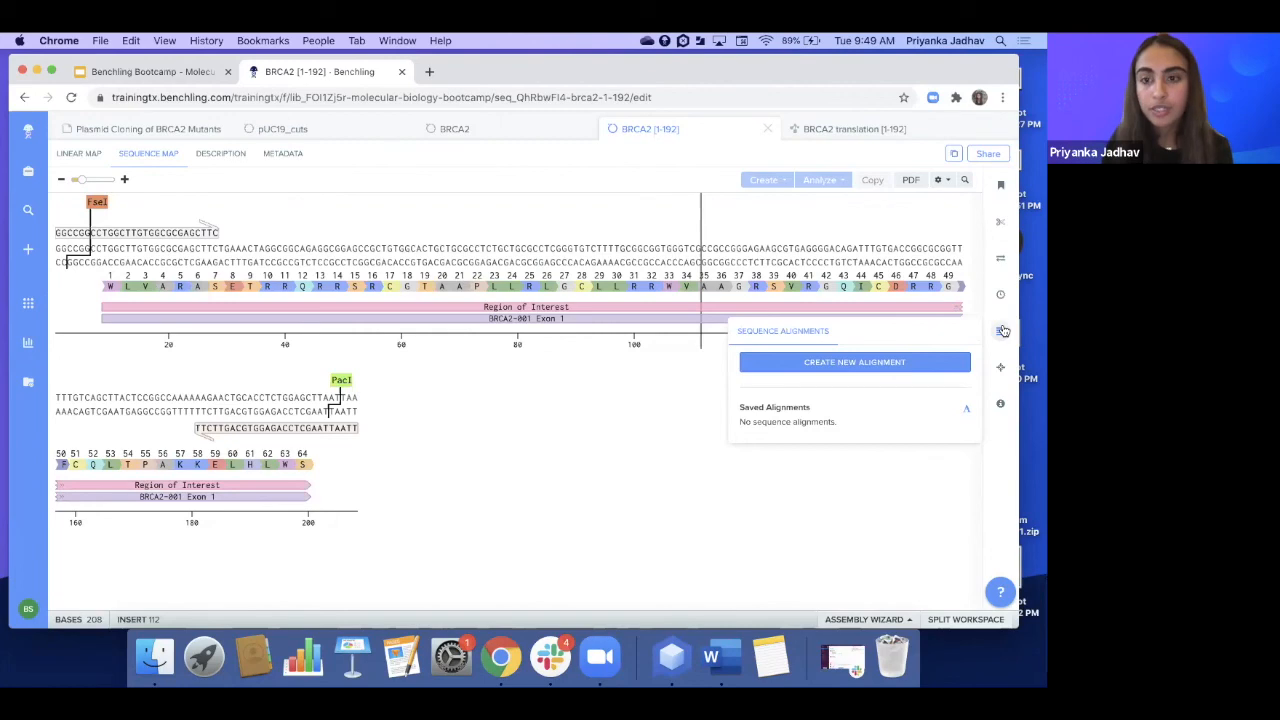
{"action": "left_click", "coordinate": [922, 363]}
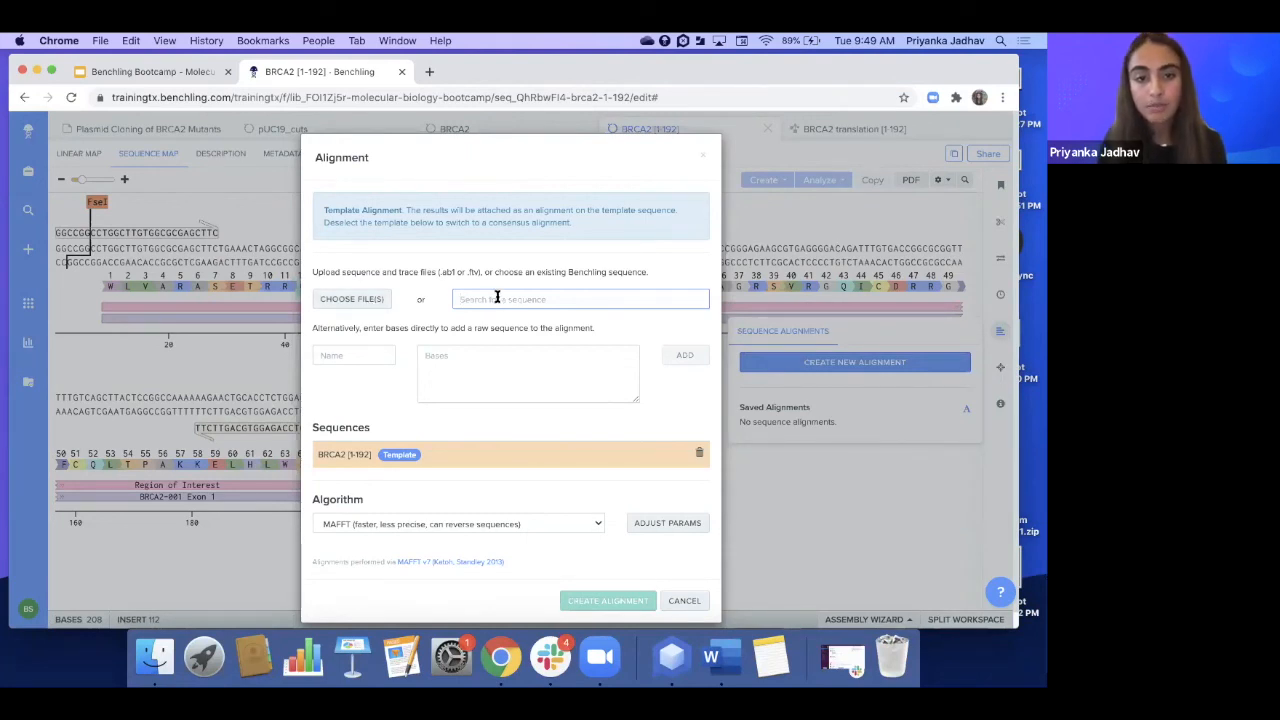
Add BRCA2_Exon_1_Wild_Type, BRCA2_Exon_1_Mouse_Mutant_A and BRCA2_Exon_1_Human_Mutant_A to the alignment's sequences
{"action": "type", "text": "exon"}
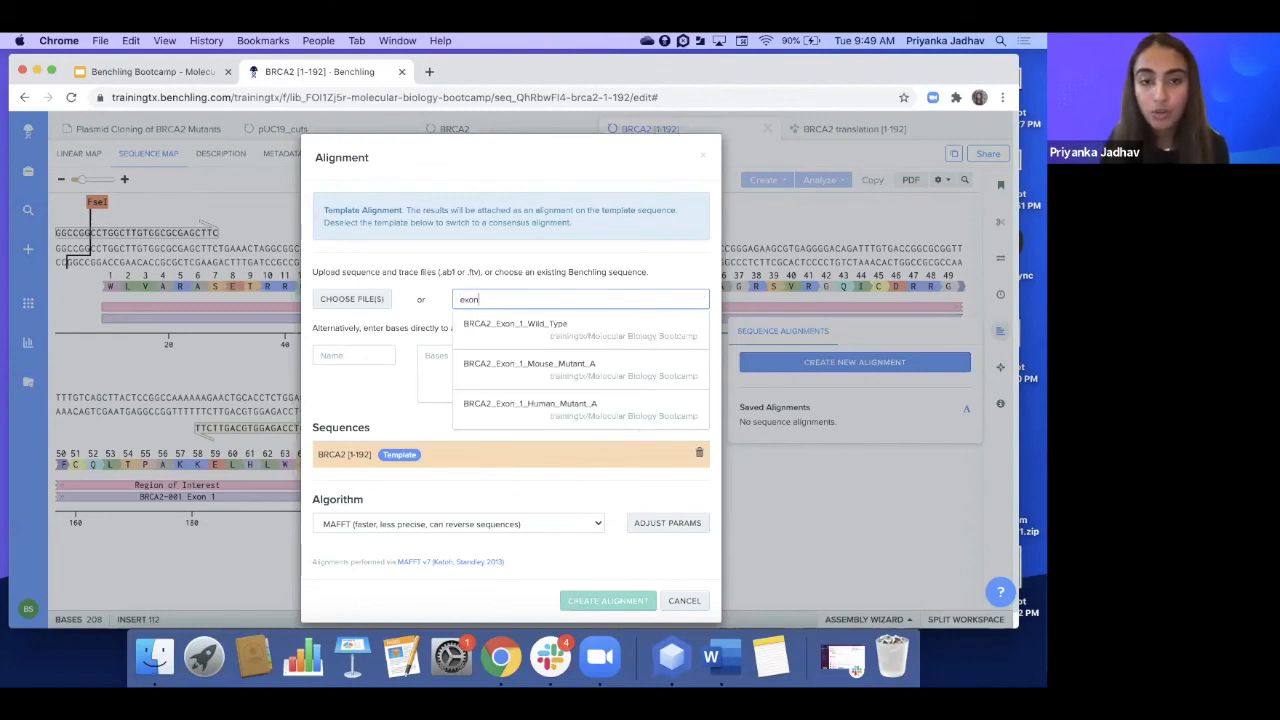
{"action": "left_click", "coordinate": [529, 325]}
{"action": "left_click", "coordinate": [507, 299]}
{"action": "type", "text": "exon"}
{"action": "left_click", "coordinate": [555, 365]}
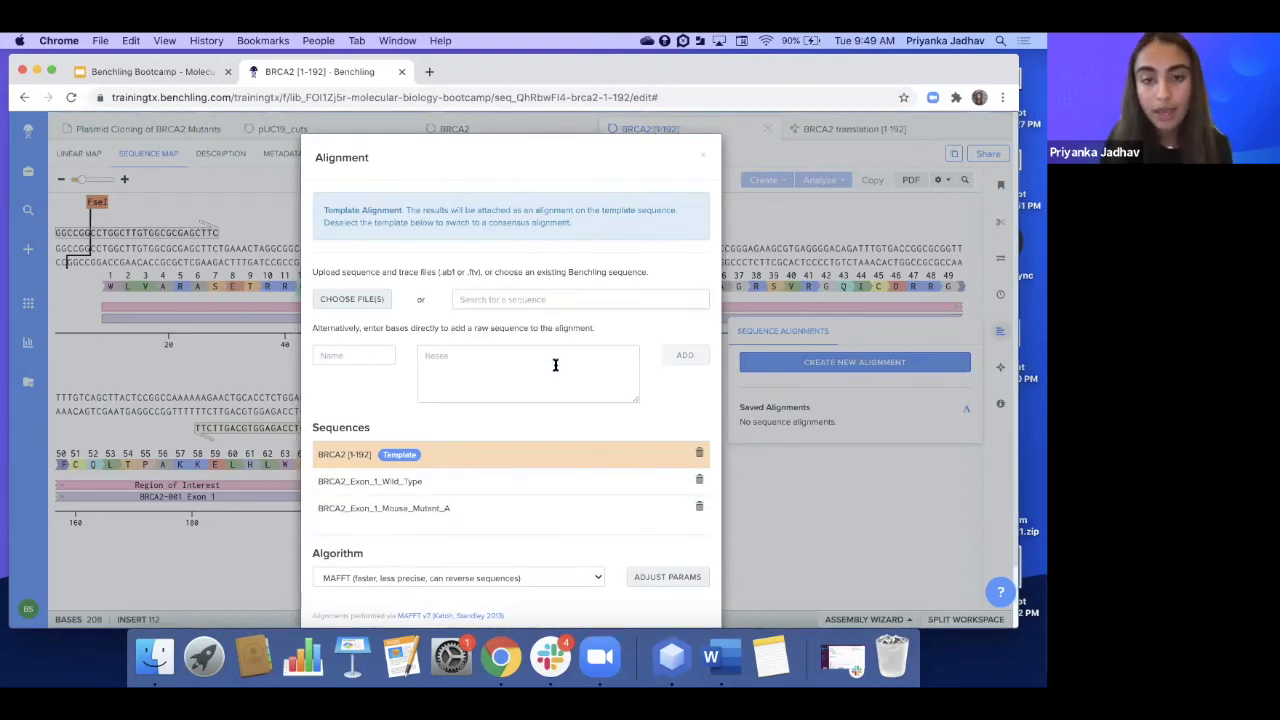
{"action": "left_click", "coordinate": [549, 300]}
{"action": "type", "text": "exon"}
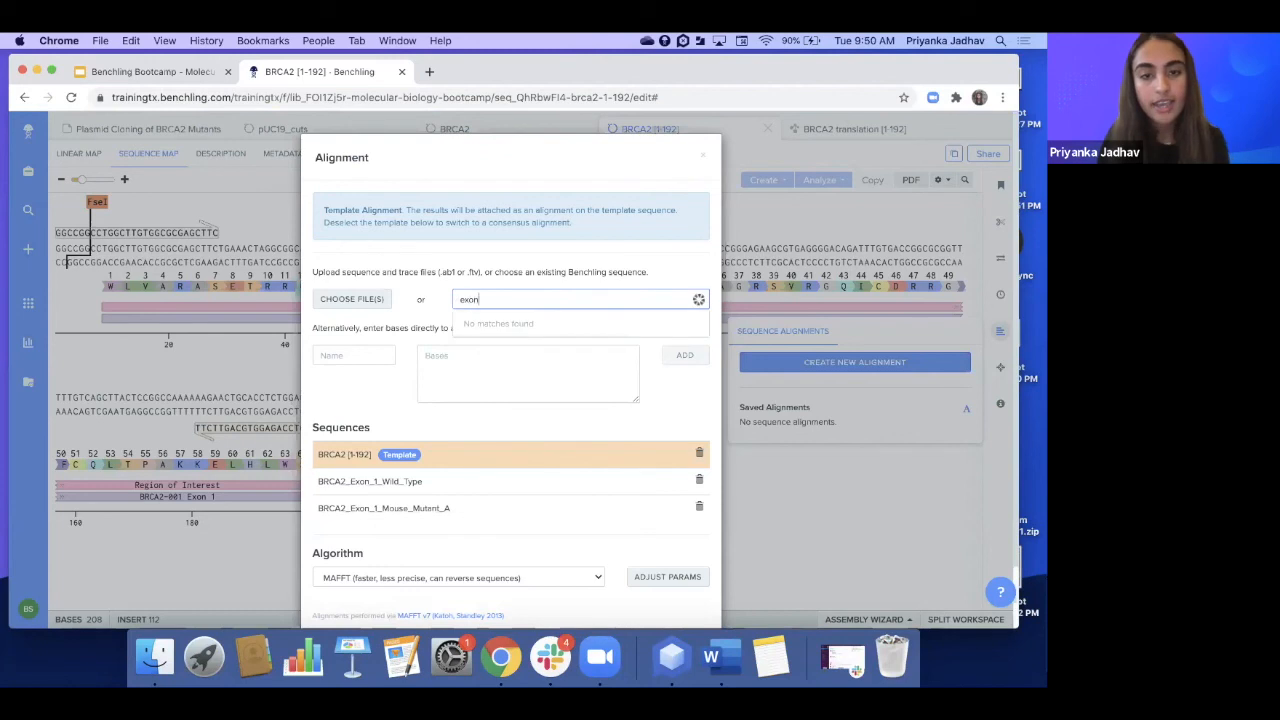
{"action": "left_click", "coordinate": [572, 403]}
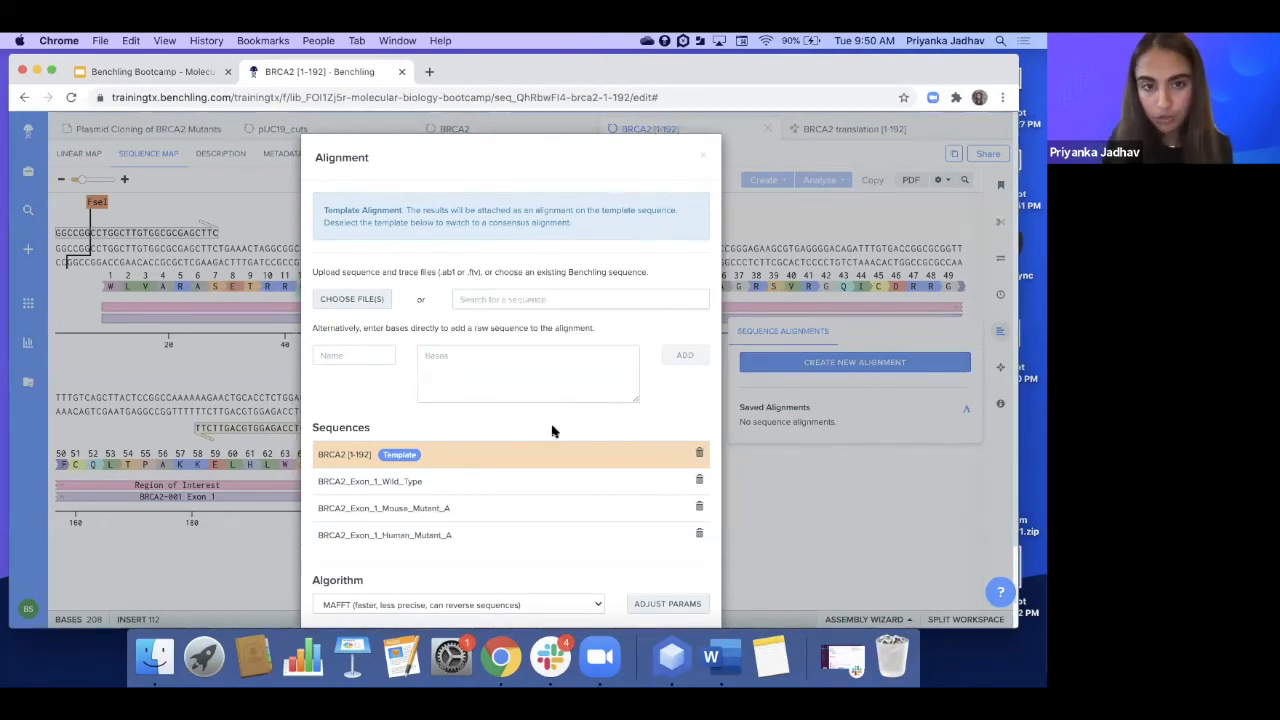
Make BRCA2_Exon_1_Wild_Type the template instead of BRCA2 [1-192] and create the alignment with the MAFFT algorithm
{"action": "scroll", "coordinate": [600, 410], "scroll_direction": "down", "scroll_amount": 2}
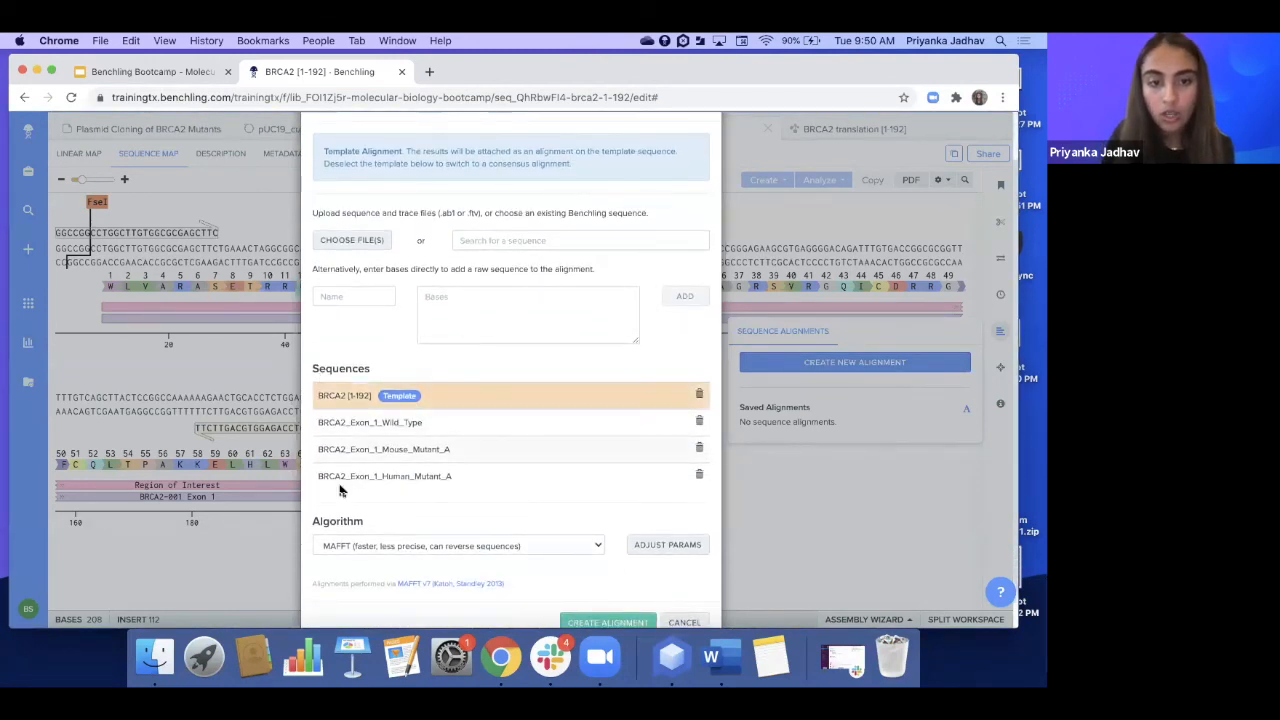
{"action": "scroll", "coordinate": [375, 375], "scroll_direction": "down", "scroll_amount": 2}
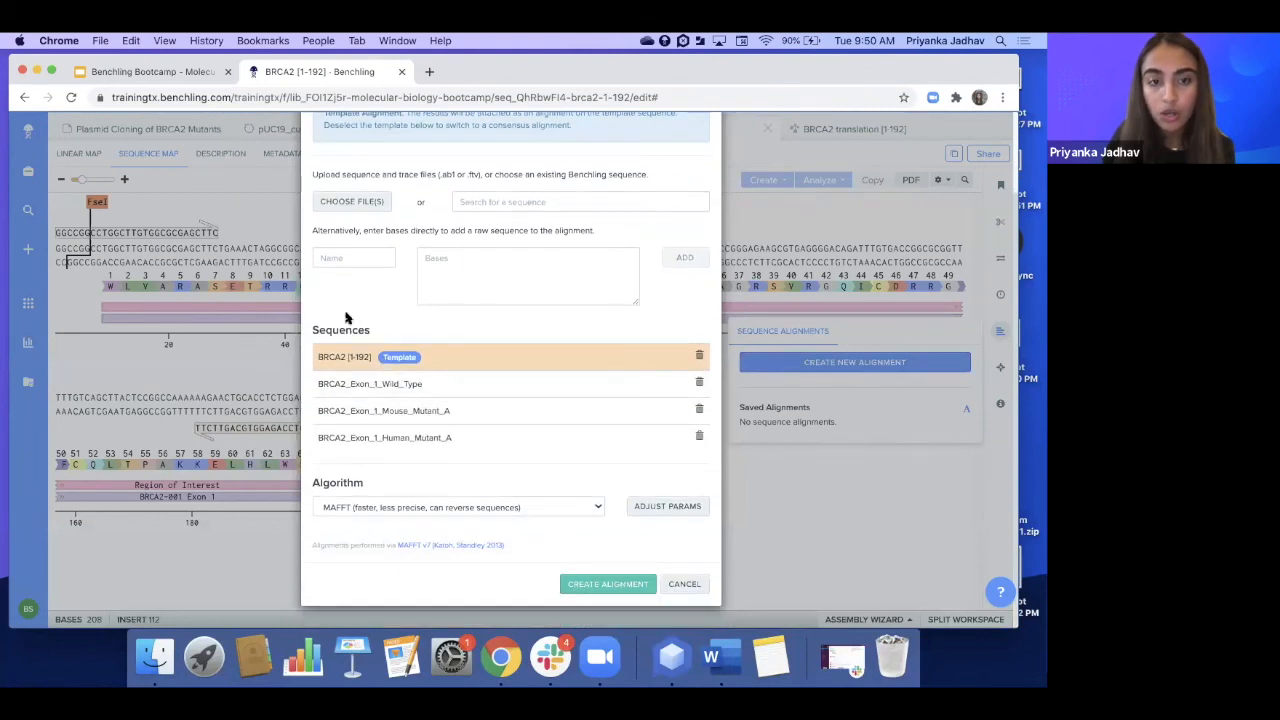
{"action": "left_click", "coordinate": [391, 348]}
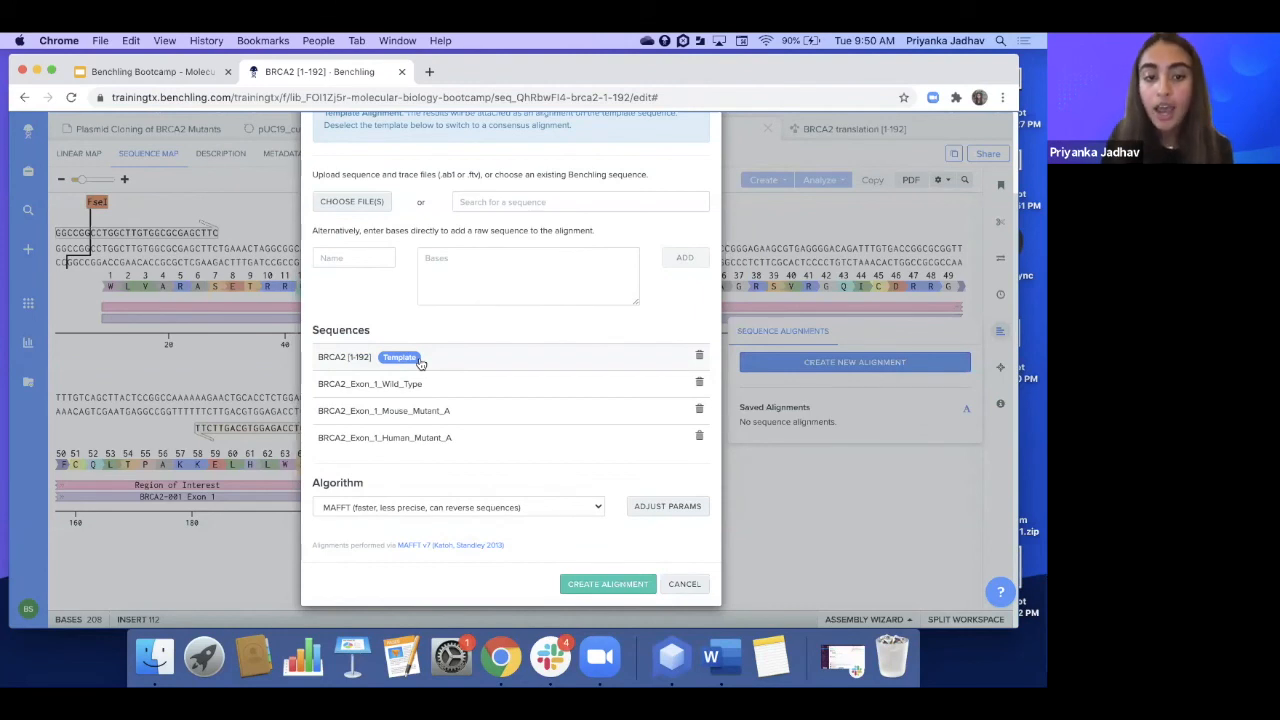
{"action": "left_click", "coordinate": [420, 362]}
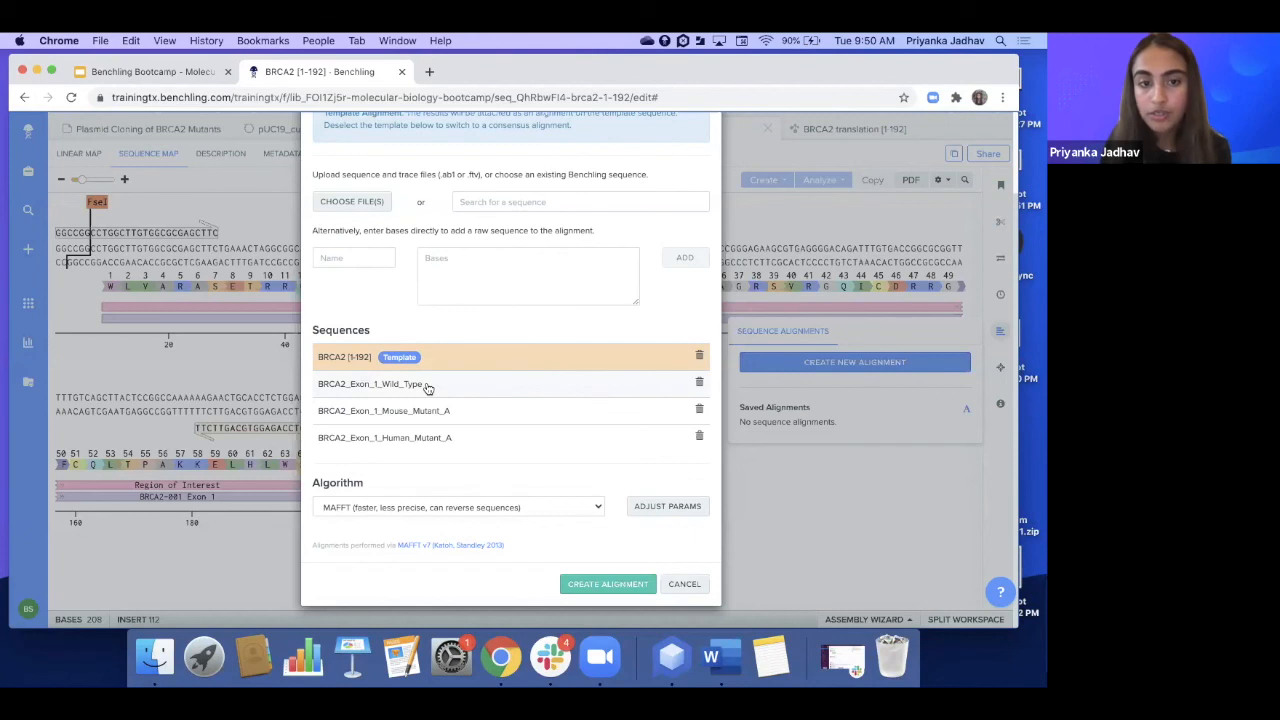
{"action": "left_click", "coordinate": [427, 387]}
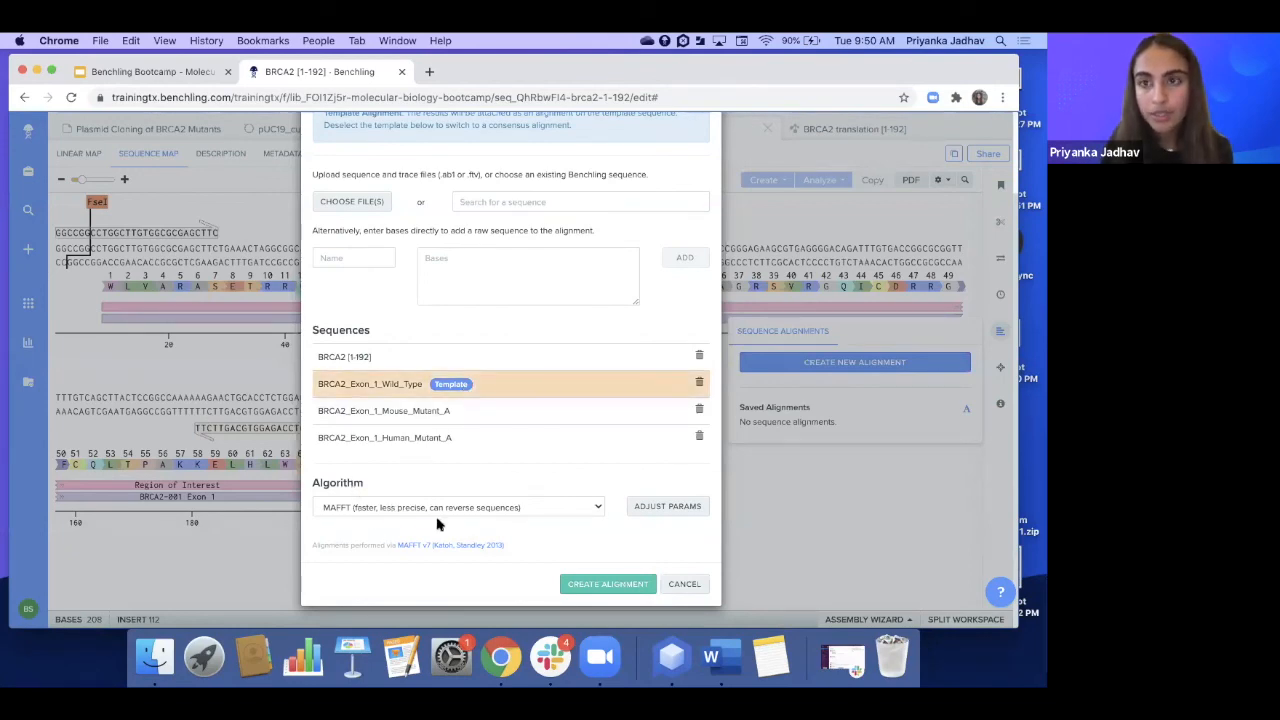
{"action": "left_click", "coordinate": [605, 583]}
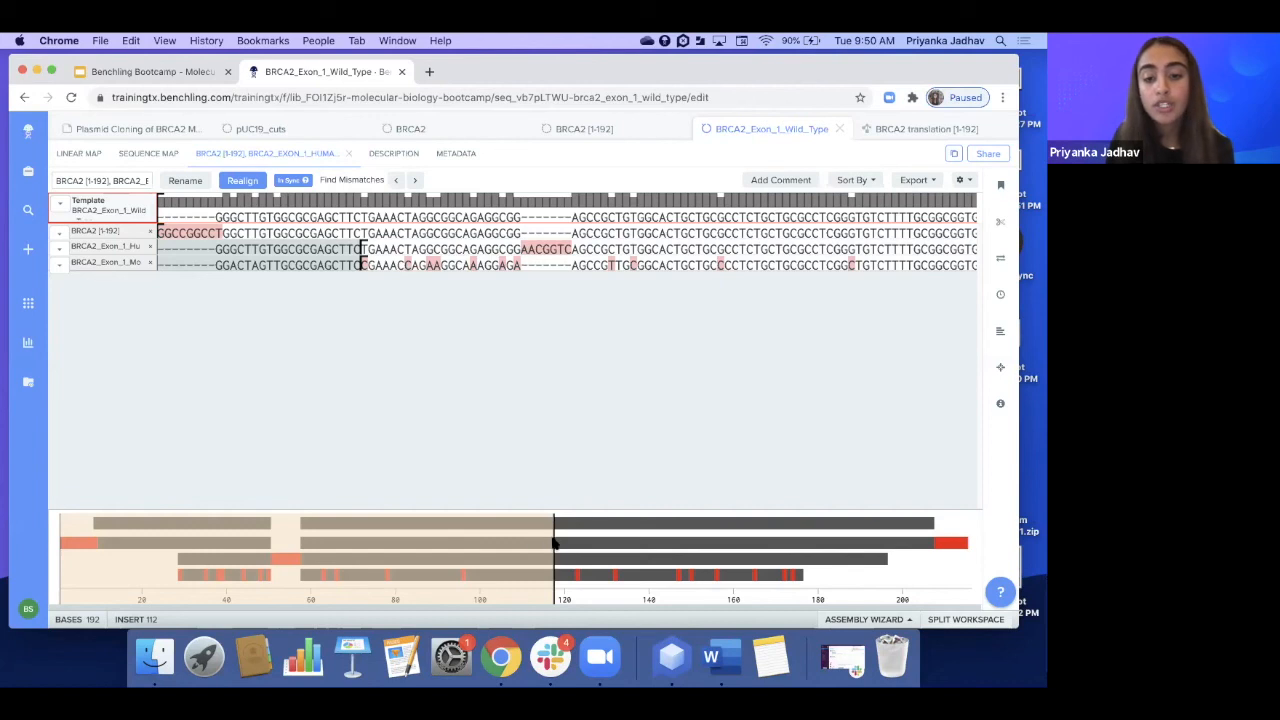
Examine the alignment at base level along the sequences and go through the mismatches against the wild-type template
{"action": "left_click_drag", "start_coordinate": [553, 535], "coordinate": [220, 545]}
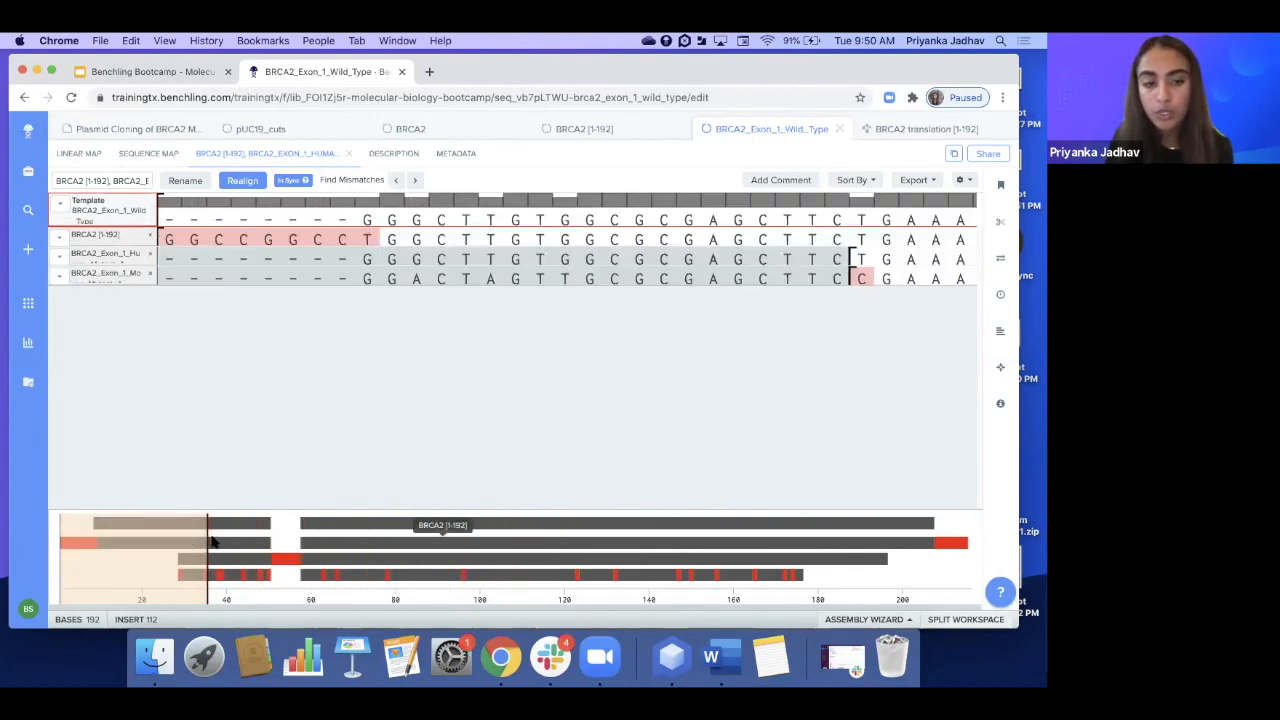
{"action": "scroll", "coordinate": [160, 537], "scroll_direction": "right", "scroll_amount": 2}
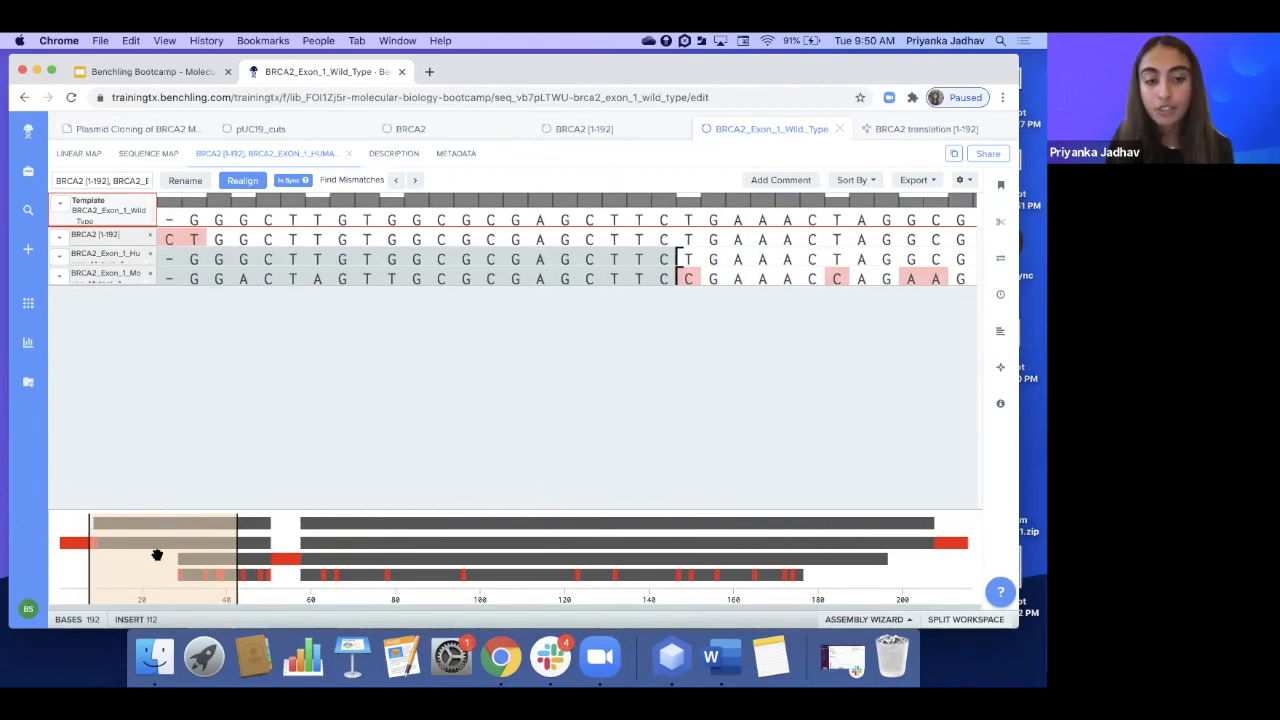
{"action": "left_click_drag", "start_coordinate": [157, 557], "coordinate": [417, 542]}
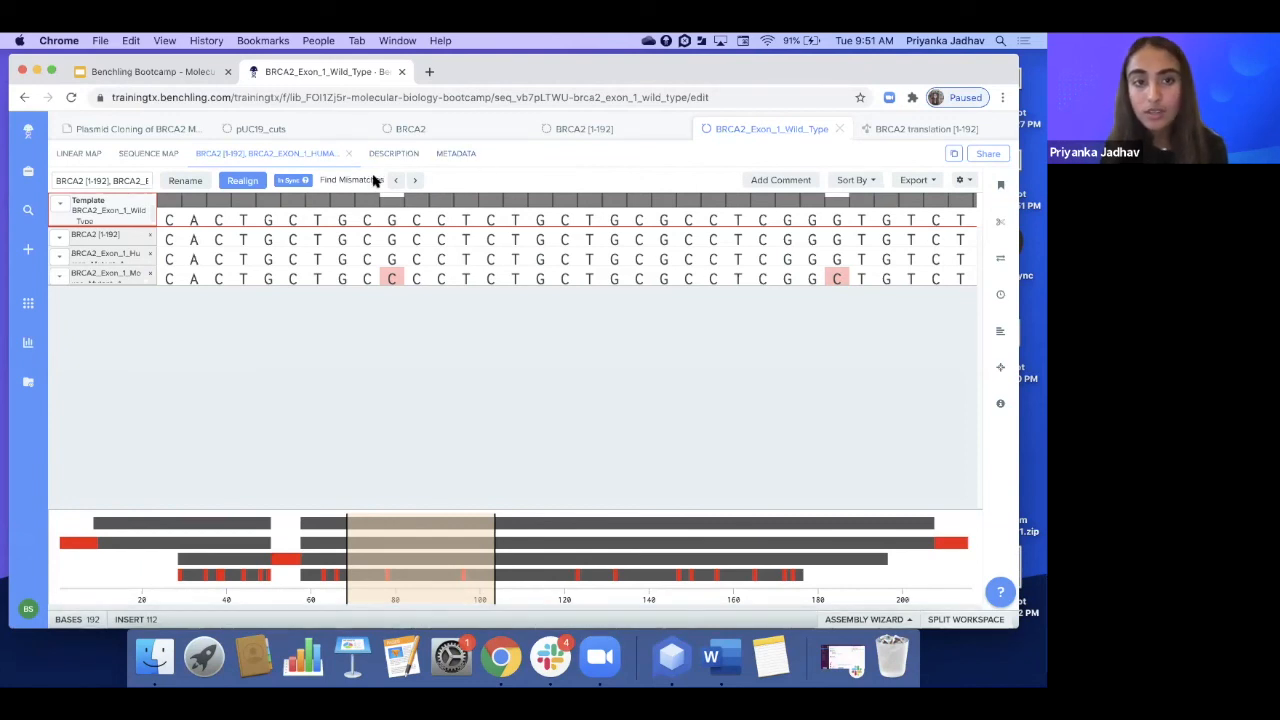
{"action": "left_click", "coordinate": [394, 181]}
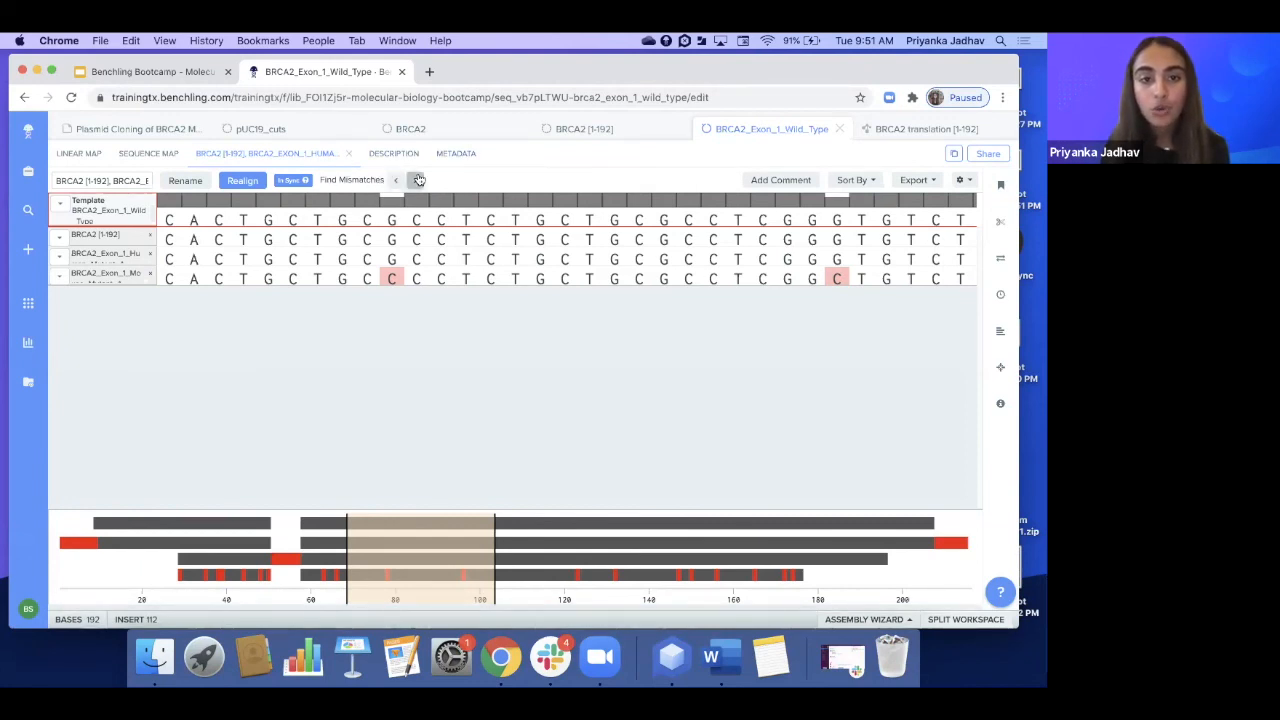
{"action": "left_click", "coordinate": [419, 180]}
{"action": "left_click", "coordinate": [419, 180]}
{"action": "left_click", "coordinate": [419, 180]}
{"action": "left_click", "coordinate": [419, 180]}
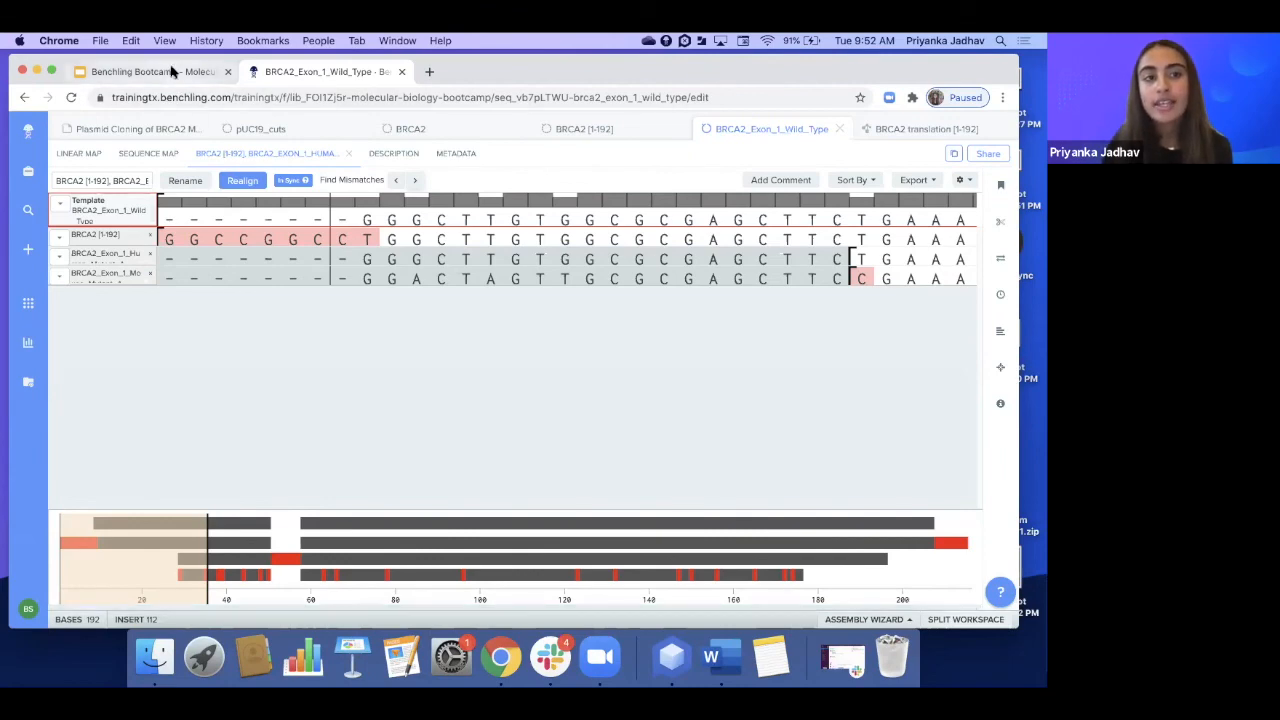
Switch to the Benchling Bootcamp slides in Google Slides, sign back in, and present slide 12 on New Mol Bio Functionality
{"action": "left_click", "coordinate": [172, 71]}
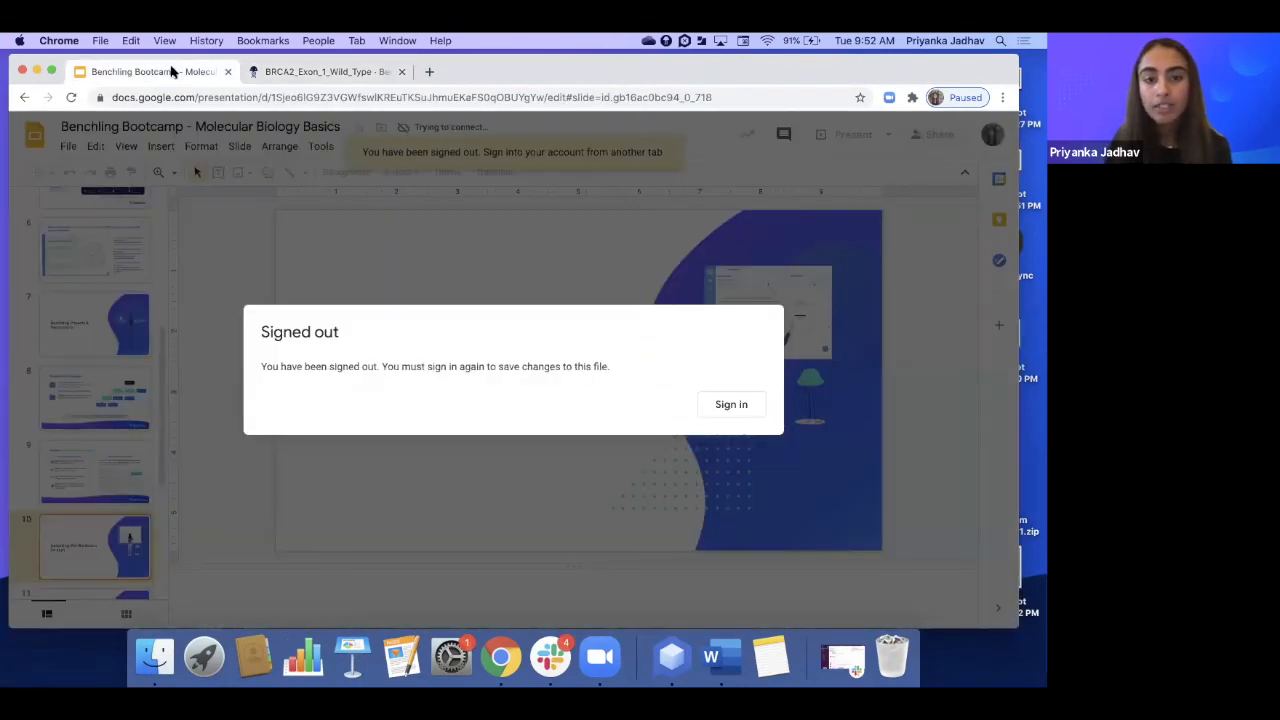
{"action": "left_click", "coordinate": [716, 404]}
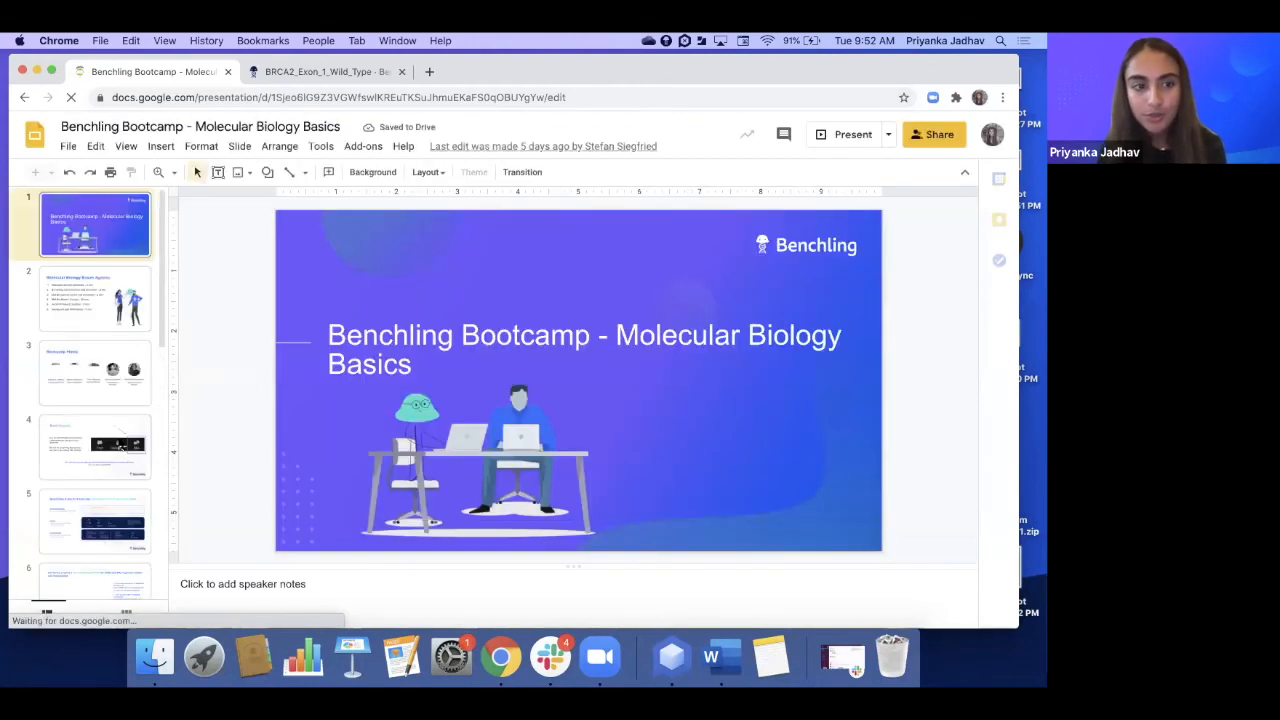
{"action": "scroll", "coordinate": [118, 443], "scroll_direction": "down", "scroll_amount": 3}
{"action": "scroll", "coordinate": [118, 443], "scroll_direction": "down", "scroll_amount": 5}
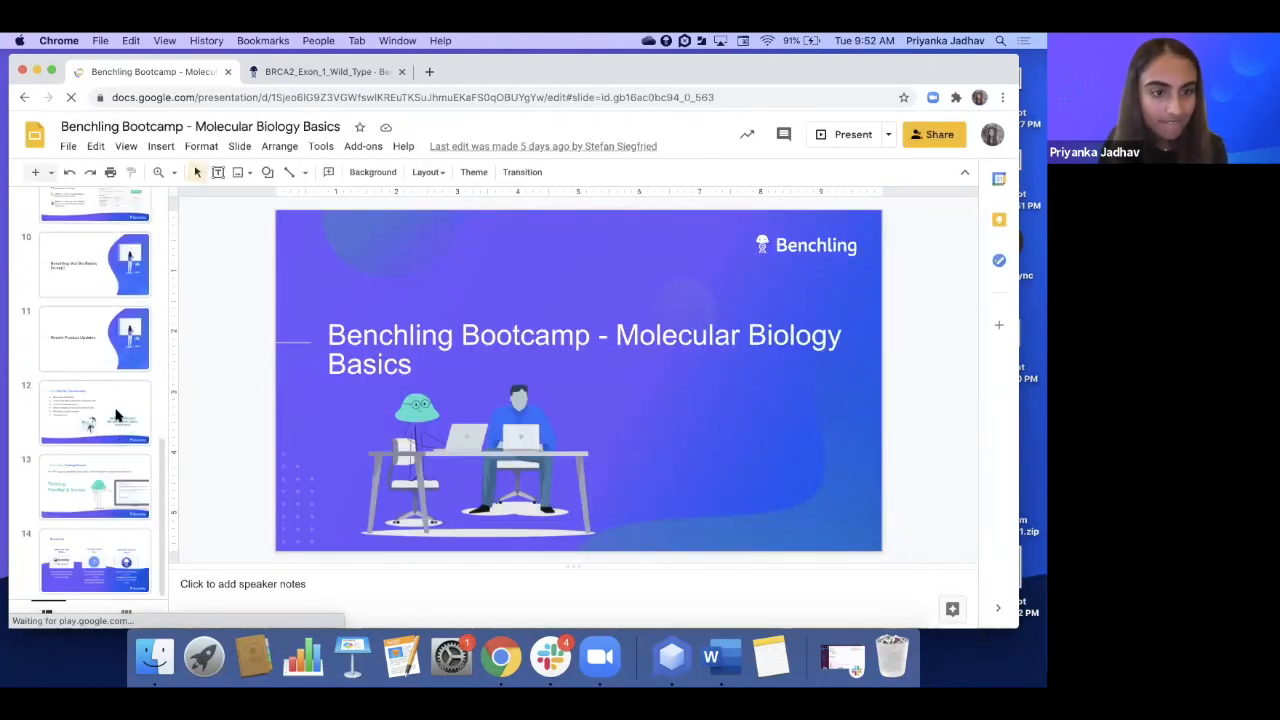
{"action": "left_click", "coordinate": [117, 416]}
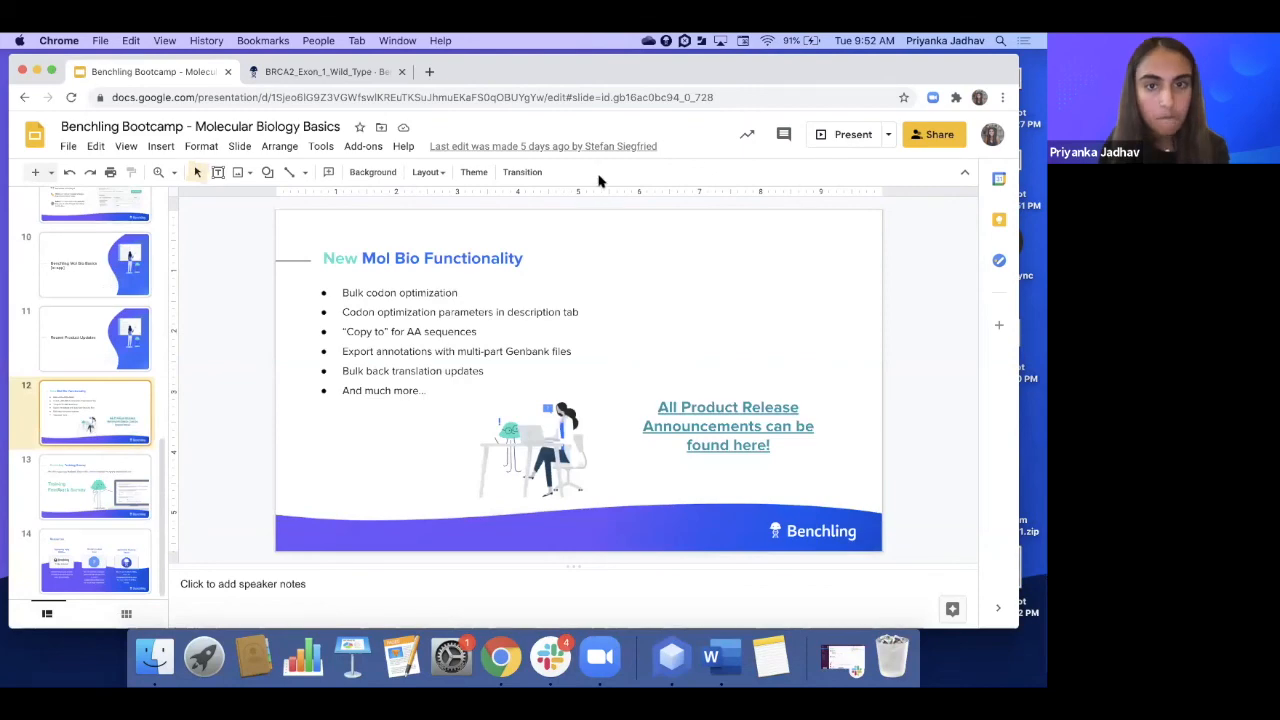
{"action": "left_click", "coordinate": [852, 134]}
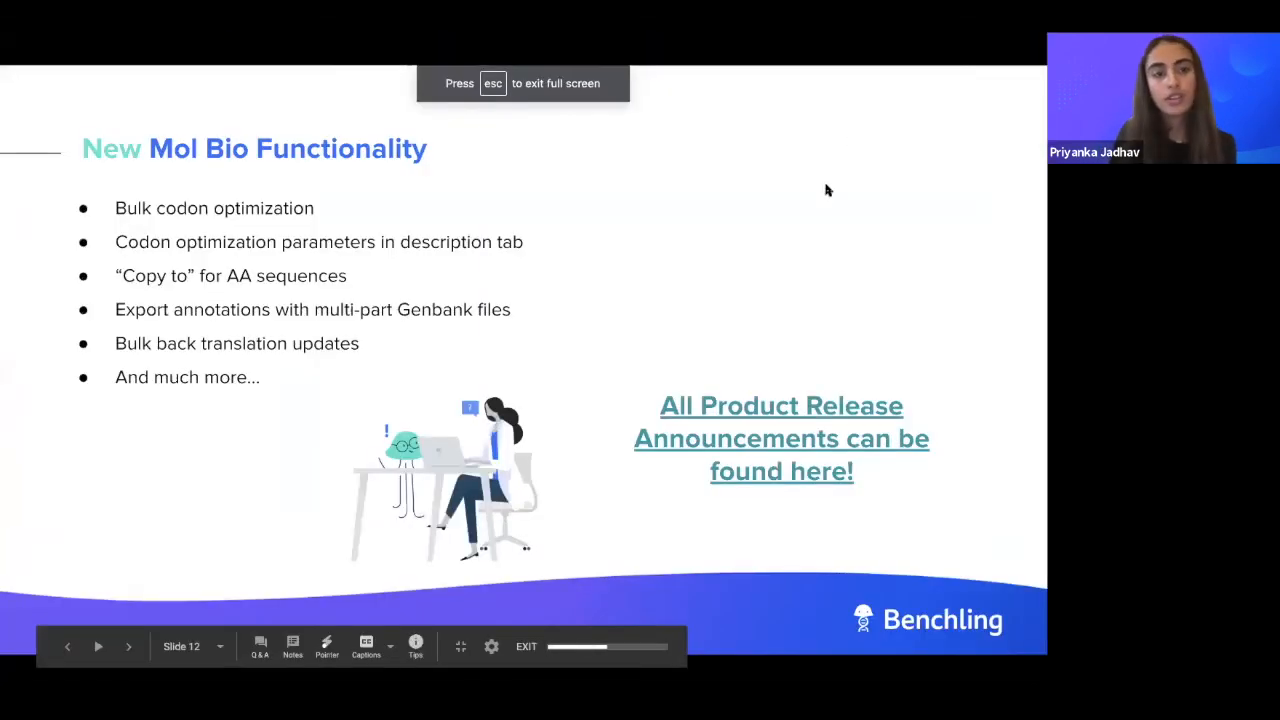